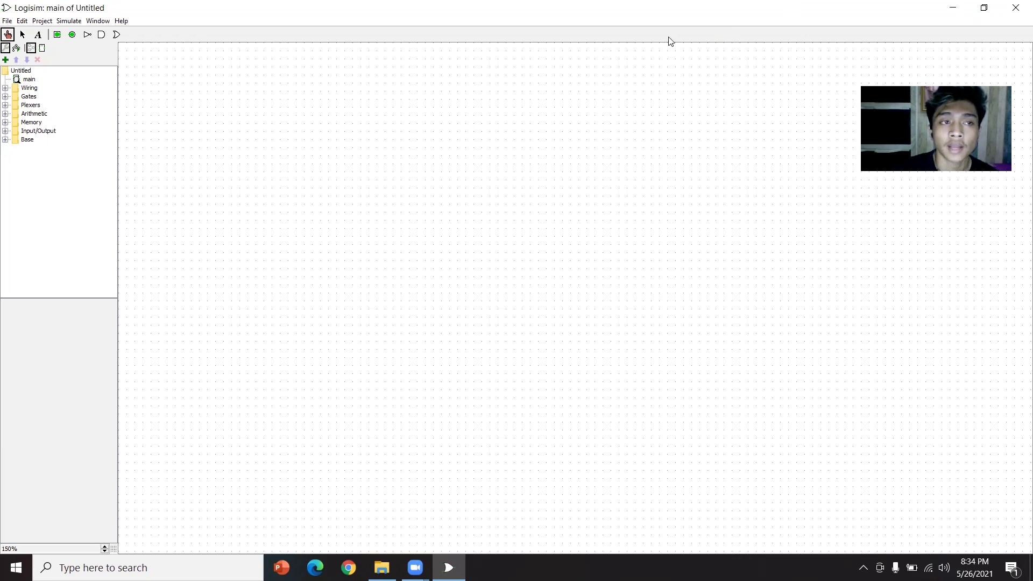
Save the project in the Documents folder under the file name Jam Digital
click(7, 21)
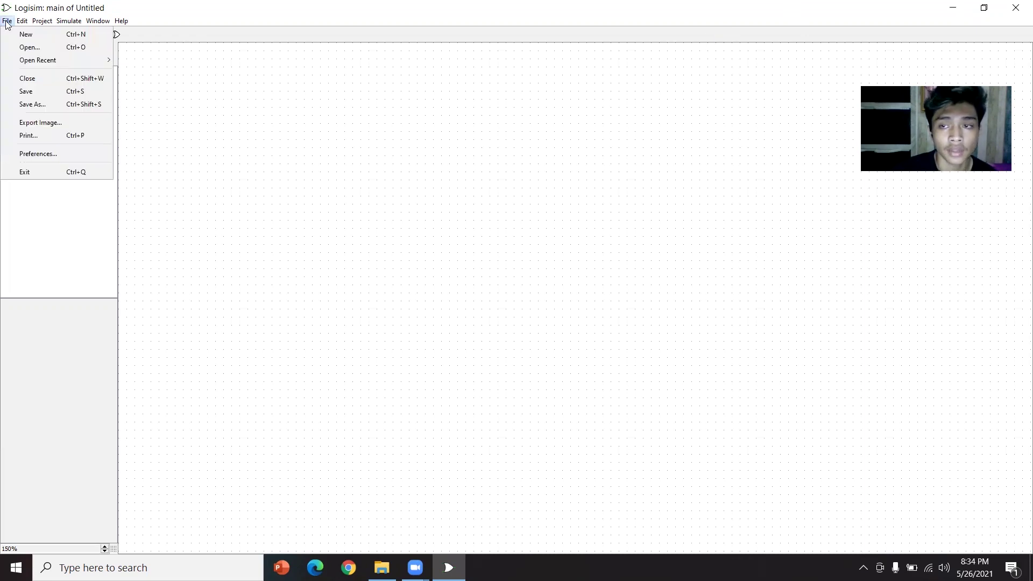
click(36, 104)
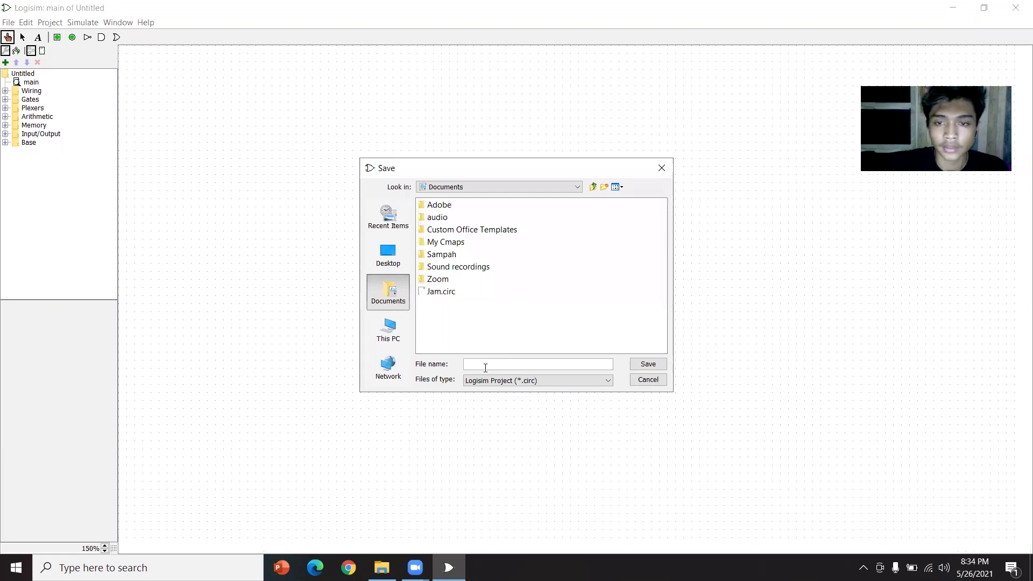
text(Jam Digital)
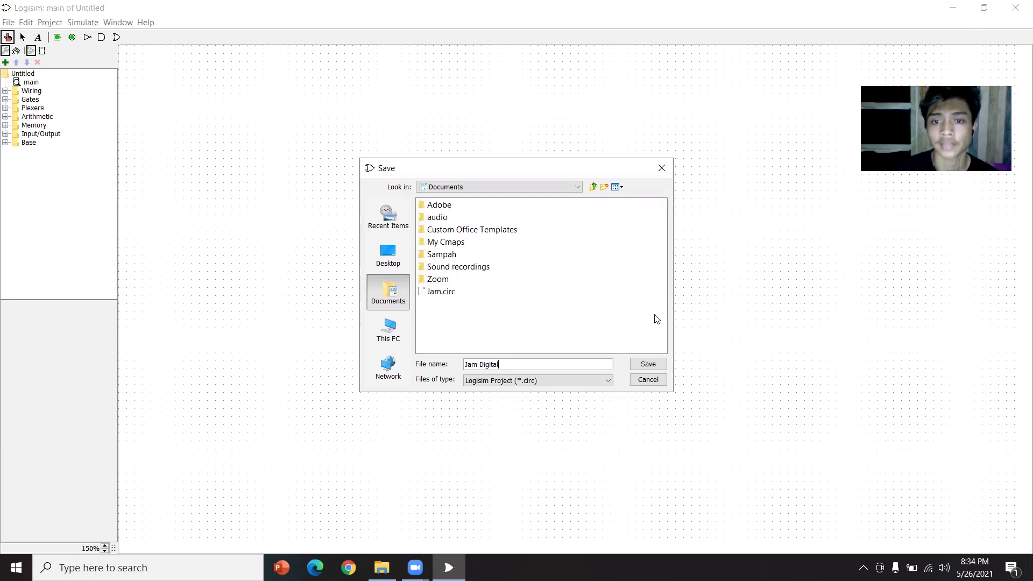
click(641, 364)
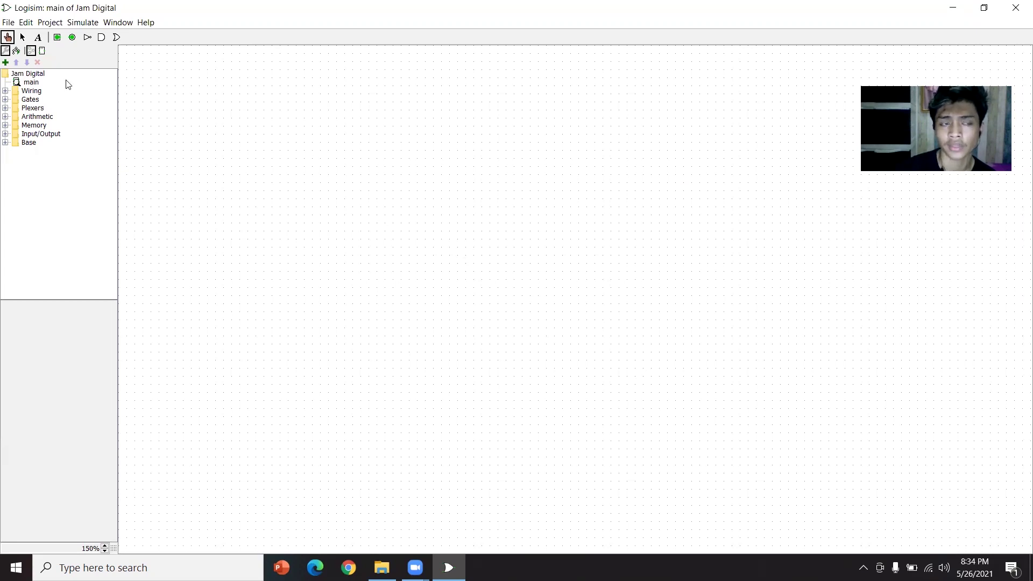
Add a new circuit named D10 to the project
click(6, 63)
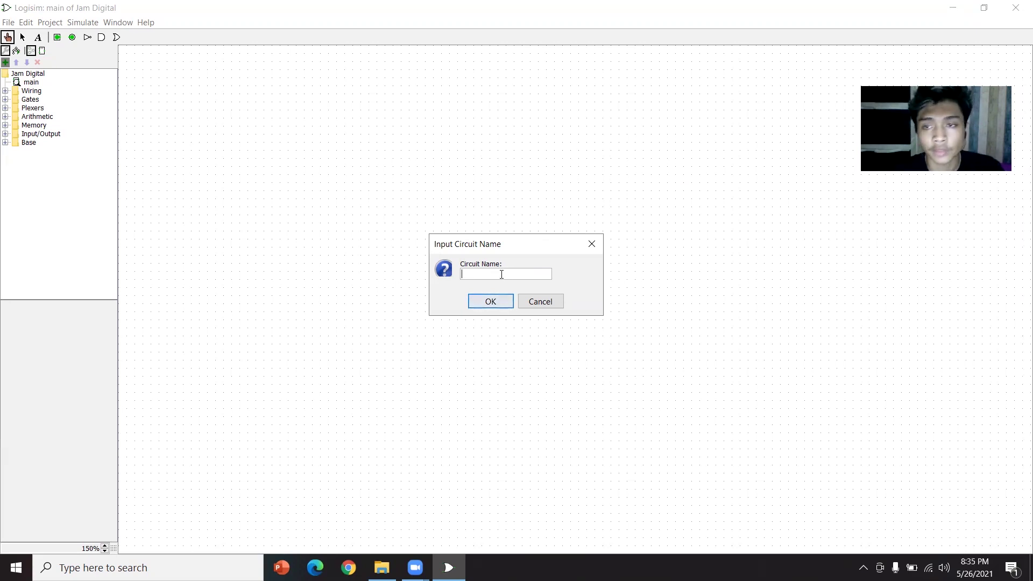
text(D10)
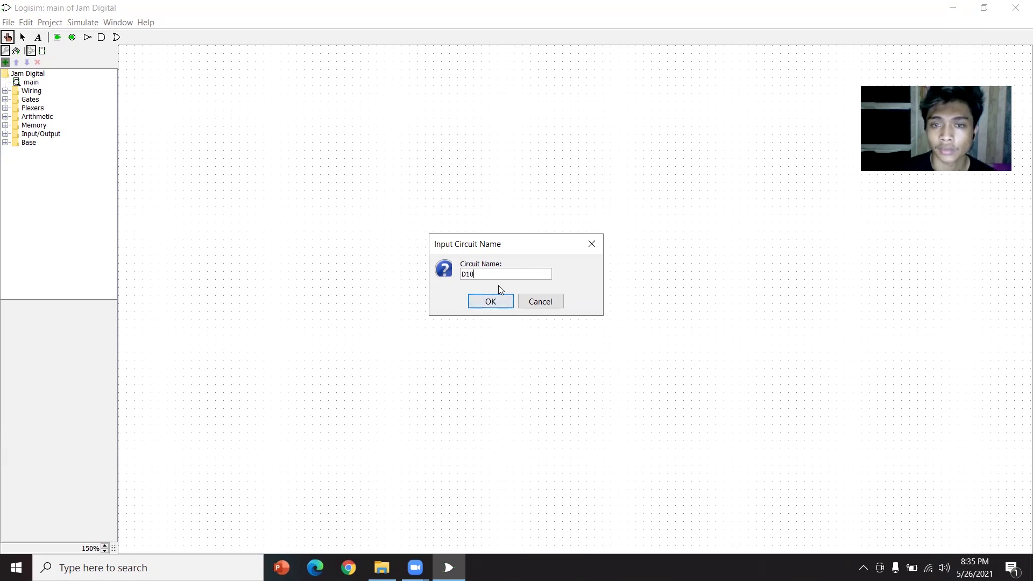
click(492, 302)
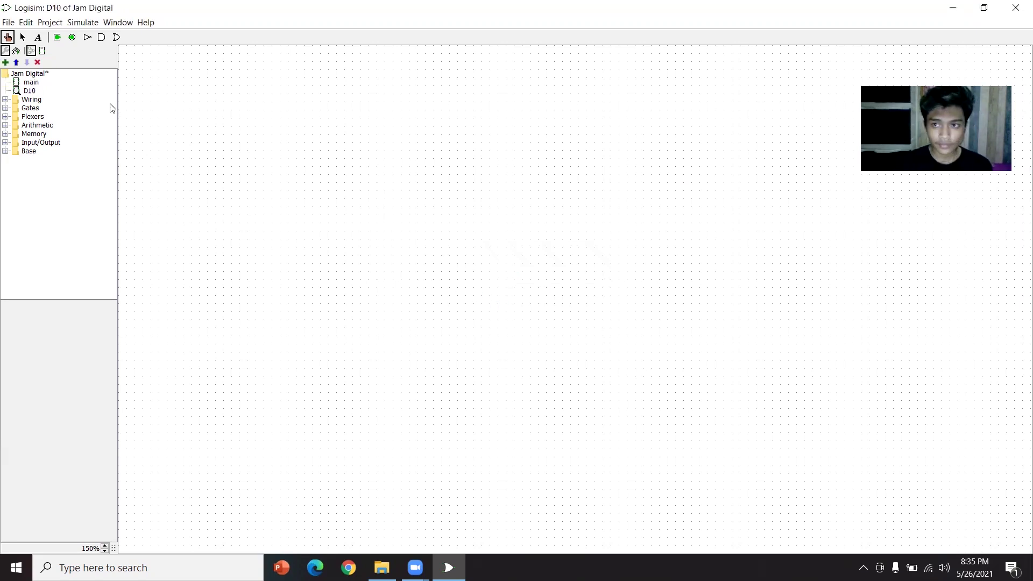
Start a combinational analysis of the D10 circuit and define the inputs A, B, C and D
click(51, 23)
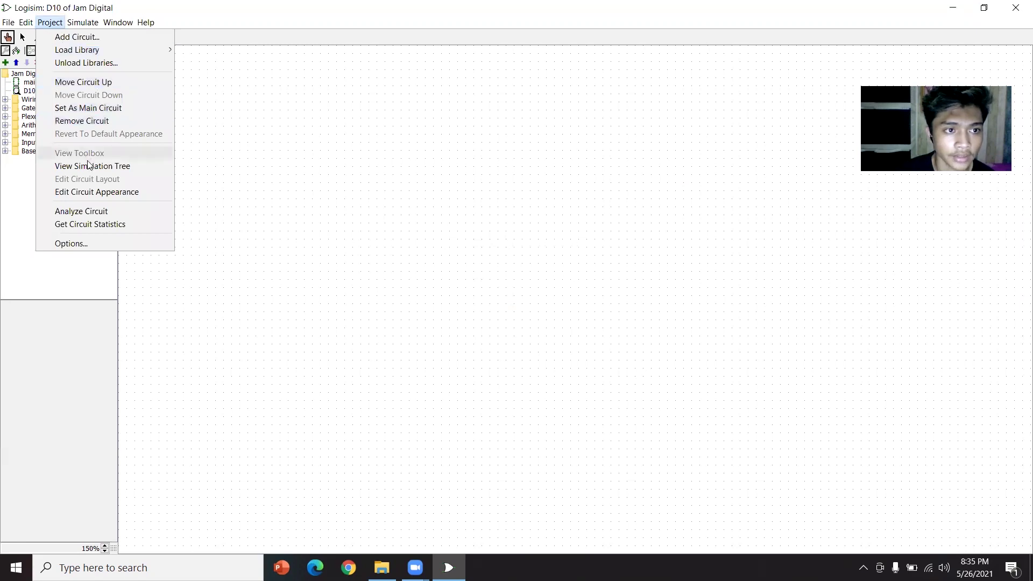
click(123, 212)
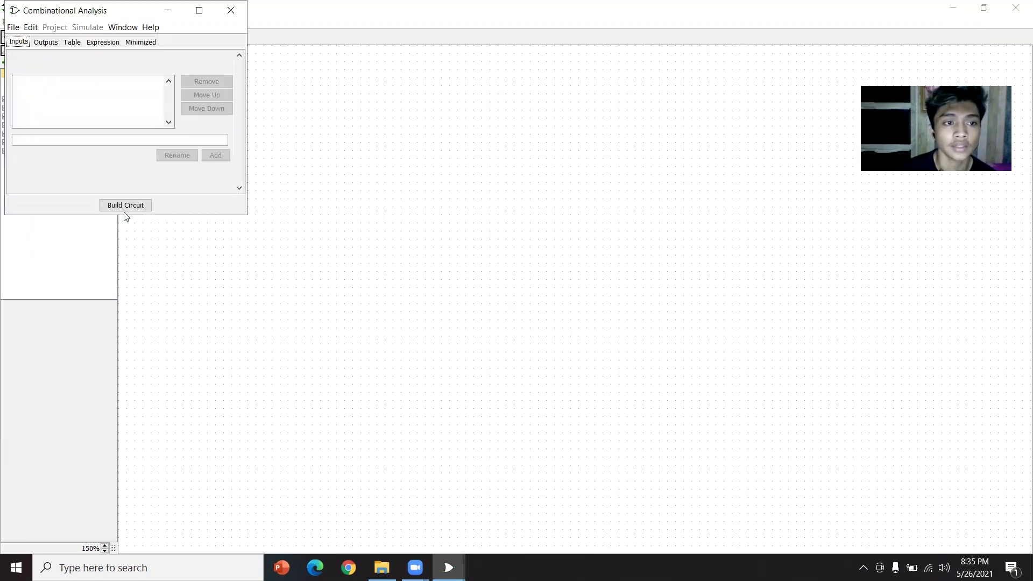
click(55, 139)
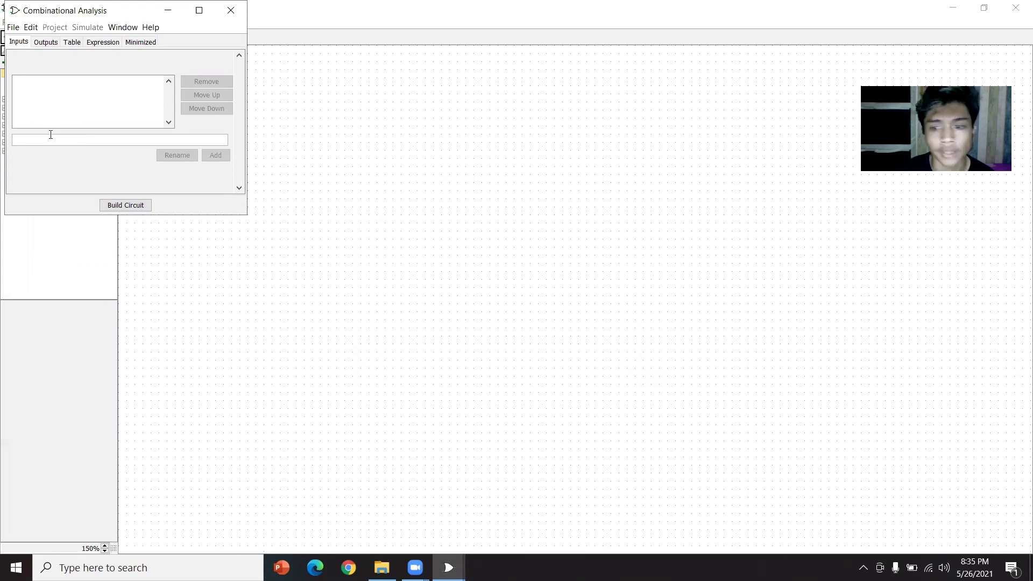
text(A)
key(Return)
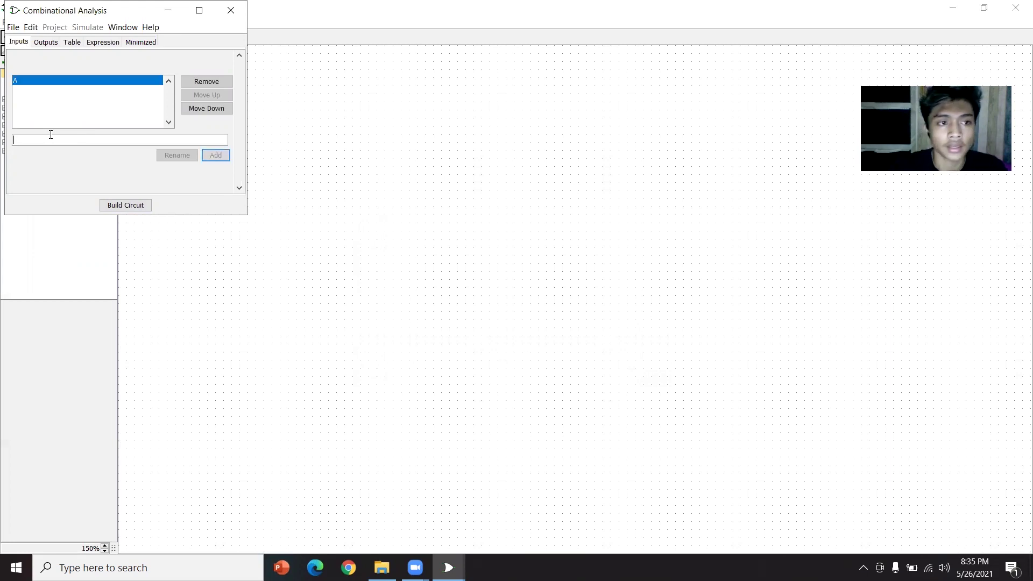
text(B)
key(Return)
text(C)
key(Return)
text(D)
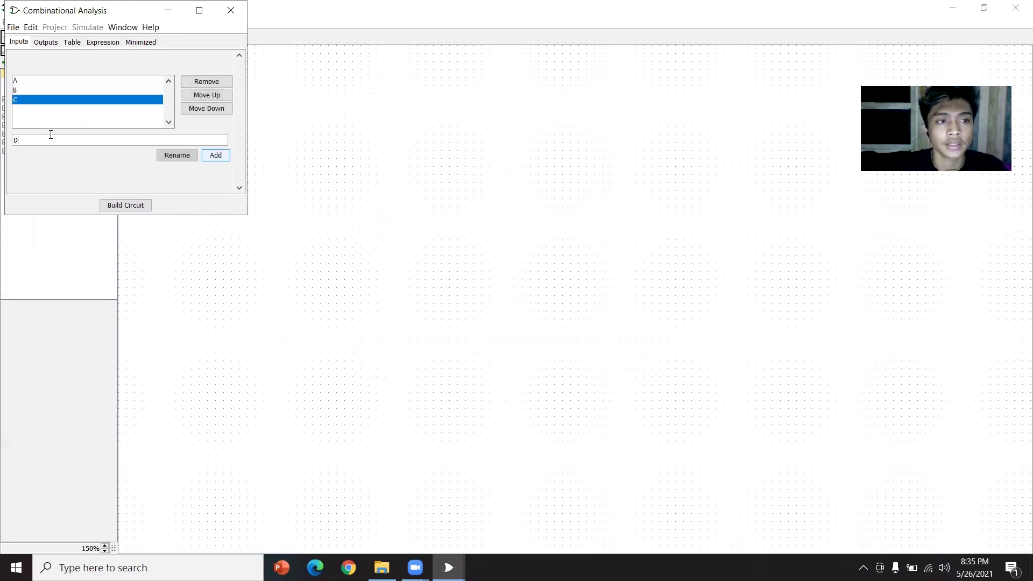
key(Return)
Define the analysis outputs DA, DB, DC, DD and R
click(53, 43)
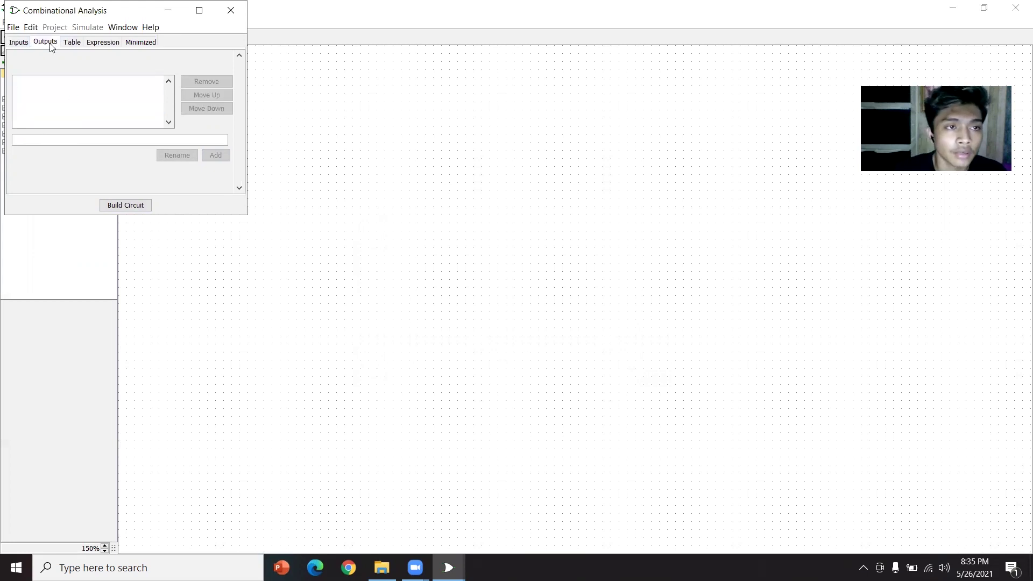
click(51, 140)
text(DA)
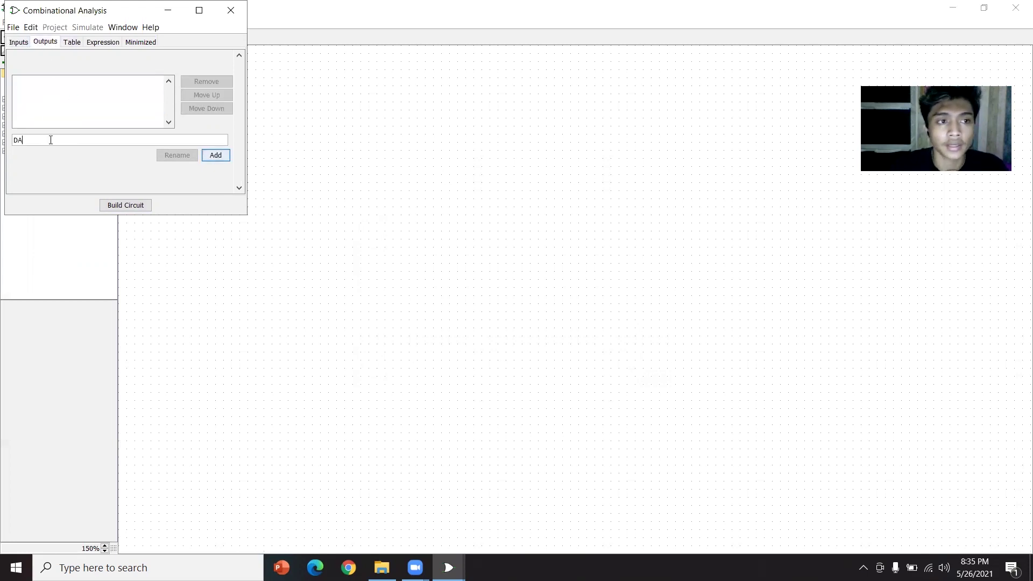
key(Return)
text(DB)
key(Return)
text(DC)
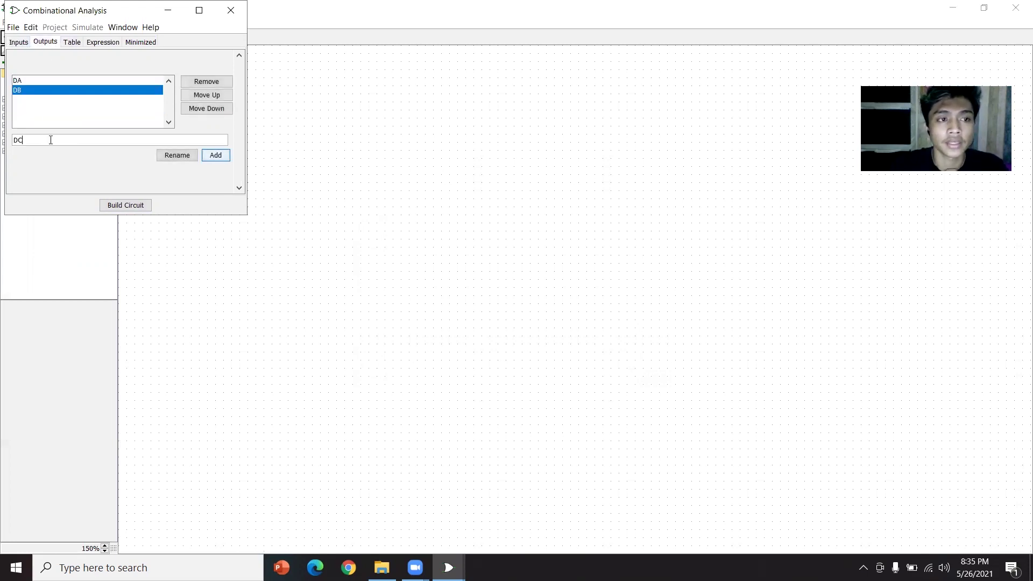
key(Return)
text(DD)
key(Return)
text(R)
key(Return)
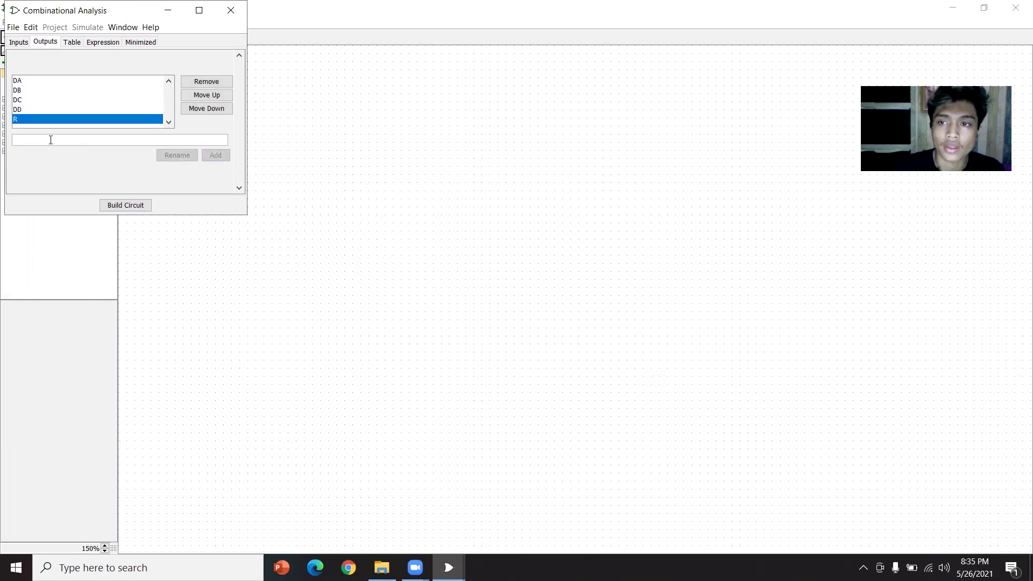
In the truth table, set outputs DA DB DC DD R to 00011 for input row 0000 and 00100 for row 0001
click(74, 45)
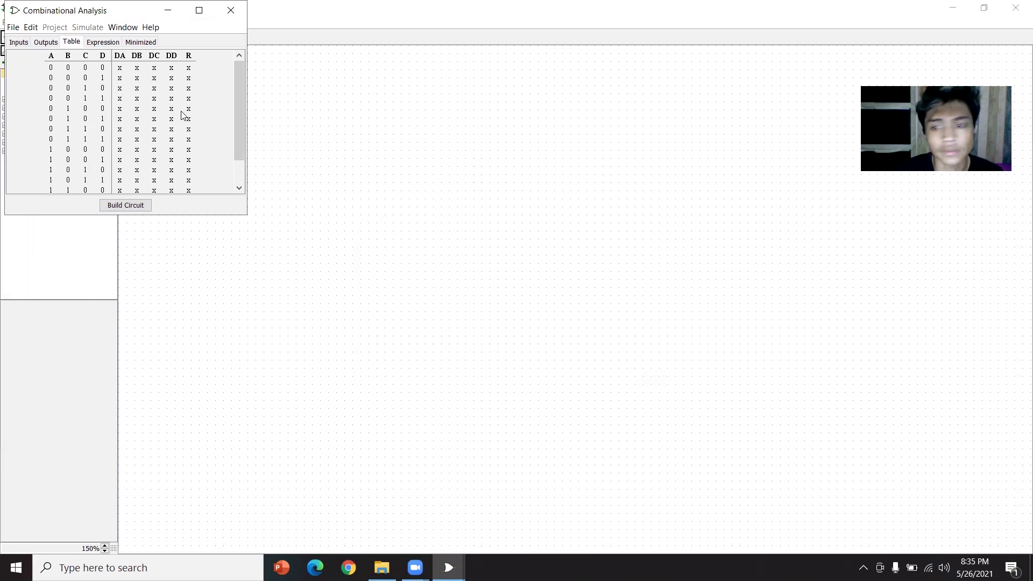
click(120, 68)
click(136, 68)
click(155, 69)
double_click(171, 68)
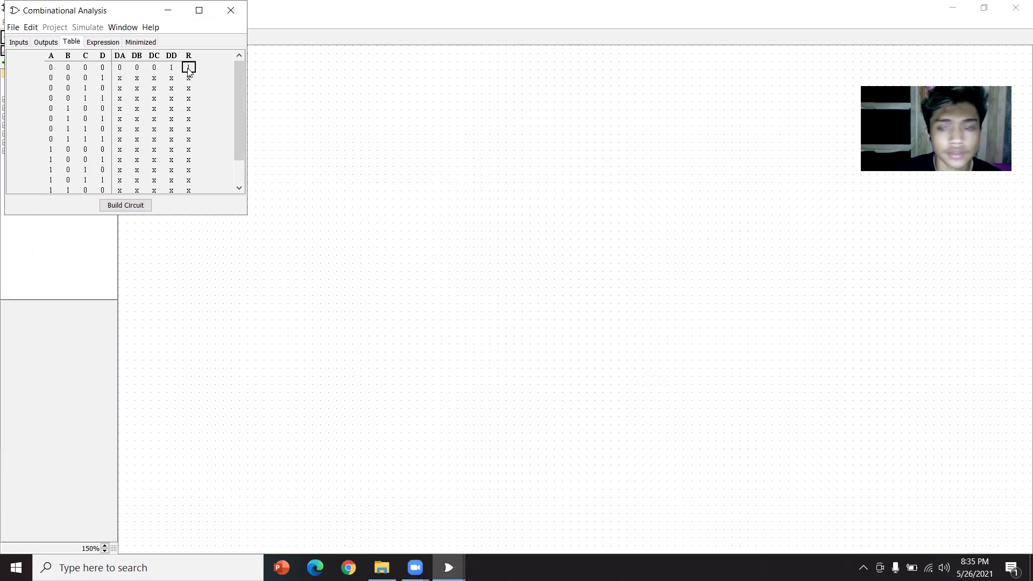
click(119, 78)
click(136, 78)
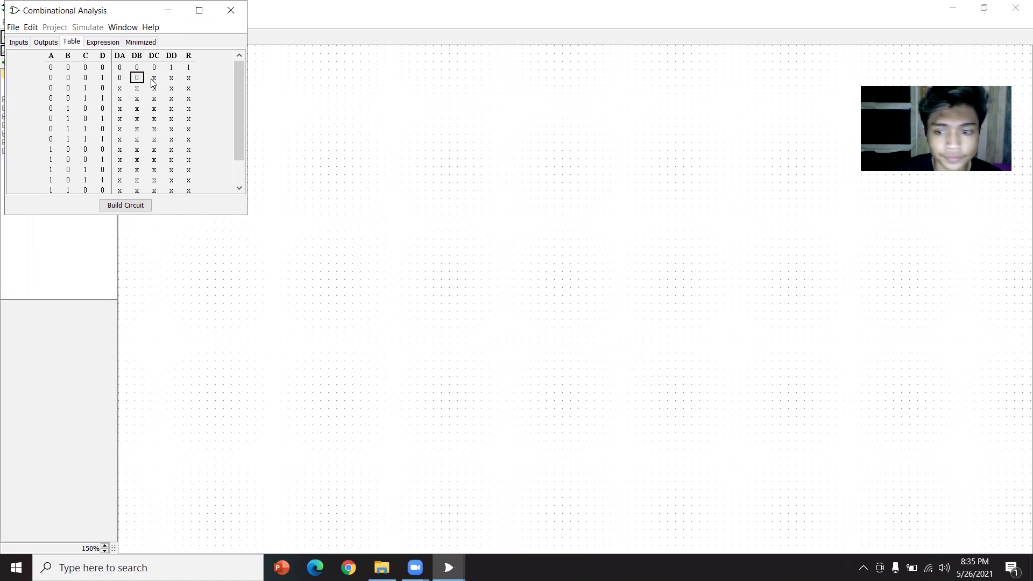
double_click(154, 78)
click(171, 78)
click(188, 78)
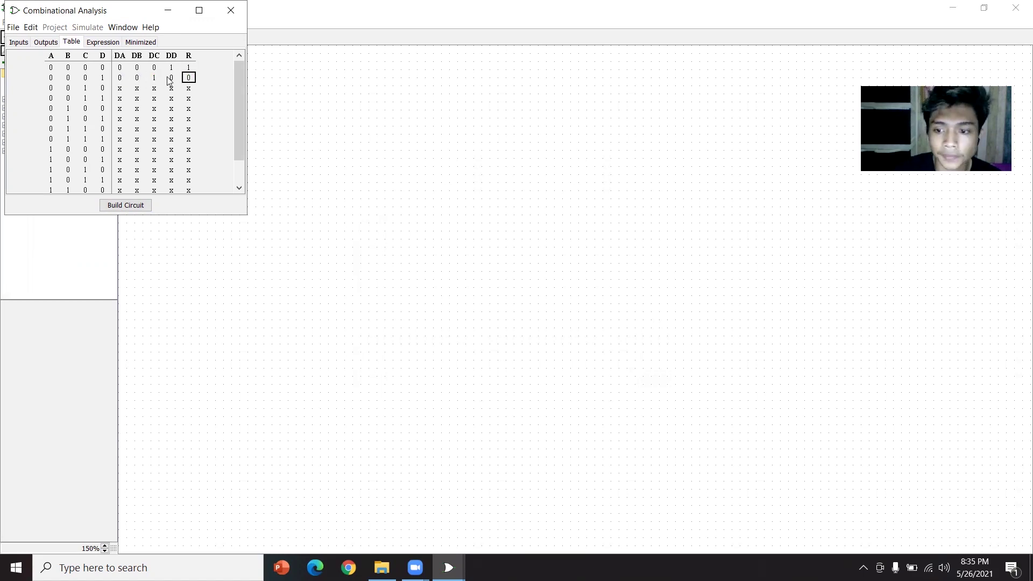
Set the truth table outputs DA to R to 00110 for input row 0010 and 01000 for row 0011
click(119, 88)
click(137, 89)
double_click(154, 88)
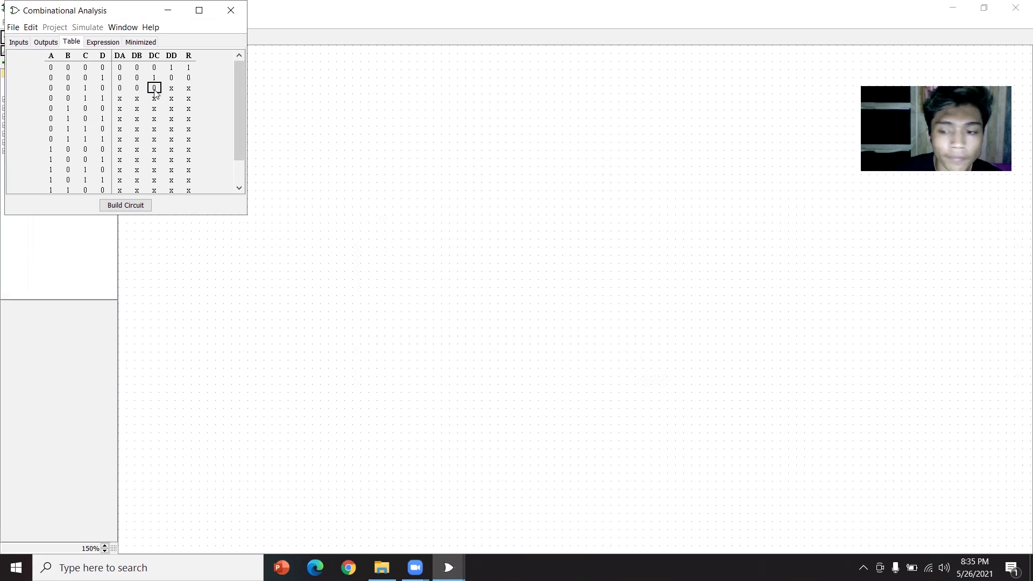
double_click(171, 88)
click(188, 88)
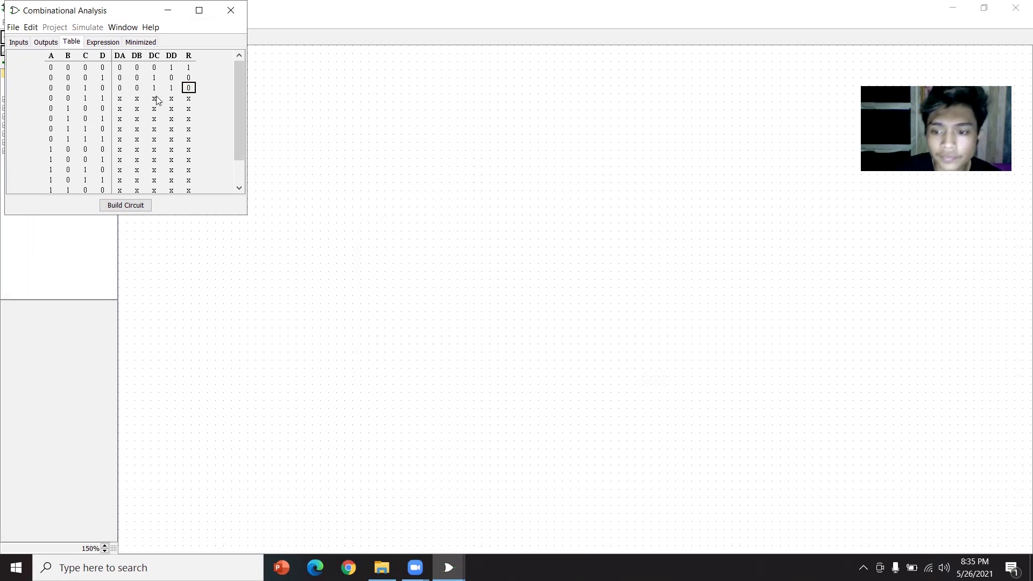
click(119, 98)
click(137, 98)
click(136, 98)
click(154, 98)
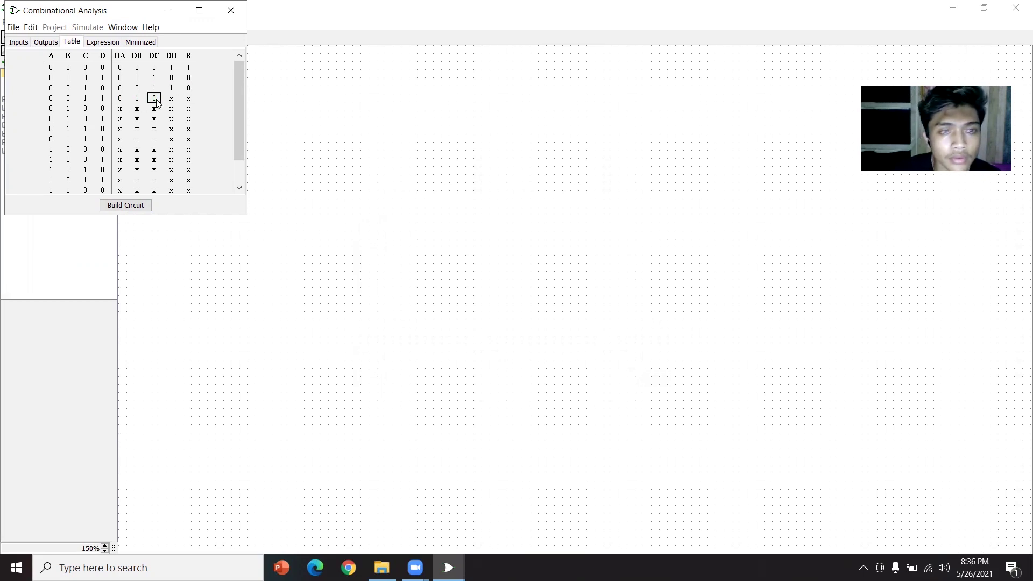
click(171, 98)
click(188, 98)
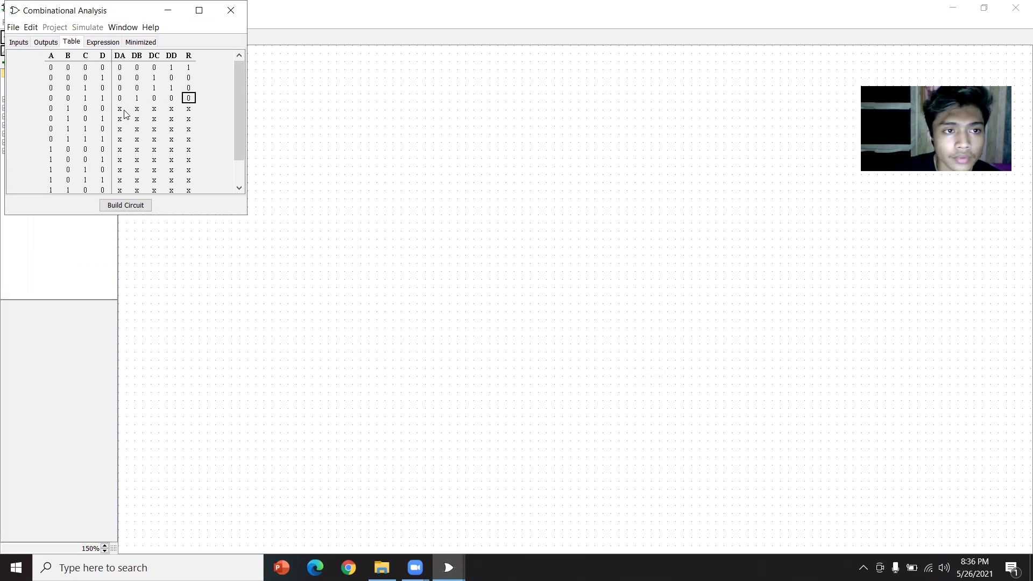
Set the truth table outputs DA to R to 01010 for input row 0100 and 01100 for row 0101
click(120, 109)
double_click(137, 109)
click(154, 108)
double_click(171, 109)
click(188, 111)
click(120, 118)
double_click(136, 119)
double_click(154, 121)
click(171, 121)
click(188, 119)
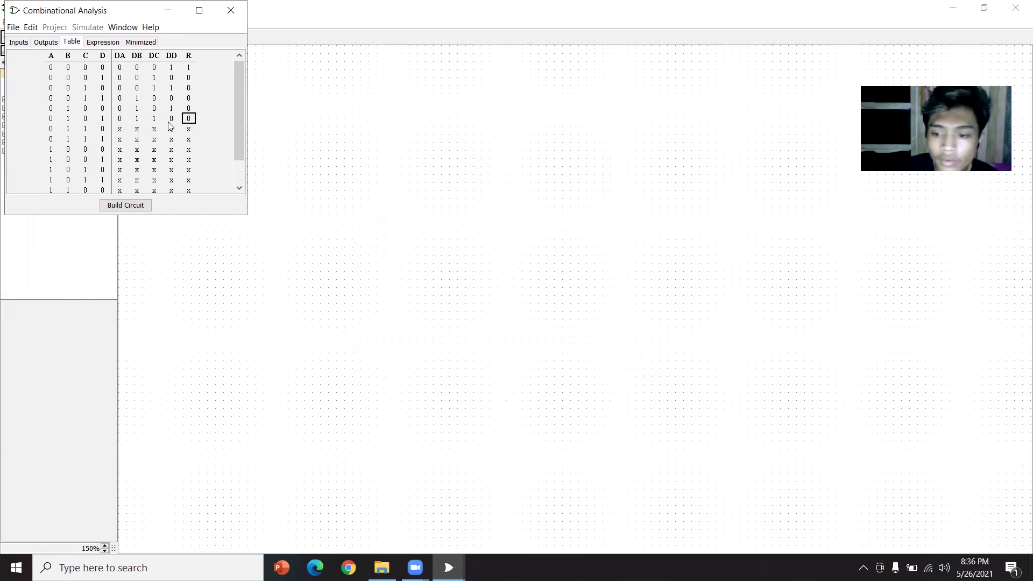
Set the truth table outputs DA to R to 01110 for input row 0110 and 10000 for row 0111
click(121, 130)
double_click(140, 131)
double_click(156, 131)
double_click(173, 131)
click(189, 129)
double_click(119, 139)
click(136, 140)
click(153, 140)
click(171, 140)
click(188, 140)
Set the truth table outputs DA to R to 10010 for input row 1000 and 00000 for row 1001
double_click(120, 149)
click(137, 149)
click(153, 150)
click(171, 150)
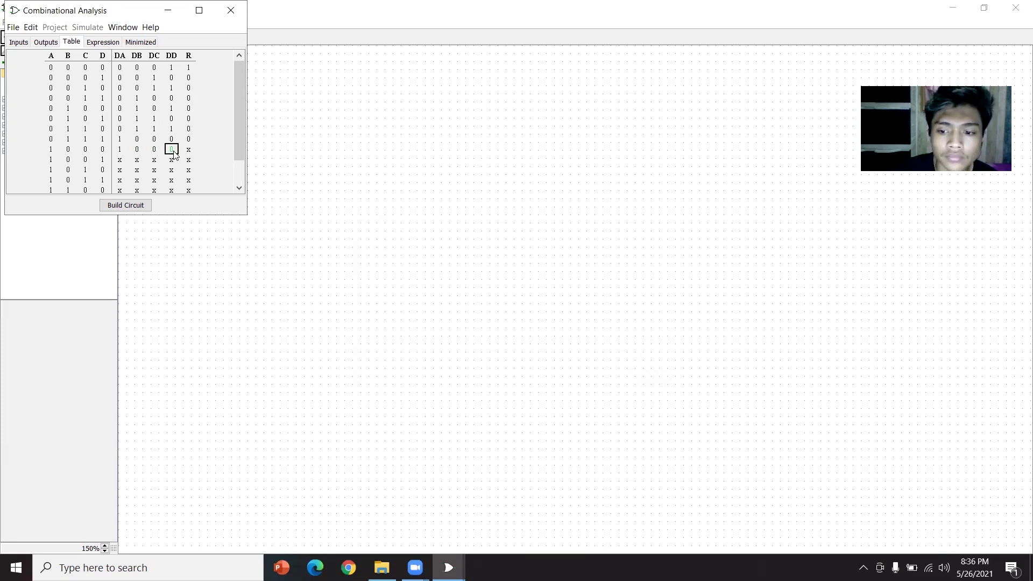
click(189, 153)
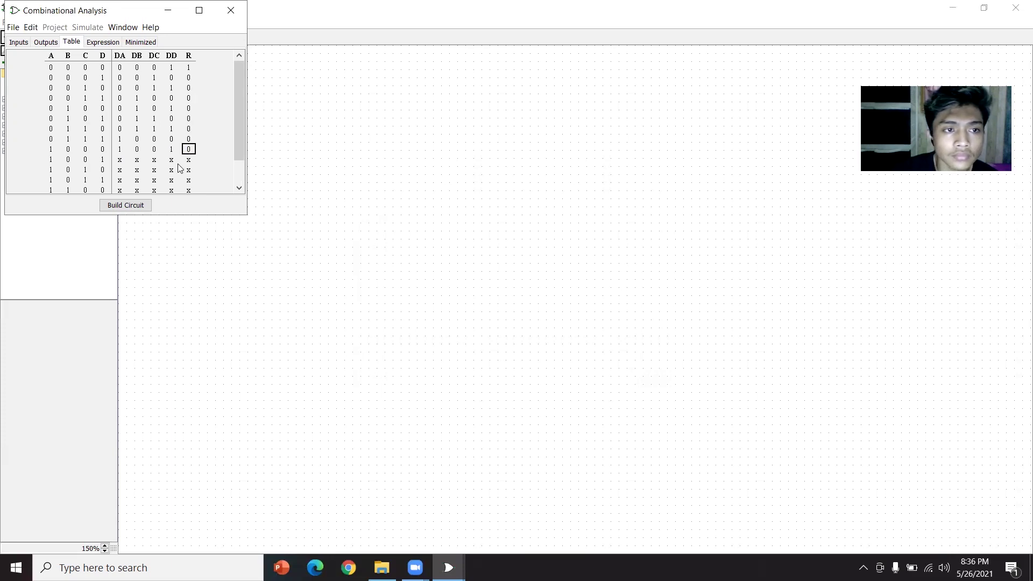
click(121, 159)
click(137, 159)
click(154, 160)
click(170, 161)
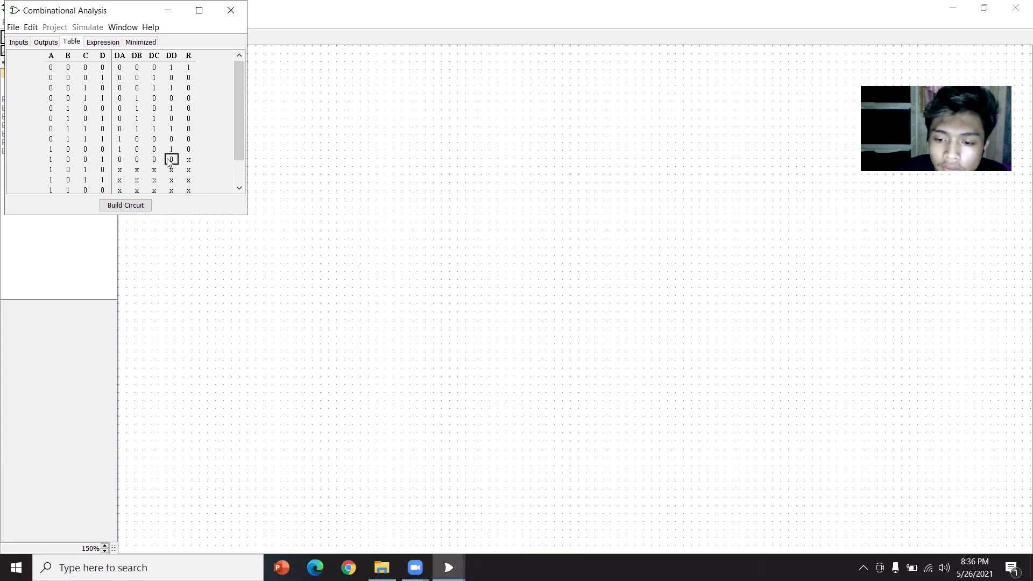
click(189, 161)
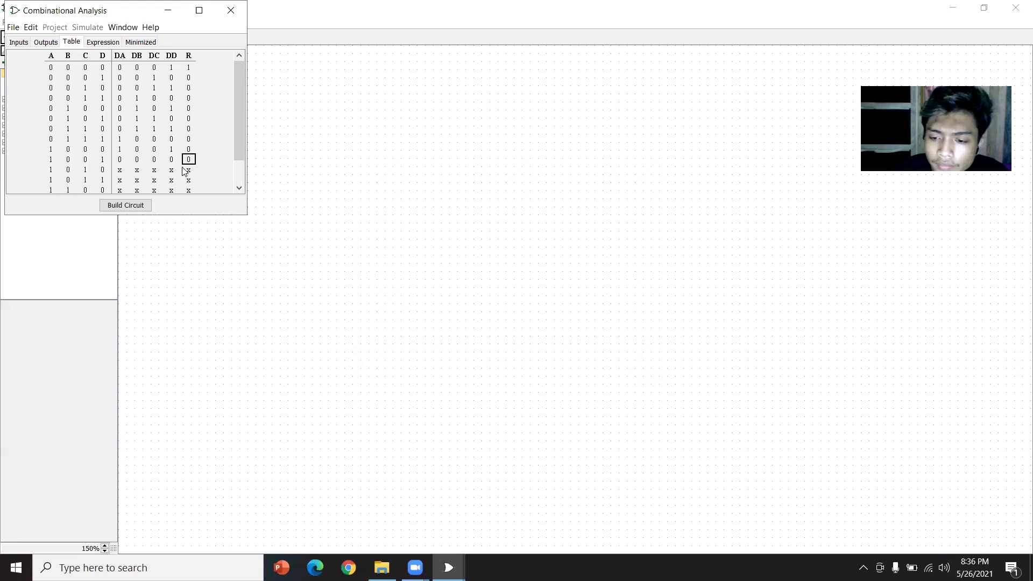
Set all outputs to 0 for the truth table input rows 1010 and 1011
click(120, 170)
click(137, 170)
click(153, 170)
click(171, 169)
click(188, 170)
click(189, 180)
click(171, 180)
click(154, 180)
click(136, 180)
click(119, 179)
Set all outputs to 0 for the truth table input rows 1100 and 1101
scroll(119, 172, down, 1)
click(119, 158)
click(136, 158)
click(154, 158)
click(171, 158)
click(188, 158)
click(119, 168)
click(135, 170)
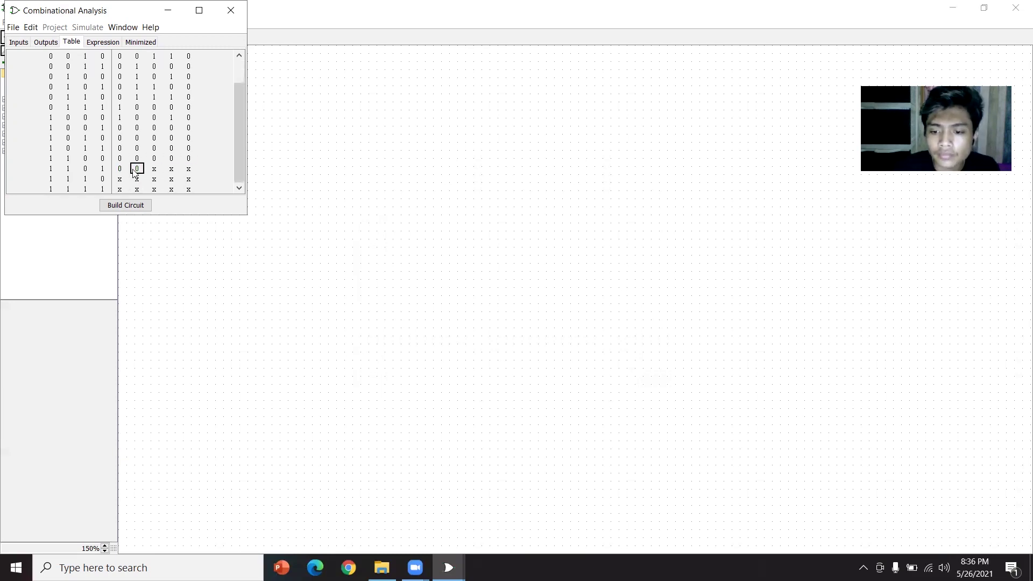
click(154, 169)
click(171, 168)
click(188, 169)
Set all outputs to 0 for the truth table input rows 1110 and 1111
click(189, 178)
click(171, 179)
click(154, 179)
click(136, 179)
click(120, 179)
click(120, 188)
click(137, 189)
click(154, 189)
click(171, 188)
click(188, 189)
scroll(164, 156, up, 3)
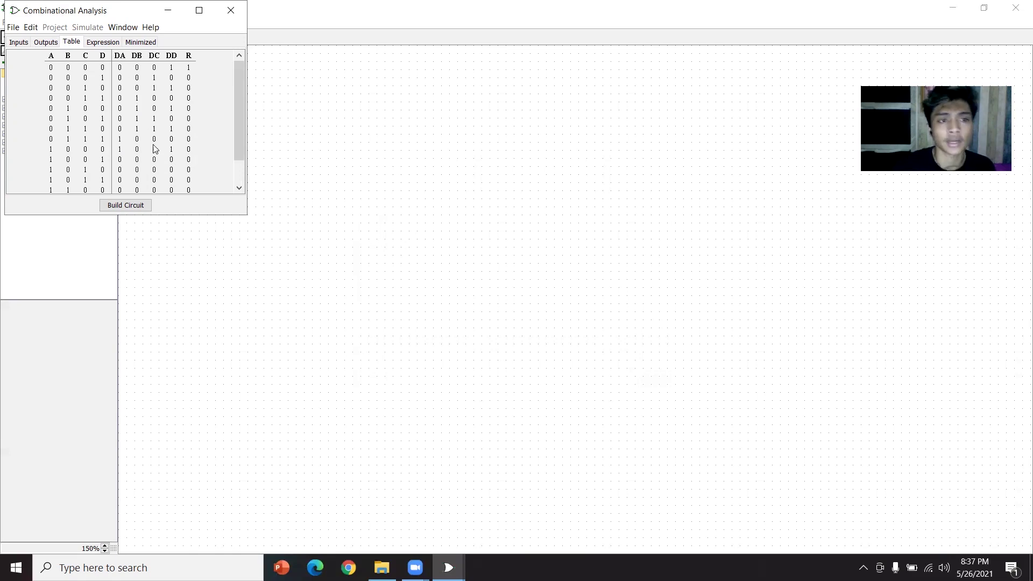
Build the circuit from the truth table under the name RED10 and close the Combinational Analysis window
click(129, 207)
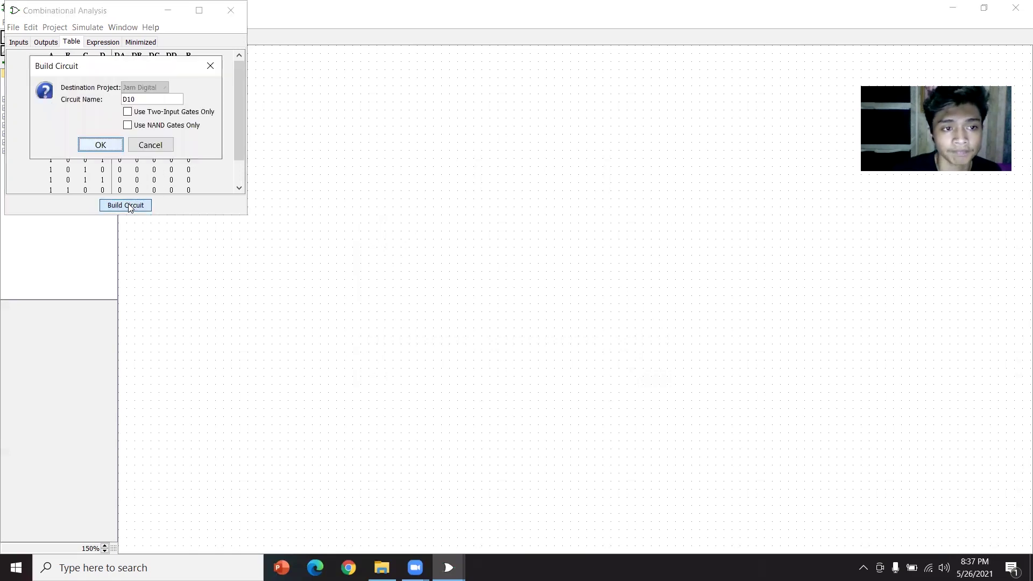
click(140, 100)
key(Home)
text(RE)
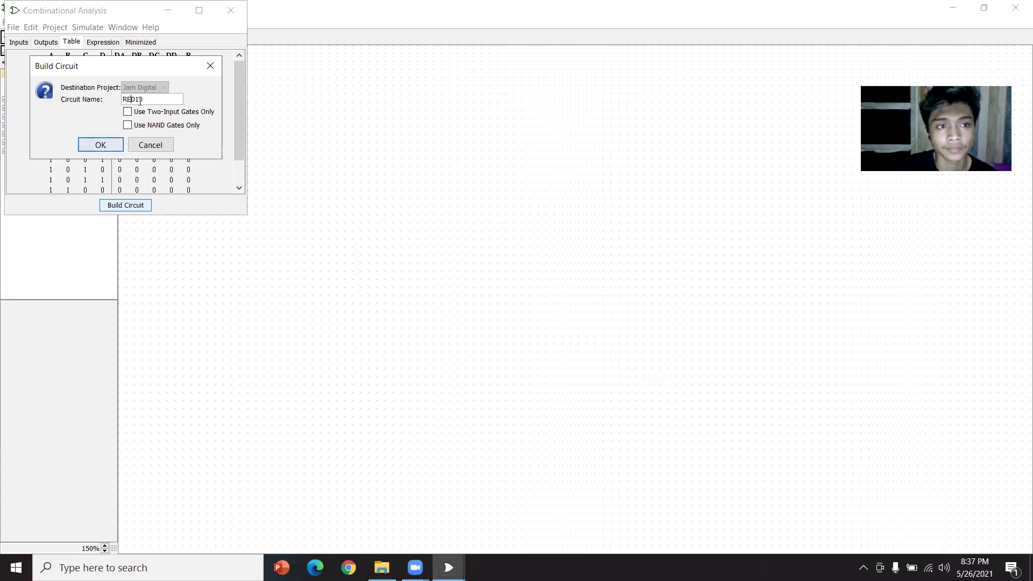
key(Return)
click(240, 17)
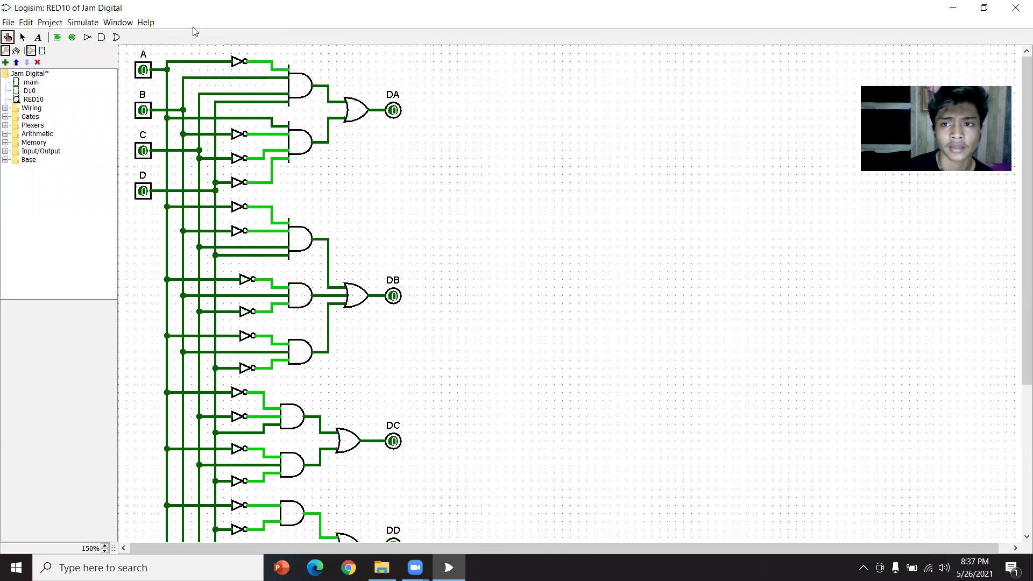
scroll(257, 259, down, 5)
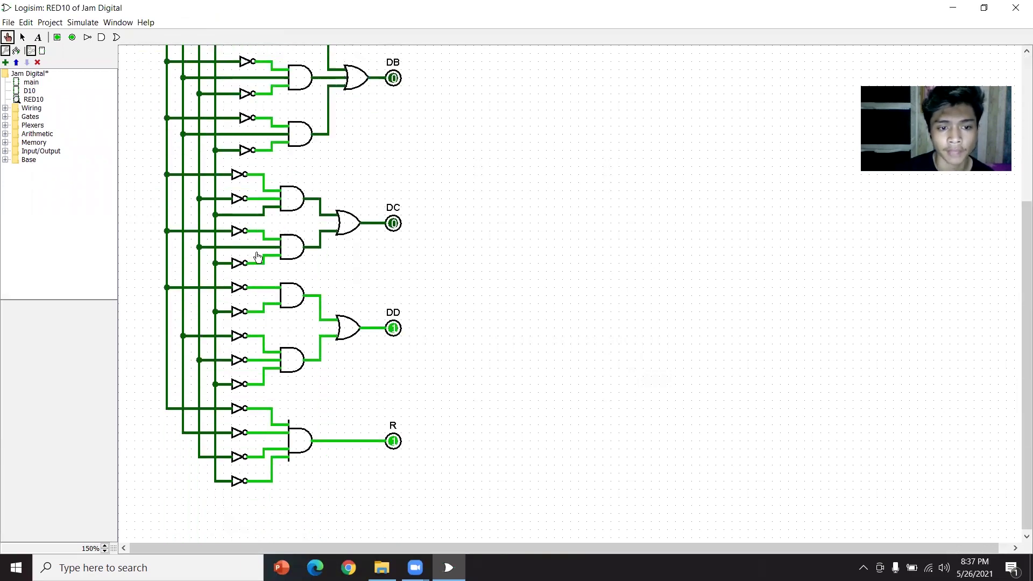
Set the shared label of the RED10 circuit to RED10
scroll(258, 259, up, 2)
scroll(258, 259, up, 3)
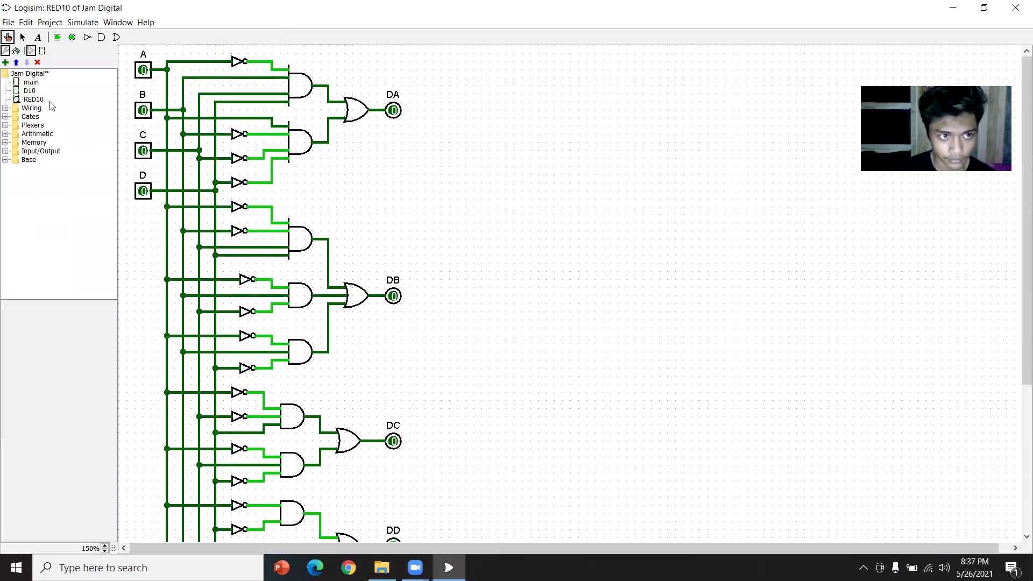
click(34, 99)
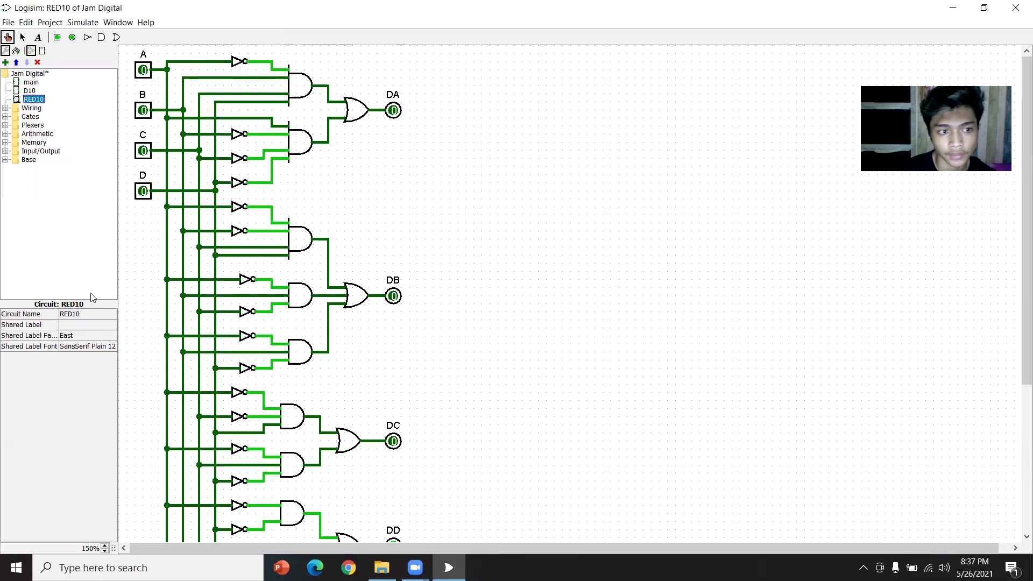
click(77, 326)
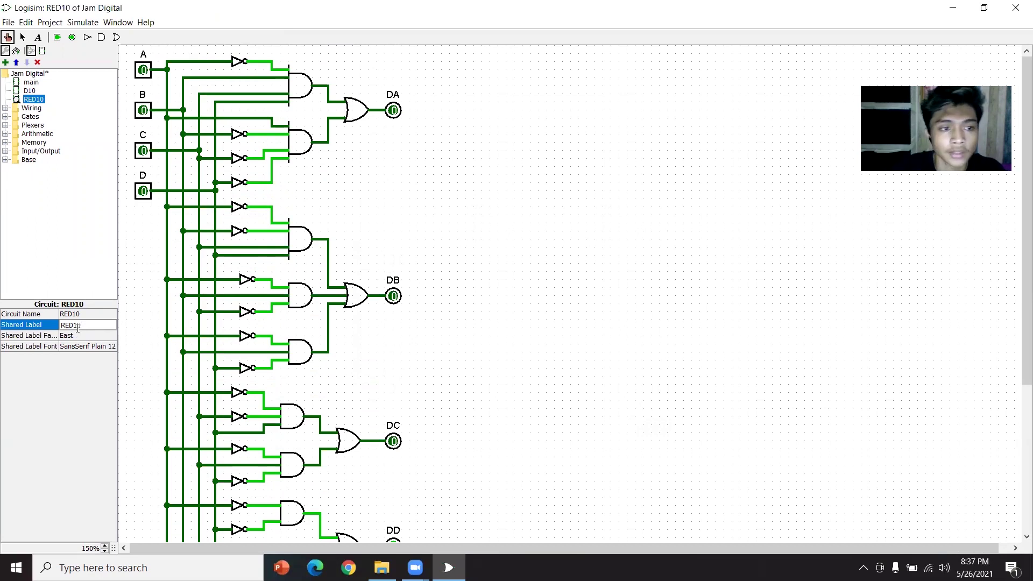
key(Return)
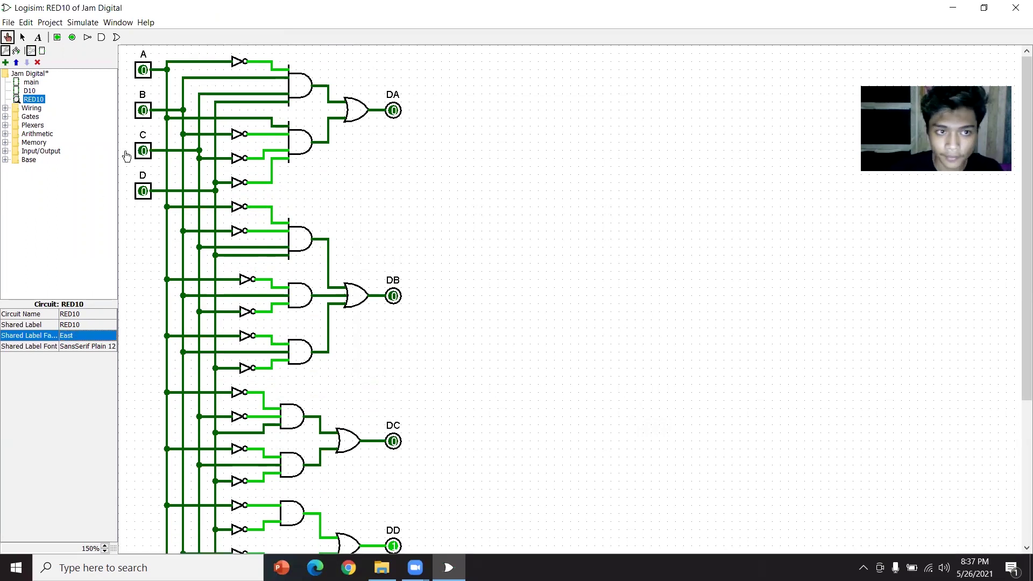
Open the D10 circuit for editing and set its shared label to D10
click(31, 91)
double_click(33, 92)
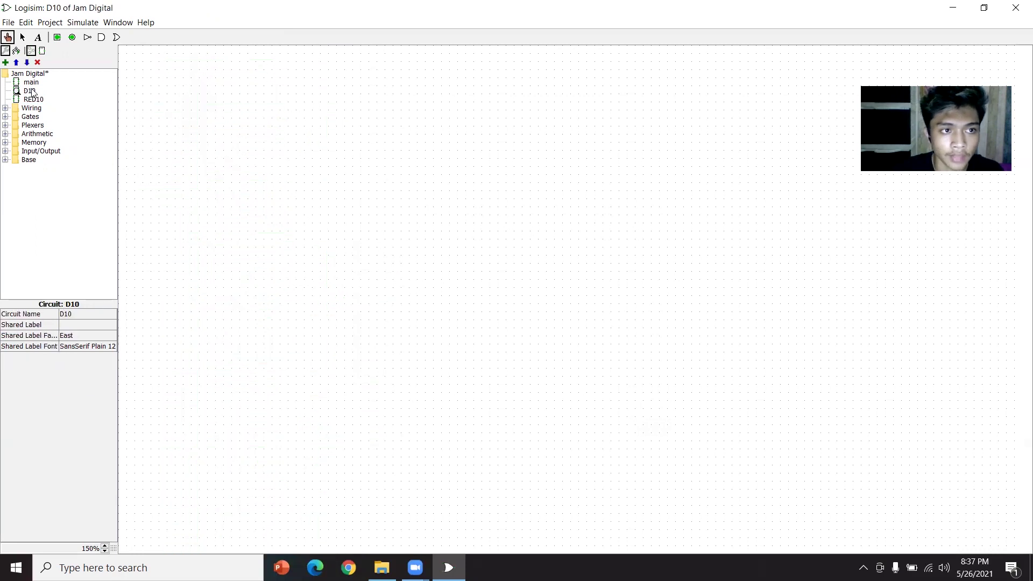
click(84, 324)
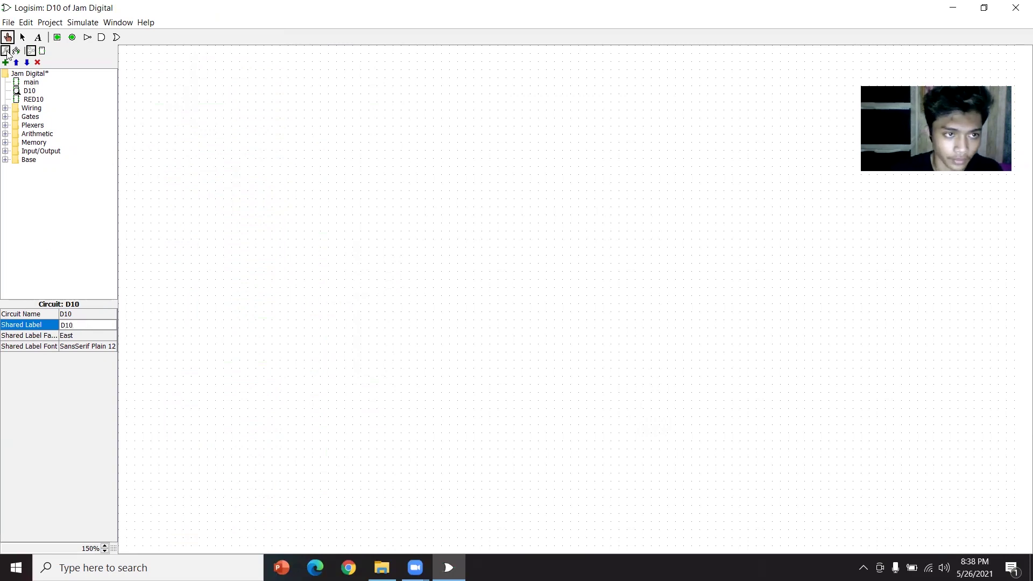
Place a RED10 subcircuit in D10 and add a rising-edge D flip-flop beside its outputs
click(33, 100)
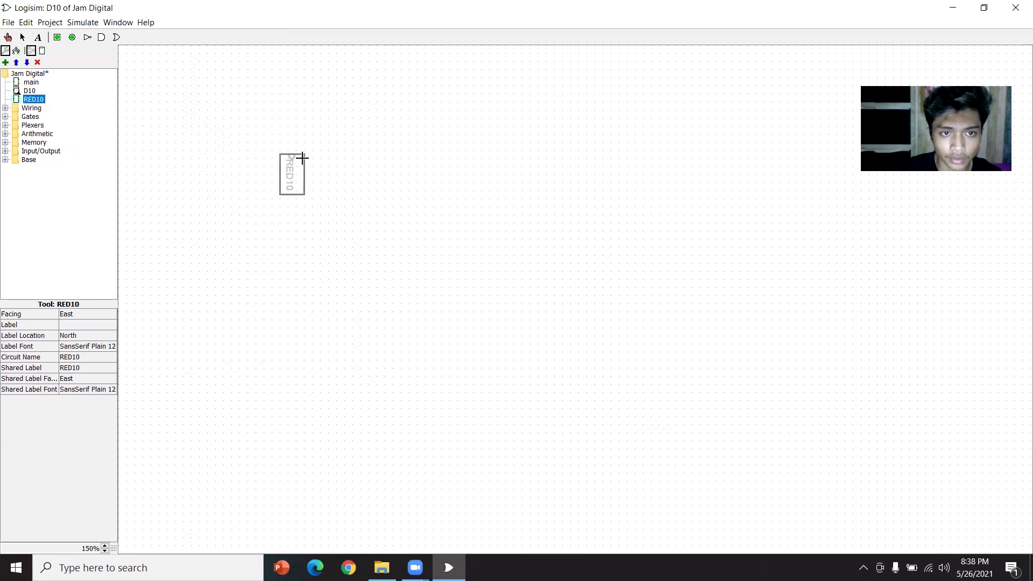
click(301, 158)
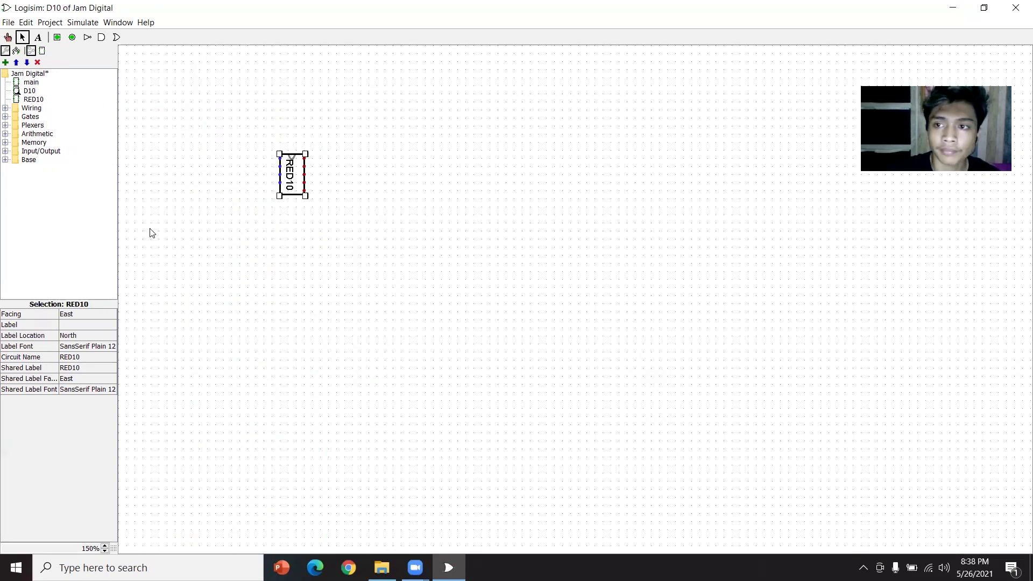
click(6, 108)
click(6, 108)
click(6, 142)
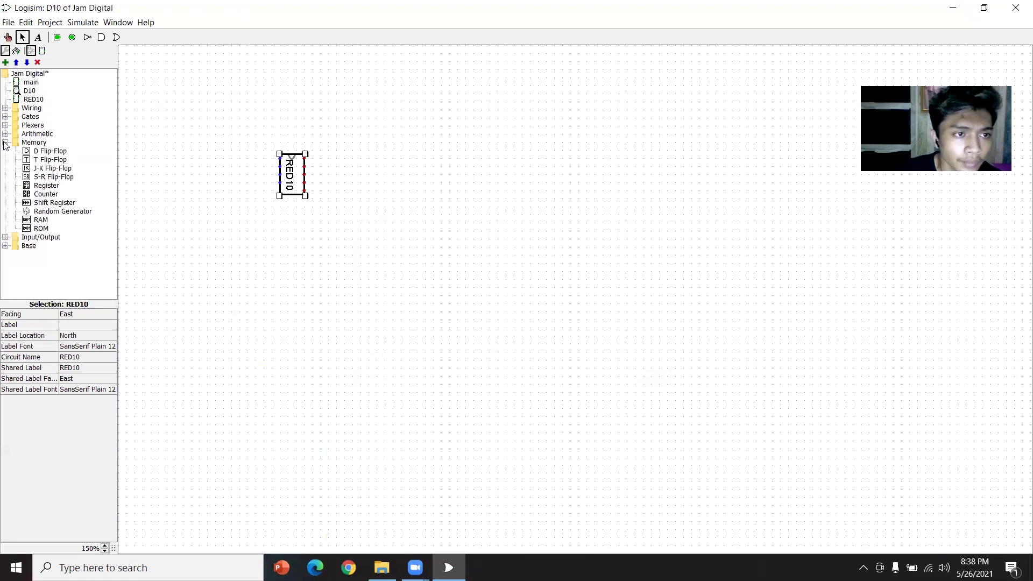
click(50, 152)
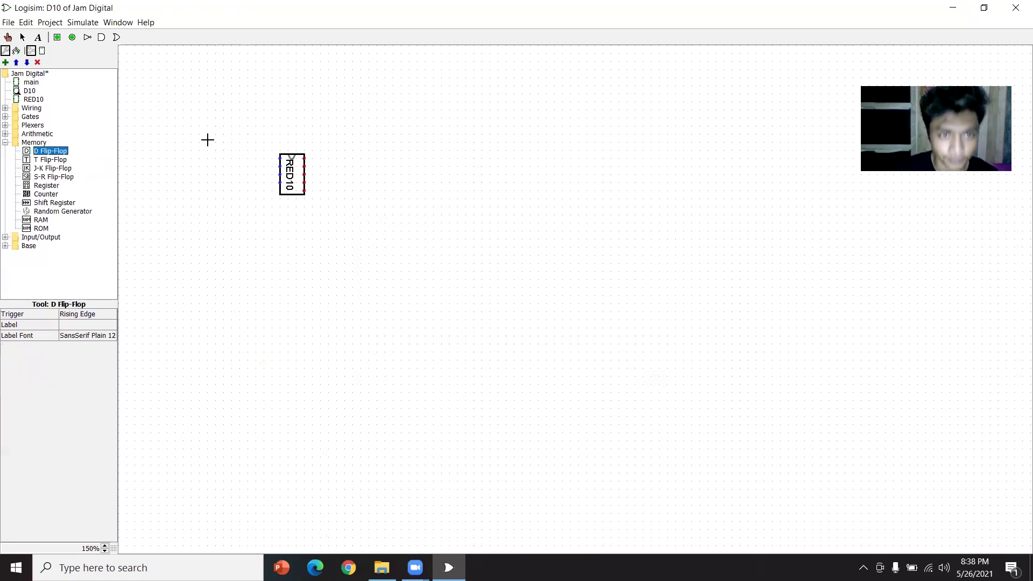
click(376, 127)
drag(360, 143, 345, 160)
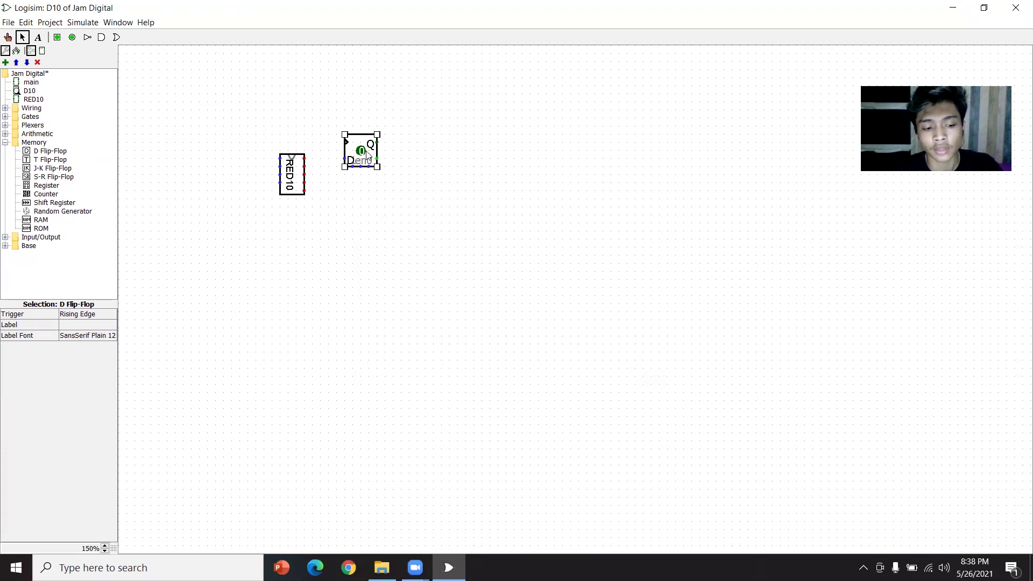
Duplicate the D flip-flop to make a vertical column of four evenly spaced flip-flops
drag(362, 150, 361, 201)
shift+click(364, 152)
key(ctrl+d)
drag(364, 152, 357, 263)
click(436, 247)
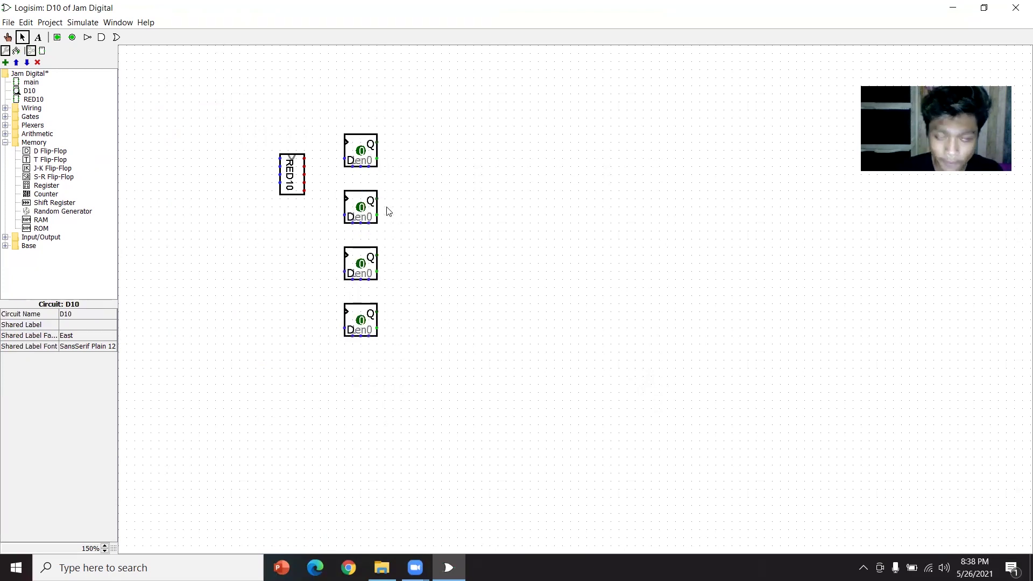
Wire the first four RED10 outputs, in order, to the D inputs of the four flip-flops
mouse_move(345, 159)
mouse_down()
mouse_move(262, 173)
mouse_move(329, 175)
mouse_move(328, 215)
mouse_move(345, 215)
mouse_up()
mouse_move(273, 174)
mouse_down()
mouse_move(320, 178)
mouse_move(321, 271)
mouse_move(349, 274)
mouse_up()
mouse_move(272, 182)
mouse_down()
mouse_move(314, 186)
mouse_move(318, 301)
mouse_move(346, 327)
mouse_up()
click(431, 270)
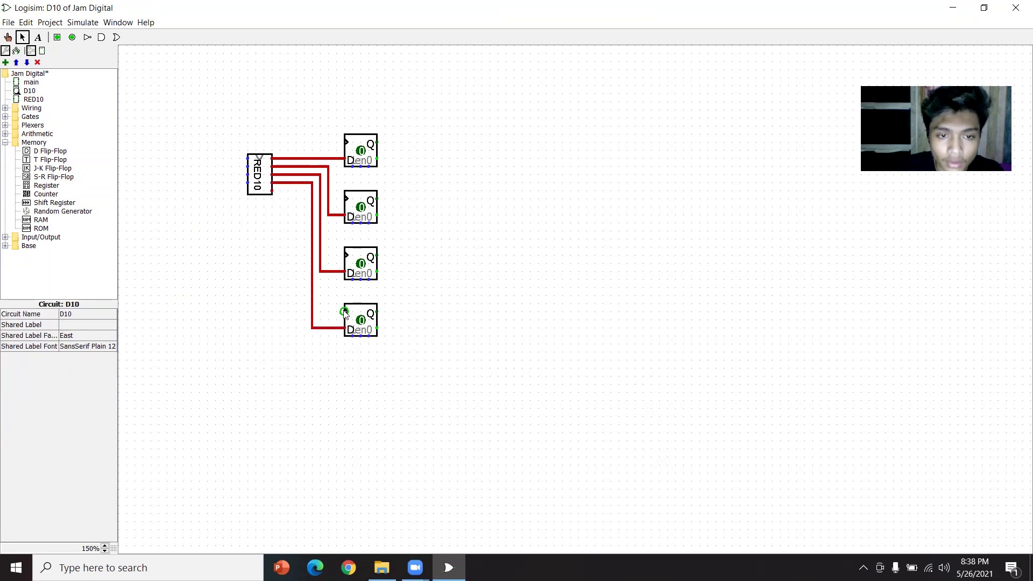
Connect the clock inputs of all four flip-flops together with one shared wire
drag(340, 313, 345, 142)
click(340, 257)
click(292, 138)
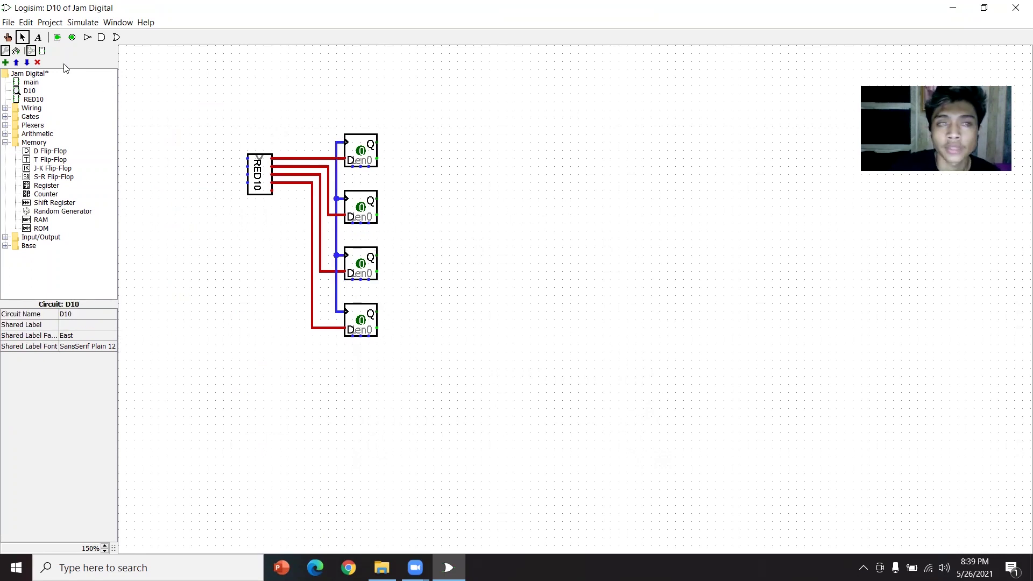
Add an input pin labelled Ck and wire it to the flip-flops' shared clock line
click(58, 39)
click(192, 140)
drag(194, 143, 336, 144)
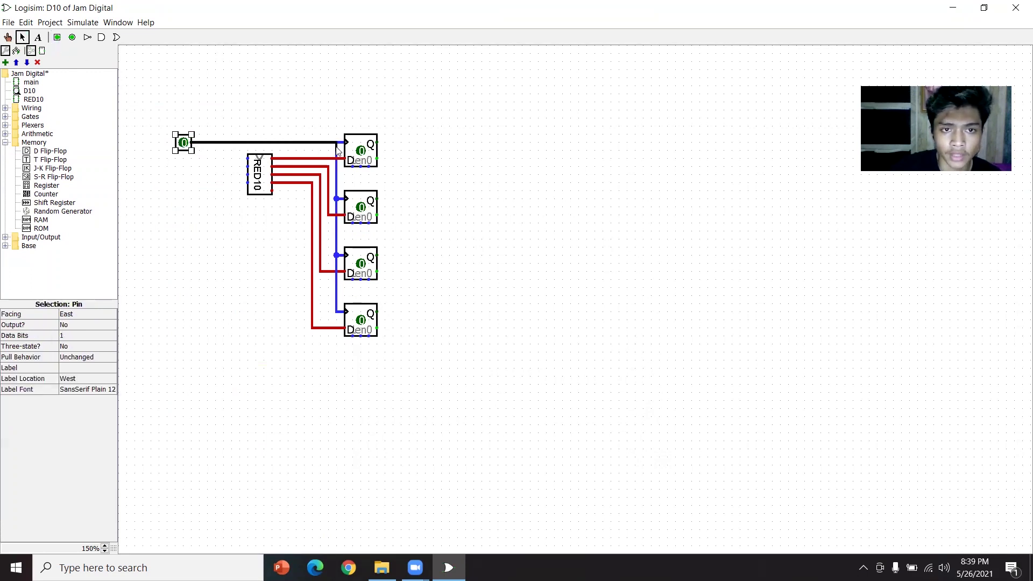
click(80, 368)
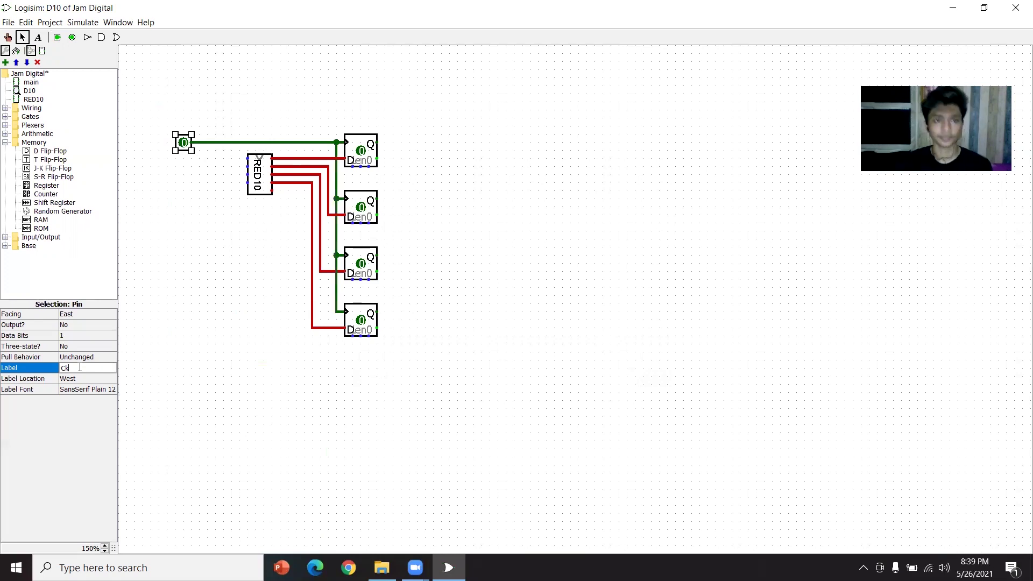
key(Return)
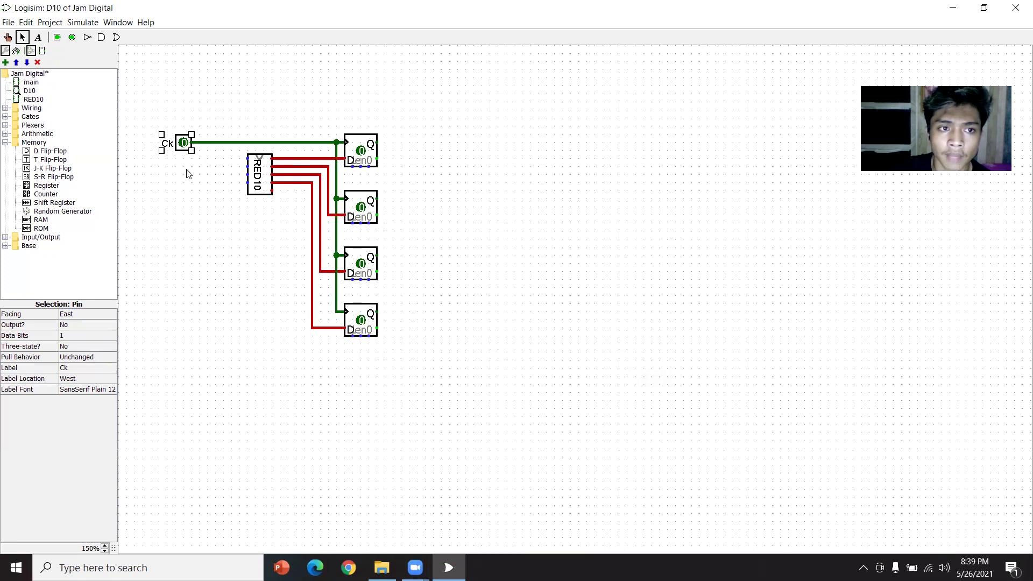
click(231, 214)
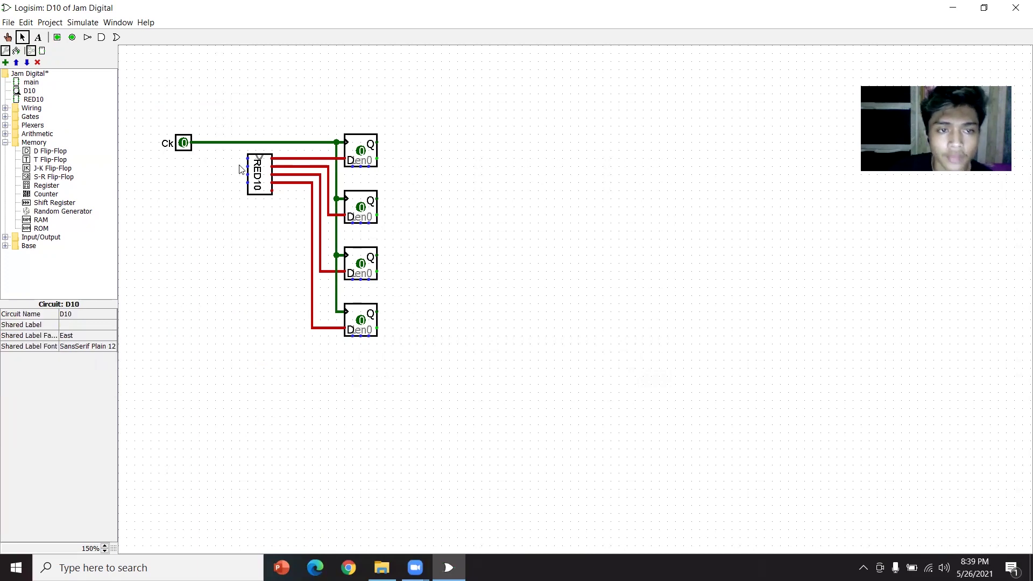
Wire the four flip-flop Q outputs, in order, back over the circuit to the four RED10 inputs
mouse_move(247, 159)
mouse_down()
mouse_move(240, 119)
mouse_move(385, 138)
mouse_move(386, 148)
mouse_move(228, 167)
mouse_move(231, 105)
mouse_move(379, 117)
mouse_move(393, 138)
mouse_move(392, 199)
mouse_up()
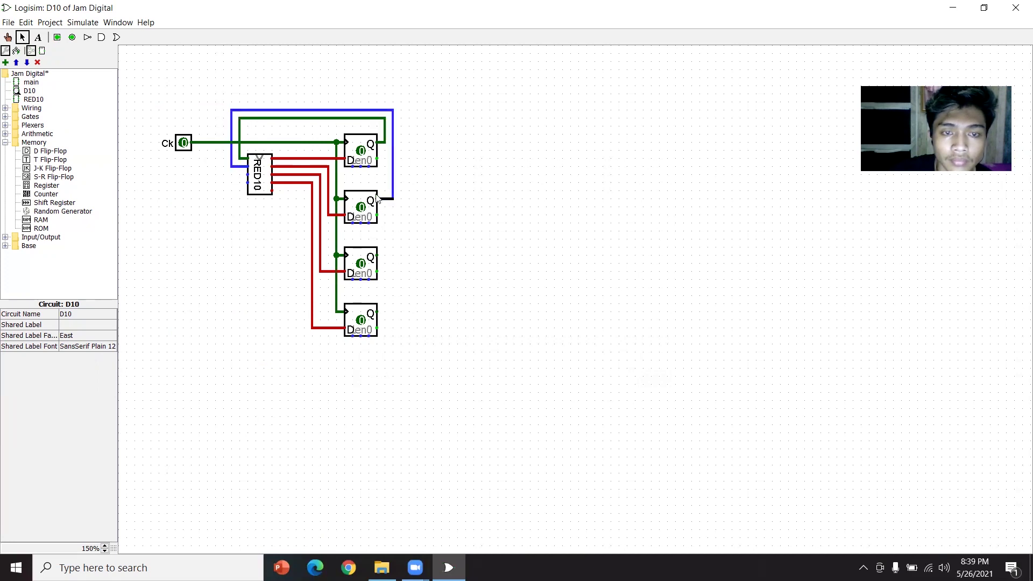
mouse_move(247, 174)
mouse_down()
mouse_move(225, 179)
mouse_move(224, 103)
mouse_move(401, 104)
mouse_move(402, 255)
mouse_move(377, 256)
mouse_up()
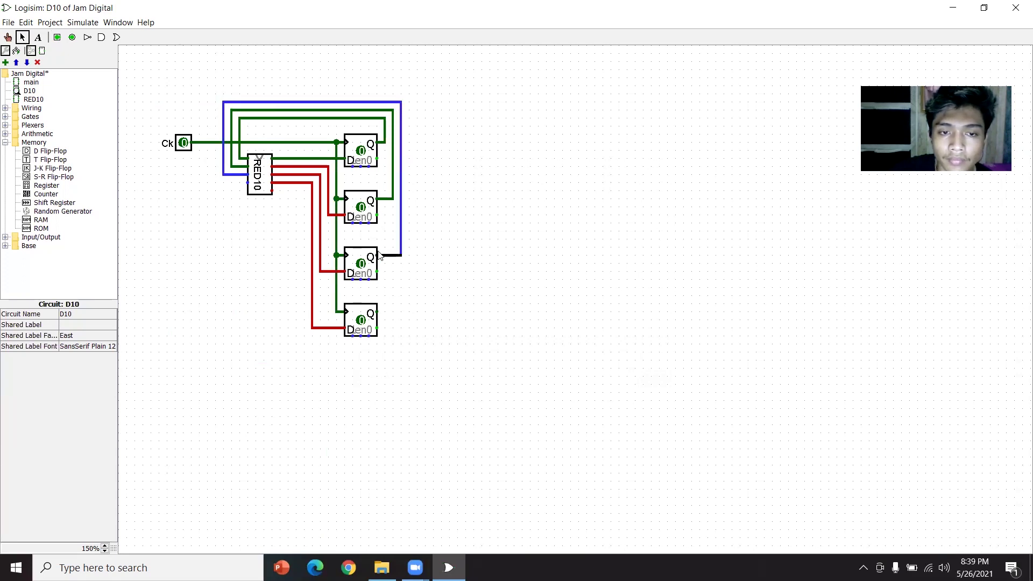
mouse_move(377, 312)
mouse_down()
mouse_move(411, 312)
mouse_move(409, 95)
mouse_up()
mouse_move(409, 95)
mouse_down()
mouse_move(313, 96)
mouse_move(214, 123)
mouse_move(215, 182)
mouse_up()
drag(215, 181, 247, 183)
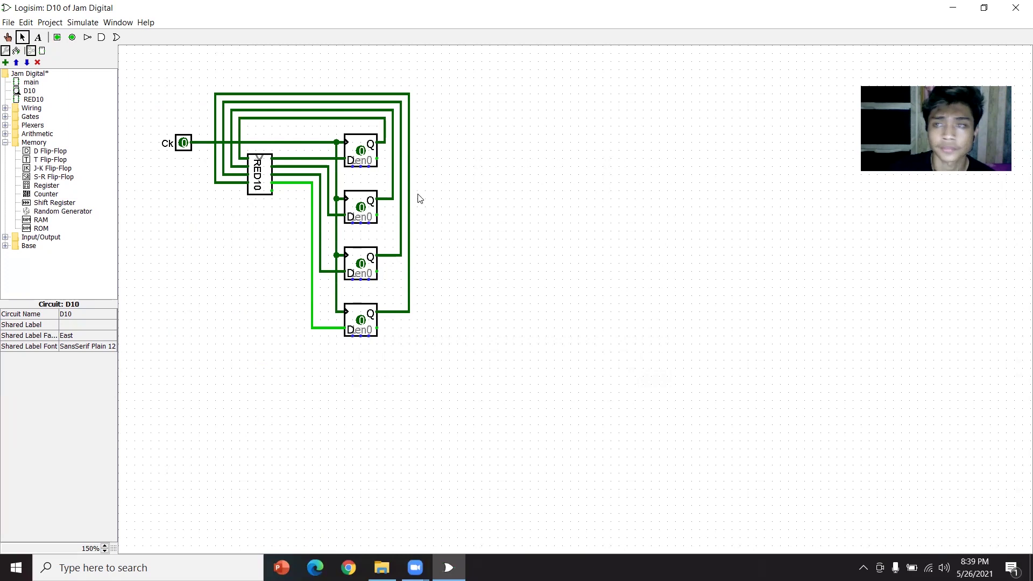
Place a splitter with fan out 4 and bit width 4 beyond the flip-flop outputs
click(5, 143)
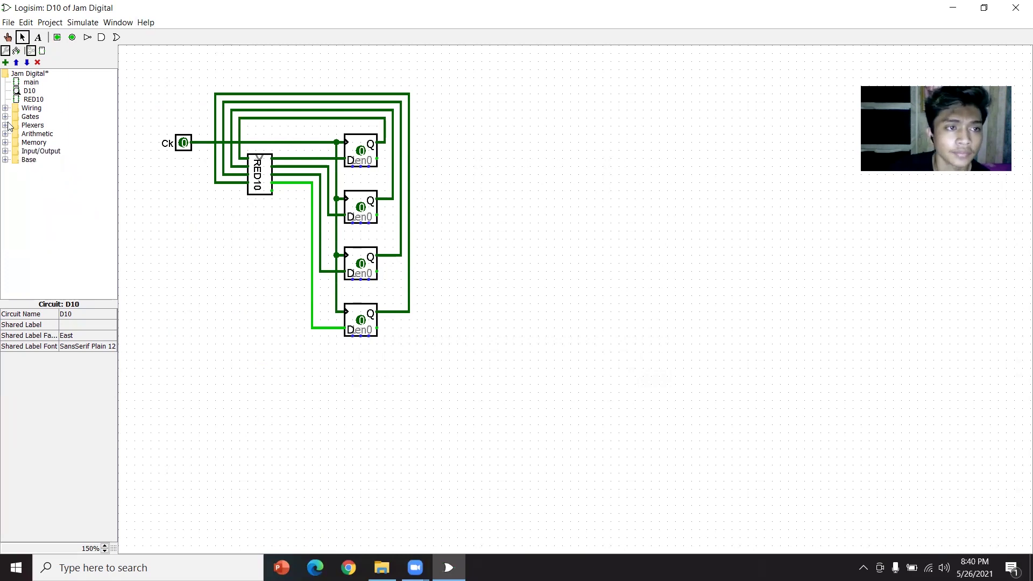
click(5, 108)
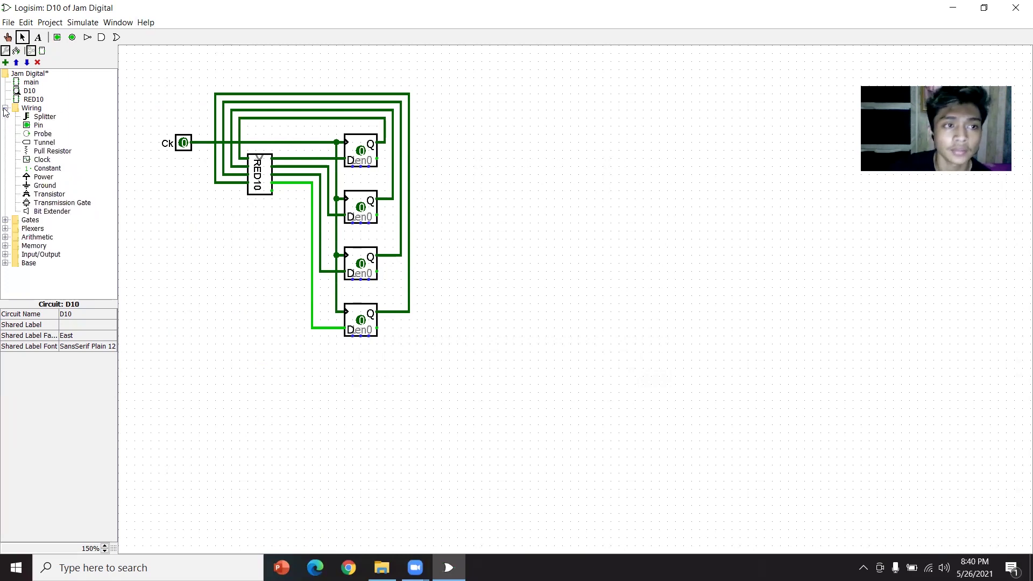
click(44, 118)
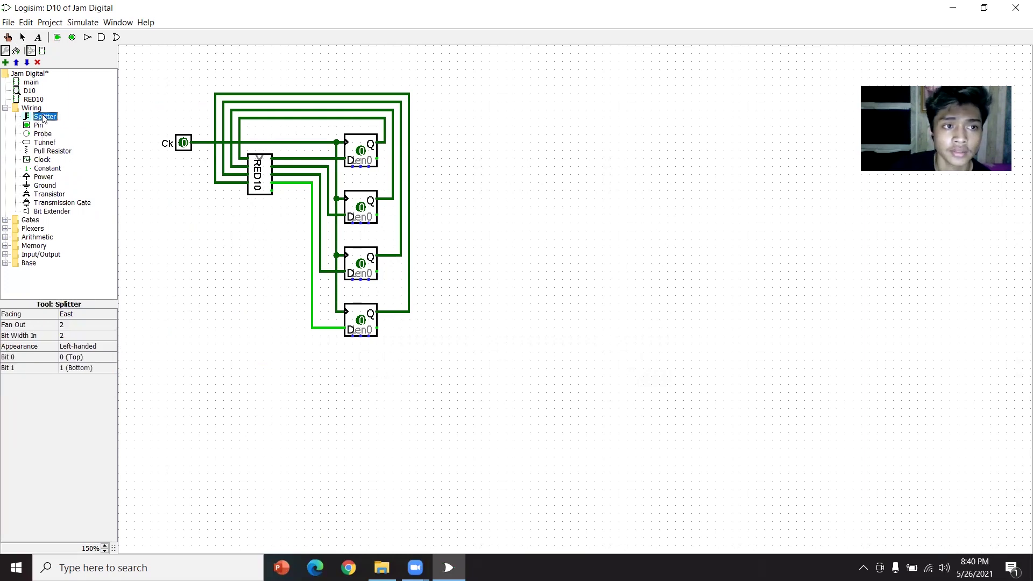
click(81, 330)
click(78, 355)
click(75, 335)
click(74, 367)
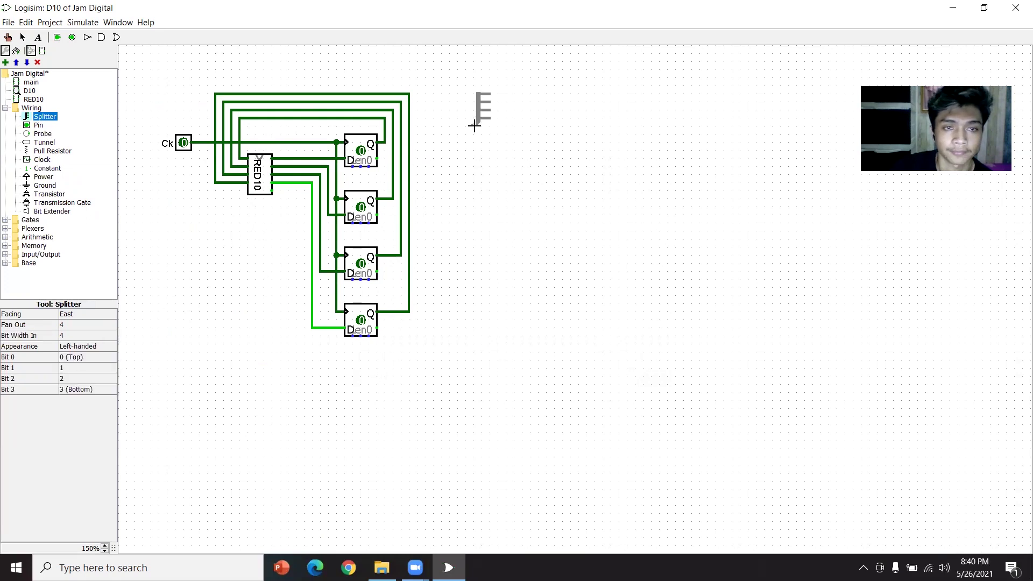
click(474, 127)
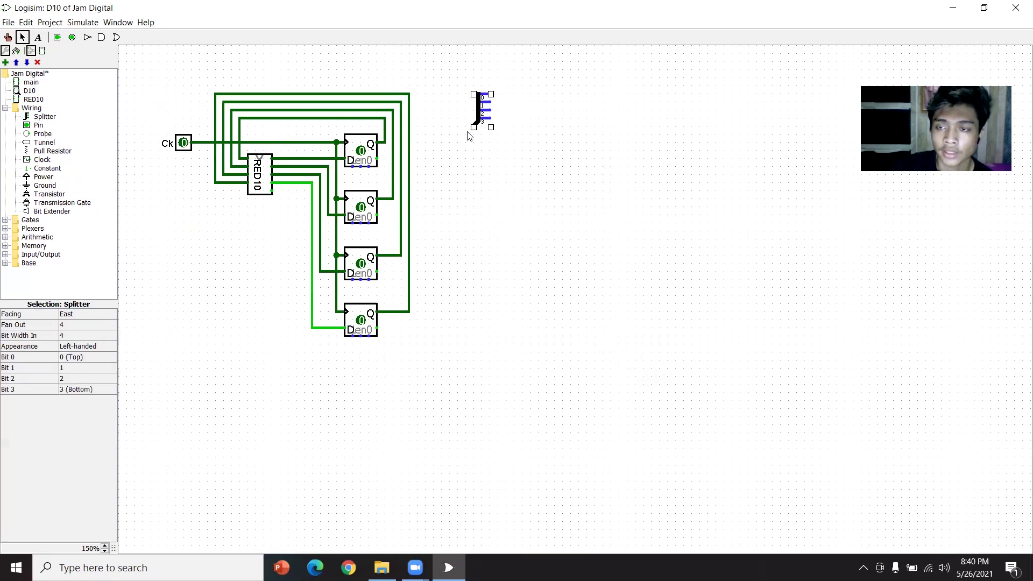
Make the splitter face west and move it closer to the feedback wires, near the top flip-flop
click(99, 317)
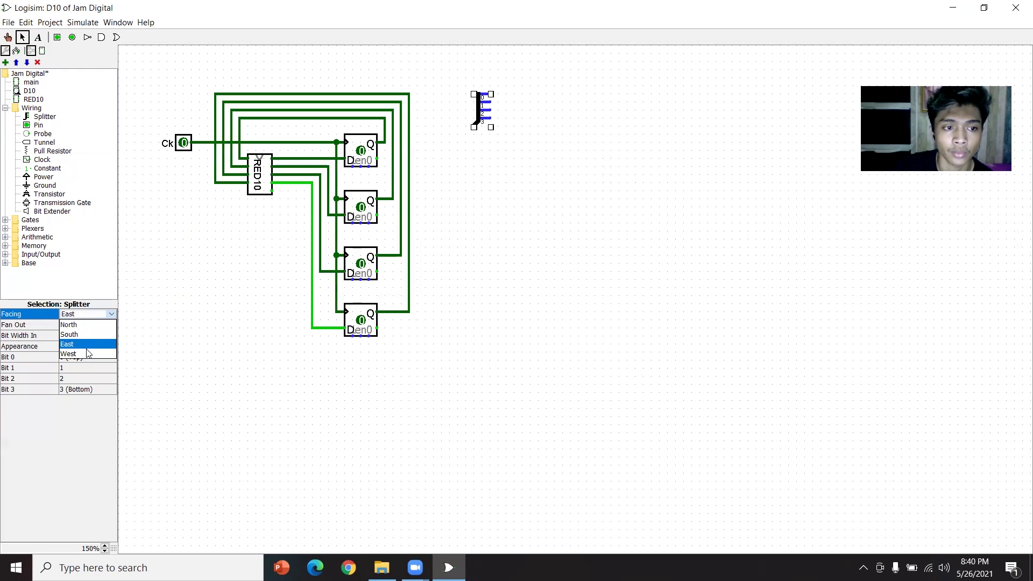
click(86, 355)
click(520, 167)
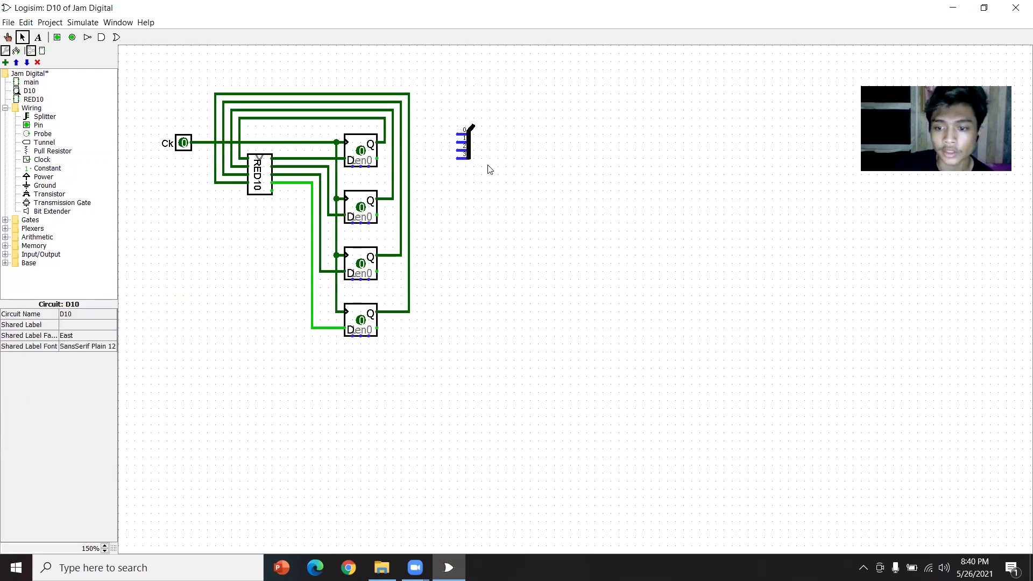
drag(466, 160, 457, 133)
click(487, 192)
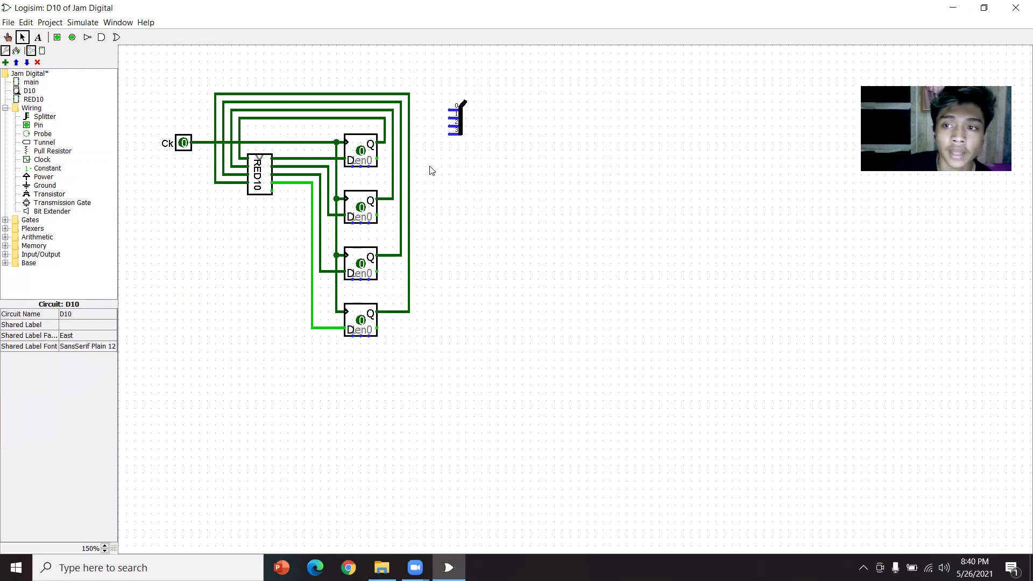
Add a 4-bit output pin labelled O and wire it to the splitter's combined end
click(73, 39)
click(504, 102)
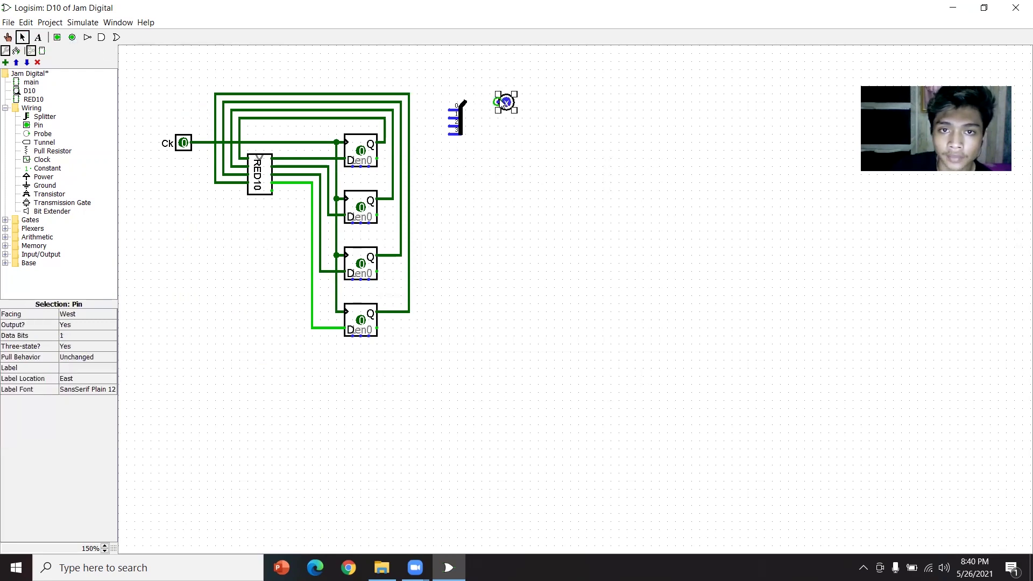
click(72, 336)
click(80, 374)
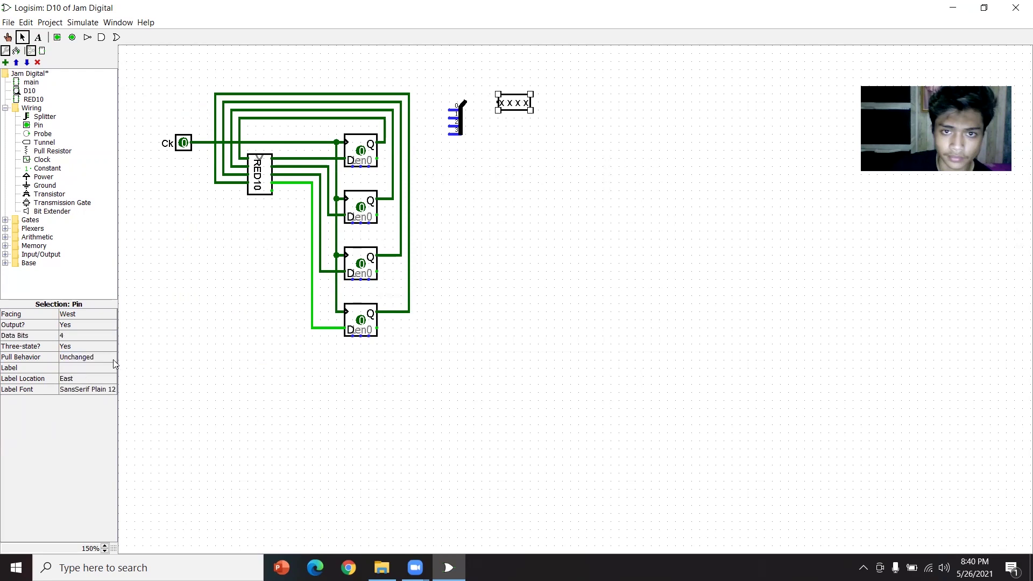
click(68, 369)
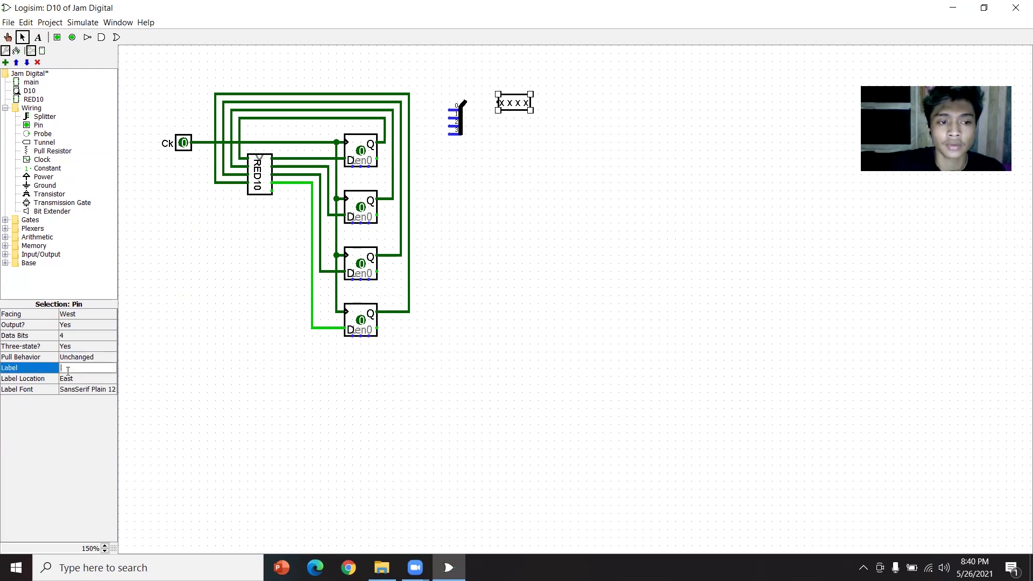
key(Return)
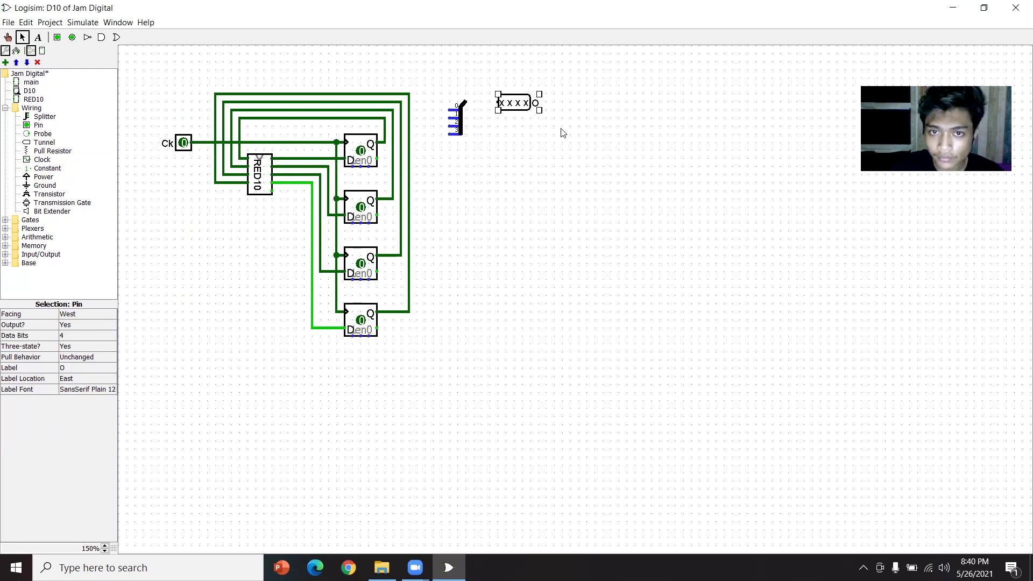
click(554, 150)
drag(497, 102, 464, 102)
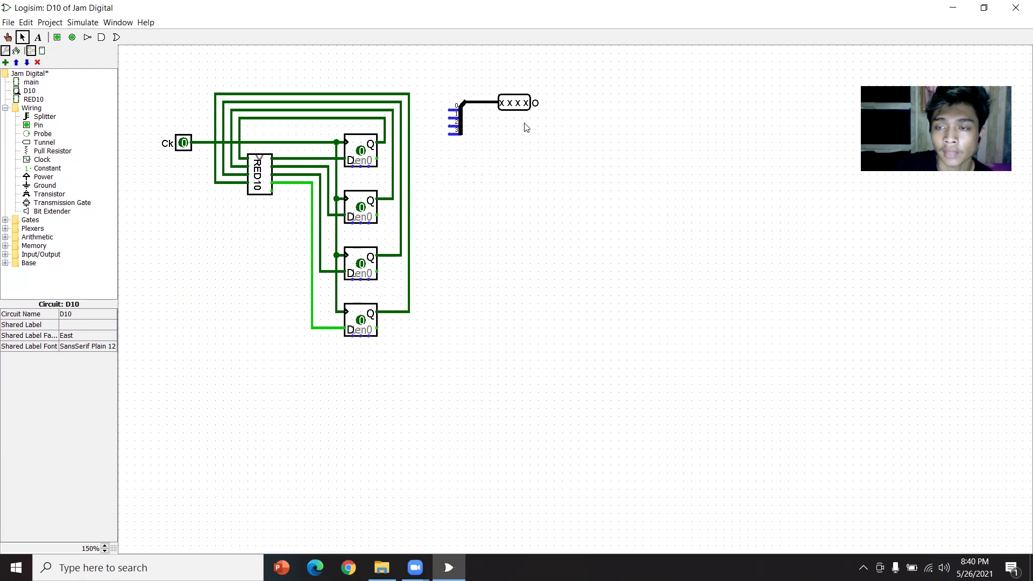
Lower the splitter and O pin slightly, and wire the splitter's branches from bottom to top to the four Q outputs, starting with the top flip-flop
drag(559, 153, 440, 89)
drag(457, 129, 384, 142)
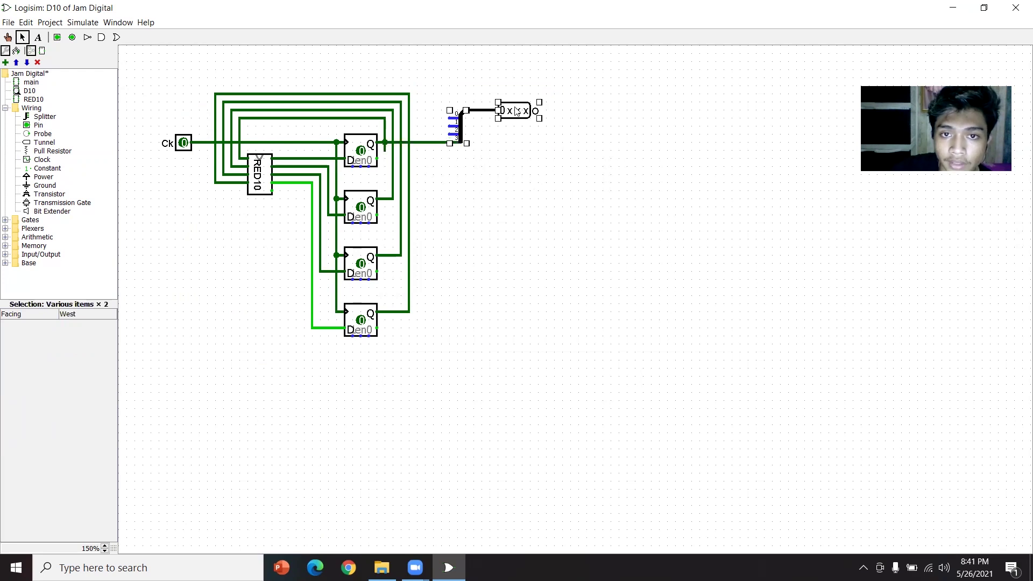
drag(456, 134, 393, 134)
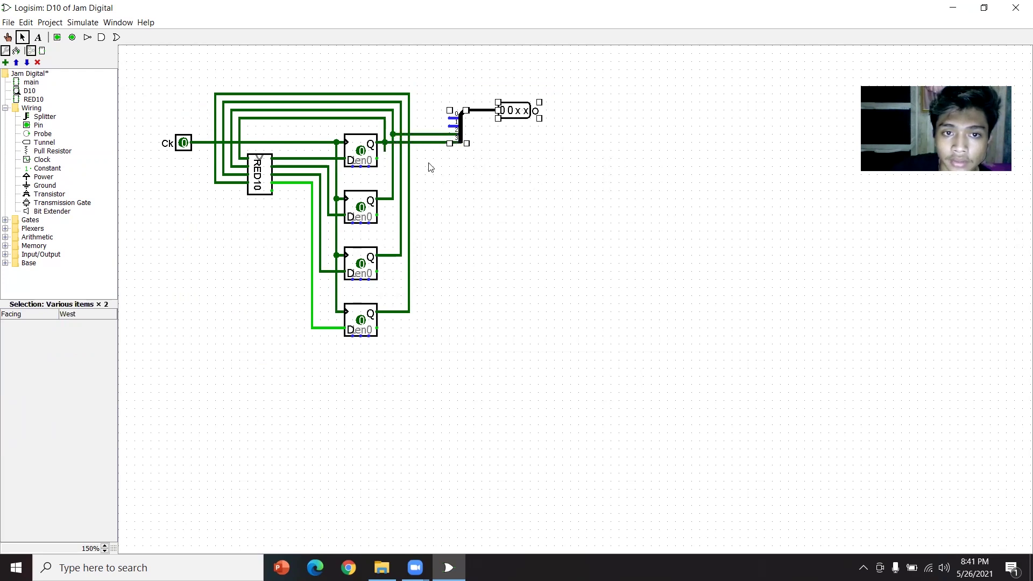
click(429, 163)
click(384, 149)
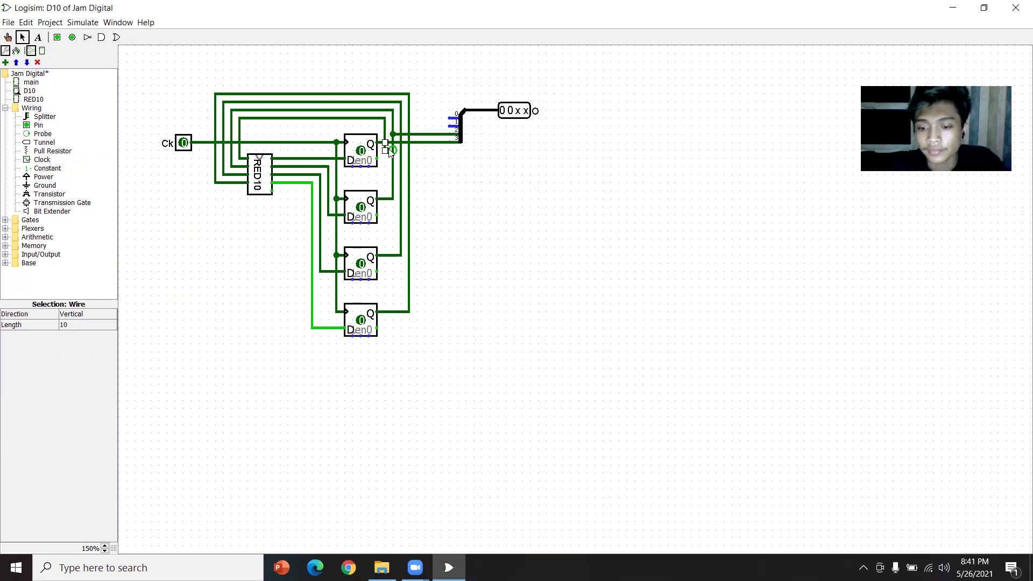
click(440, 159)
drag(454, 126, 408, 118)
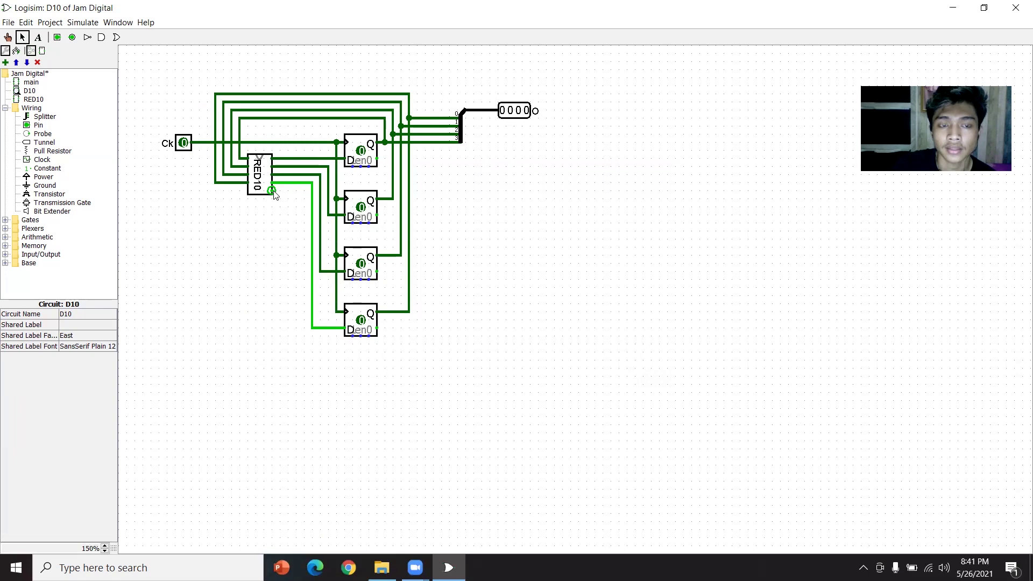
Add a 1-bit output pin labelled R beyond the flip-flops and wire it to the lowest output of RED10
click(73, 38)
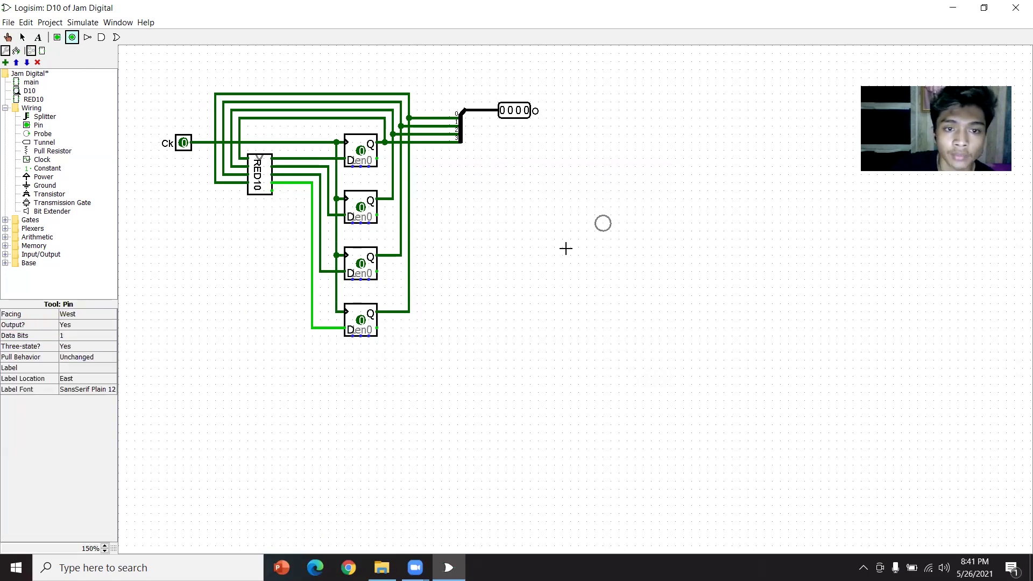
click(437, 287)
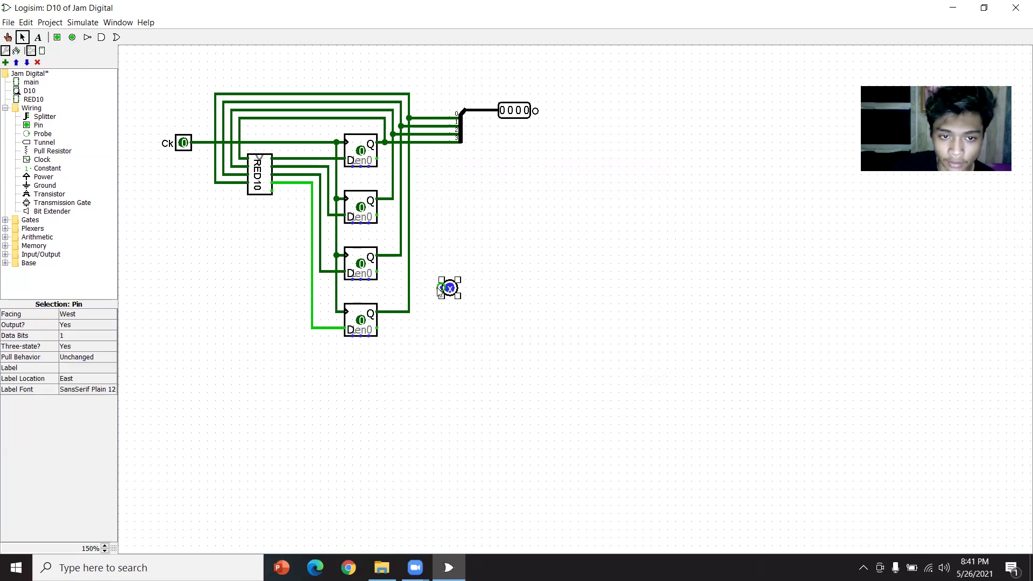
click(66, 367)
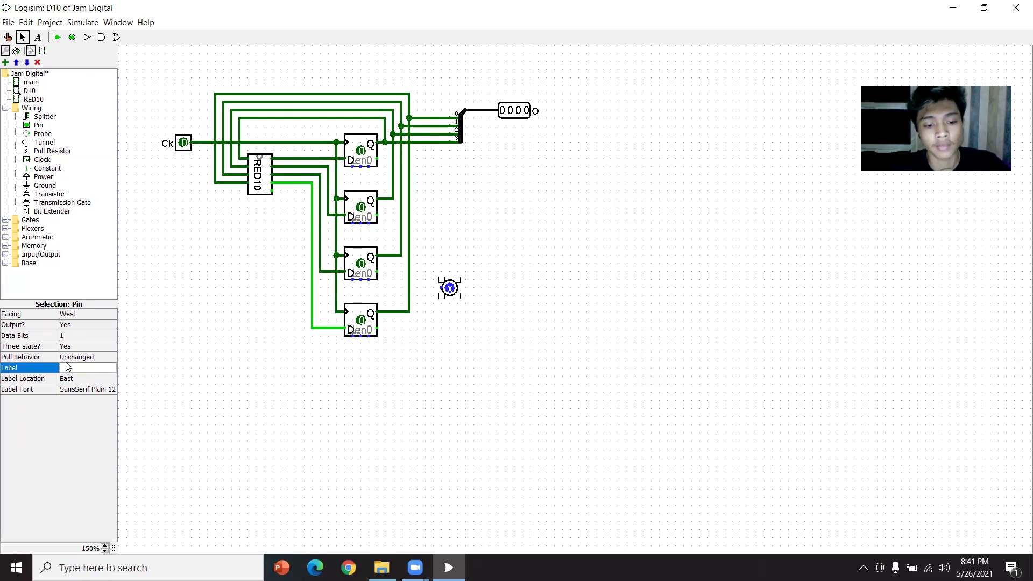
text(R)
key(Return)
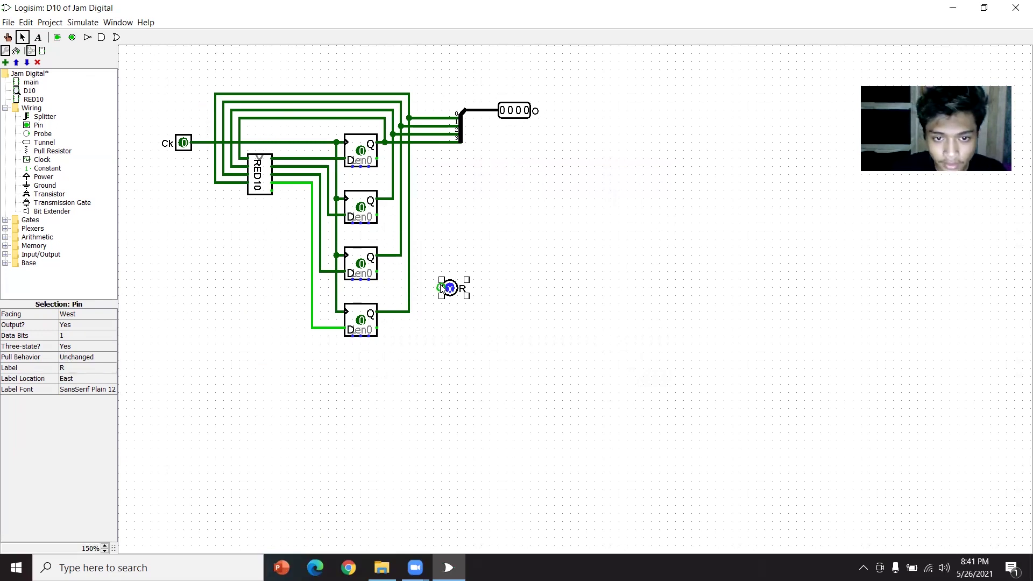
drag(441, 288, 272, 190)
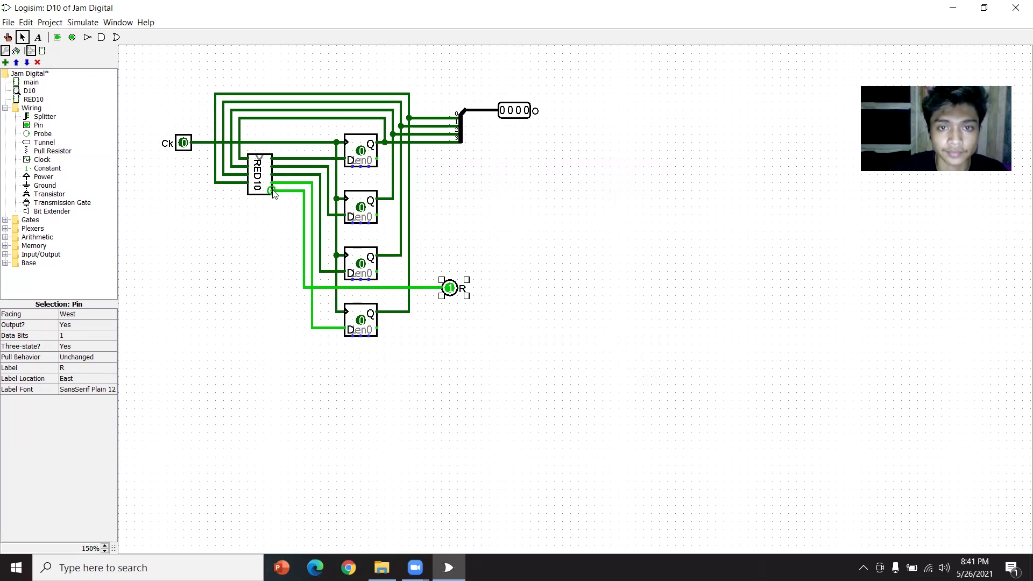
click(507, 257)
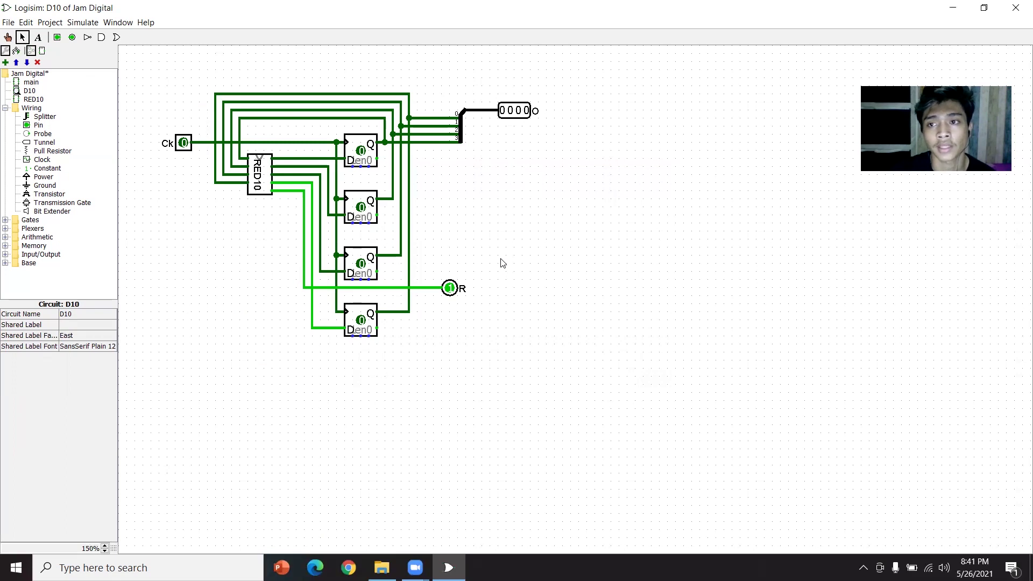
Check the RED10 circuit, return to D10 and set its shared label to D10
click(6, 109)
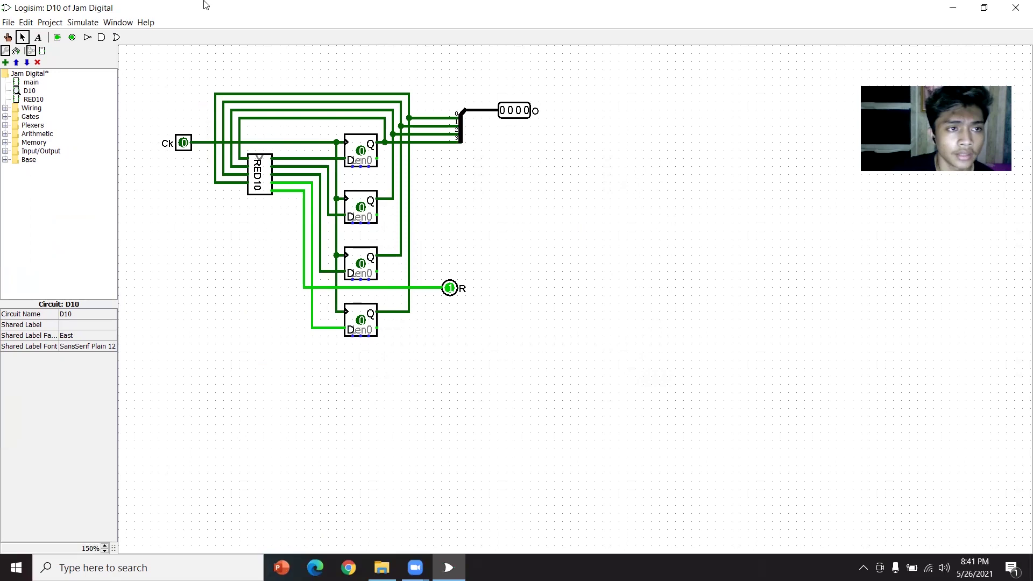
double_click(35, 101)
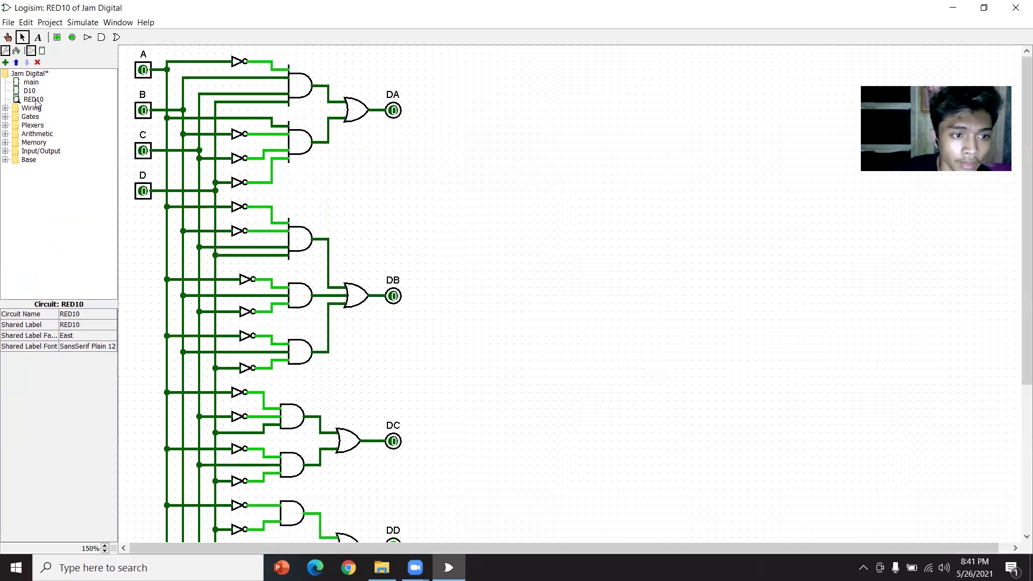
double_click(30, 90)
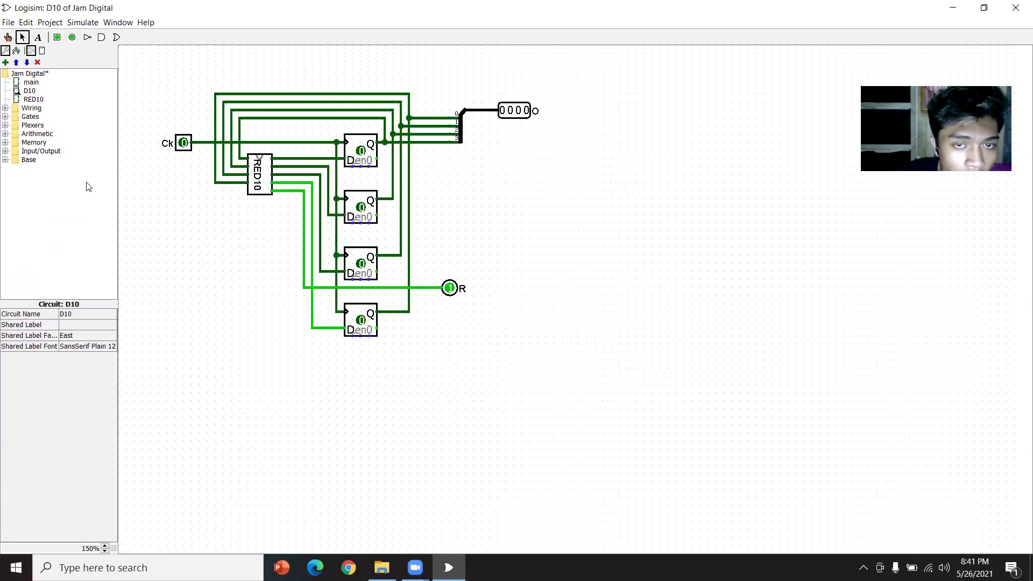
click(84, 325)
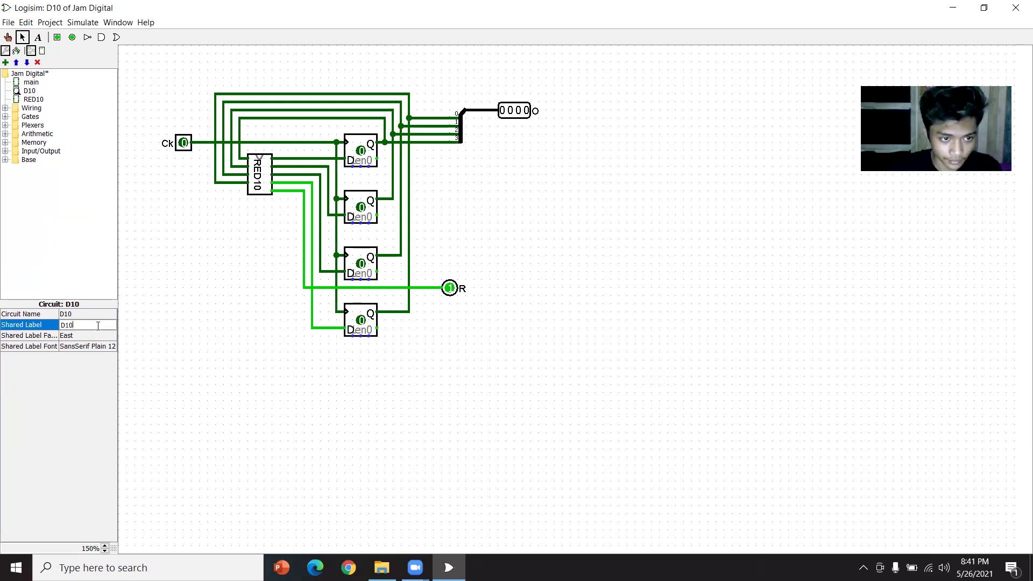
text(D10)
key(Return)
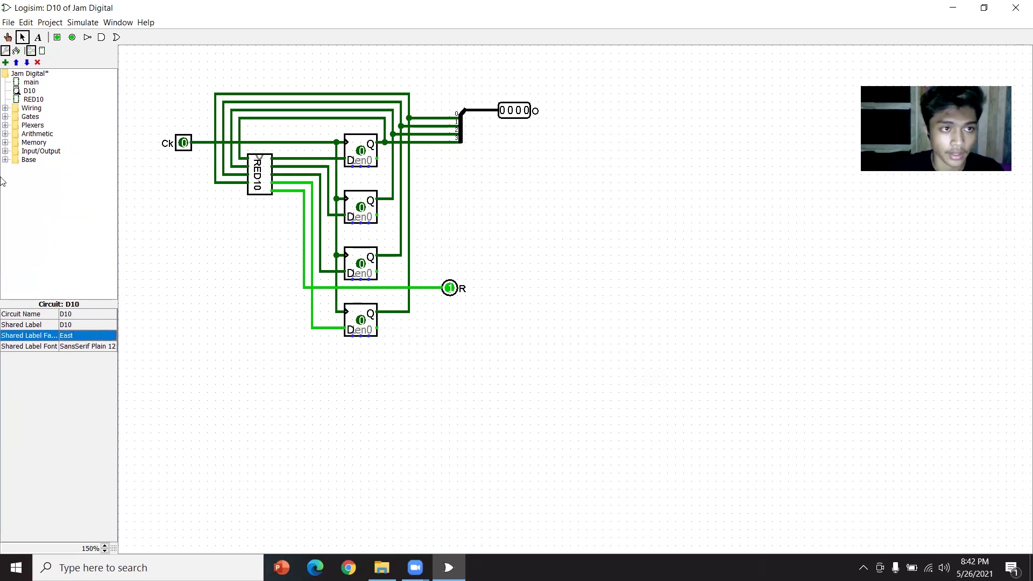
Add a new circuit named D6 to the project and select it
click(6, 62)
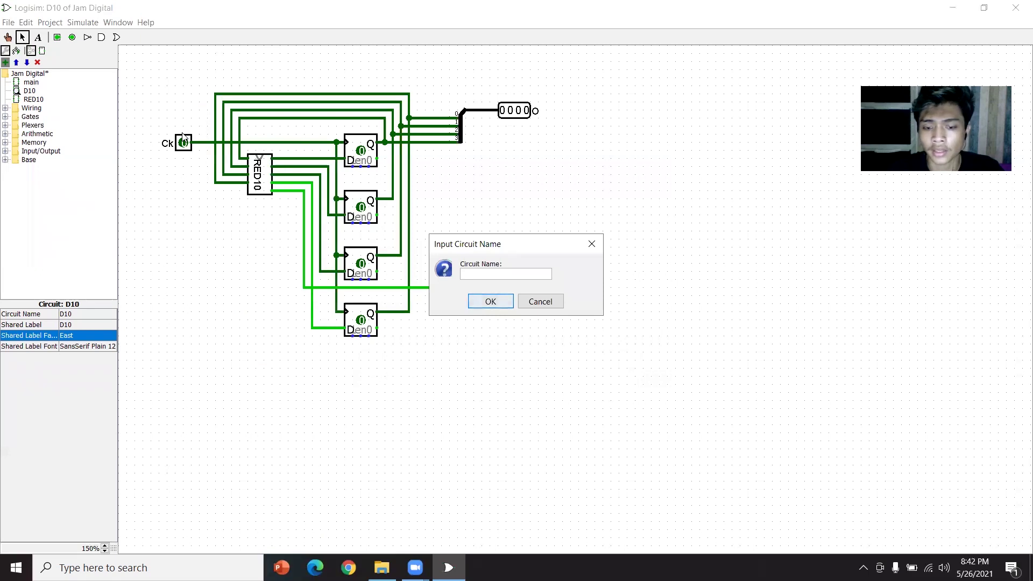
text(D6)
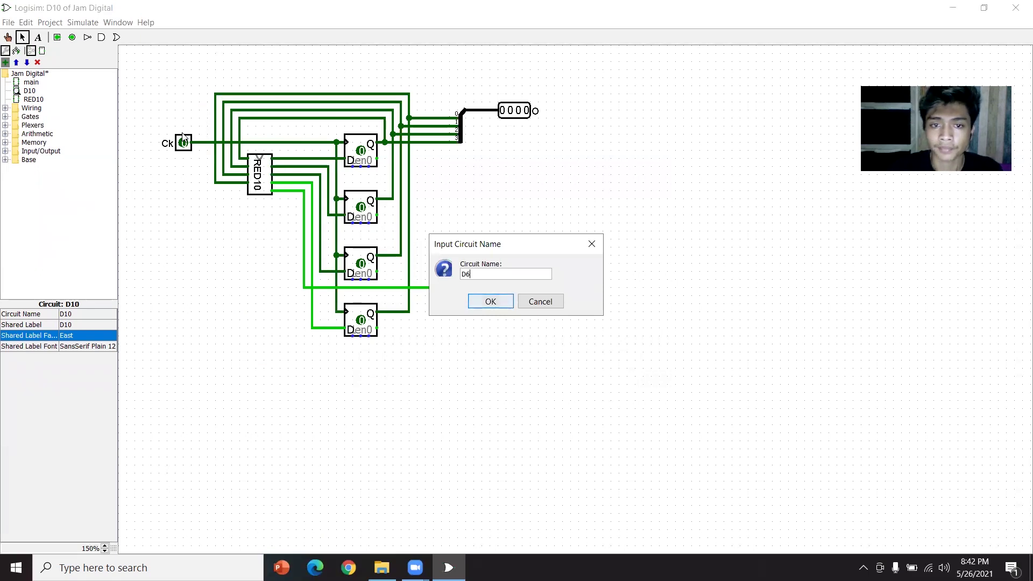
click(490, 301)
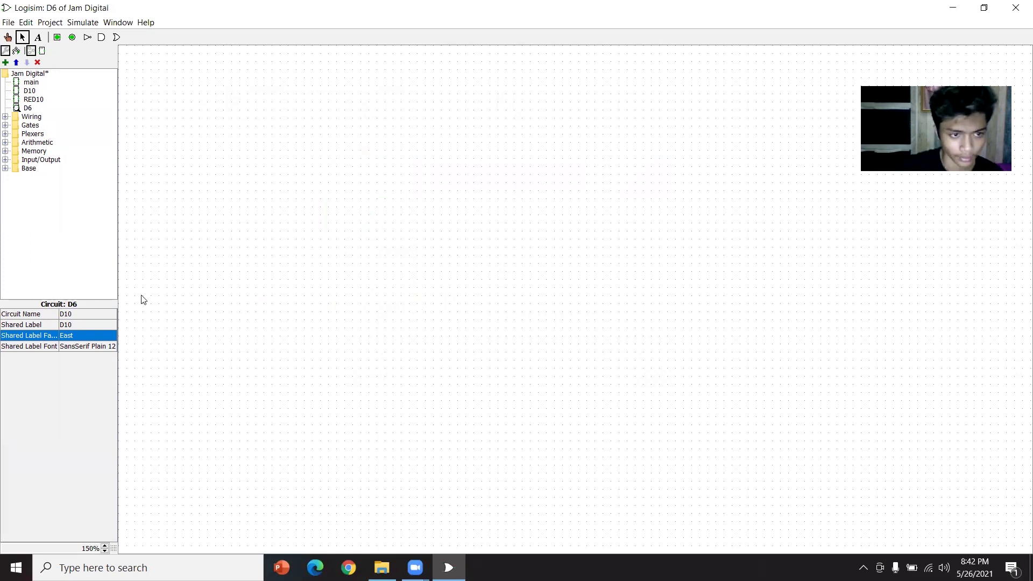
click(28, 108)
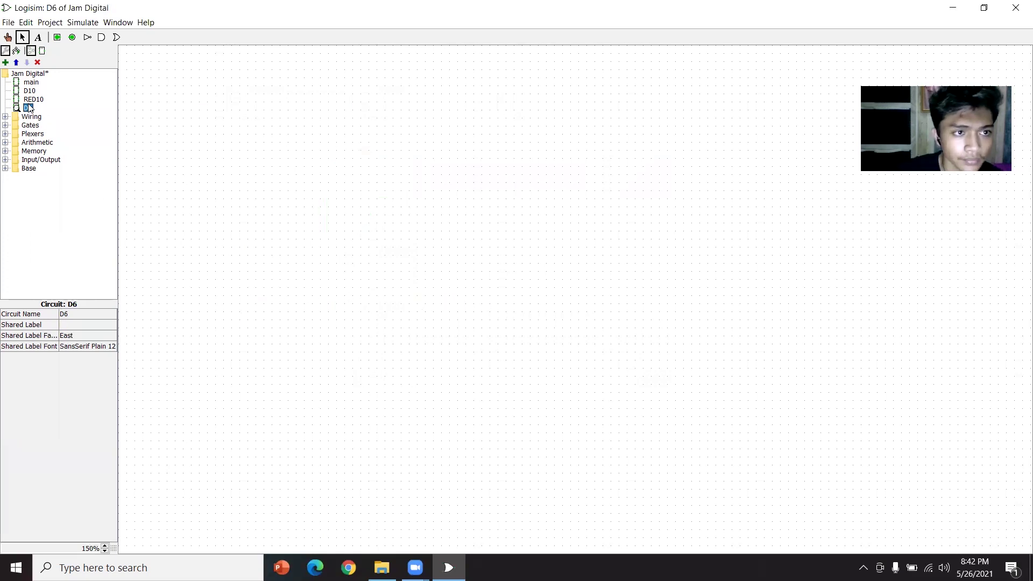
Start a combinational analysis of D6 and add the inputs A, B and C
click(50, 23)
click(107, 209)
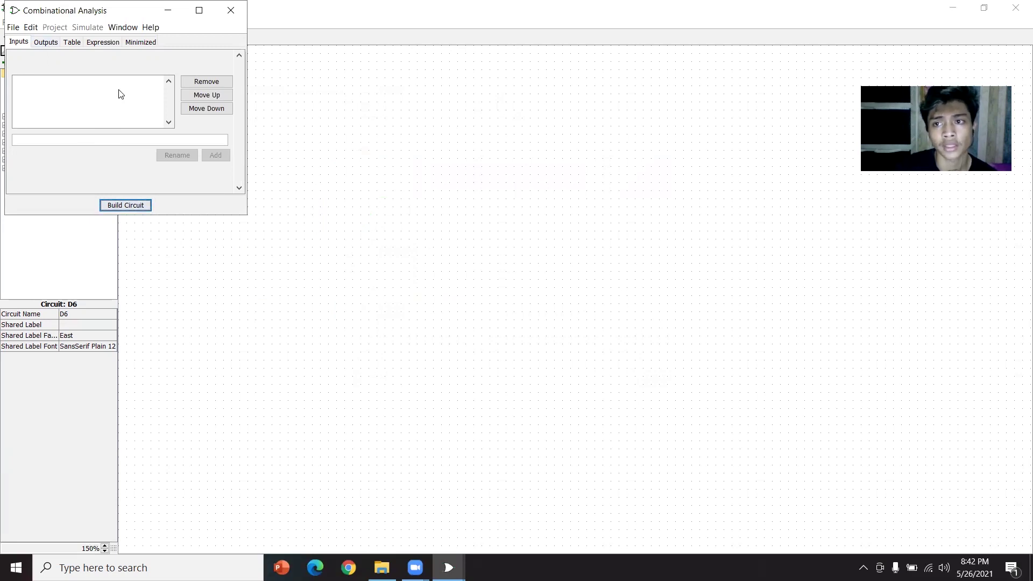
click(60, 143)
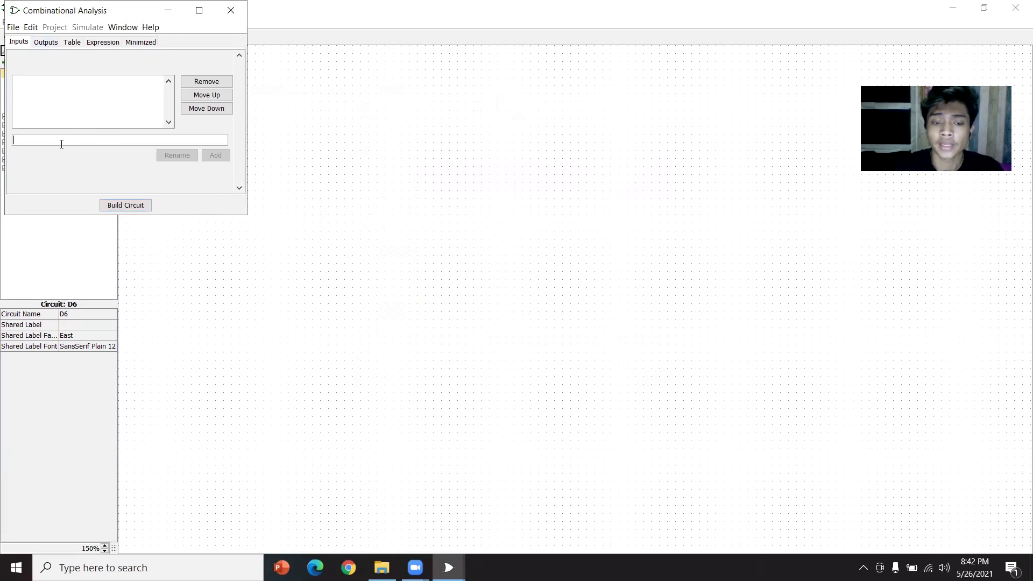
text(A)
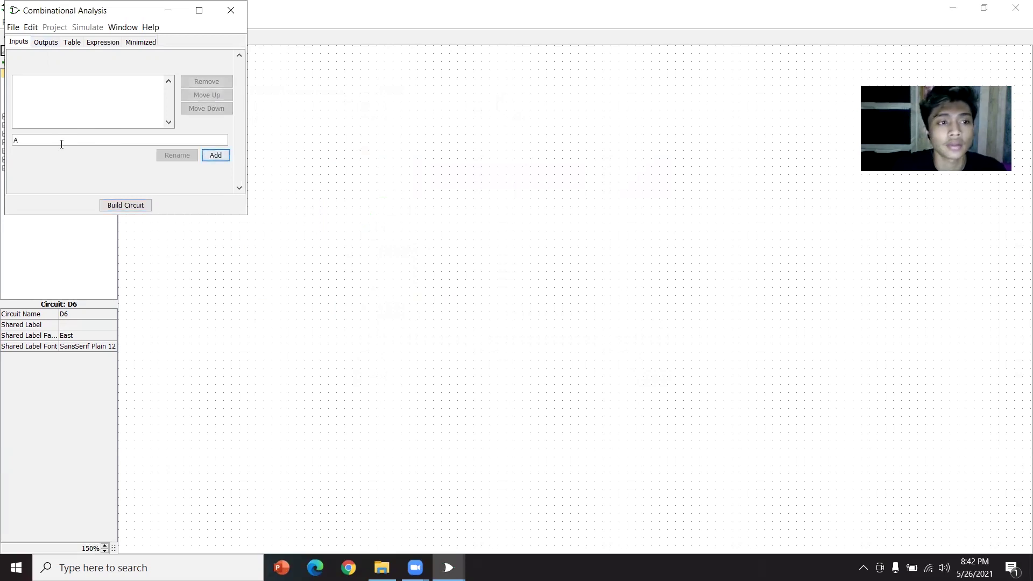
key(Return)
text(B)
key(Return)
text(C)
key(Return)
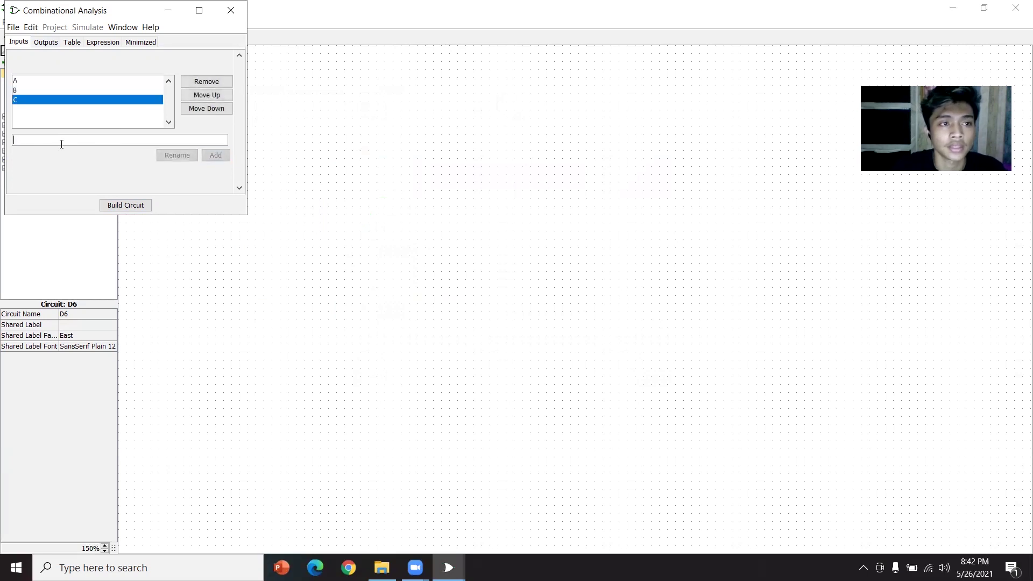
Add the outputs DA, DB, DC and R to the combinational analysis
click(54, 43)
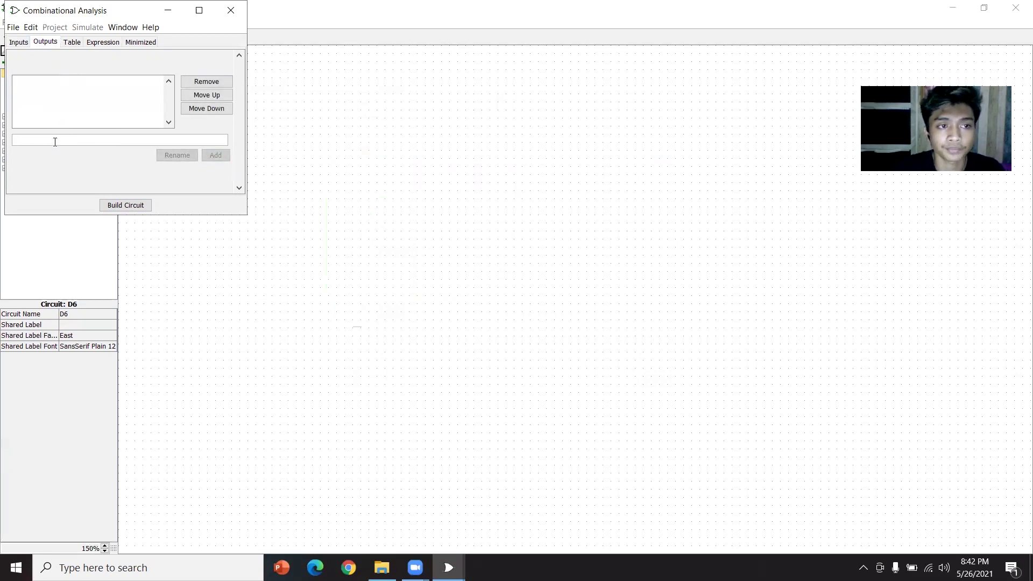
text(DA)
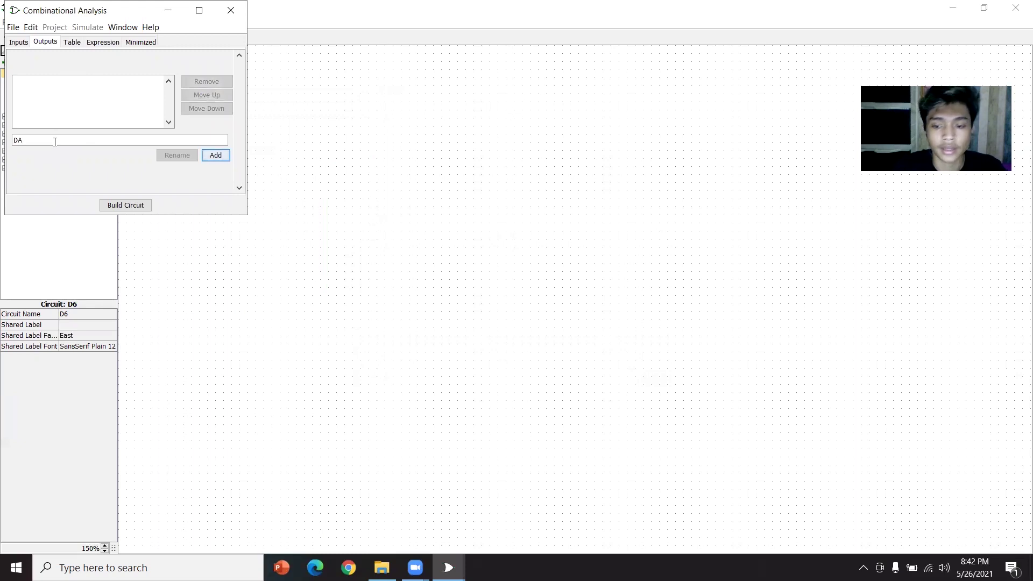
key(Return)
text(DB)
key(Return)
text(DC)
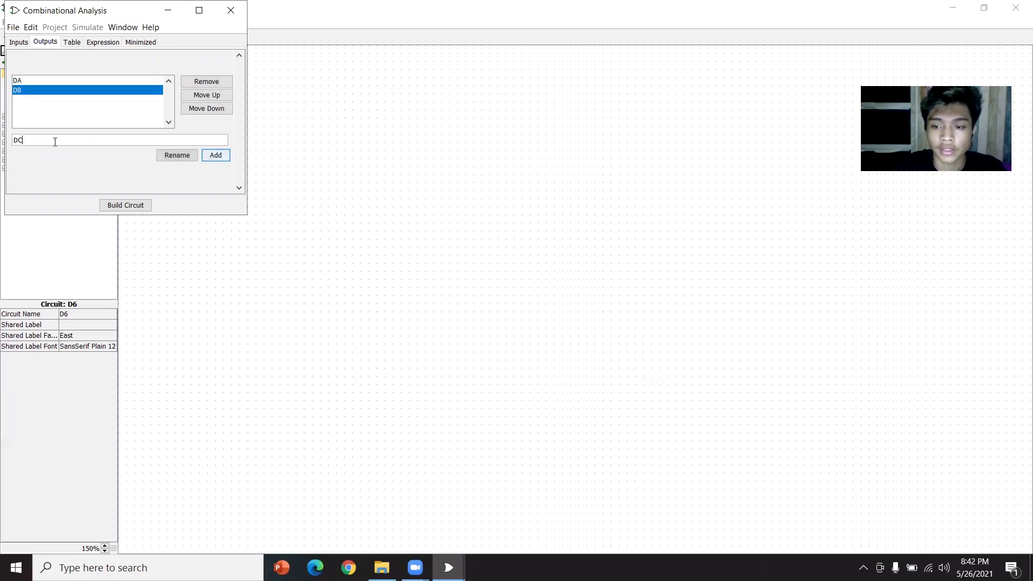
key(Return)
text(R)
key(Return)
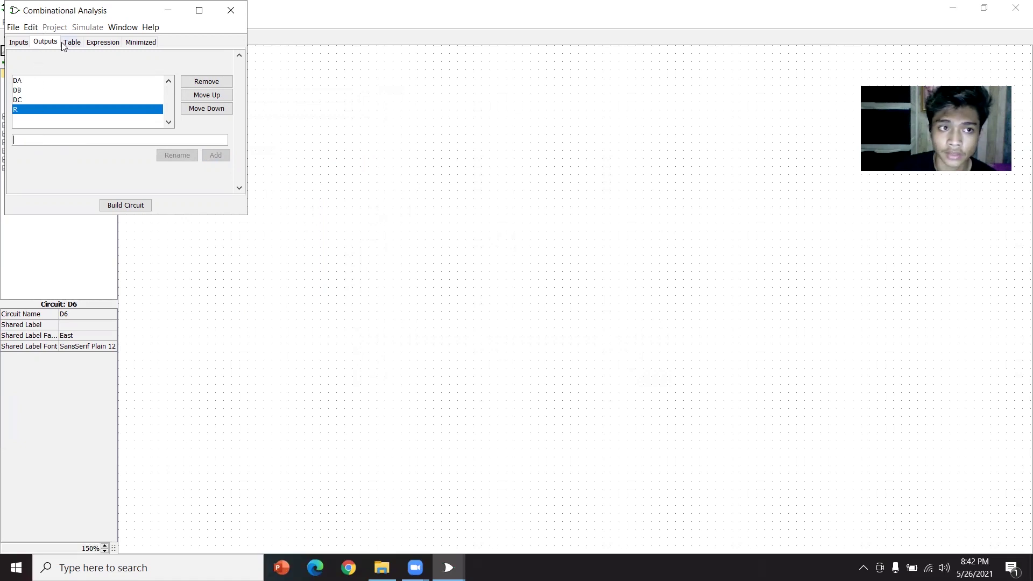
Set truth table outputs DA, DB, DC, R to 0011 for input row 000 and 0100 for row 001
click(76, 45)
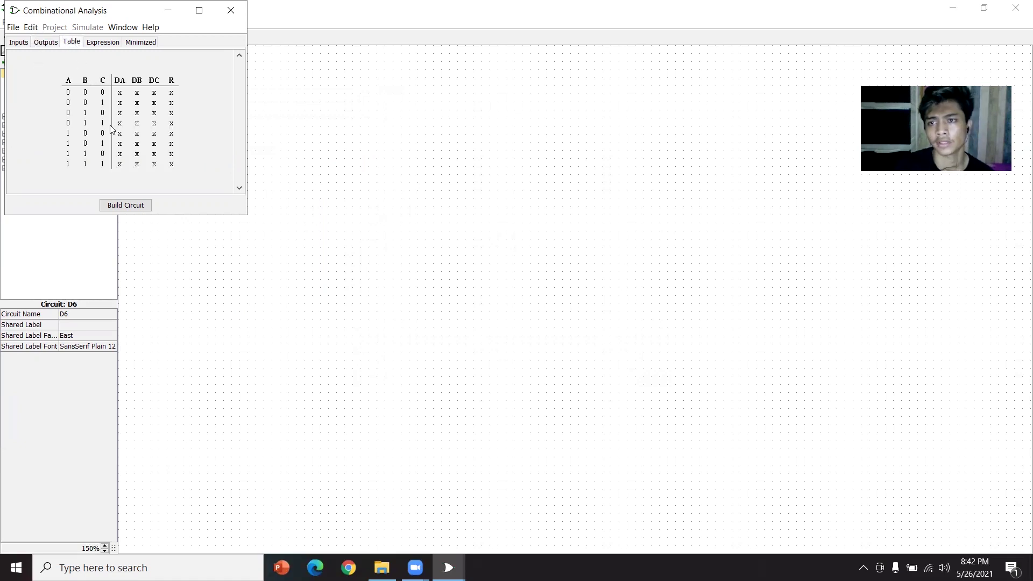
click(120, 94)
click(138, 94)
click(154, 94)
click(154, 94)
click(170, 94)
click(170, 94)
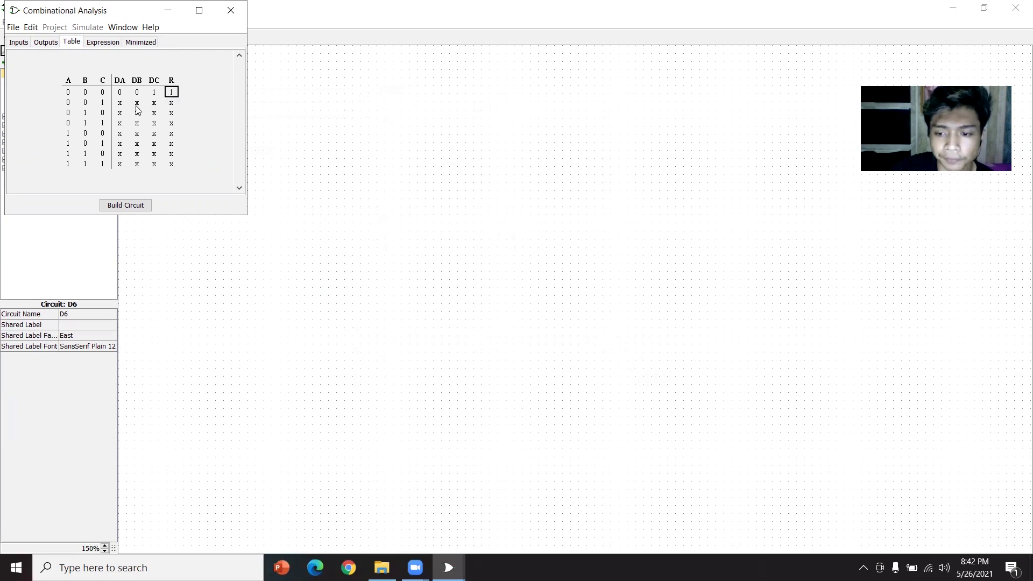
click(119, 102)
click(136, 102)
click(137, 102)
click(154, 102)
click(171, 102)
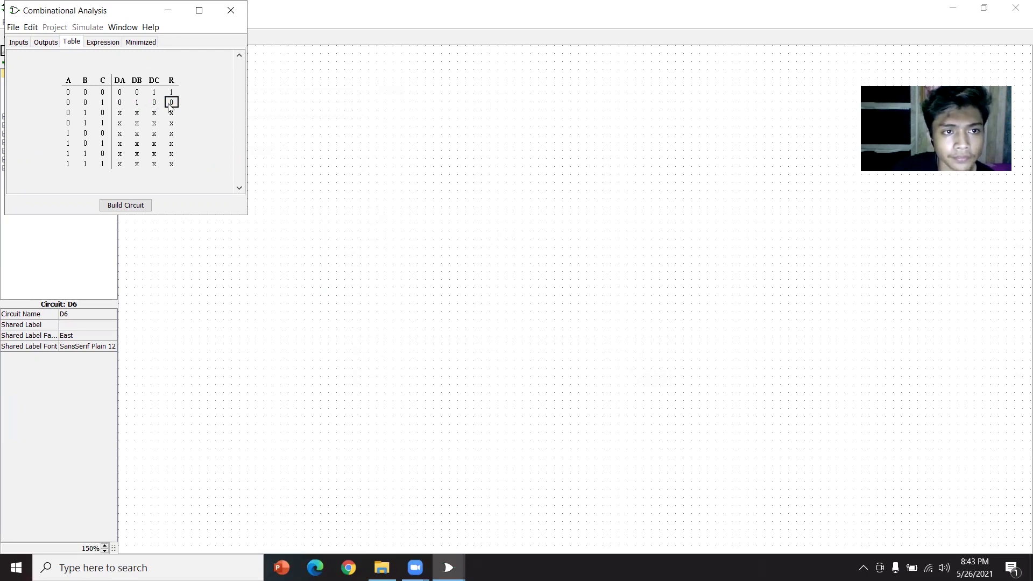
Set truth table outputs DA, DB, DC, R to 0110 for input row 010 and 1000 for row 011
click(120, 112)
click(136, 112)
click(136, 113)
click(154, 113)
click(154, 112)
click(171, 112)
click(120, 123)
click(119, 122)
click(136, 122)
click(154, 122)
click(171, 123)
Set truth table outputs DA, DB, DC, R to 1010 for input row 100 and 0000 for row 101
click(120, 133)
click(120, 133)
click(136, 133)
click(153, 133)
click(154, 133)
click(171, 135)
click(120, 143)
click(136, 143)
click(154, 143)
click(171, 144)
Set all four truth table outputs to 0 for input rows 110 and 111
click(120, 154)
click(136, 153)
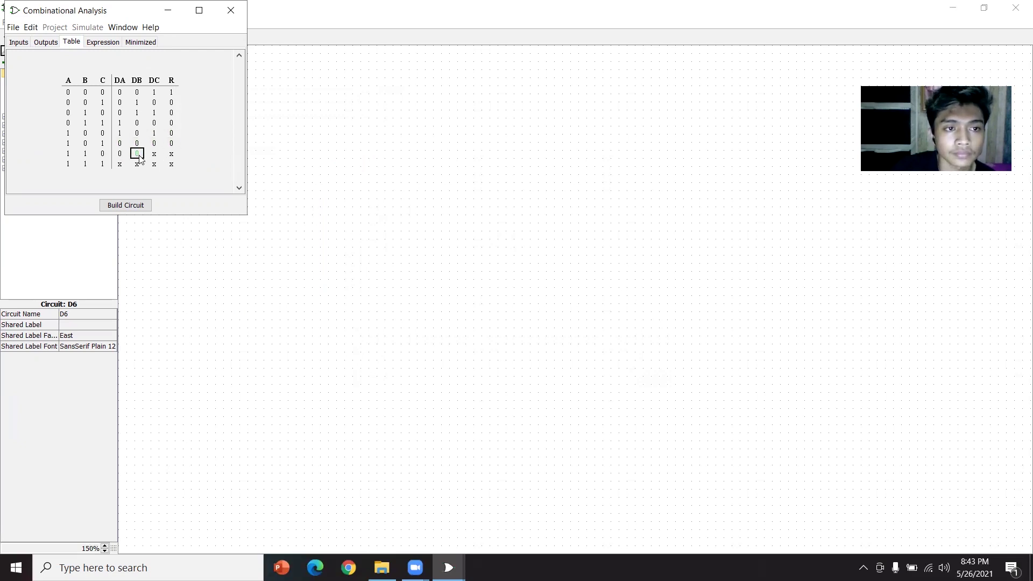
click(153, 153)
click(171, 153)
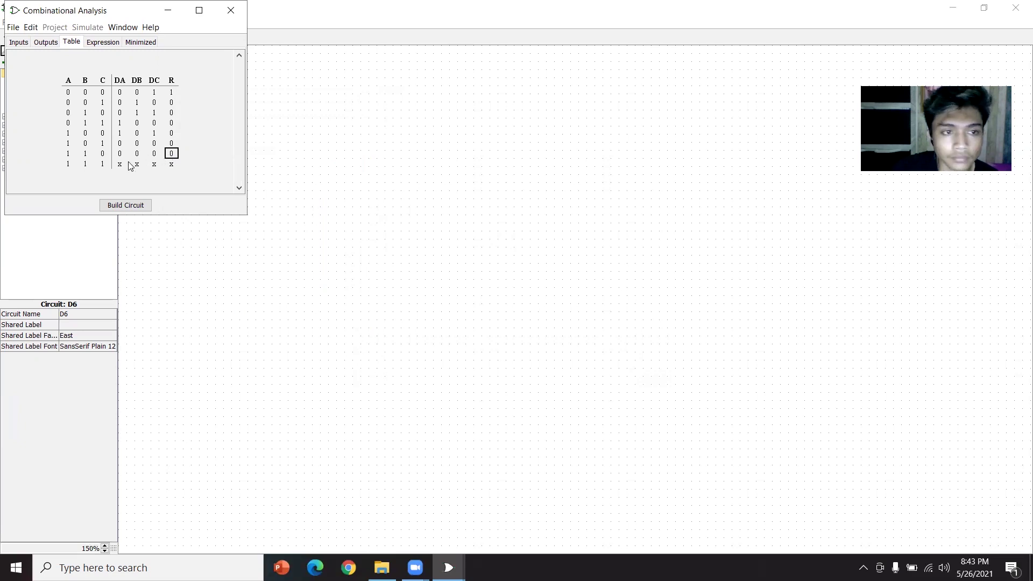
click(120, 163)
click(136, 164)
click(154, 163)
click(171, 164)
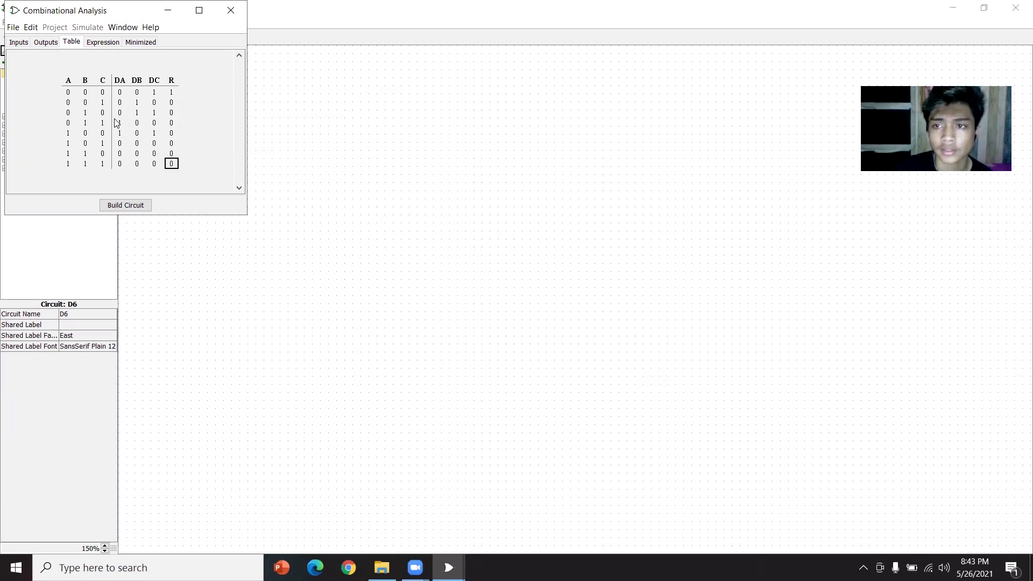
Build a circuit named RED6 from the truth table and set its shared label to RED6
click(133, 207)
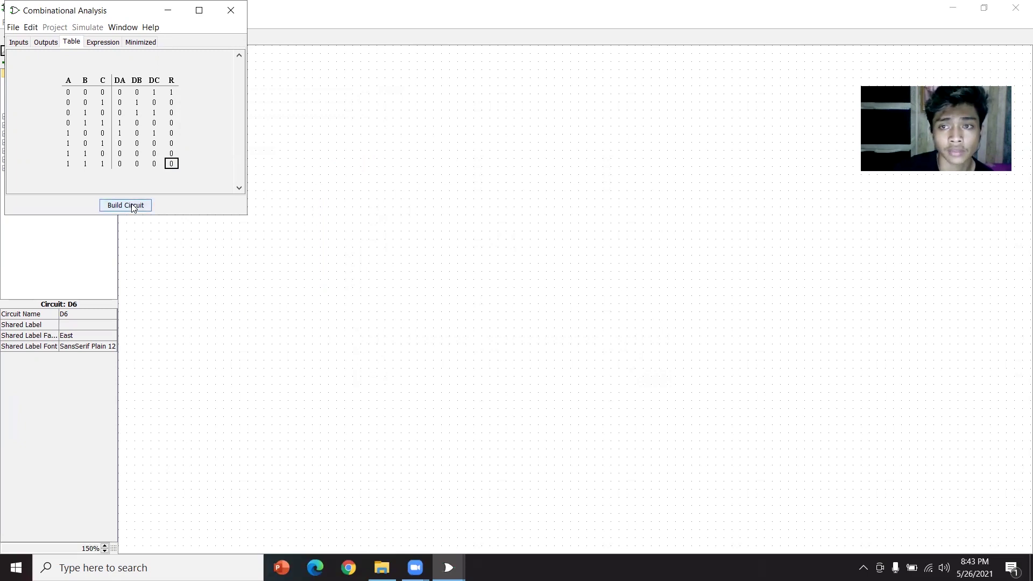
click(124, 99)
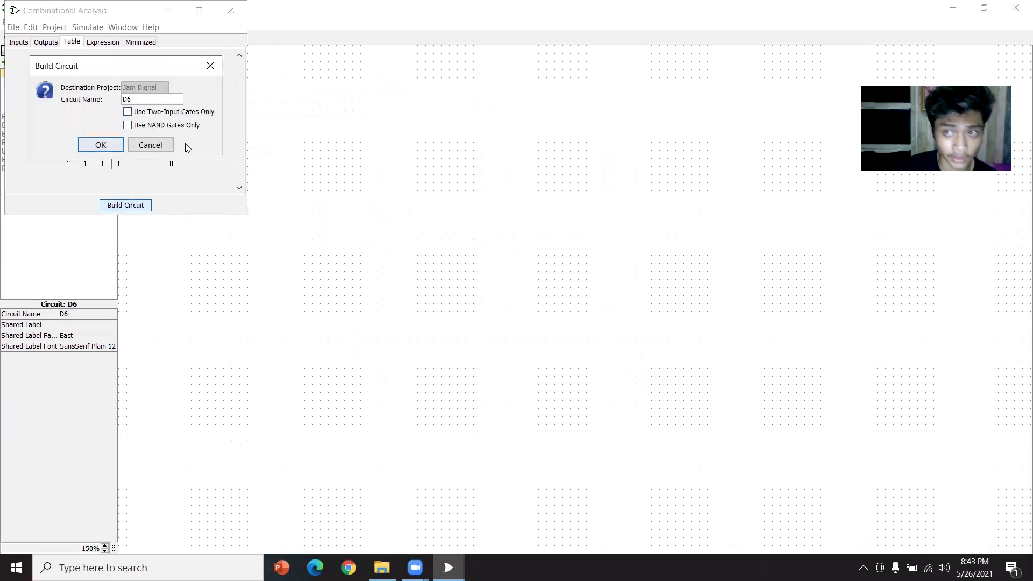
text(RE)
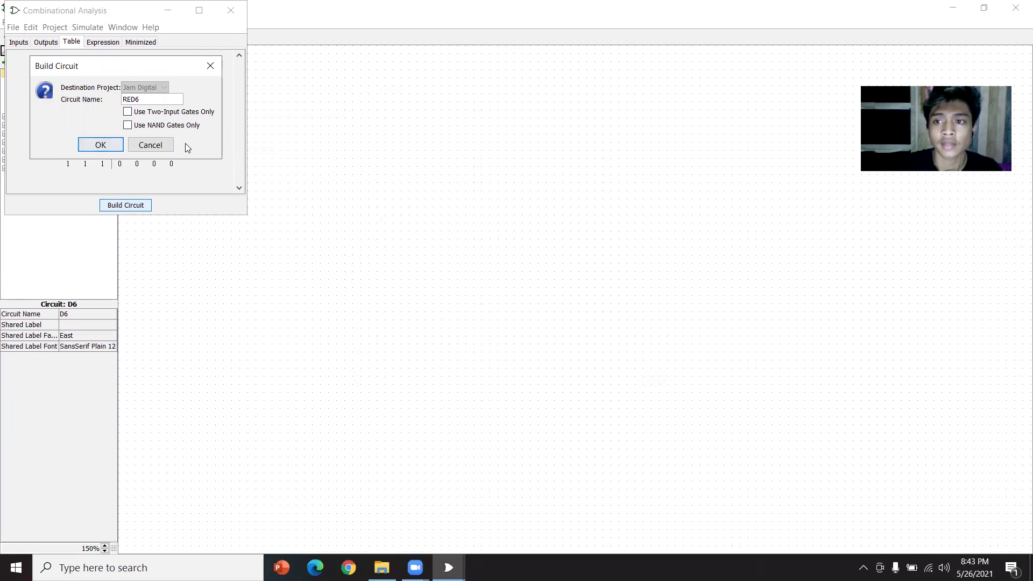
key(Return)
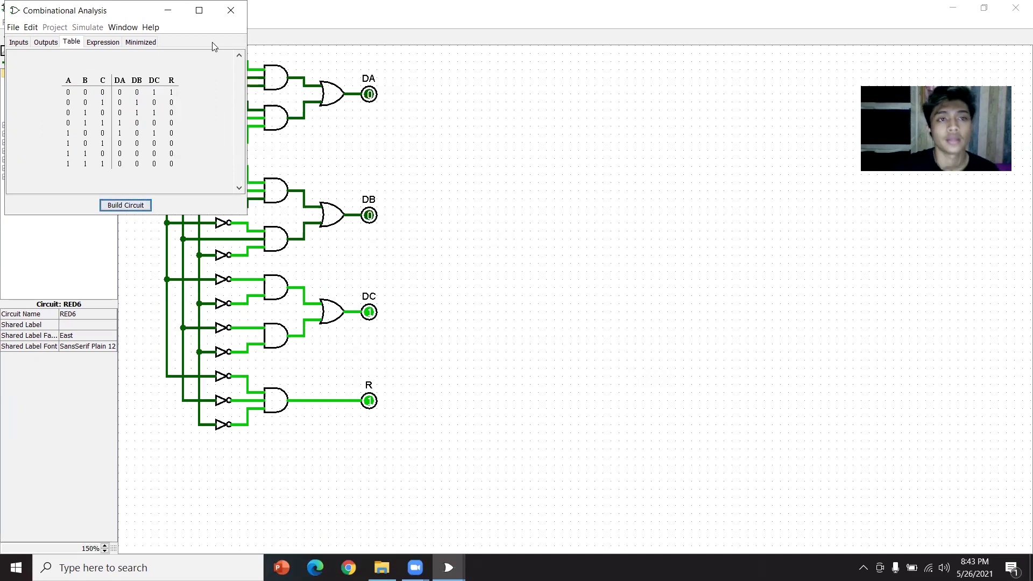
click(230, 10)
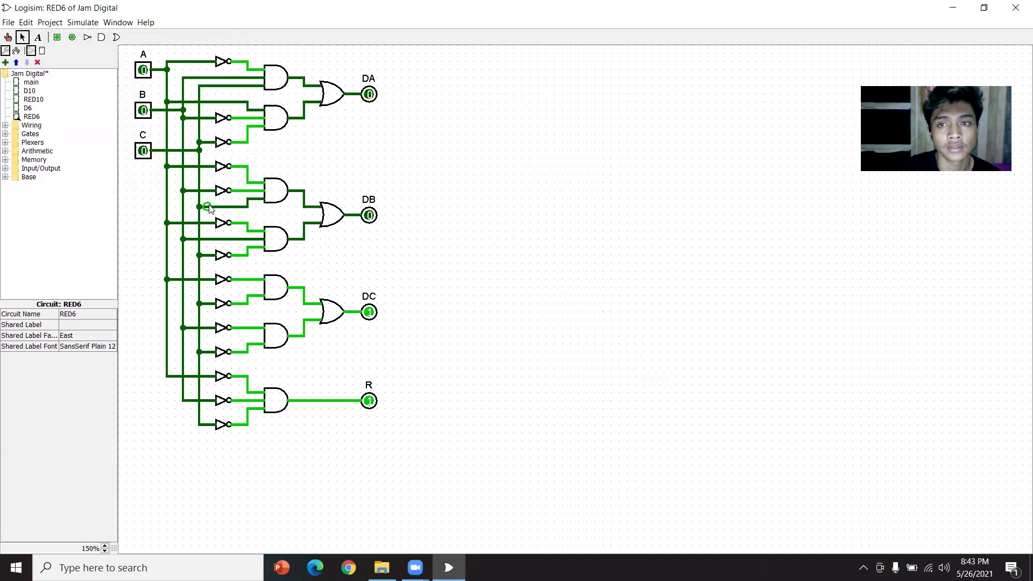
click(87, 324)
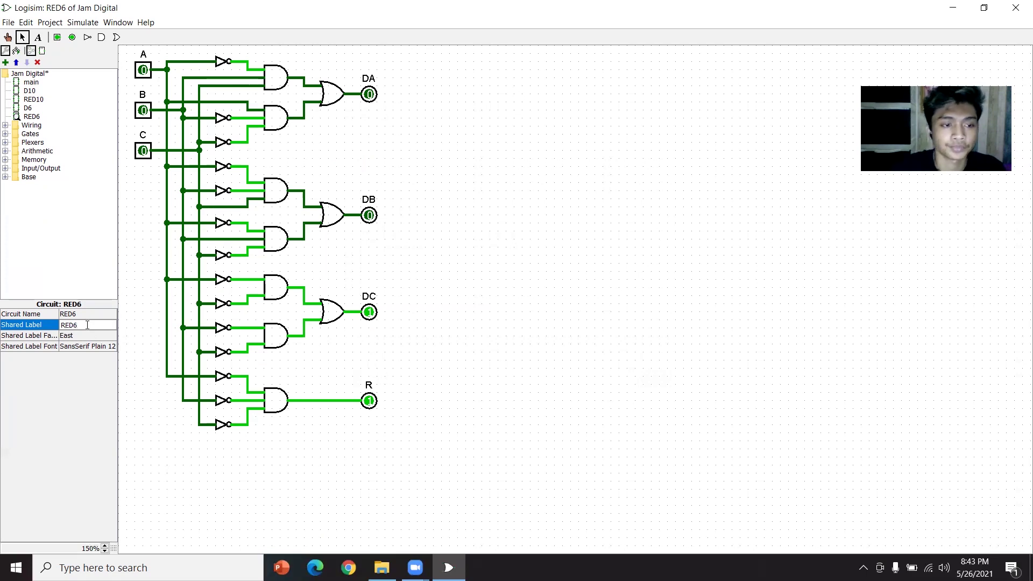
click(86, 334)
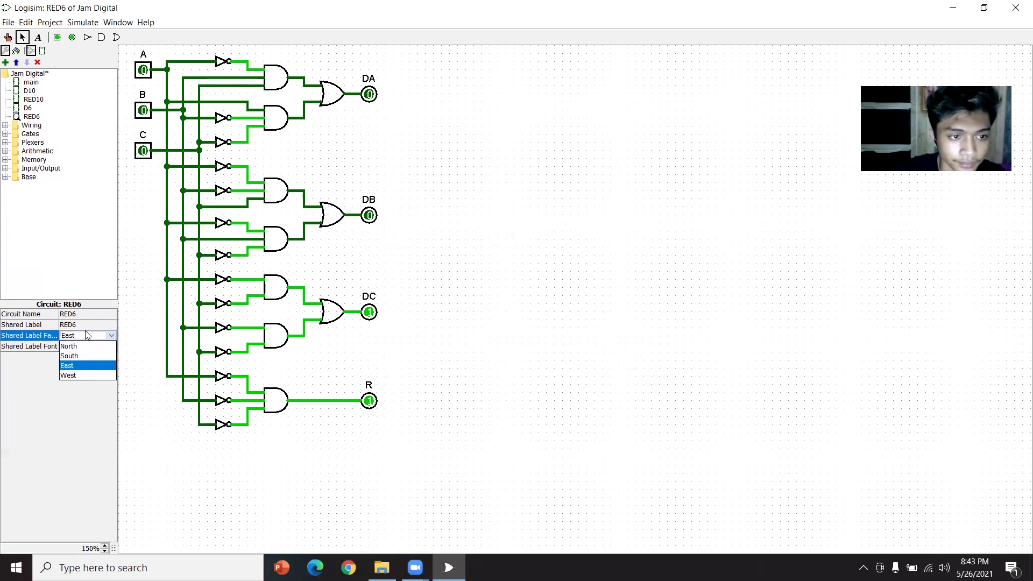
Open circuit D6 and place a RED6 subcircuit in it
click(30, 108)
double_click(30, 108)
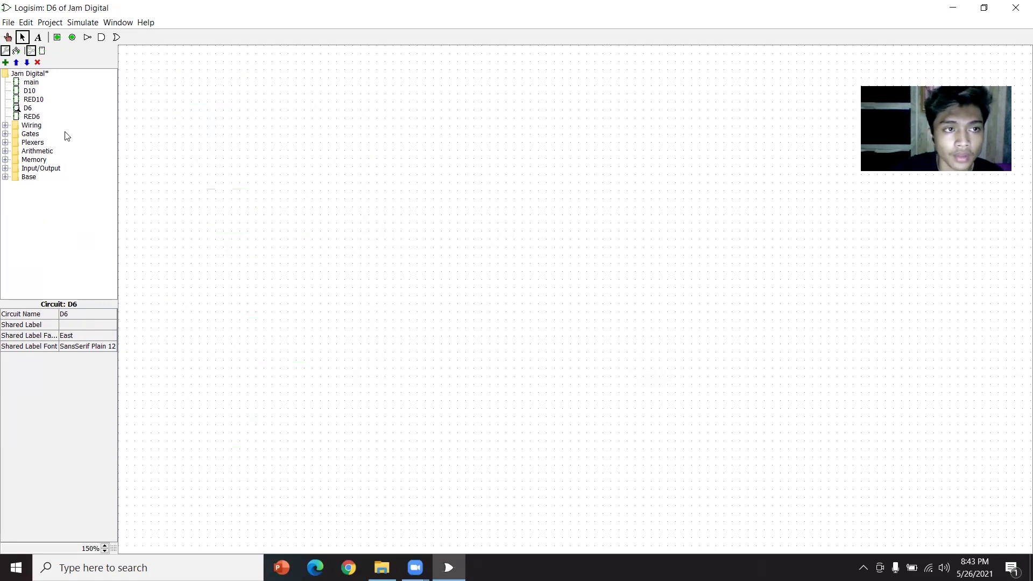
click(28, 117)
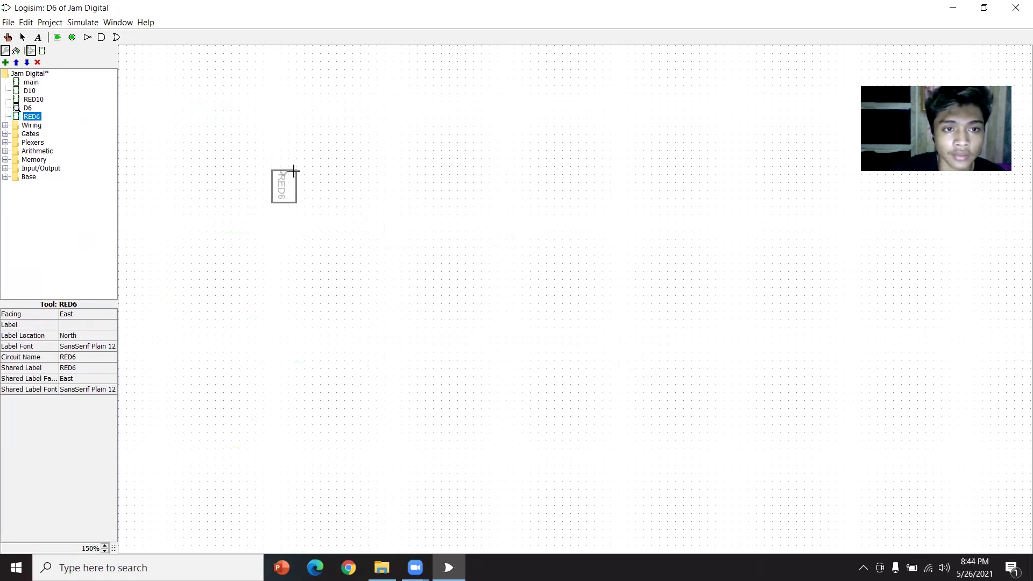
click(288, 191)
click(345, 170)
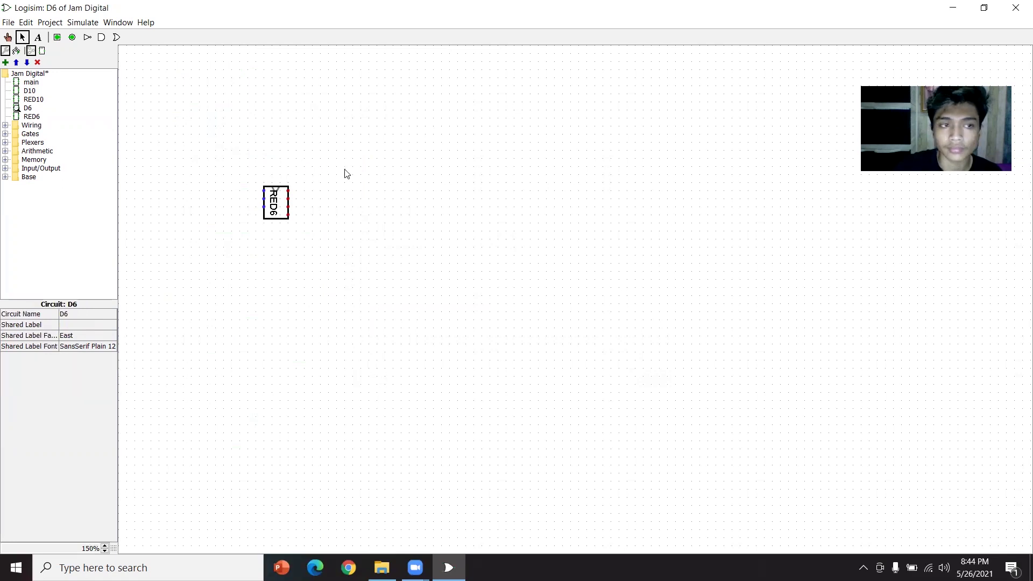
Place a D flip-flop to the right of the RED6 block and shift RED6 left to widen the gap
click(5, 160)
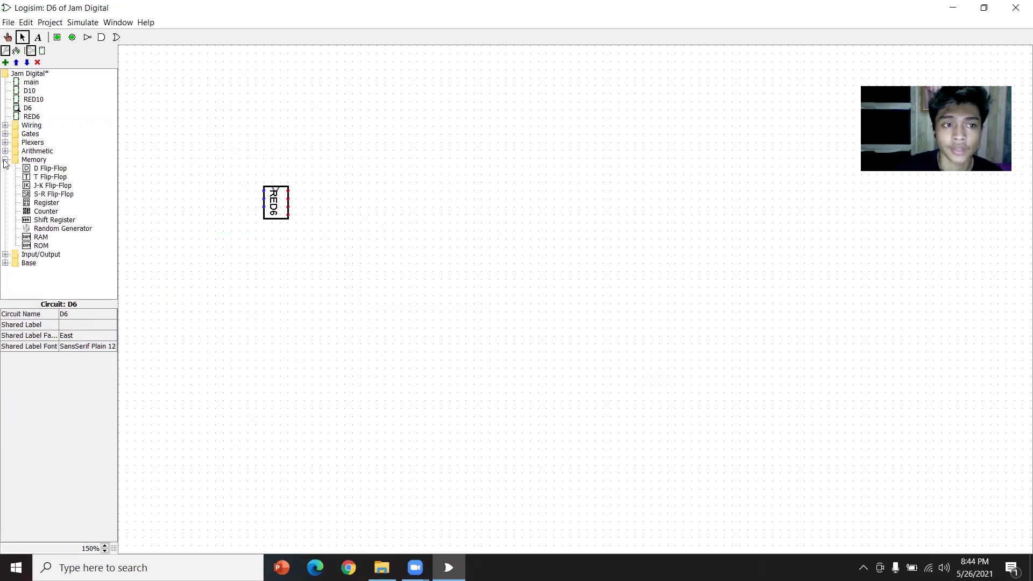
click(50, 168)
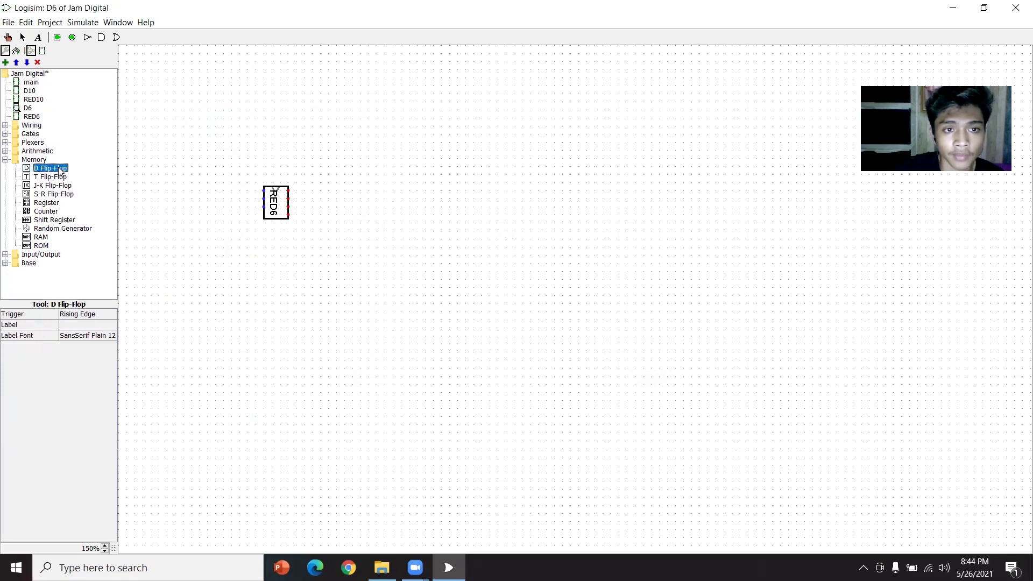
click(353, 174)
drag(271, 200, 247, 201)
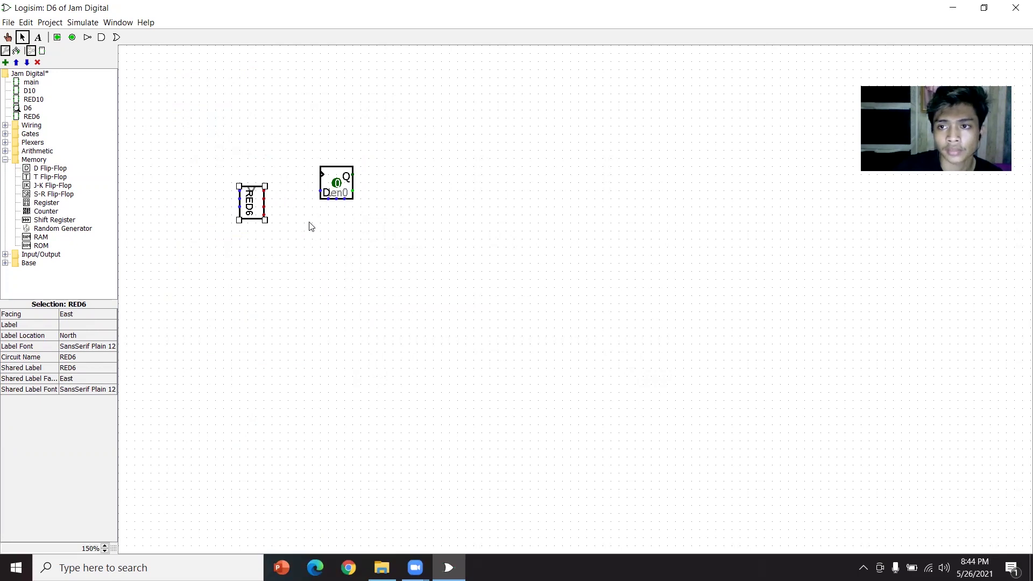
click(310, 226)
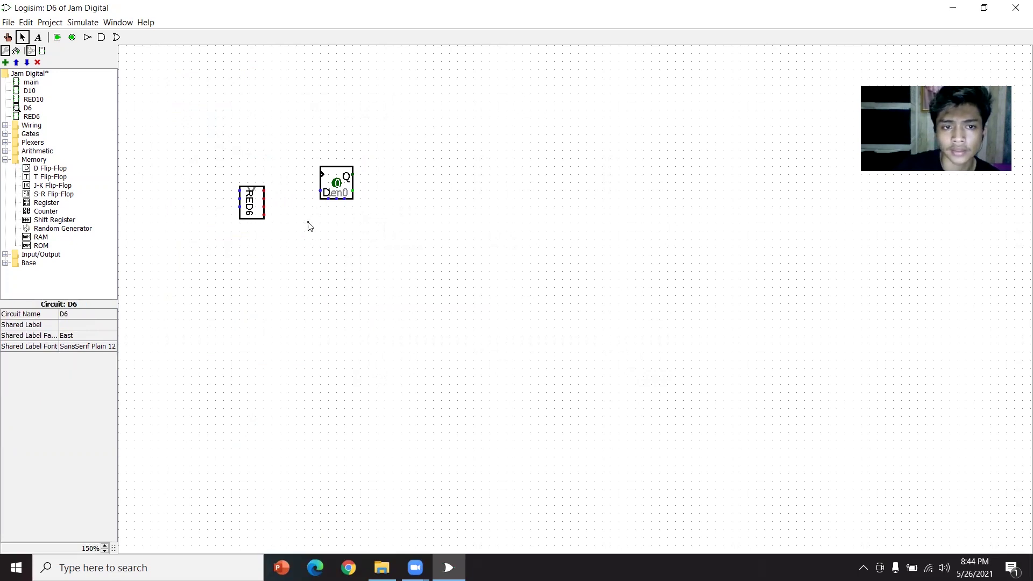
Duplicate the D flip-flop and place the copy directly below the original
click(337, 186)
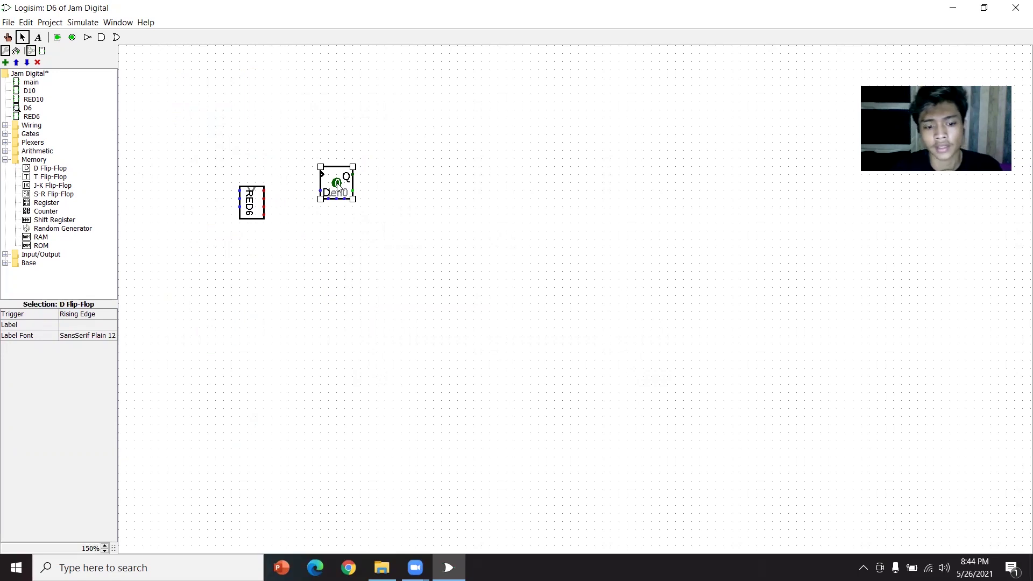
key(ctrl+d)
click(339, 249)
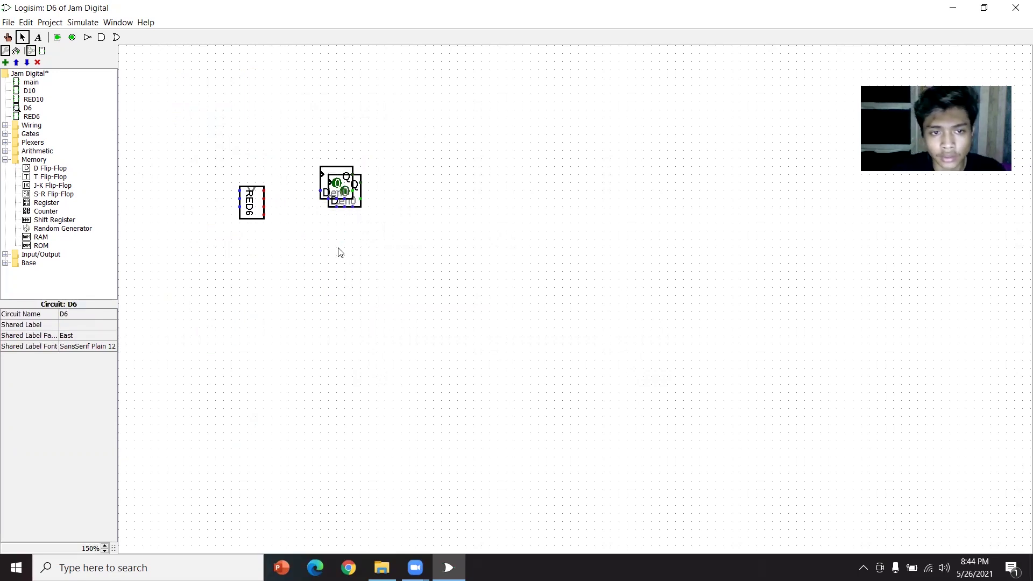
key(ctrl+z)
key(ctrl+d)
drag(351, 205, 350, 248)
Add a third D flip-flop and align it directly below the second one in the column
key(ctrl+v)
drag(351, 191, 345, 253)
key(ctrl+z)
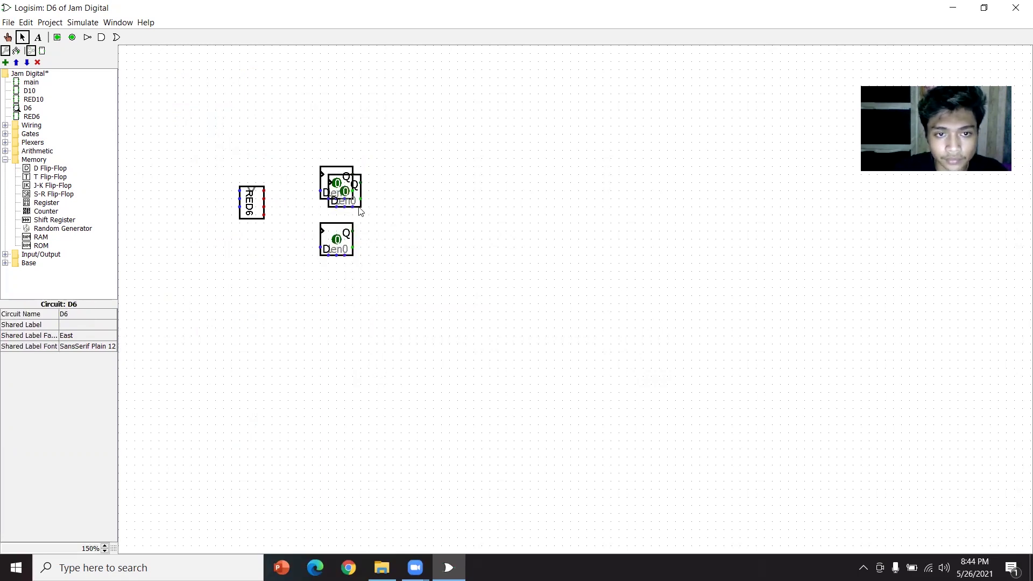
drag(387, 236, 315, 161)
drag(345, 202, 346, 262)
key(ctrl+z)
drag(345, 203, 373, 218)
key(ctrl+z)
drag(342, 185, 333, 289)
click(426, 297)
Wire RED6's DA, DB and DC outputs to the three flip-flops' D inputs and join their clock inputs together
drag(264, 191, 321, 248)
drag(263, 207, 321, 231)
drag(312, 231, 321, 175)
click(301, 136)
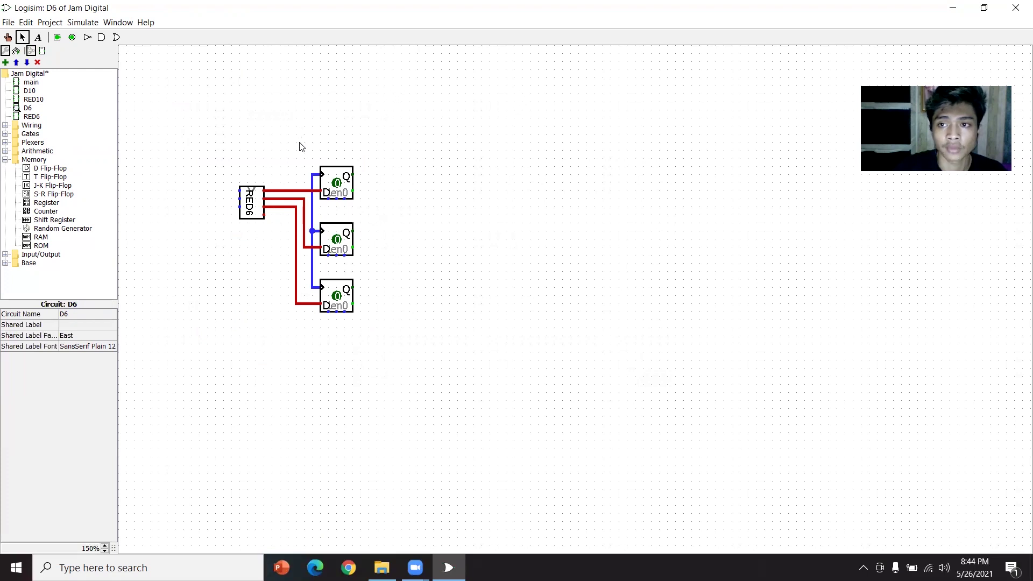
Add an input pin labelled Ck left of RED6 and wire it to the flip-flops' shared clock line
click(57, 37)
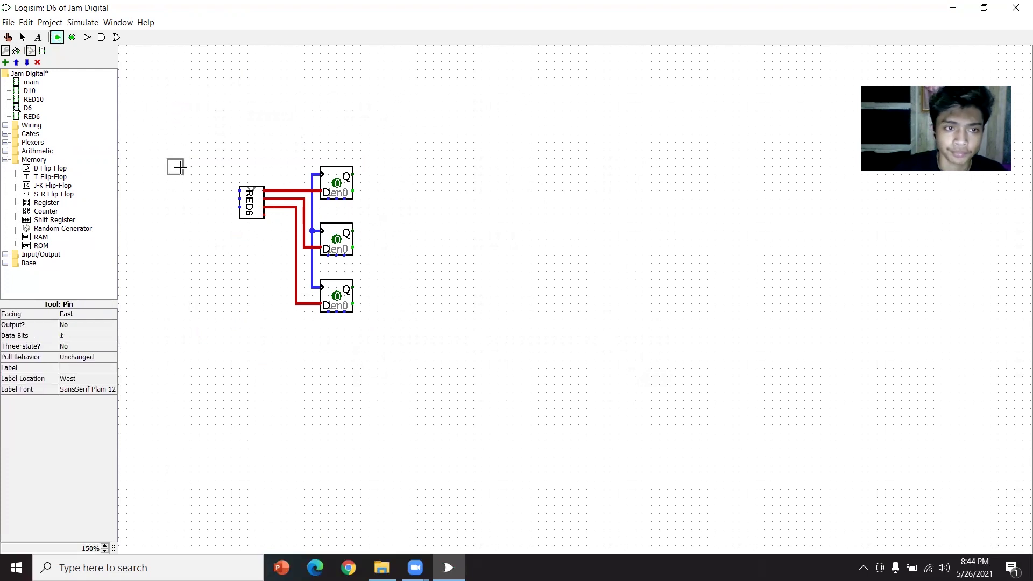
click(176, 174)
drag(178, 176, 313, 177)
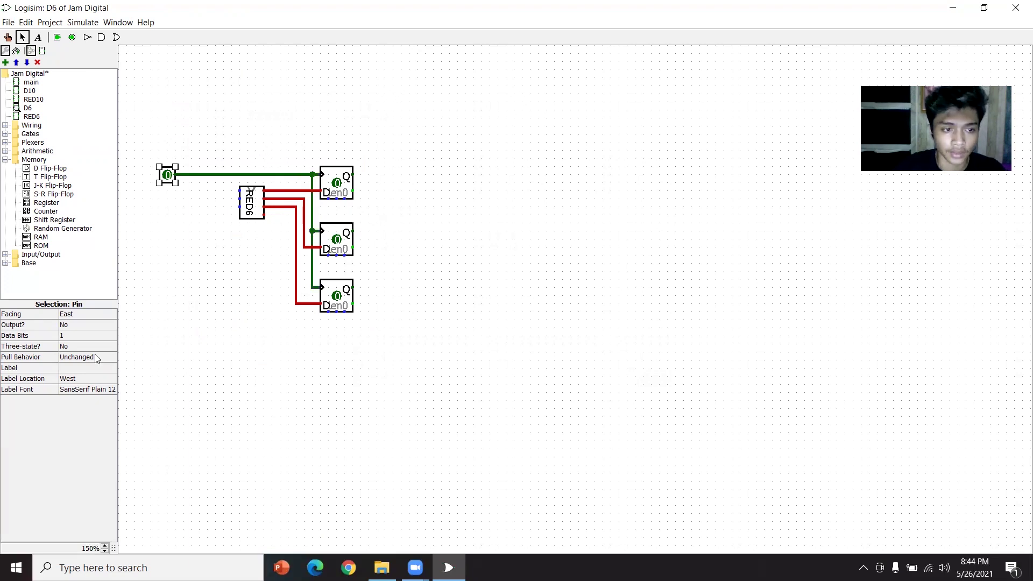
click(80, 368)
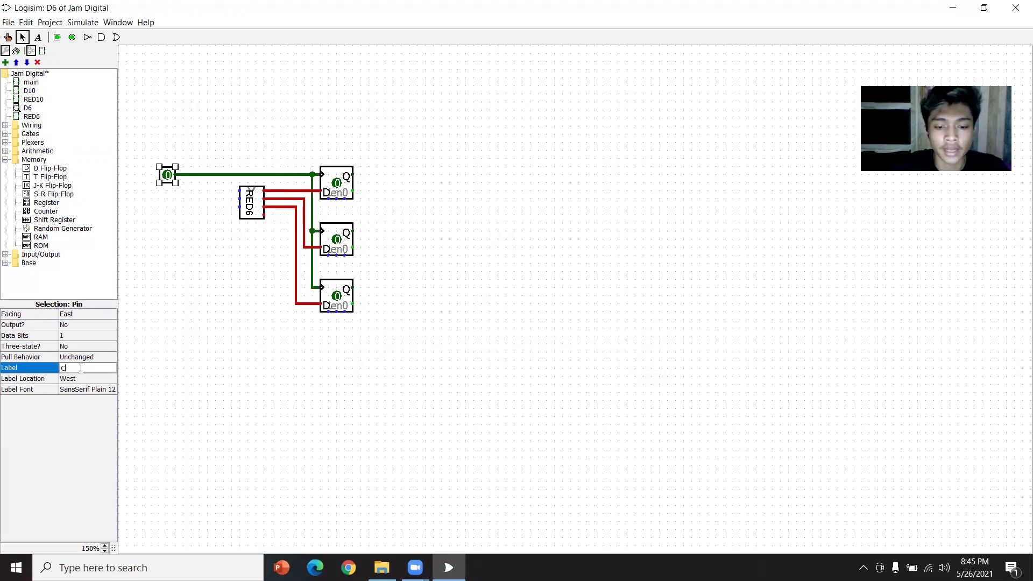
text(Ck)
key(Return)
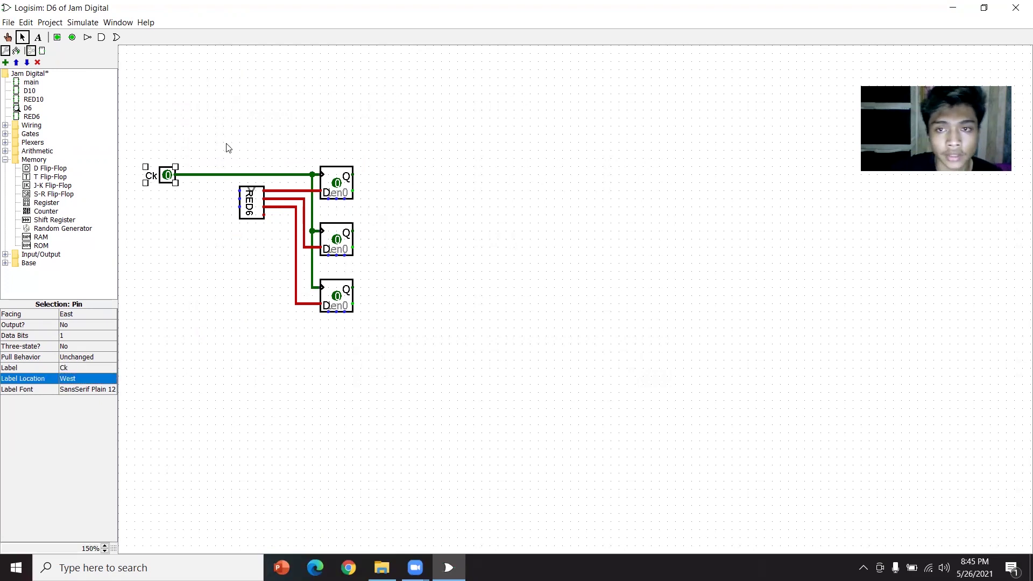
Wire the three flip-flops' Q outputs, from upper to lower, back to RED6's A, B and C inputs
drag(239, 191, 355, 176)
click(245, 200)
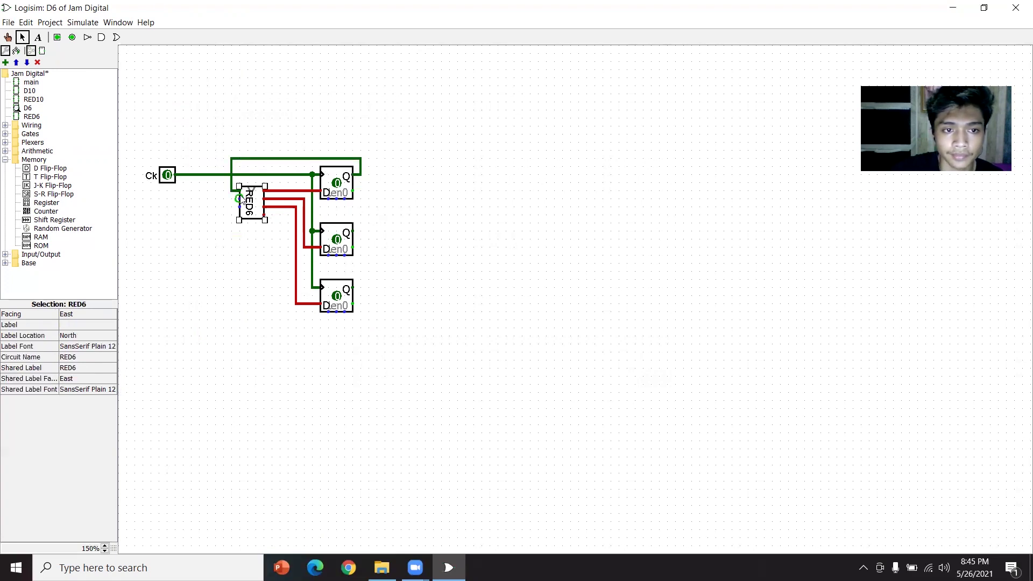
drag(225, 200, 353, 230)
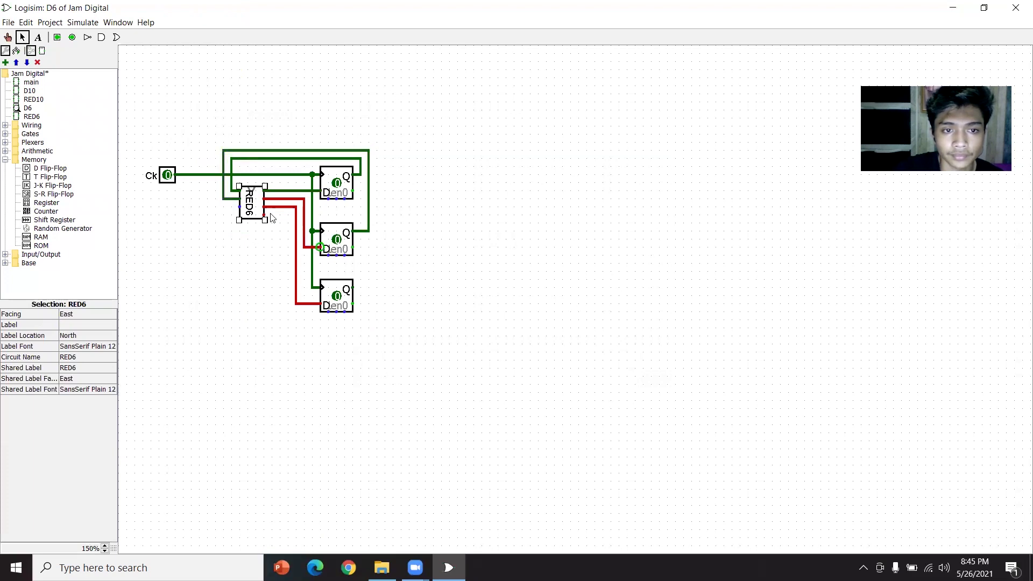
drag(239, 206, 353, 288)
click(413, 310)
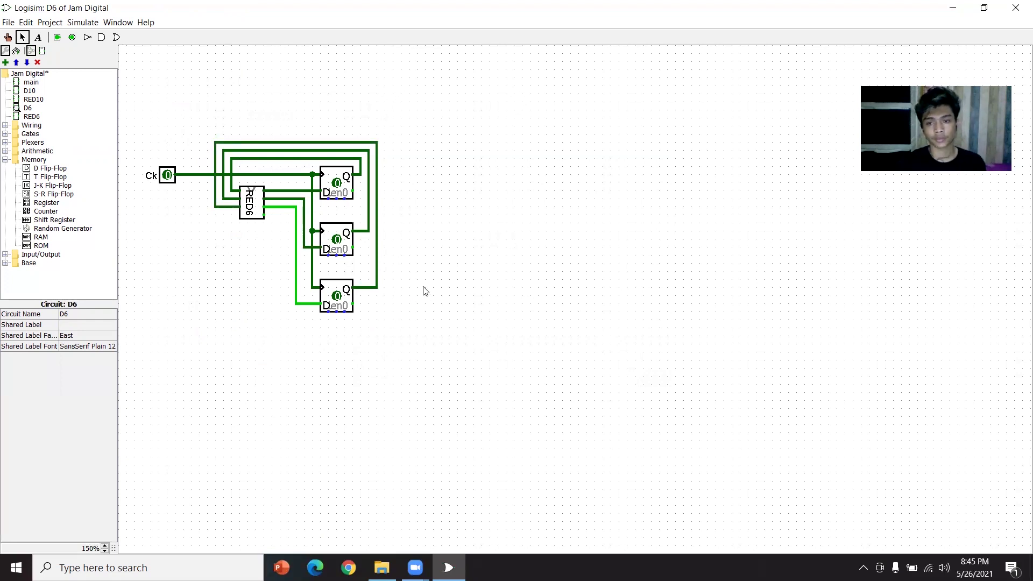
Place a 4-bit splitter with fan-out 4, facing West, to the right of the upper flip-flop
click(5, 159)
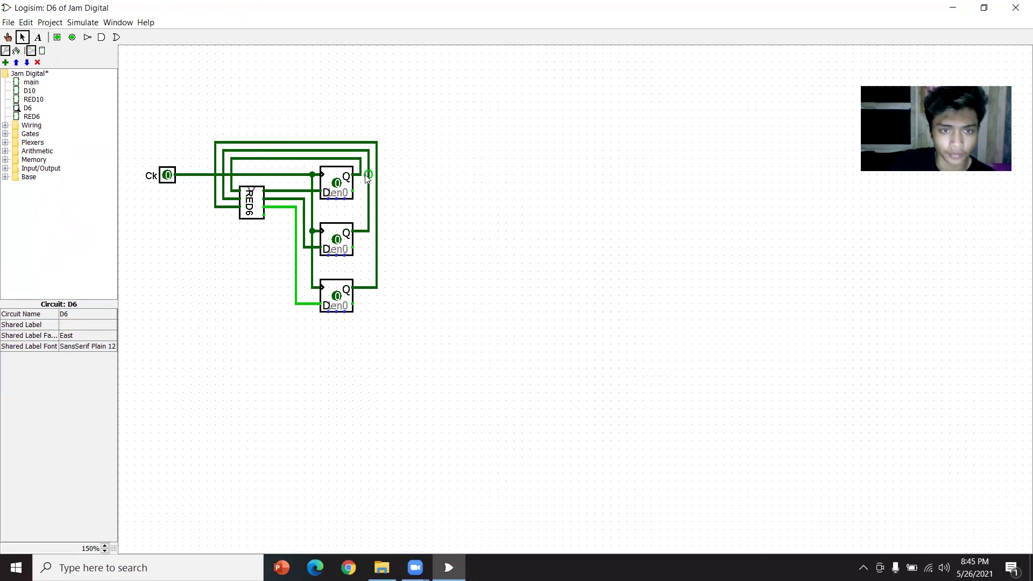
click(6, 125)
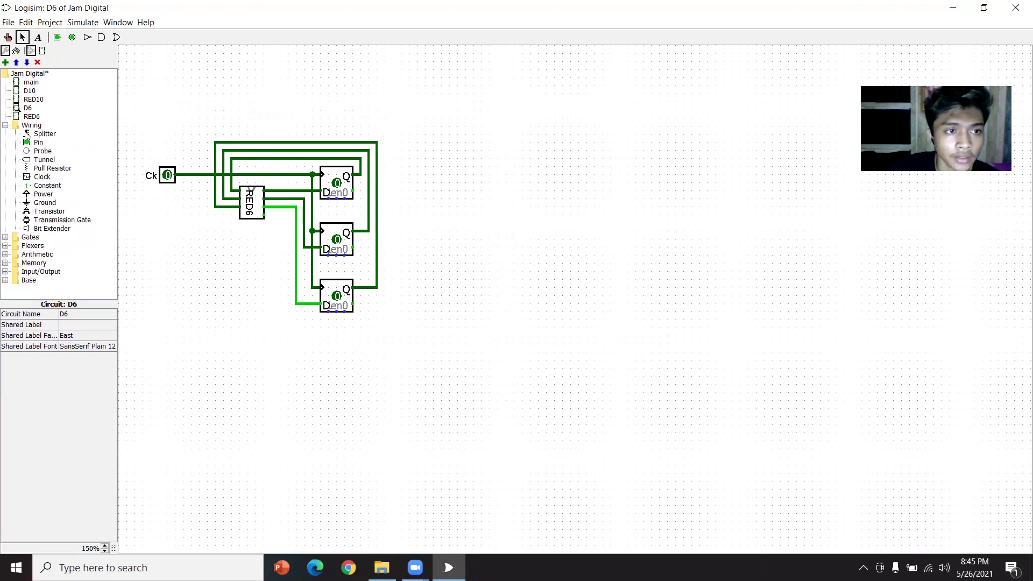
click(27, 135)
click(449, 183)
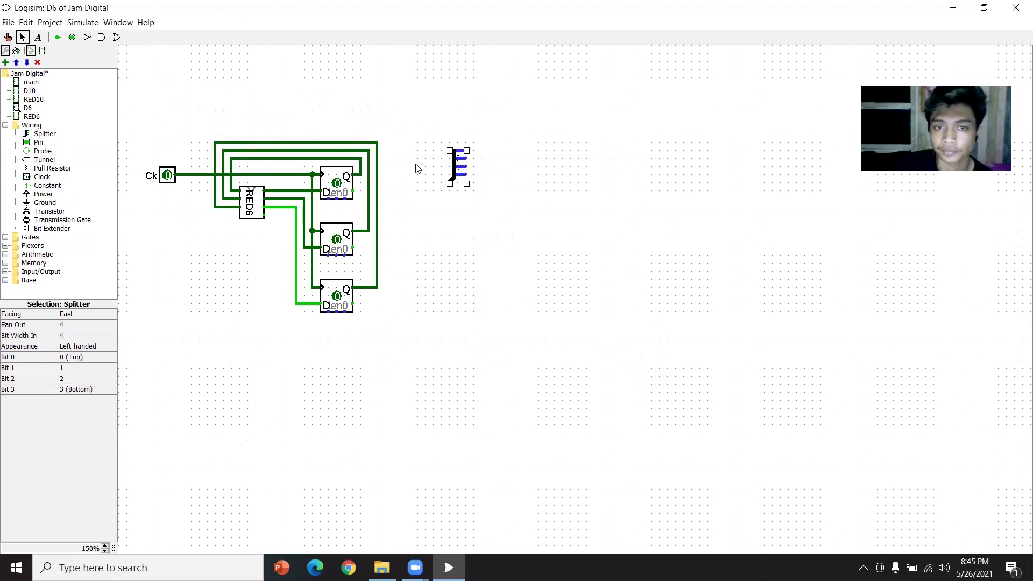
click(80, 315)
click(83, 353)
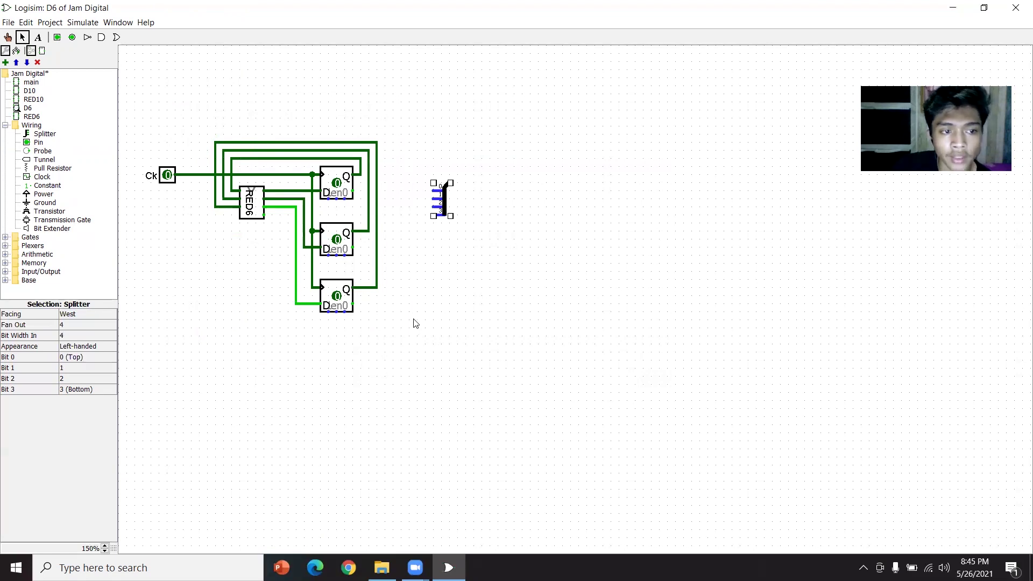
click(443, 274)
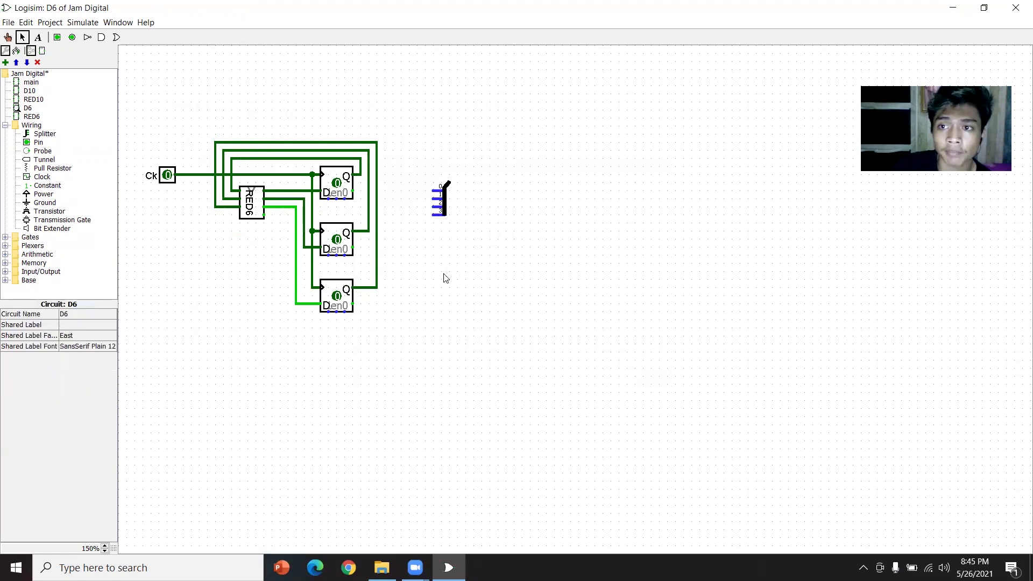
drag(446, 207, 423, 172)
click(440, 232)
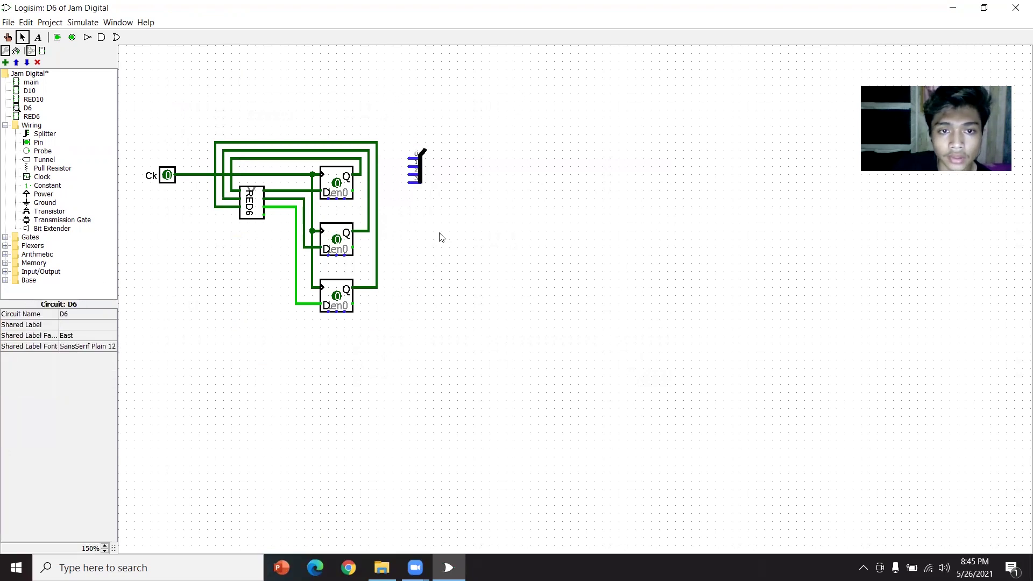
Add a 4-bit output pin labelled O to the right of the splitter
click(75, 40)
click(466, 151)
click(66, 334)
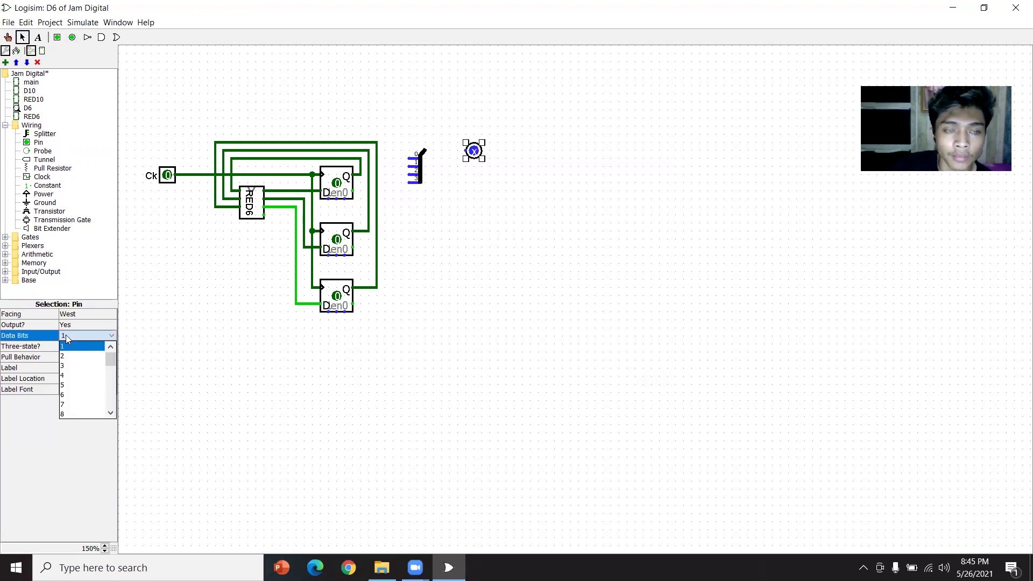
click(73, 370)
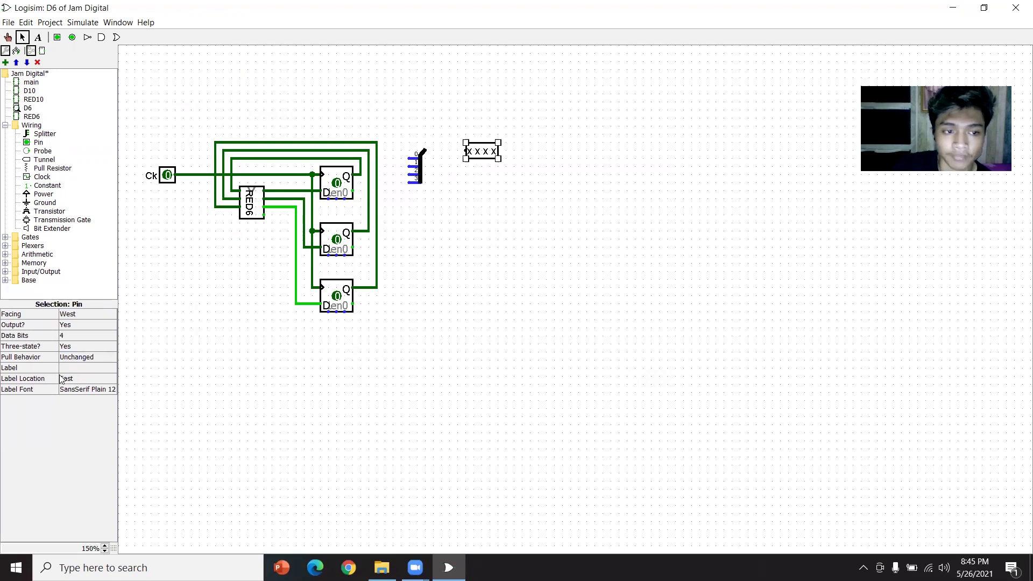
click(73, 367)
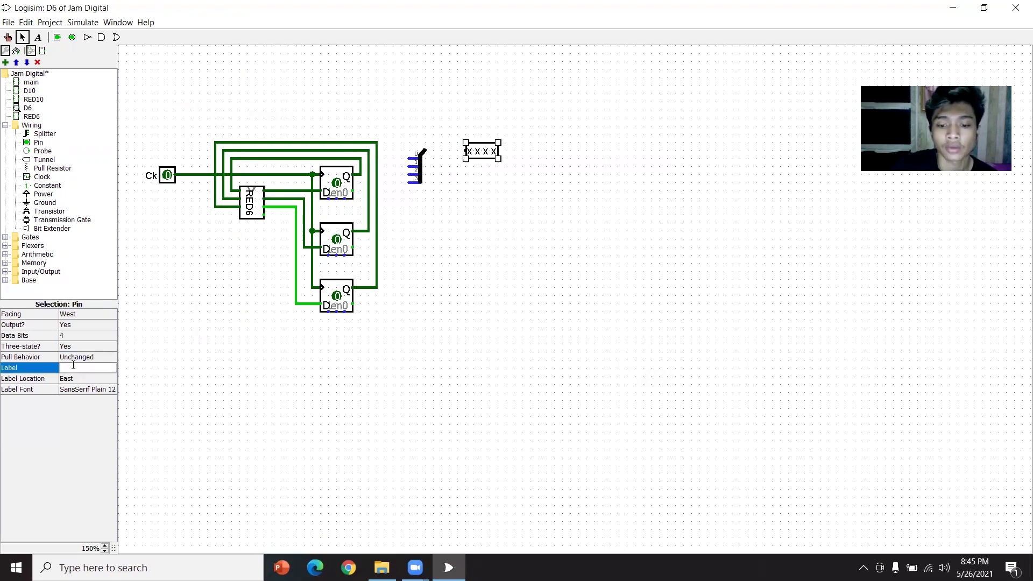
text(O)
key(Return)
click(463, 328)
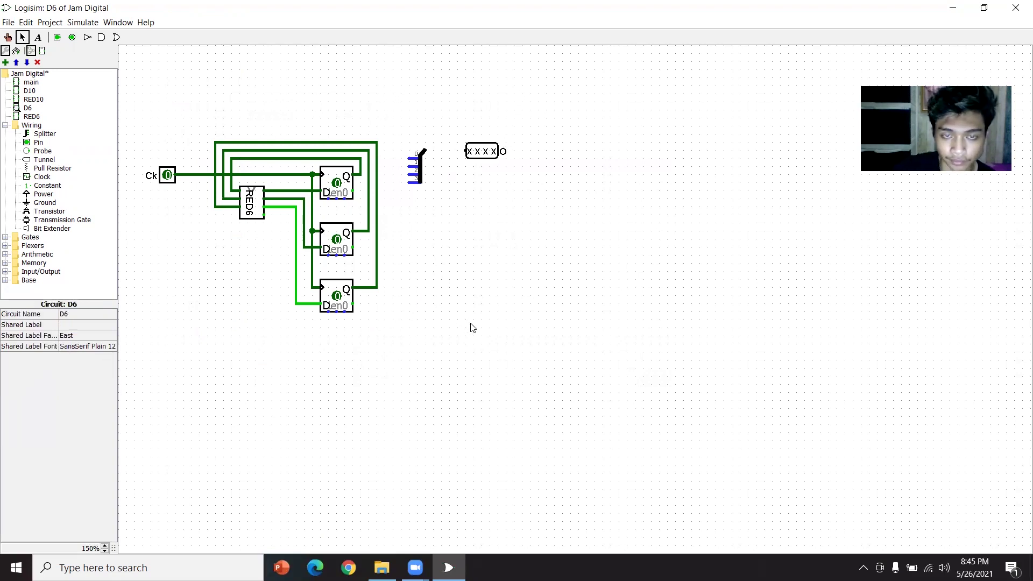
Wire the splitter's combined end to output O, and the upper, middle and lower flip-flops' Q outputs to splitter bits 2, 1 and 0
drag(466, 152, 423, 152)
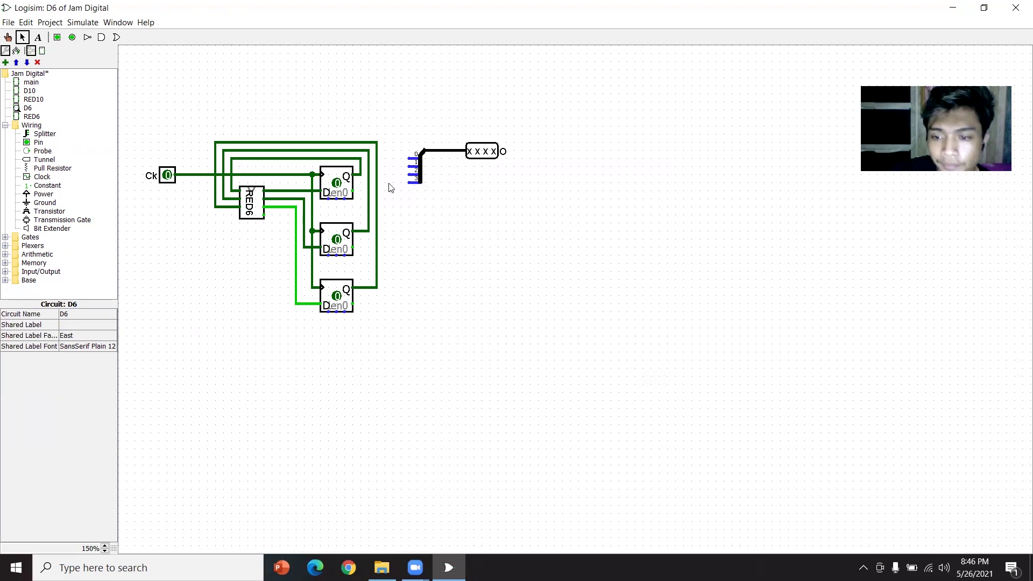
drag(413, 175, 355, 180)
drag(413, 166, 381, 170)
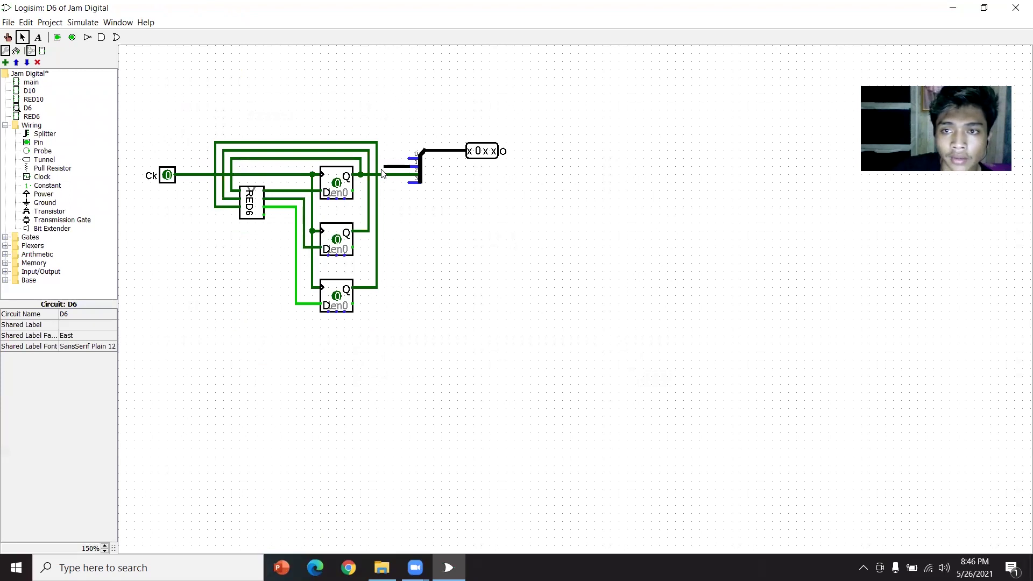
drag(381, 173, 368, 166)
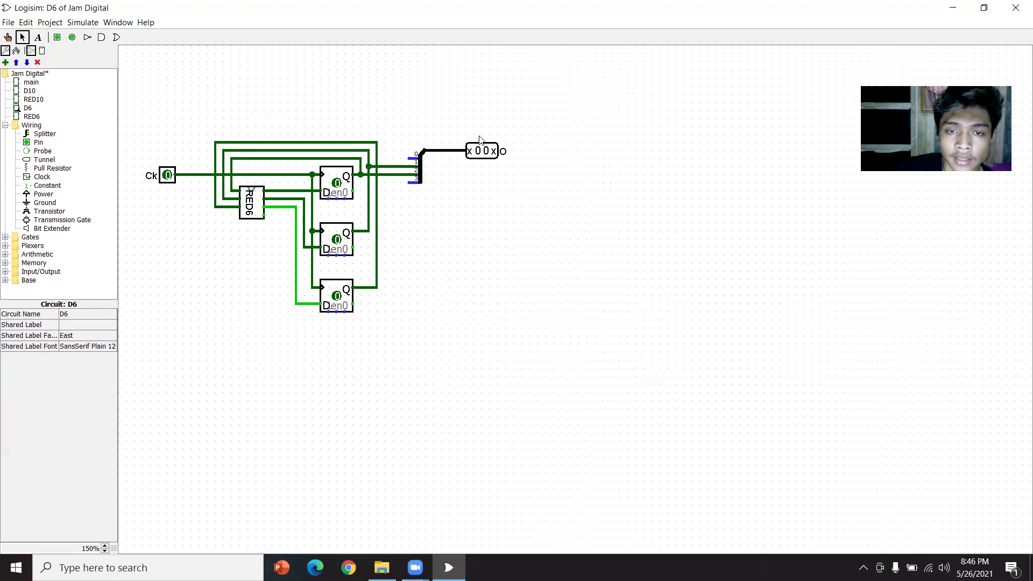
drag(415, 158, 379, 161)
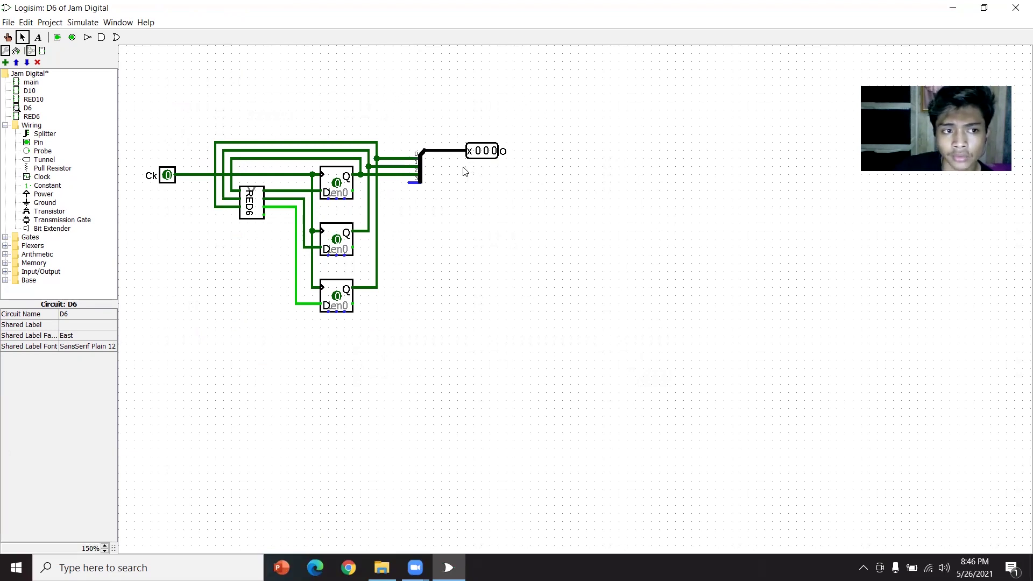
Place a 1-bit constant with value 0x0, facing East, so that it feeds the splitter's remaining bit 3
click(46, 186)
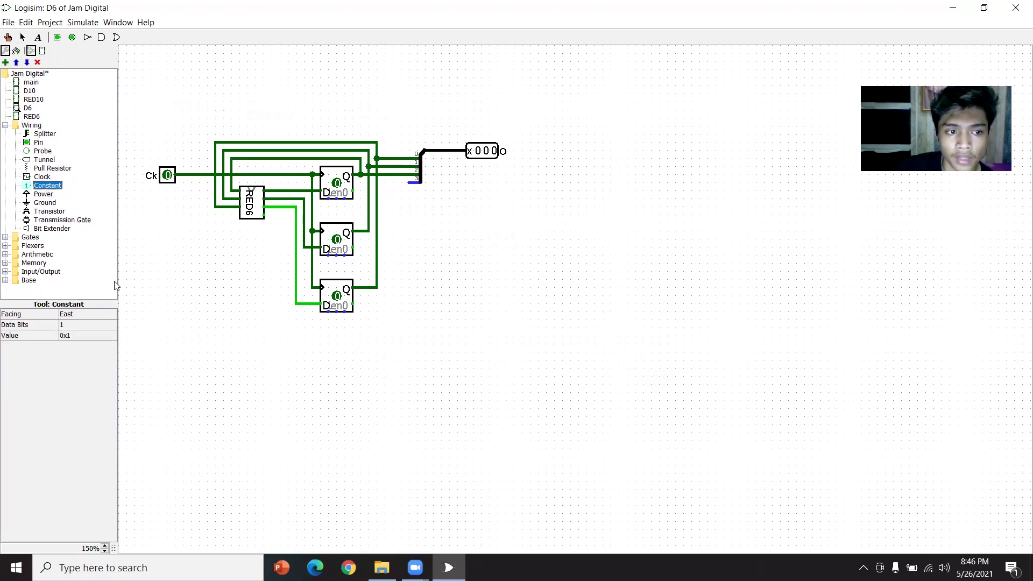
click(76, 336)
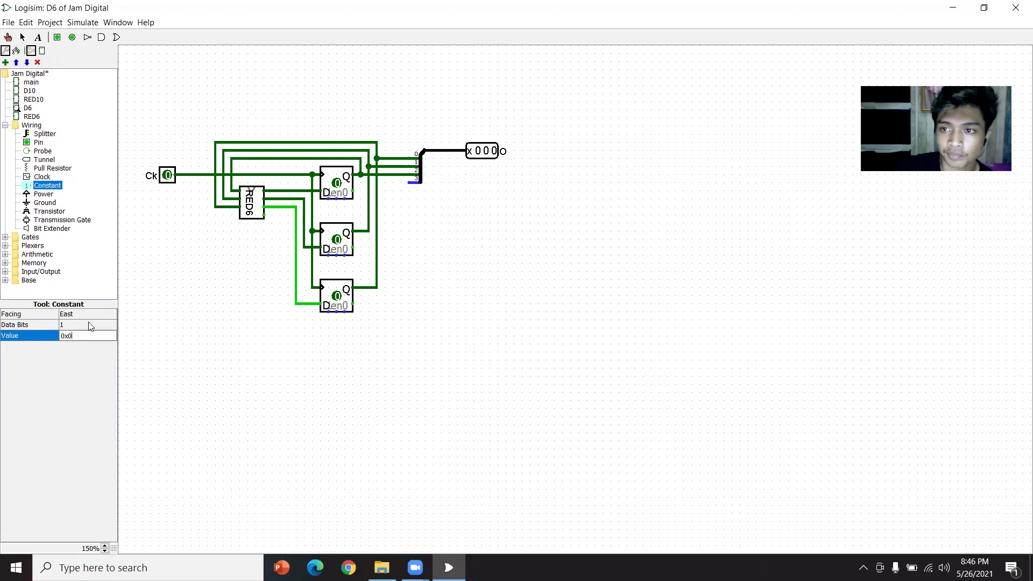
key(Return)
click(391, 181)
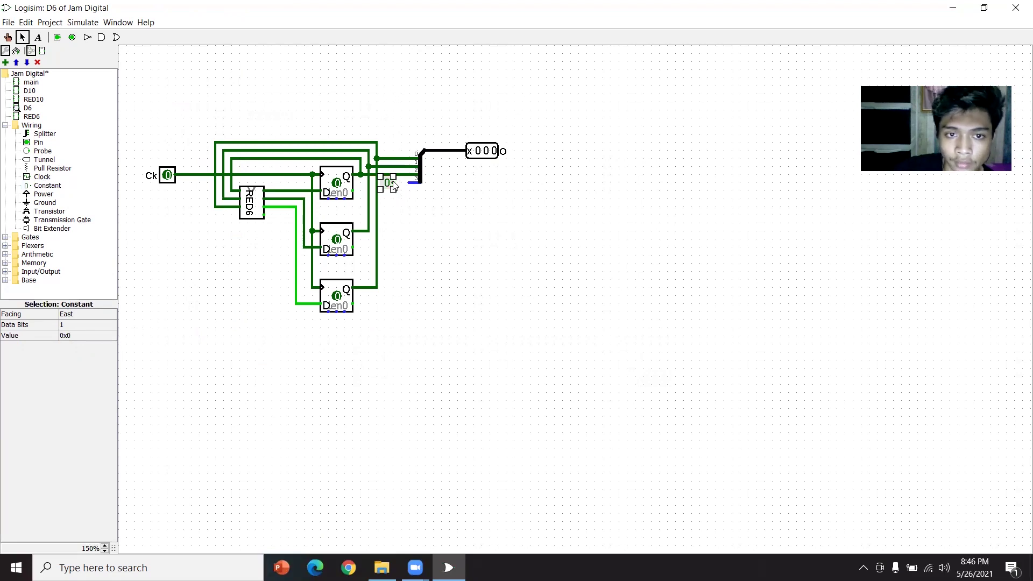
click(425, 223)
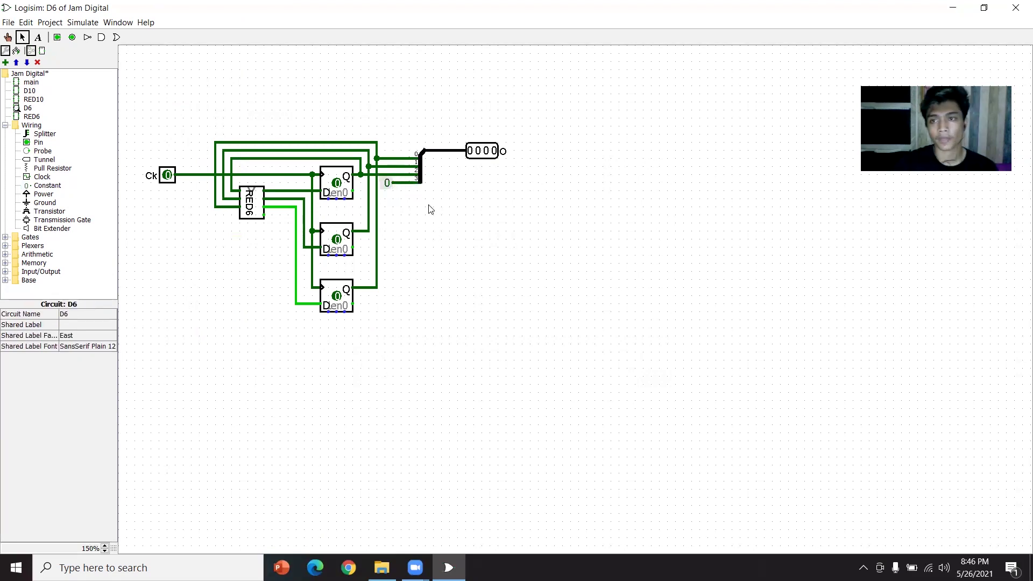
Add an output pin labelled R right of the flip-flops and wire it to RED6's lowest output
click(73, 37)
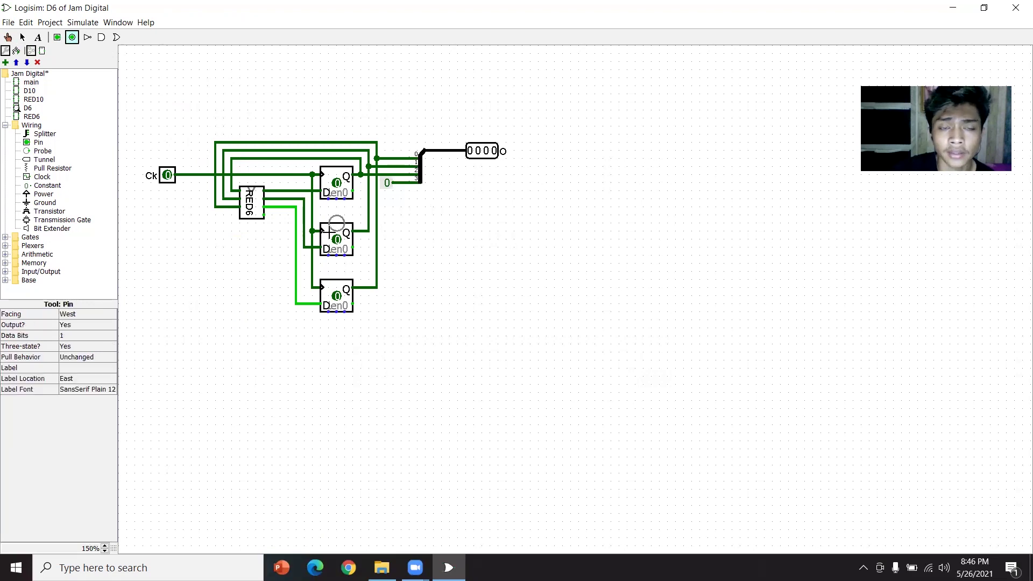
click(401, 264)
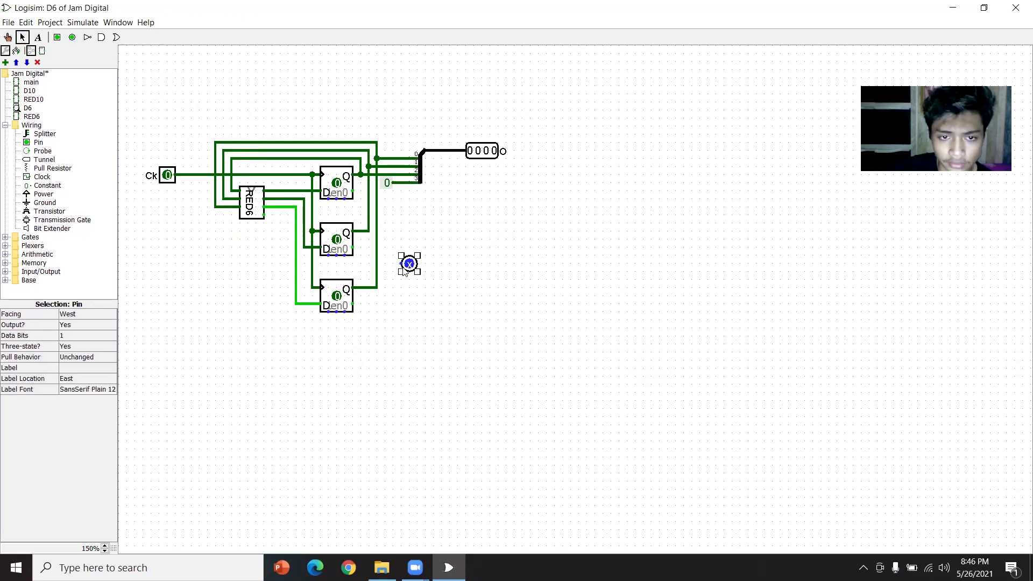
click(85, 368)
text(R)
key(Return)
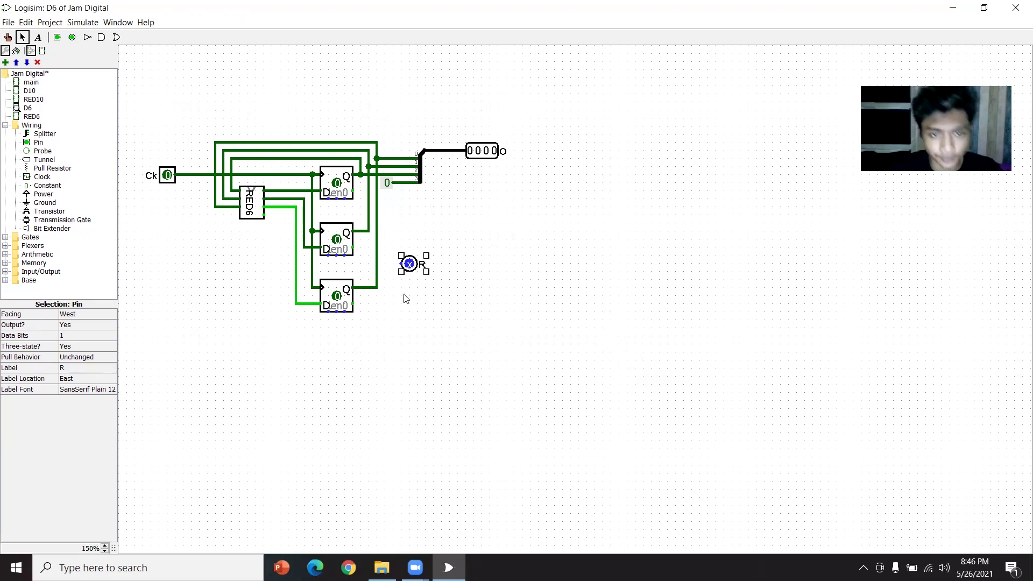
click(411, 277)
drag(400, 264, 265, 215)
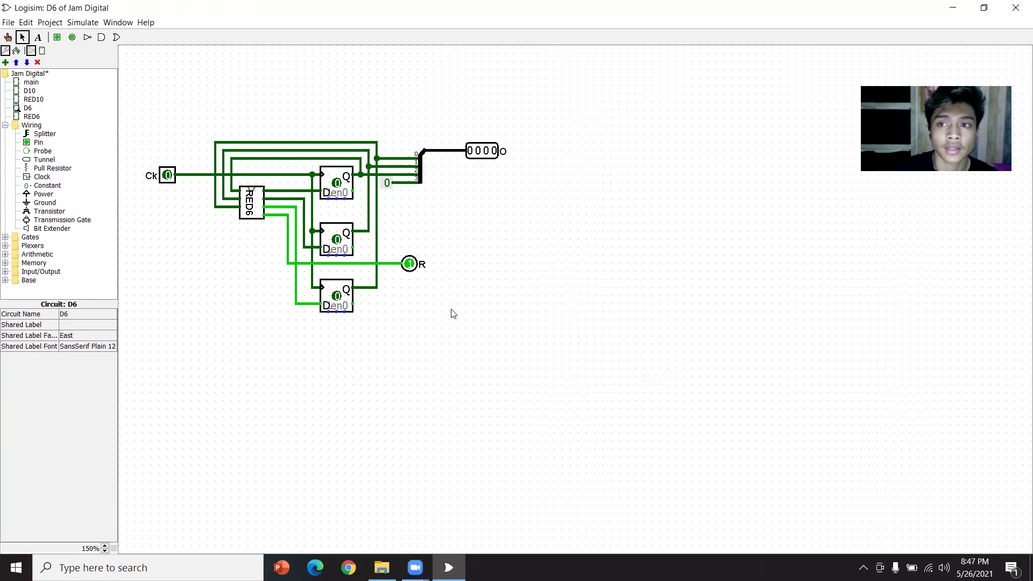
Set the shared label of the D6 circuit to D6
click(5, 125)
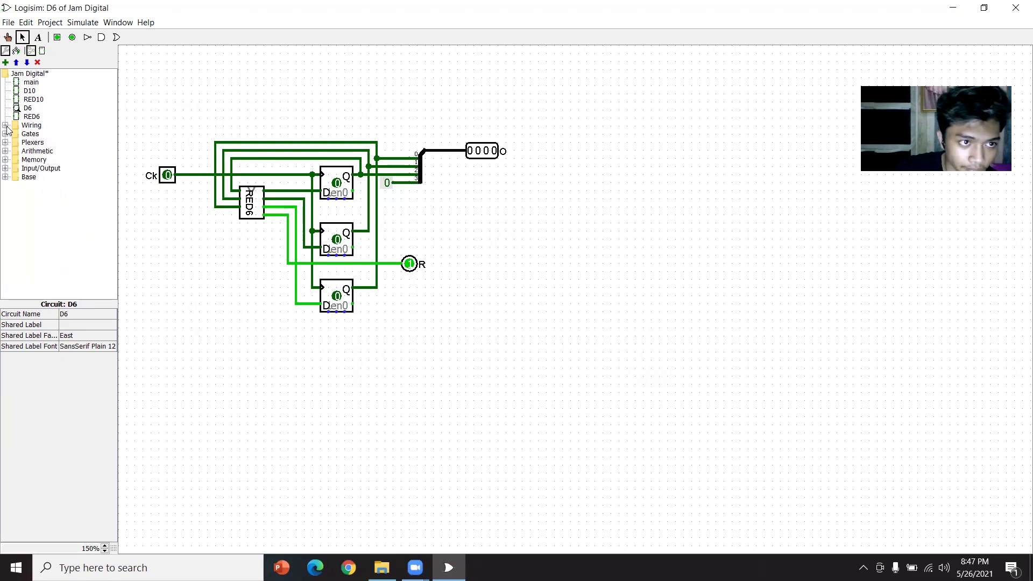
double_click(34, 117)
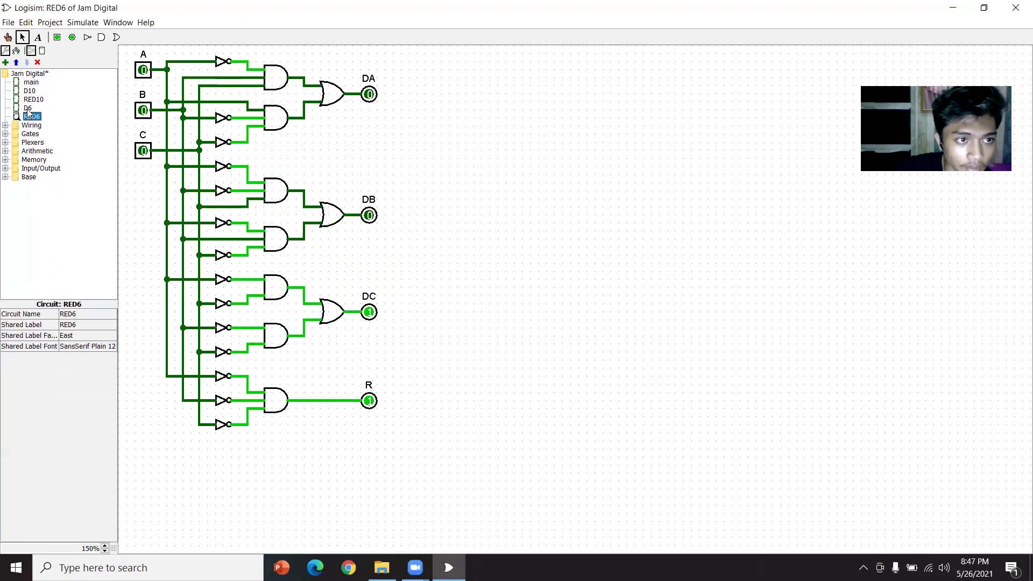
double_click(27, 108)
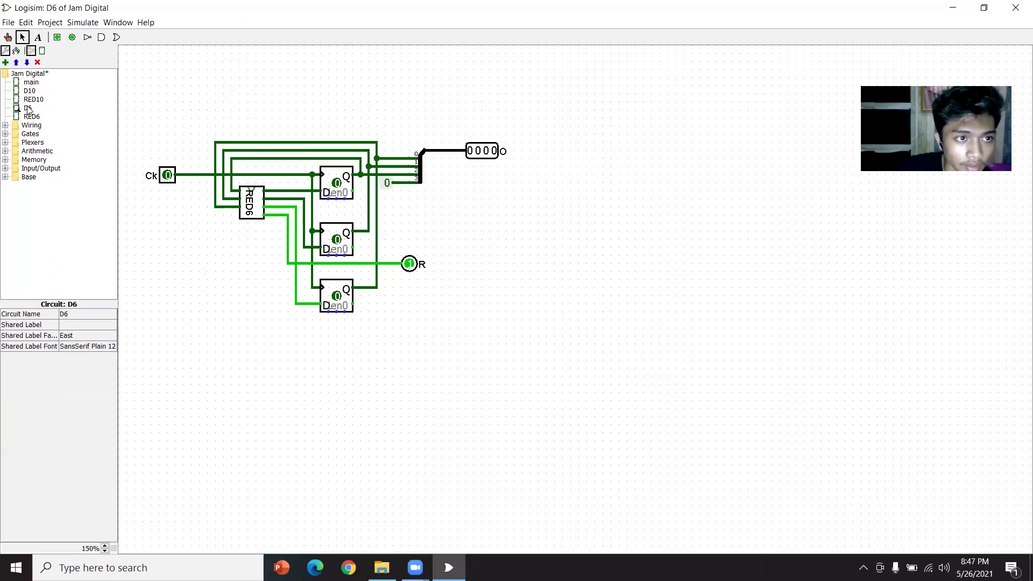
click(71, 323)
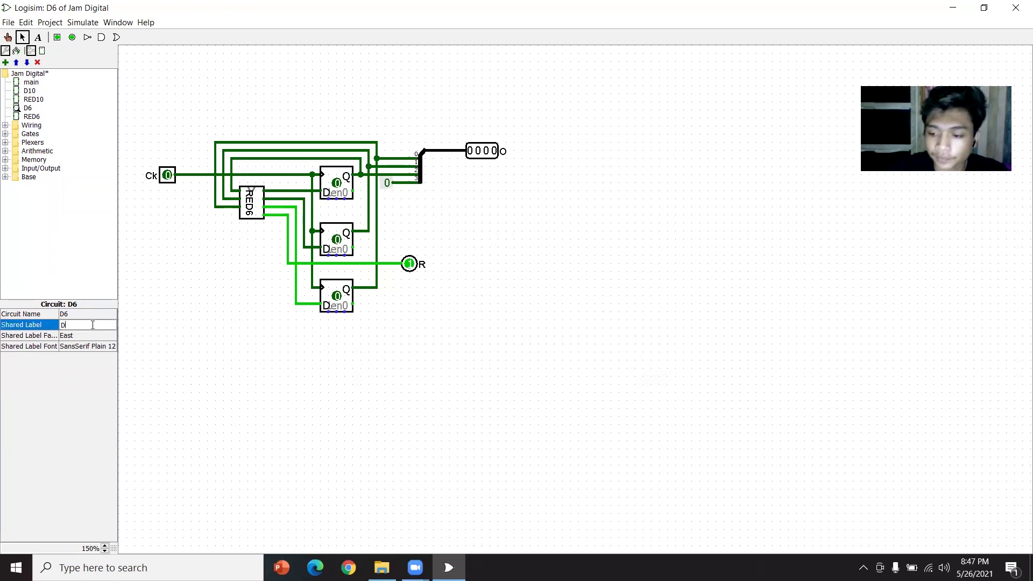
text(D6)
key(Return)
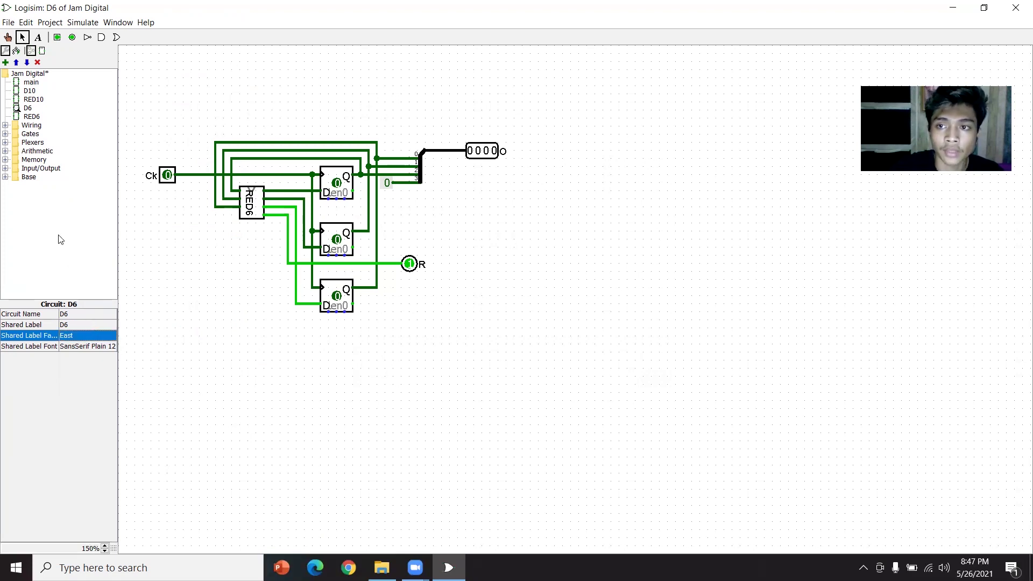
Add a new circuit named D3 to the project
click(5, 62)
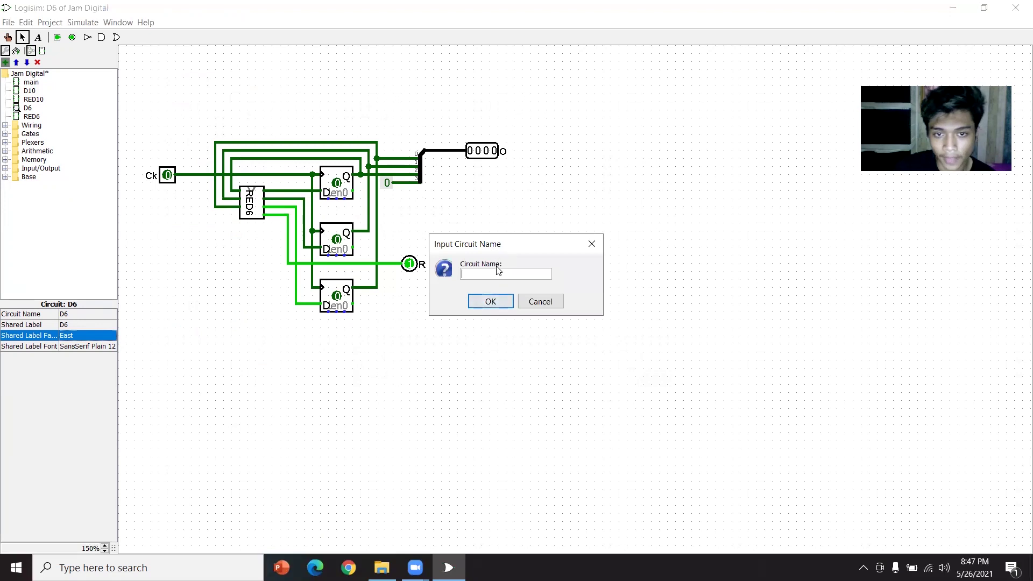
text(D3)
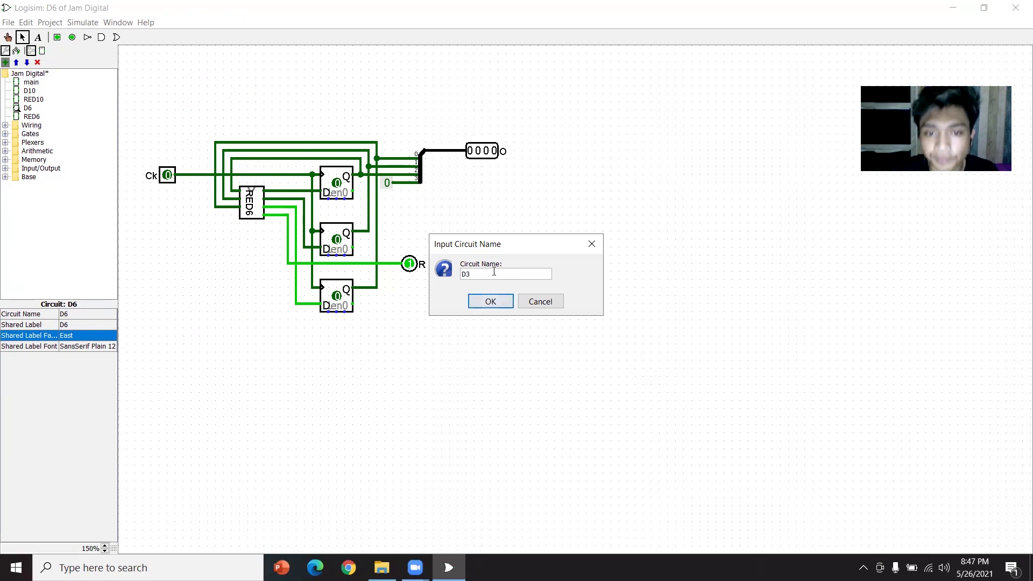
click(493, 301)
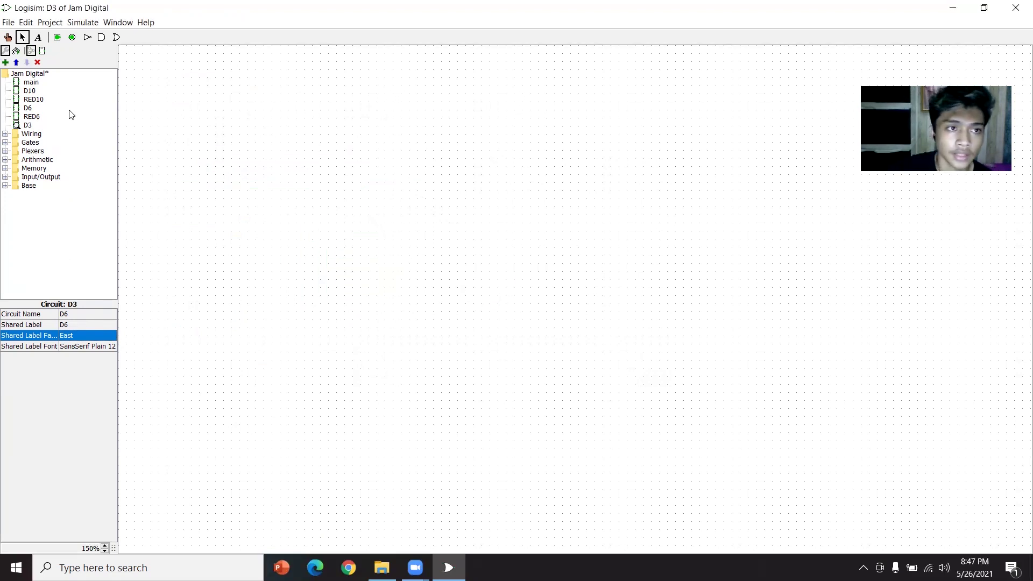
Start a combinational analysis from the empty D3 circuit and define the inputs A and B
click(51, 23)
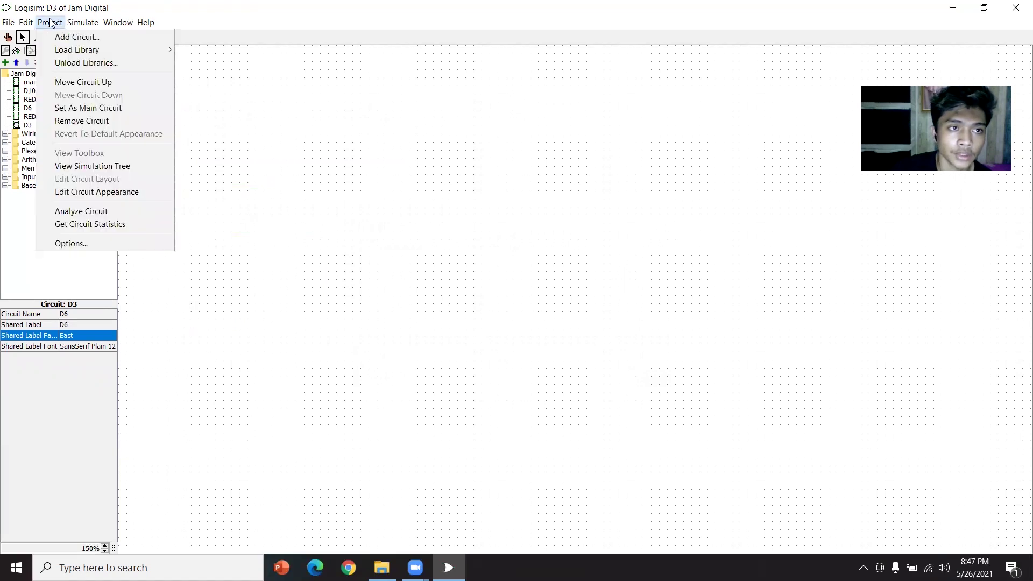
click(92, 211)
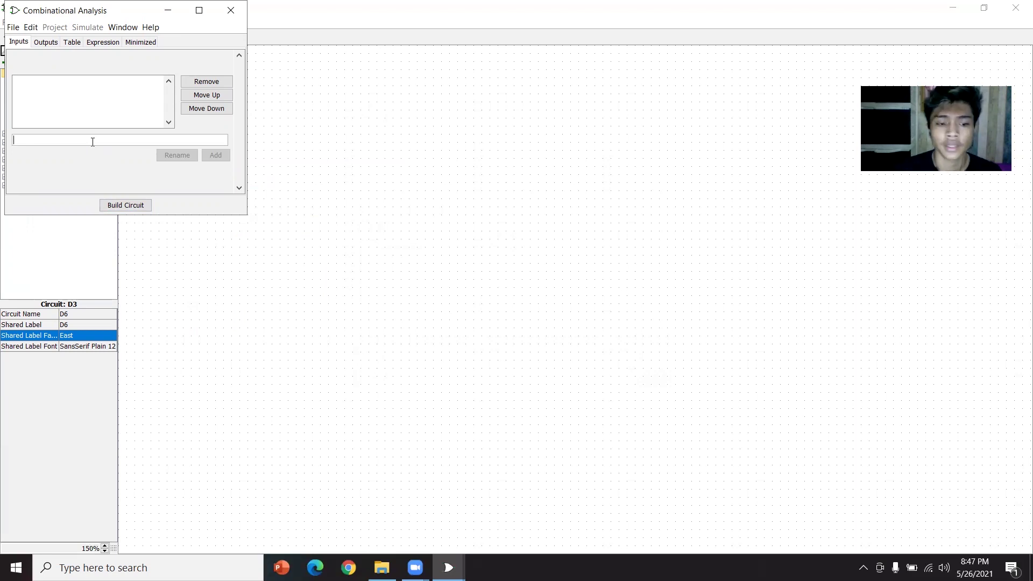
text(A)
key(Return)
text(B)
key(Return)
Define the outputs DA, DB and R for the combinational analysis
click(45, 43)
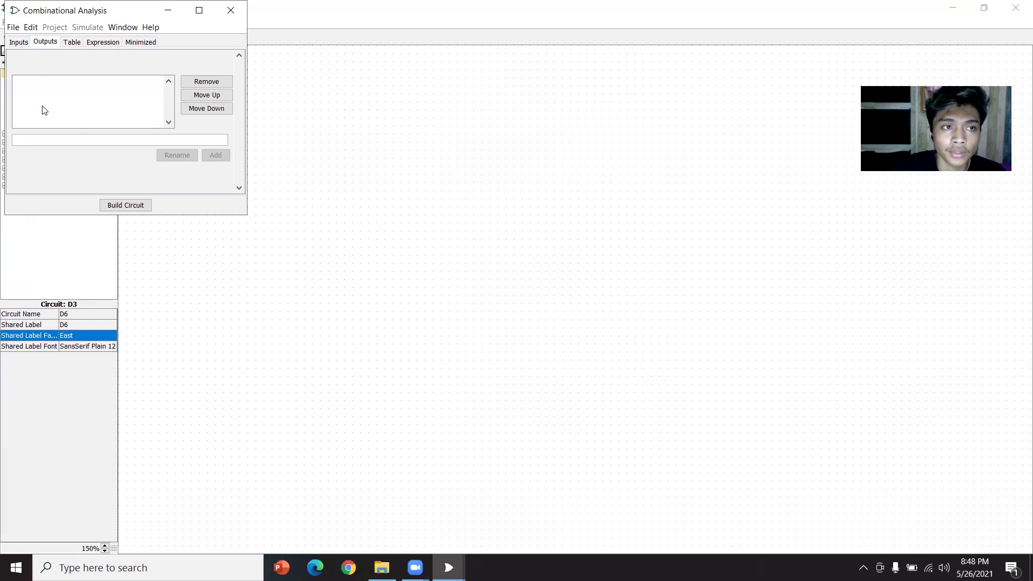
text(DA)
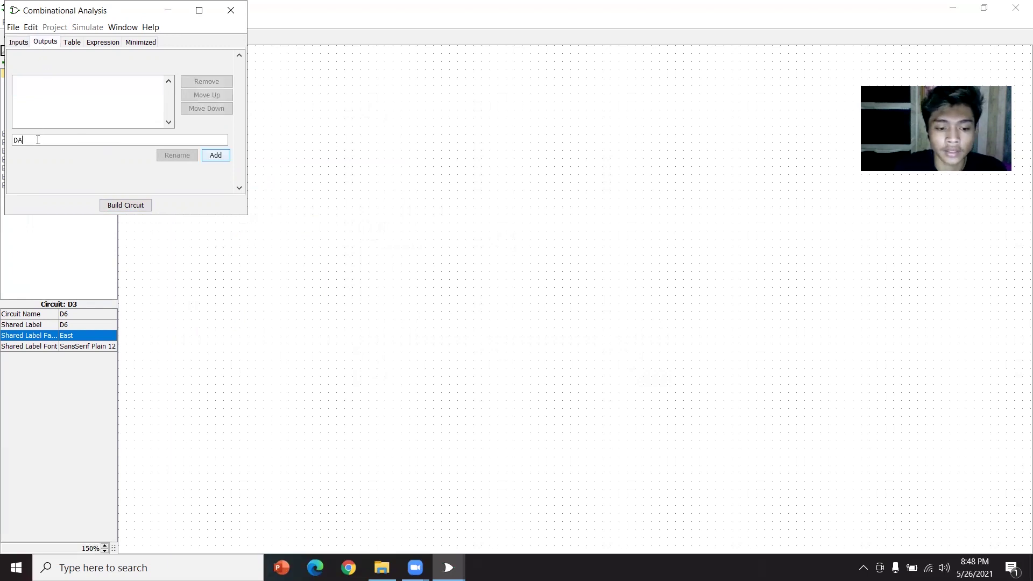
key(Return)
text(DB)
key(Return)
text(R)
key(Return)
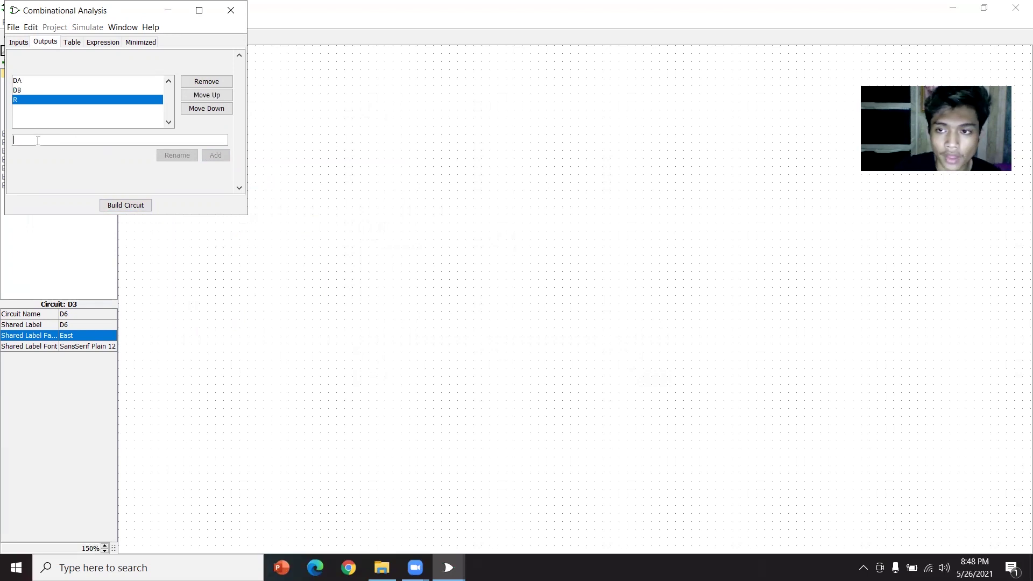
Fill the truth table's DA, DB, R values with 011 for input 00, 100 for 01, and 000 for both 10 and 11
click(72, 42)
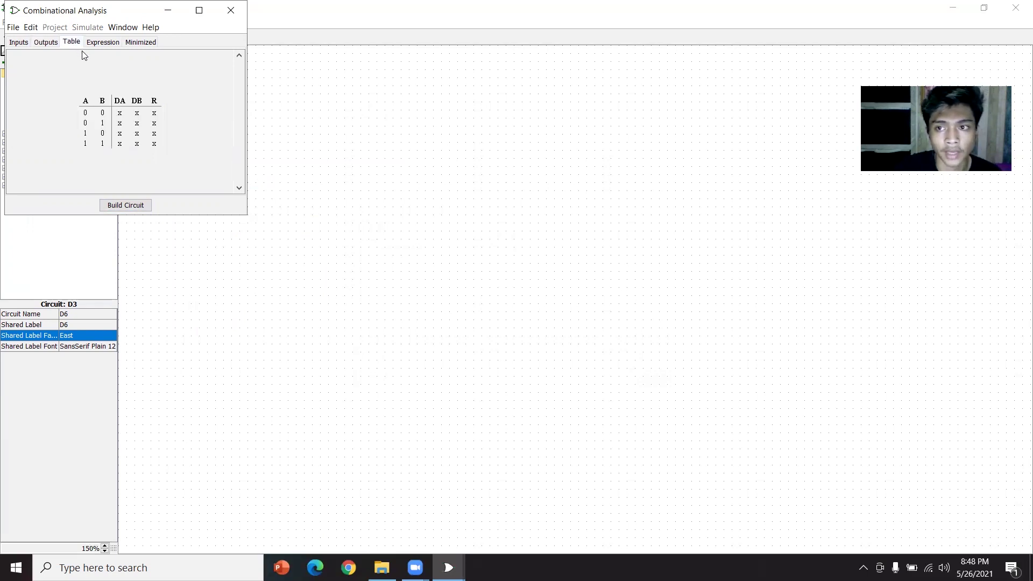
click(120, 115)
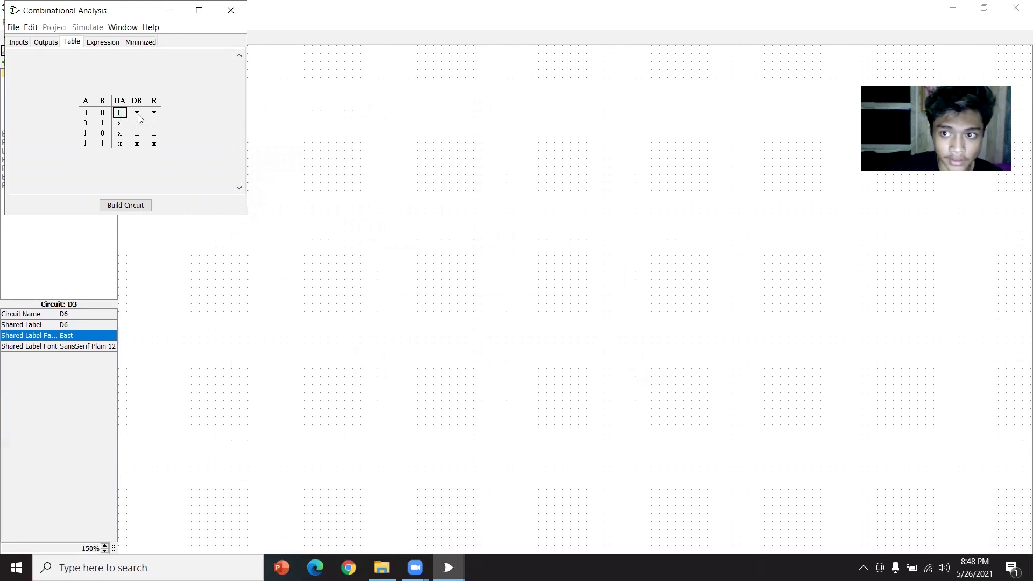
double_click(138, 116)
click(154, 118)
double_click(120, 123)
click(137, 123)
click(154, 123)
click(120, 133)
click(137, 133)
click(153, 133)
click(120, 144)
click(137, 144)
click(153, 144)
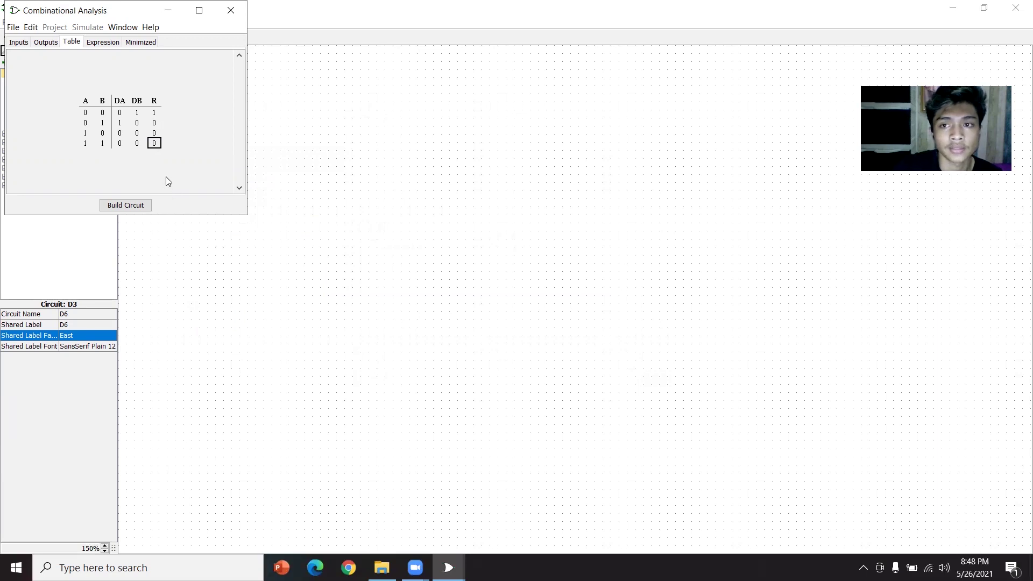
Build the circuit from the truth table under the name RED3 and close the combinational analysis
click(134, 210)
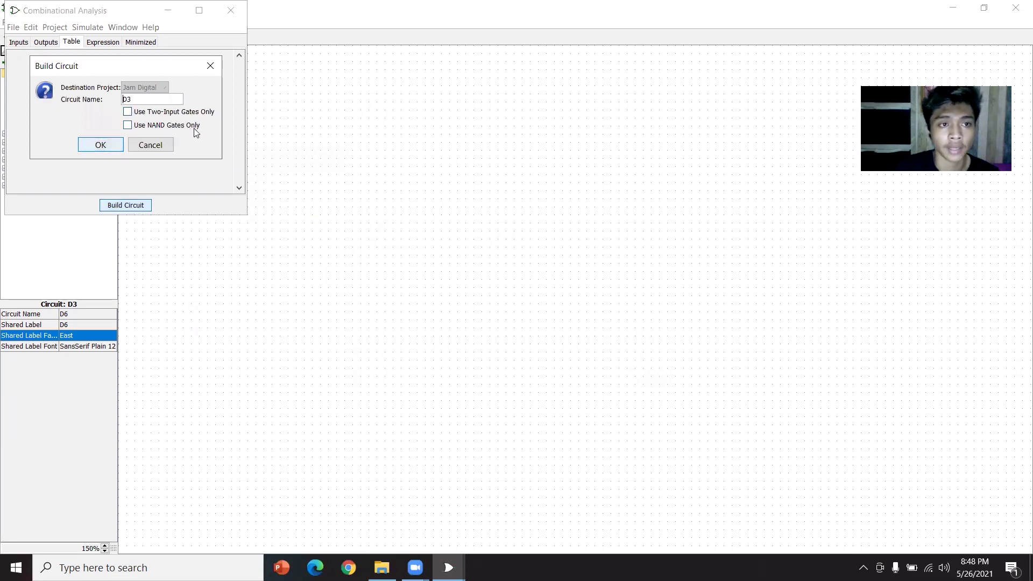
text(RE)
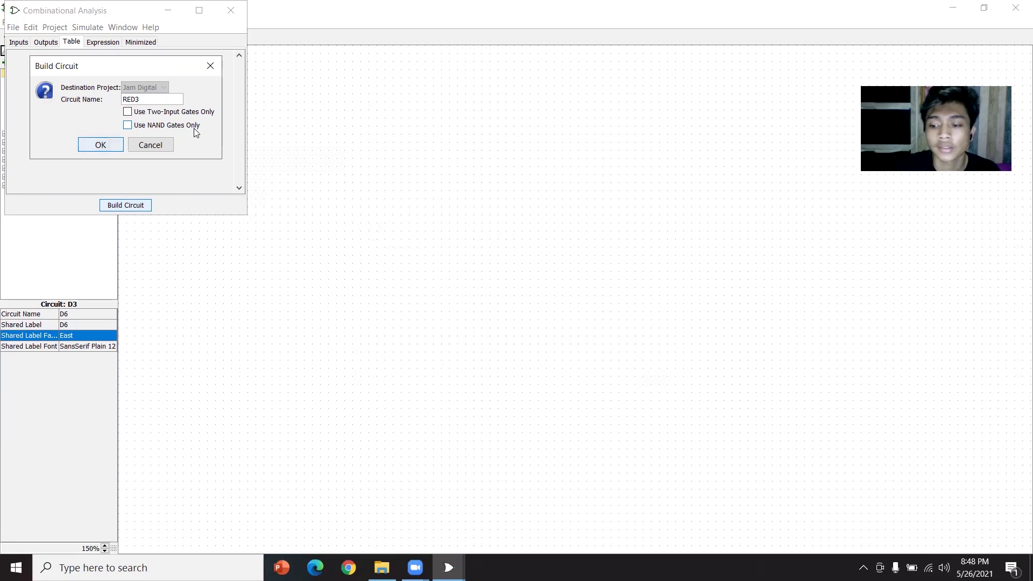
key(Return)
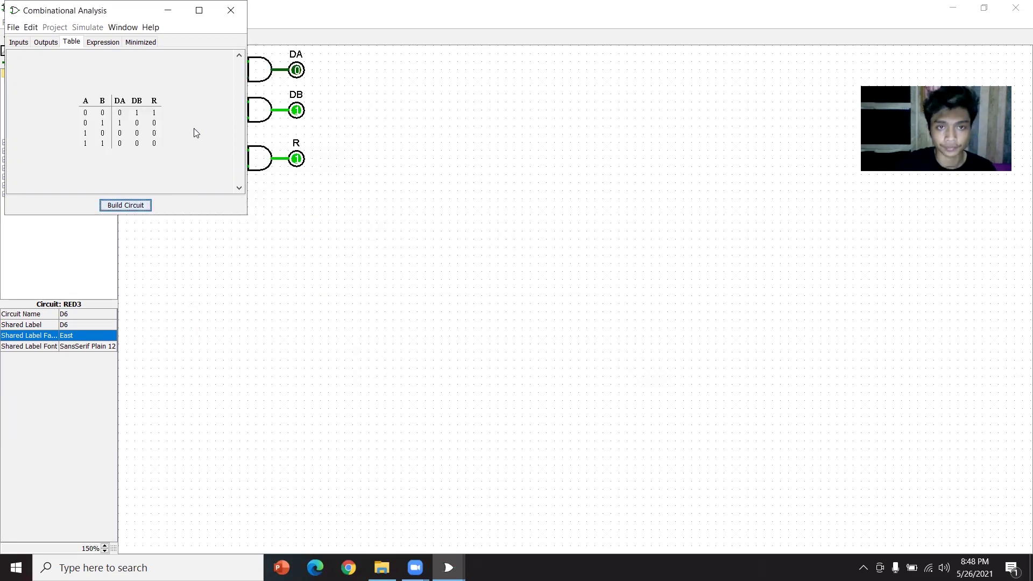
click(231, 10)
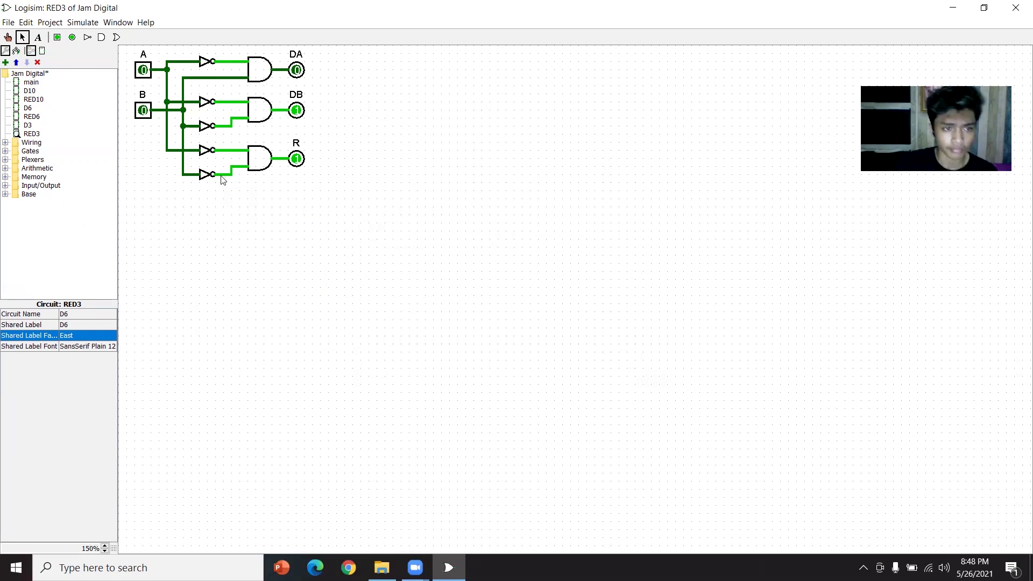
Try to set the shared label of the RED3 circuit to RED3
double_click(31, 125)
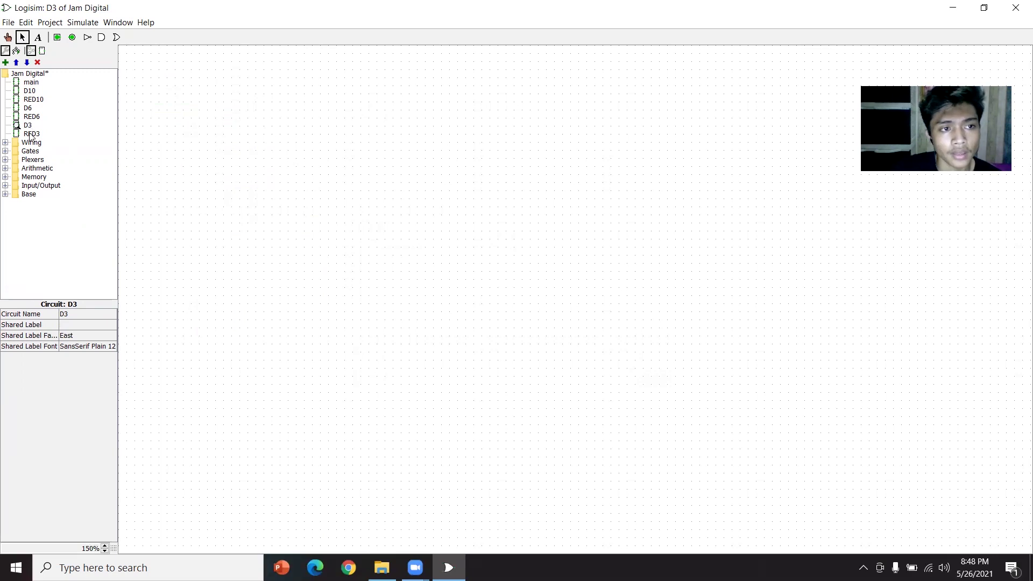
click(31, 134)
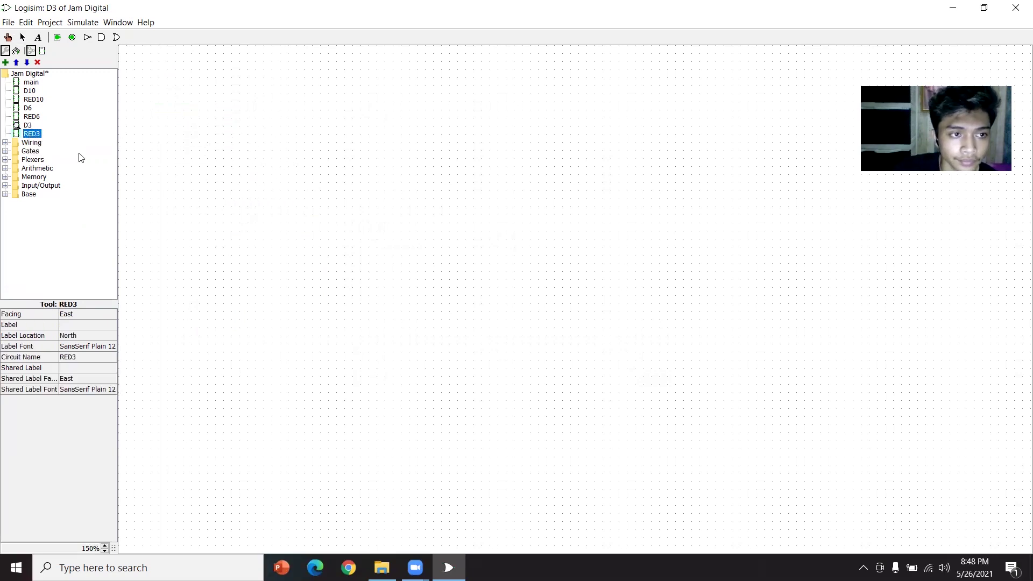
double_click(36, 135)
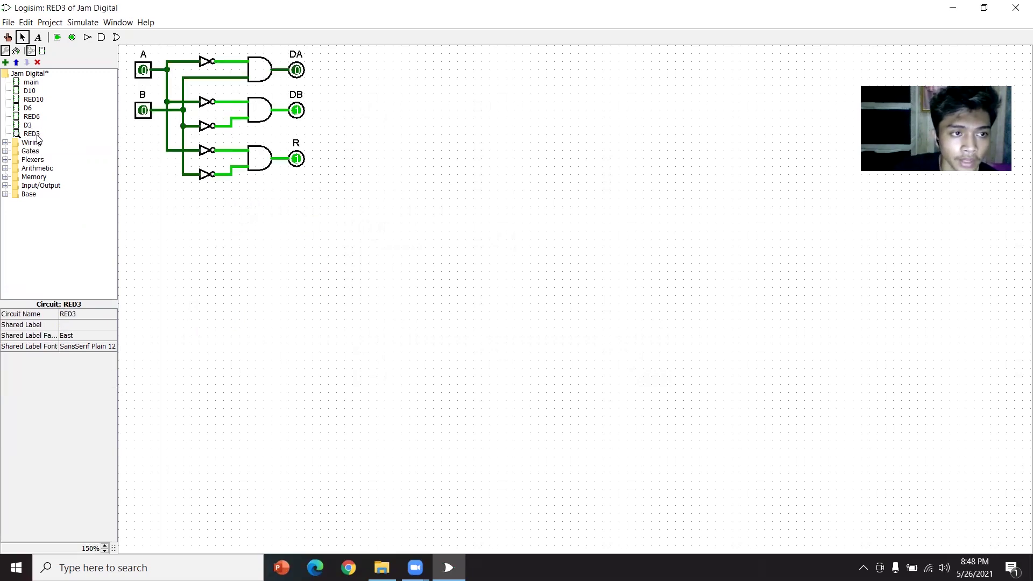
click(73, 324)
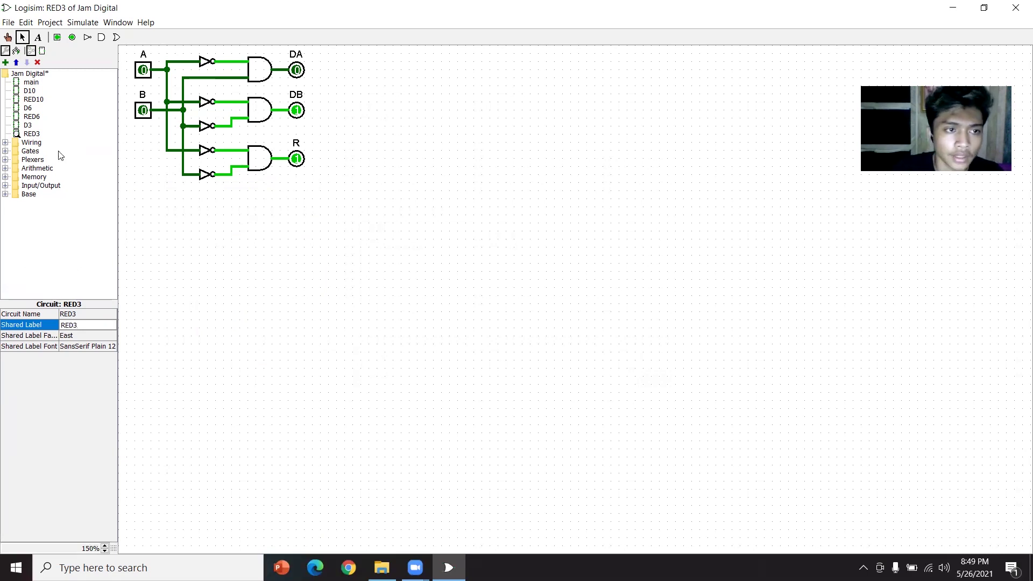
Place a RED3 block in the D3 circuit and give the RED3 circuit the shared label RED3
double_click(28, 125)
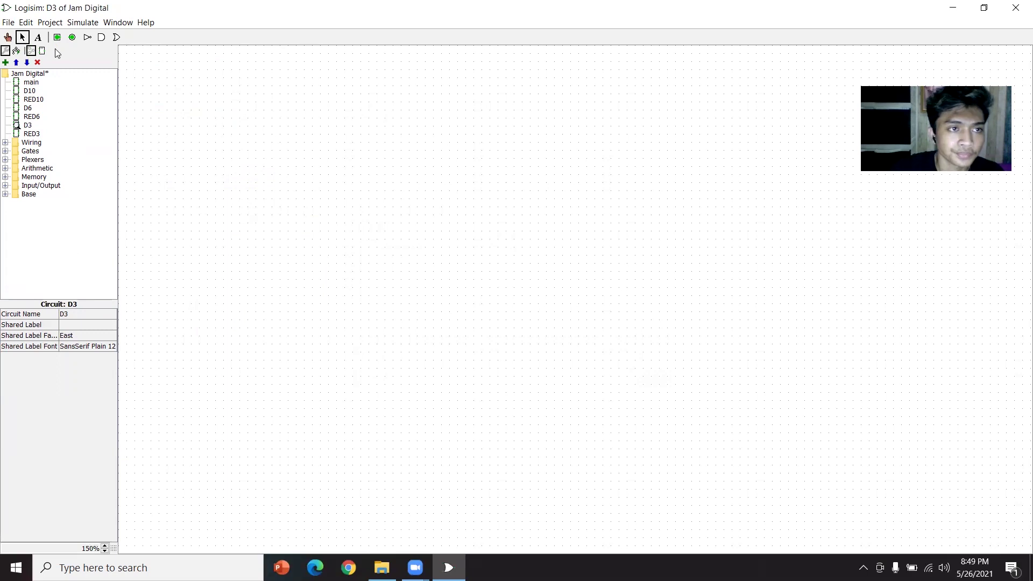
drag(34, 134, 279, 179)
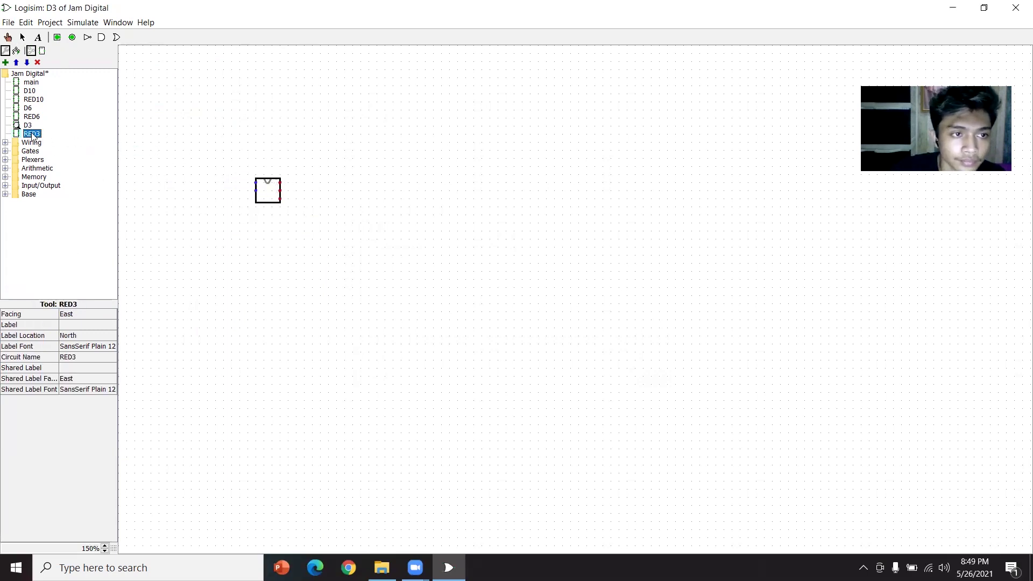
double_click(32, 134)
click(70, 323)
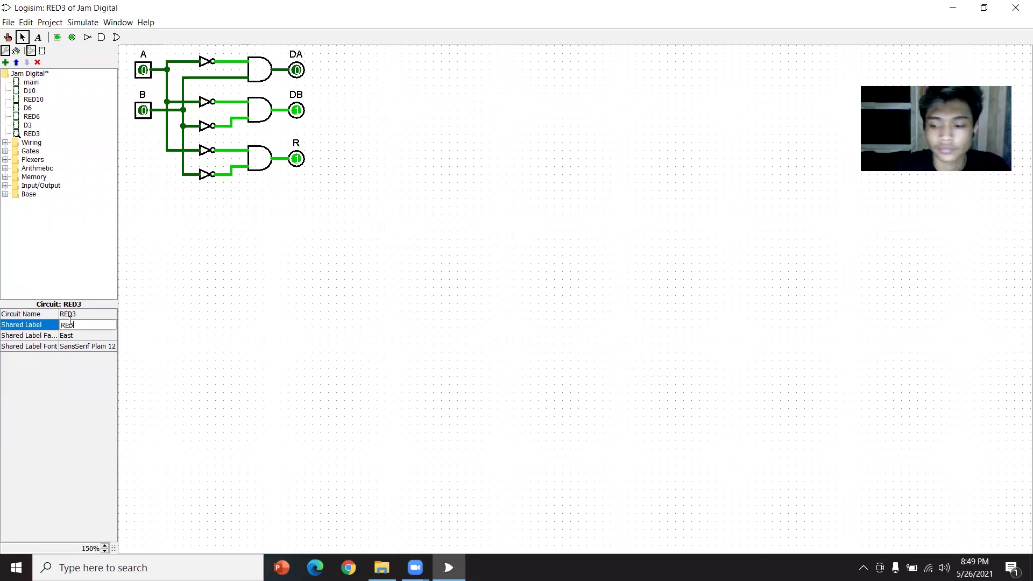
key(Return)
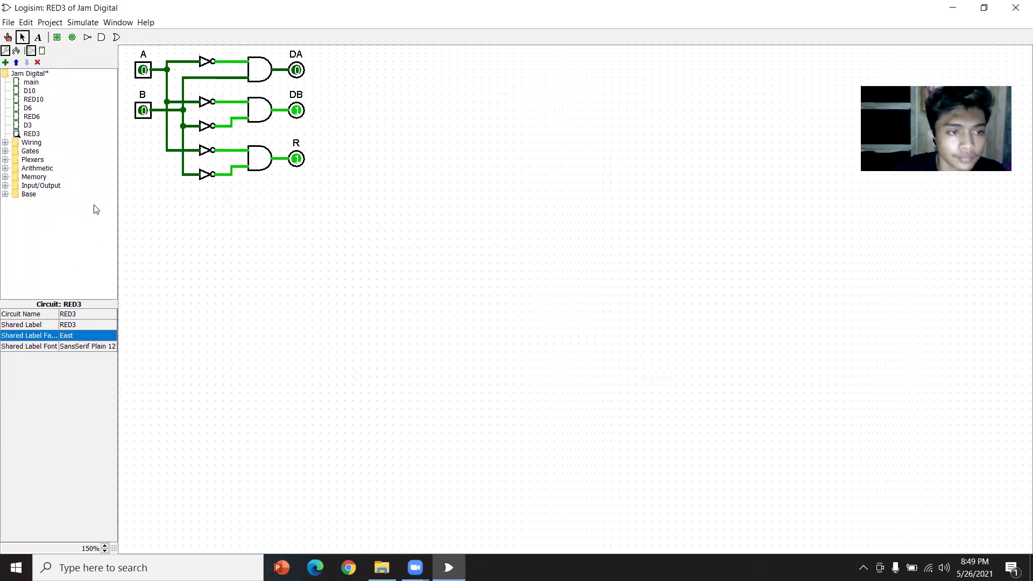
Place a rising-edge D flip-flop in the D3 circuit to the right of the RED3 block
double_click(34, 127)
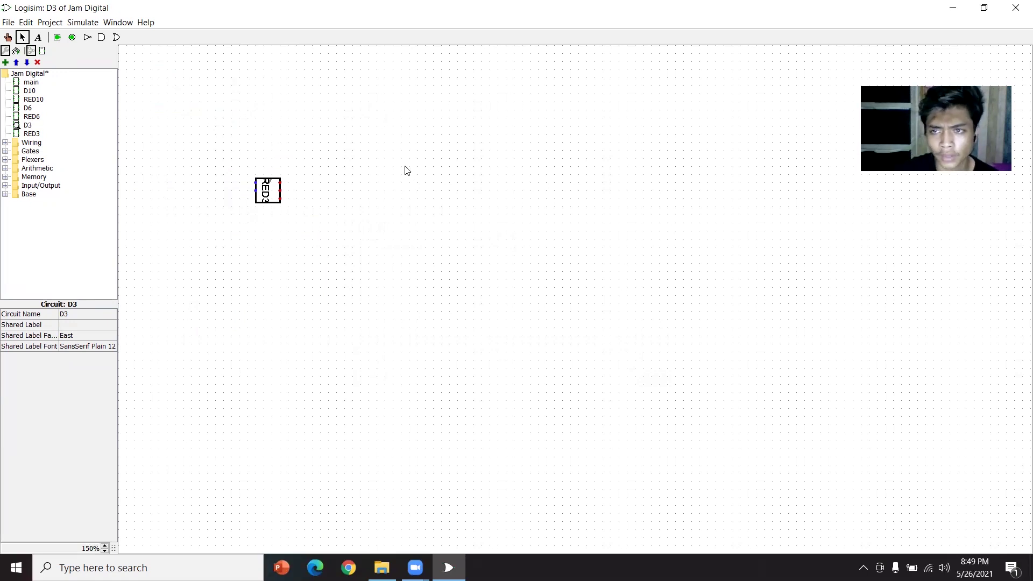
click(5, 178)
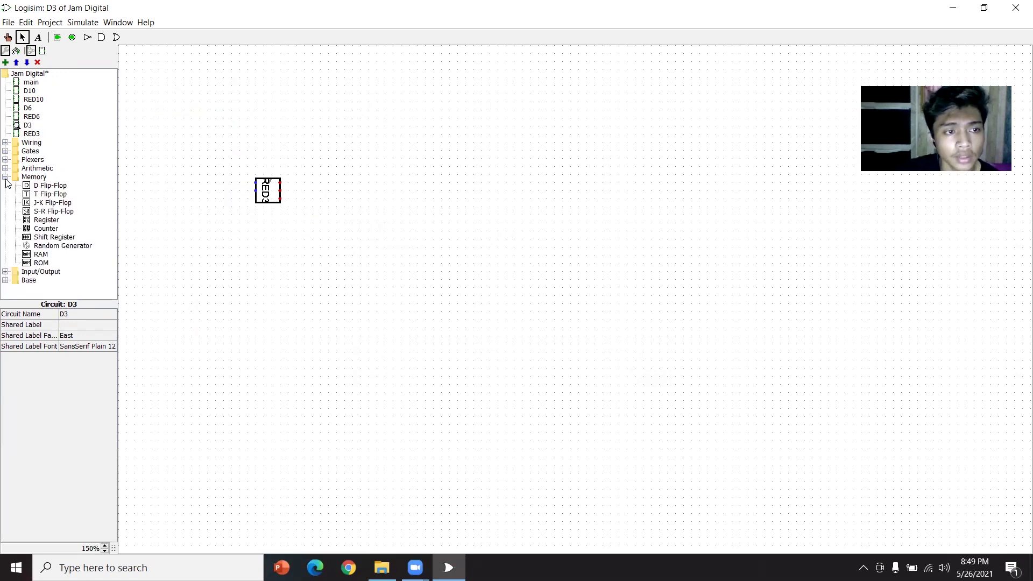
click(49, 186)
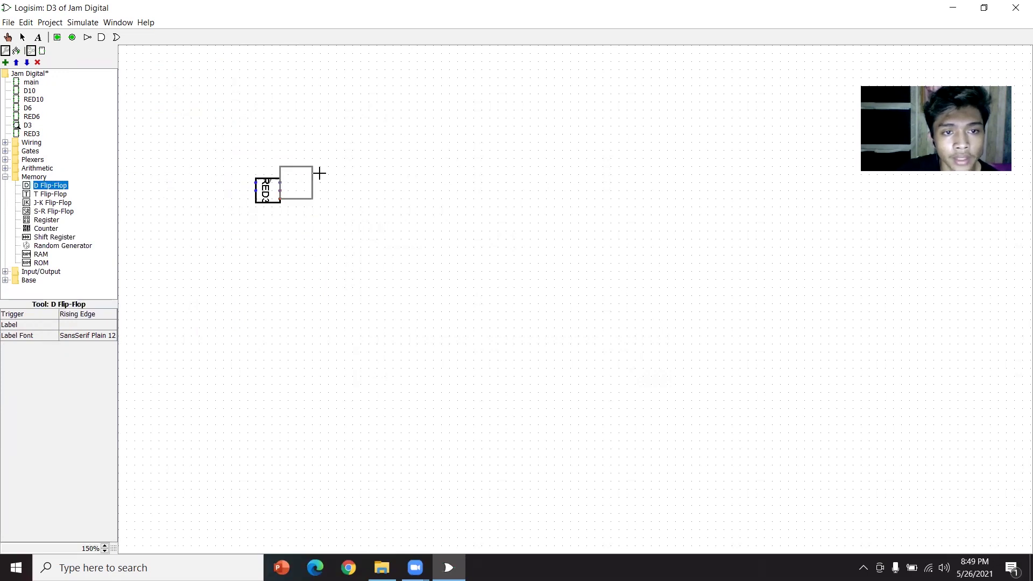
click(342, 160)
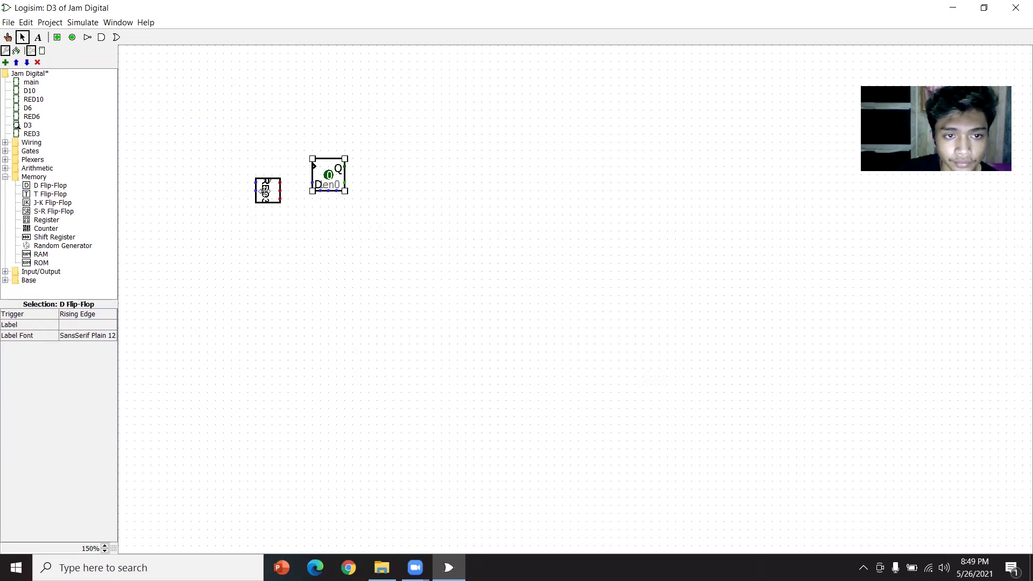
Add a second D flip-flop below the first and wire RED3's DA and DB outputs to their D inputs, joining both clock inputs
drag(273, 195, 251, 194)
click(334, 183)
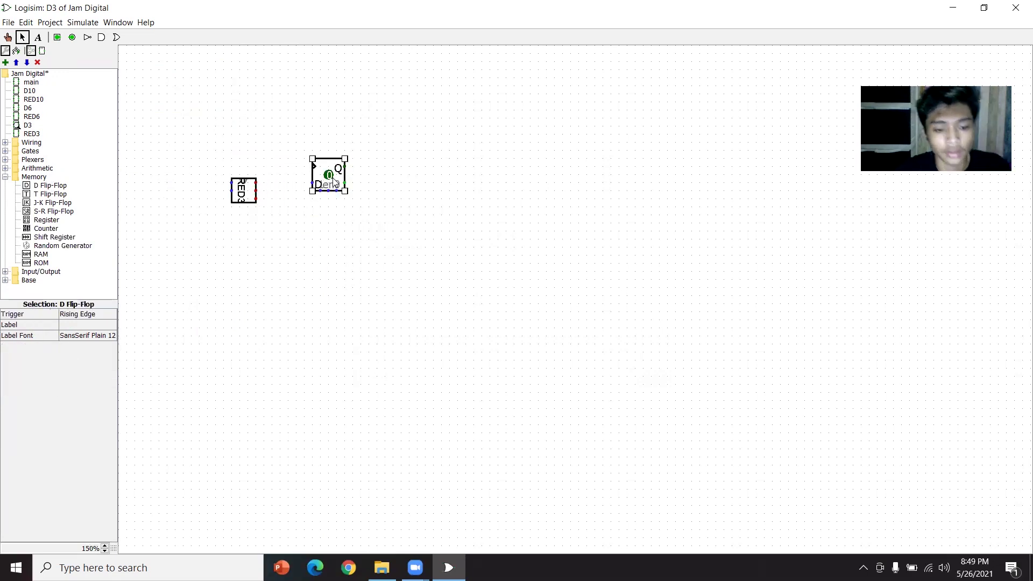
drag(333, 177, 323, 214)
click(323, 214)
mouse_move(256, 183)
mouse_down()
mouse_move(312, 183)
mouse_move(287, 195)
mouse_move(296, 239)
mouse_move(312, 239)
mouse_move(304, 164)
mouse_move(313, 167)
mouse_up()
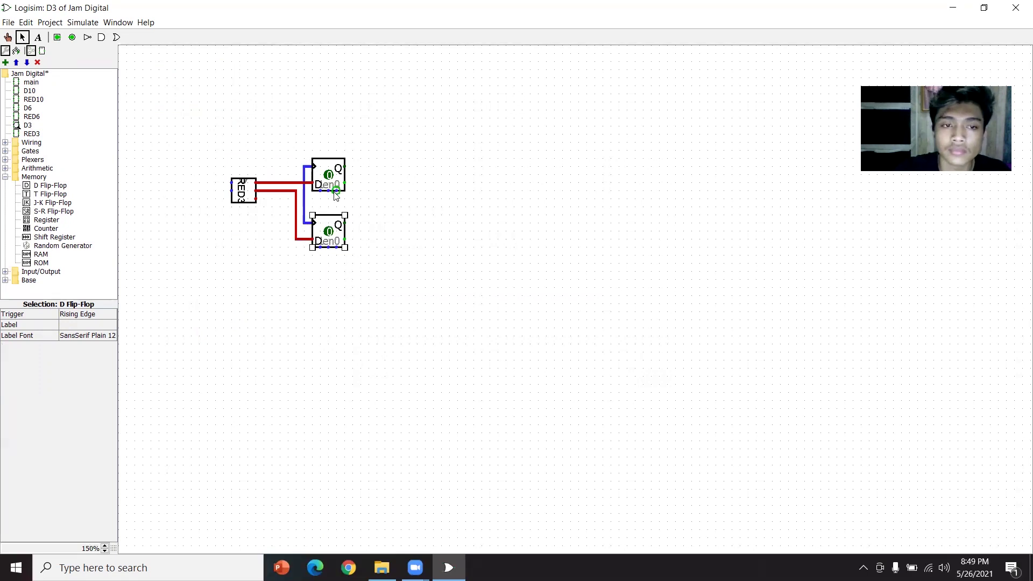
Add a 1-bit input pin labelled Ck and wire it to the flip-flops' shared clock line
click(57, 39)
click(185, 167)
drag(185, 167, 304, 166)
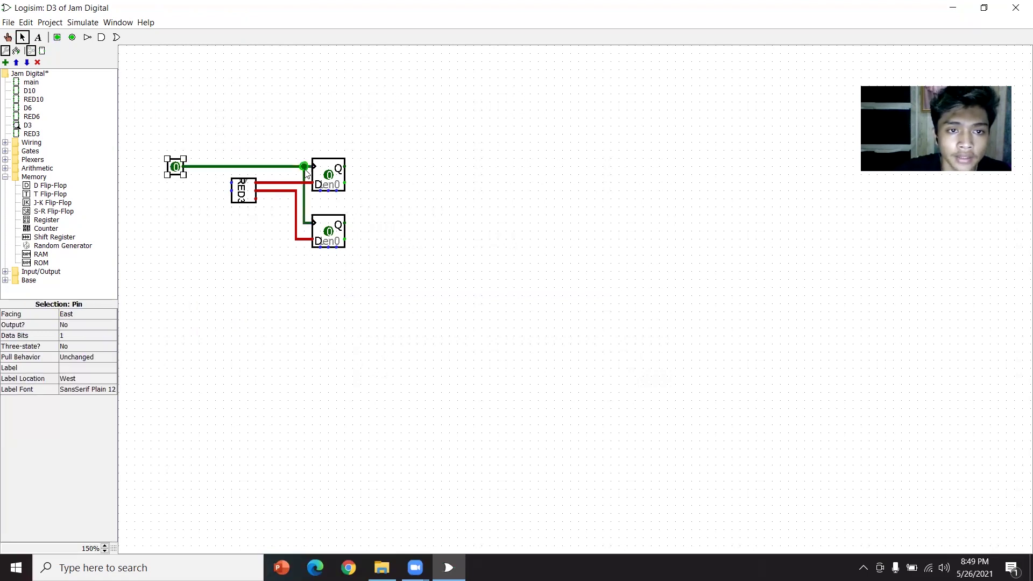
click(89, 367)
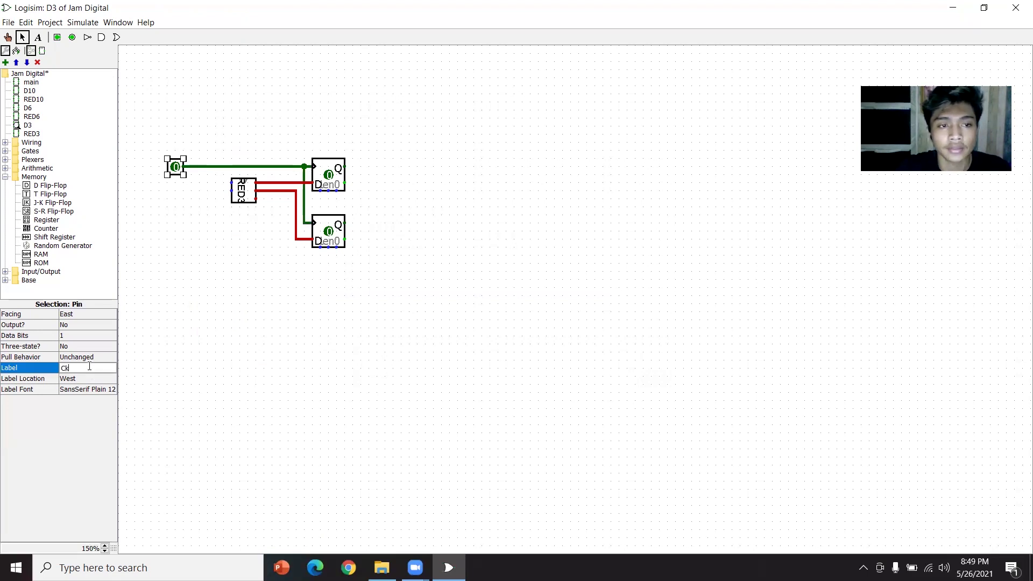
key(Return)
click(177, 334)
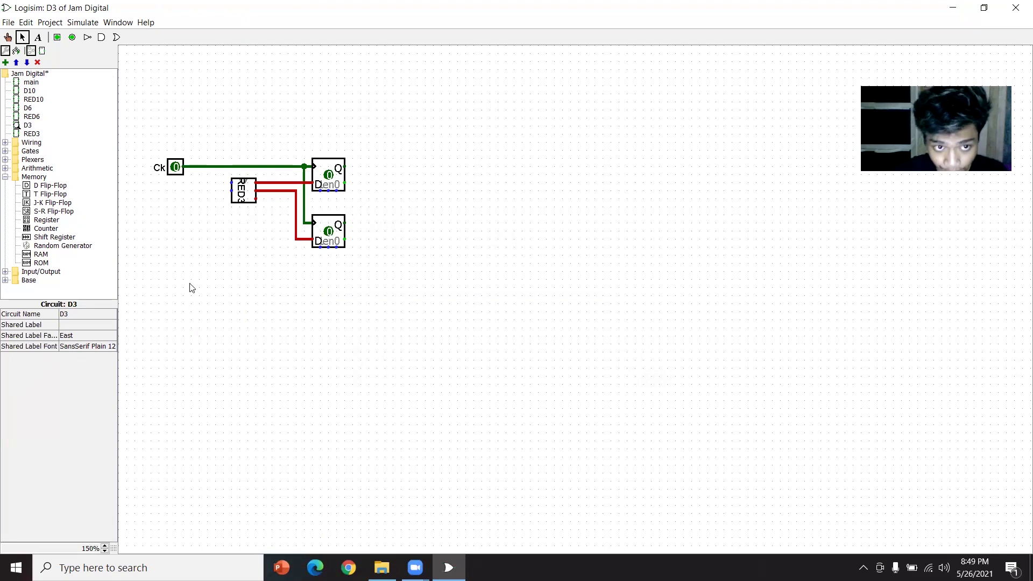
Feed the upper flip-flop's Q back to RED3's input A and the lower flip-flop's Q back to input B
mouse_move(225, 187)
mouse_down()
mouse_move(224, 149)
mouse_move(353, 167)
mouse_up()
mouse_move(232, 191)
mouse_down()
mouse_move(218, 195)
mouse_move(215, 142)
mouse_move(344, 142)
mouse_move(362, 228)
mouse_move(345, 222)
mouse_up()
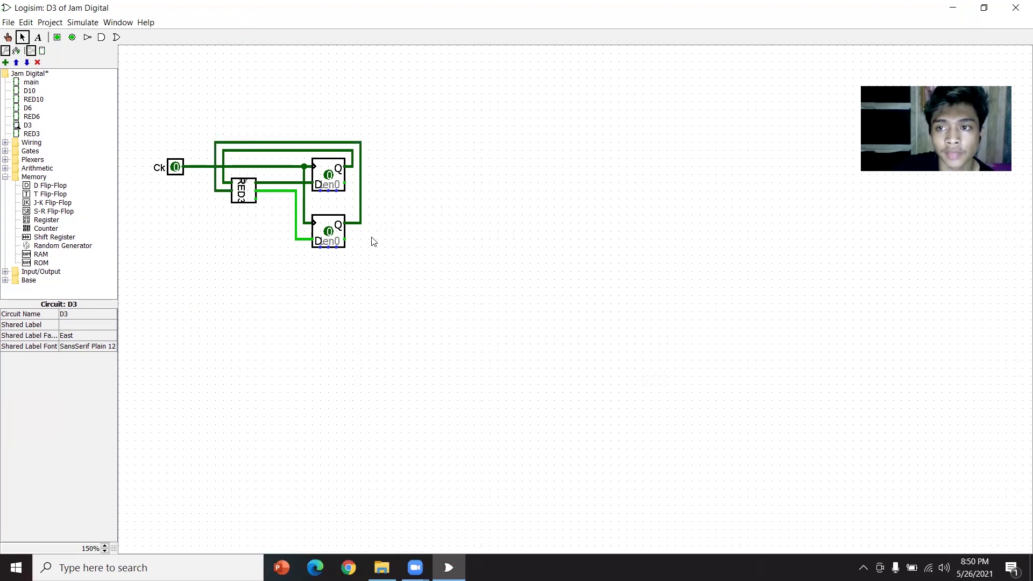
click(5, 178)
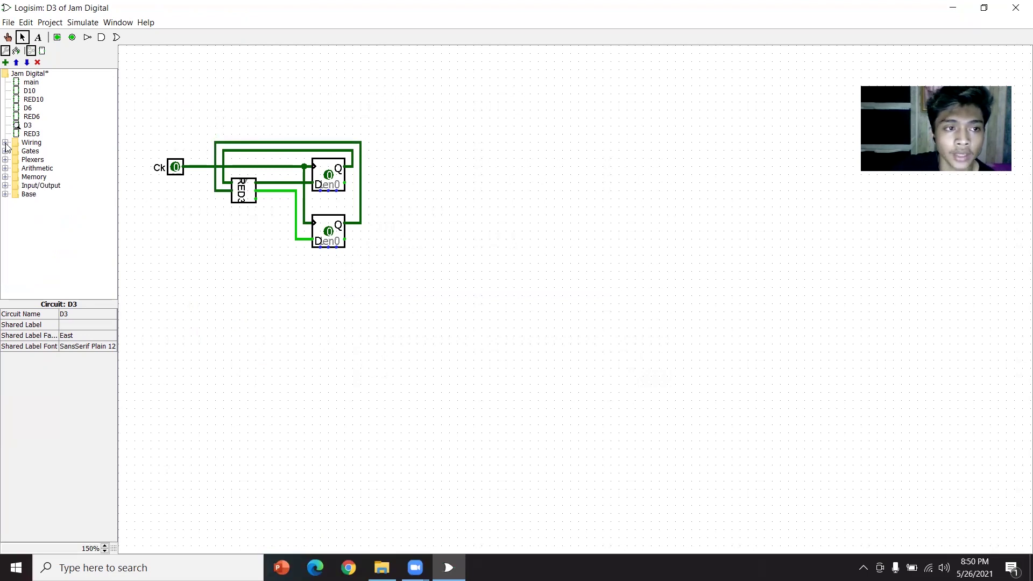
Place a 4-bit splitter with fan-out 4 to the right of the flip-flops, facing west
click(6, 143)
click(46, 151)
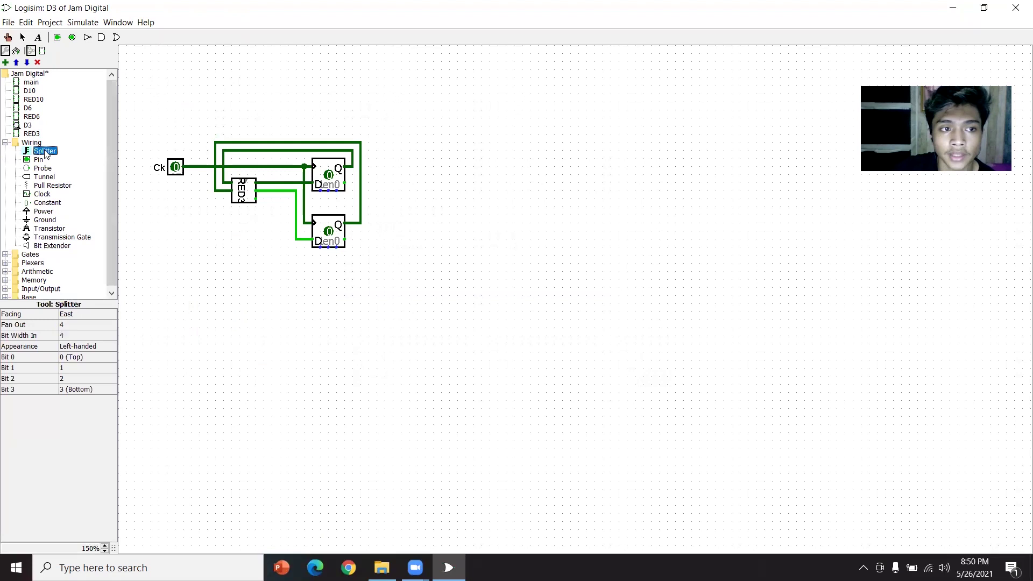
click(409, 168)
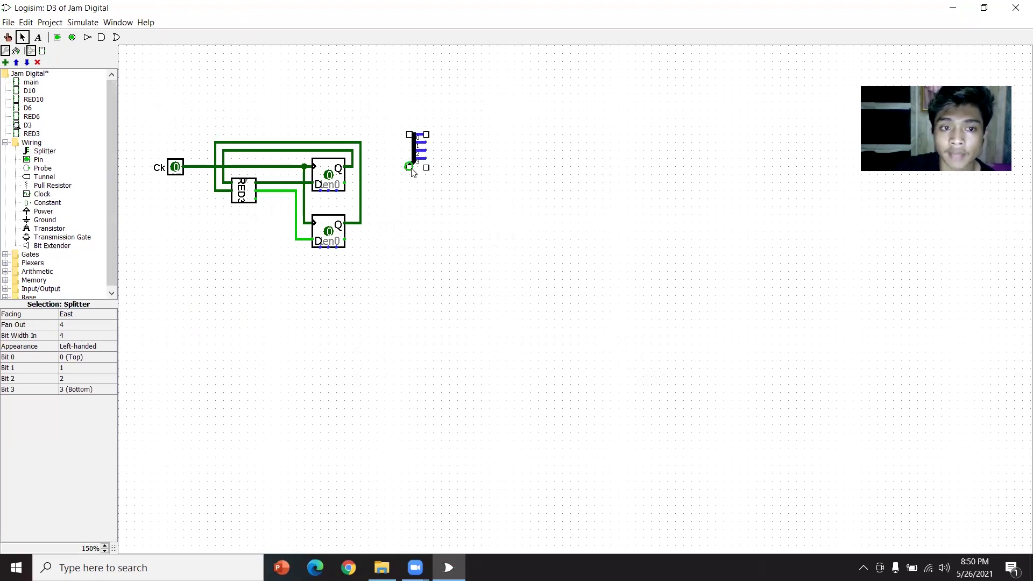
click(87, 314)
click(88, 352)
click(453, 295)
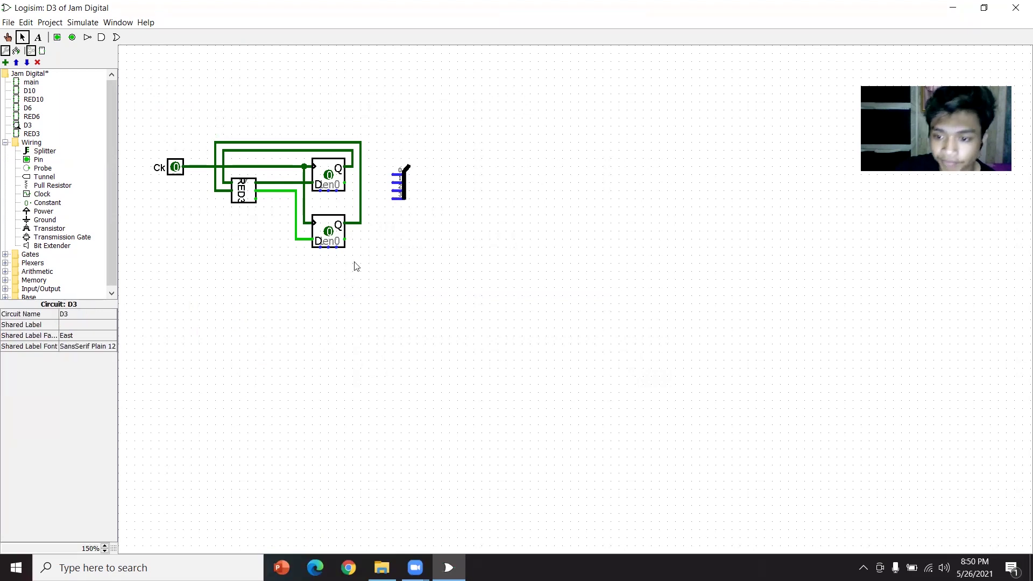
drag(407, 186, 399, 169)
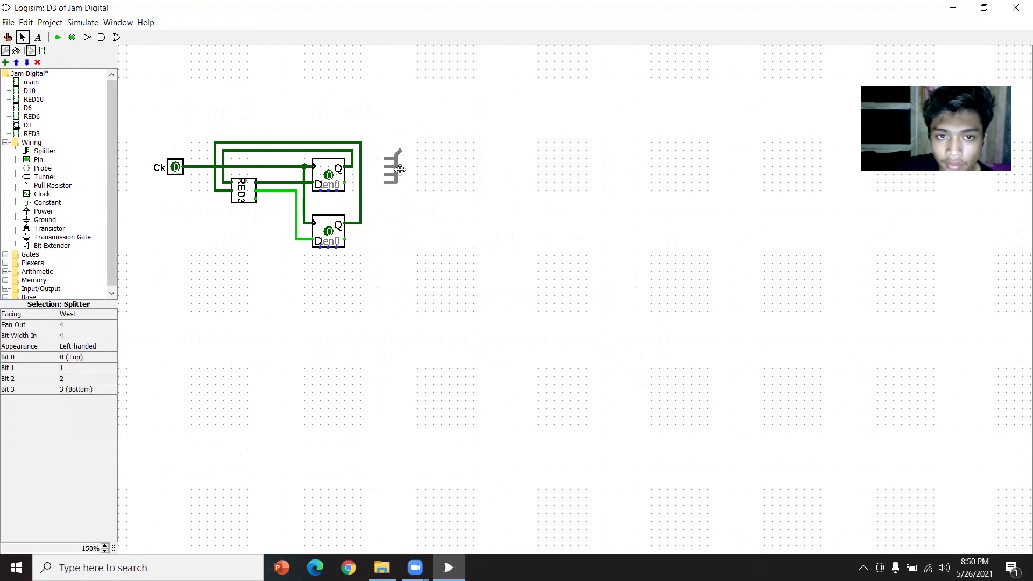
click(426, 222)
Add a 4-bit output pin labelled O on the splitter and wire the lower Q to bit 0 and the upper Q to bit 1
click(72, 37)
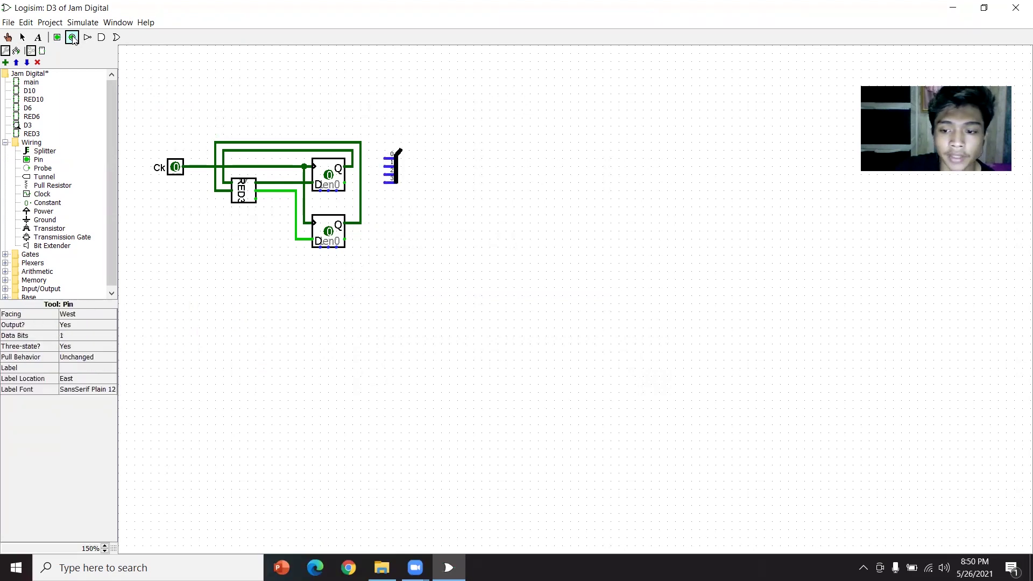
click(424, 150)
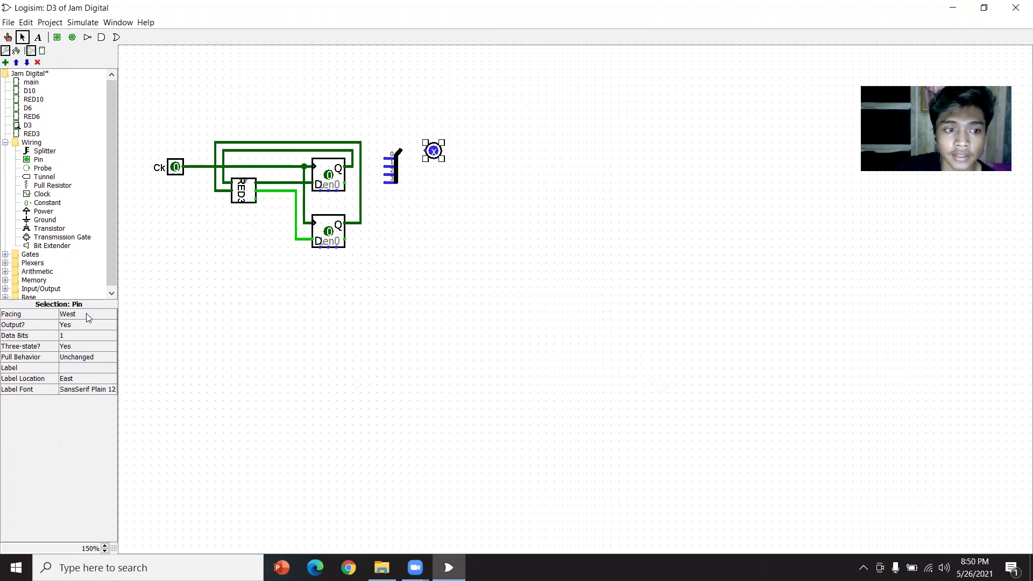
click(79, 338)
click(78, 381)
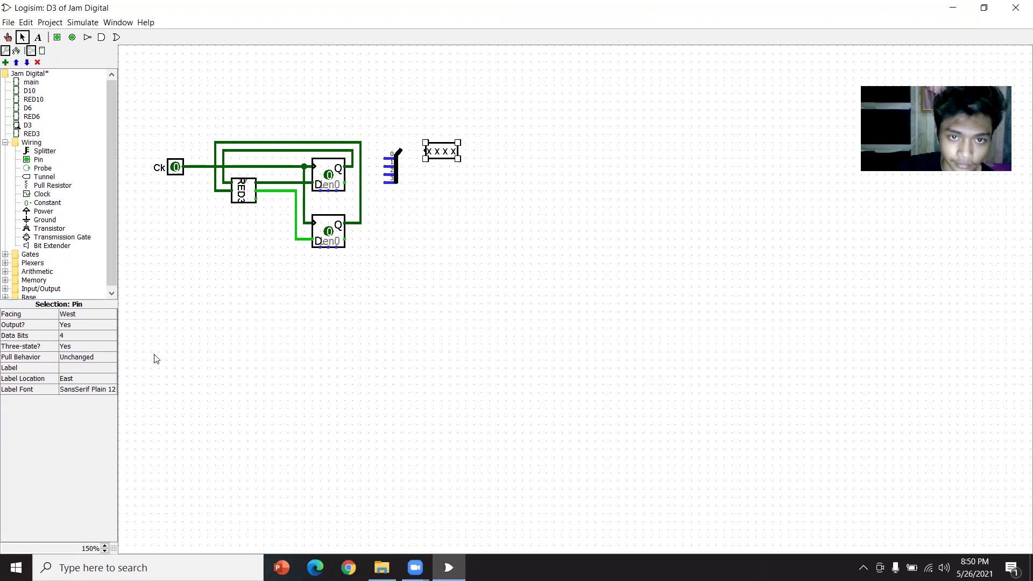
click(97, 367)
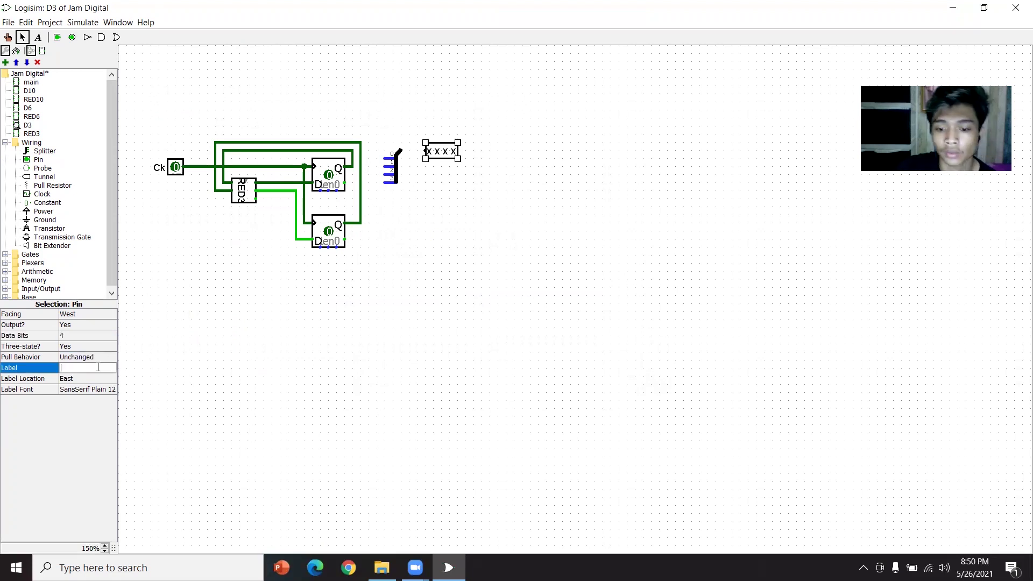
key(Return)
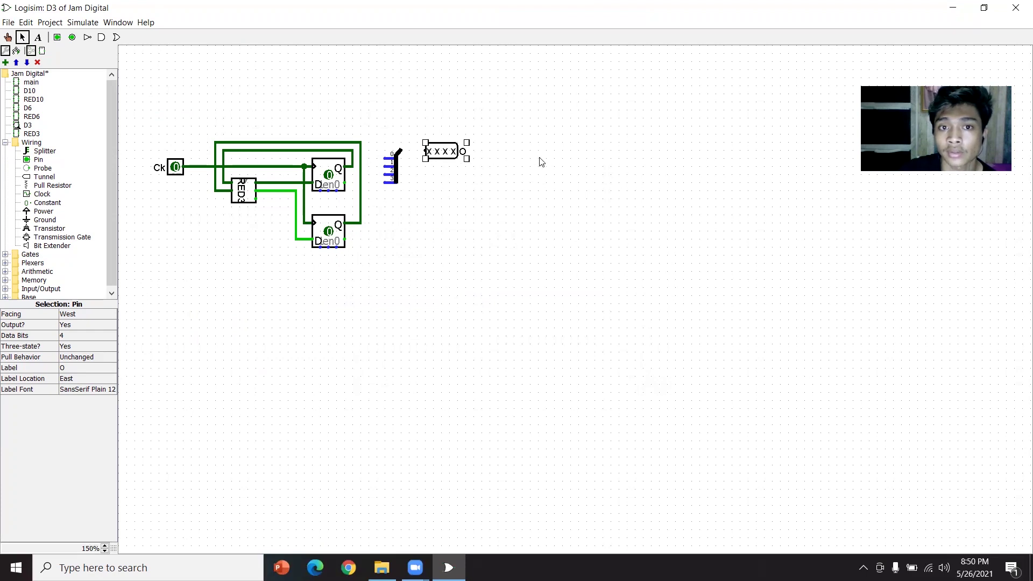
mouse_move(425, 151)
mouse_down()
mouse_move(399, 151)
mouse_move(384, 168)
mouse_move(352, 167)
mouse_move(361, 158)
mouse_up()
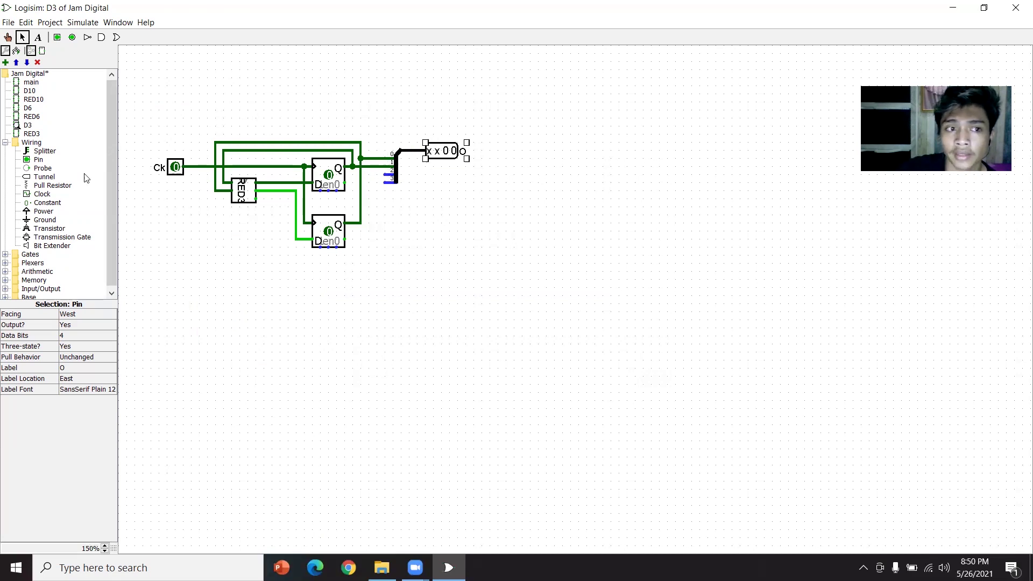
click(47, 204)
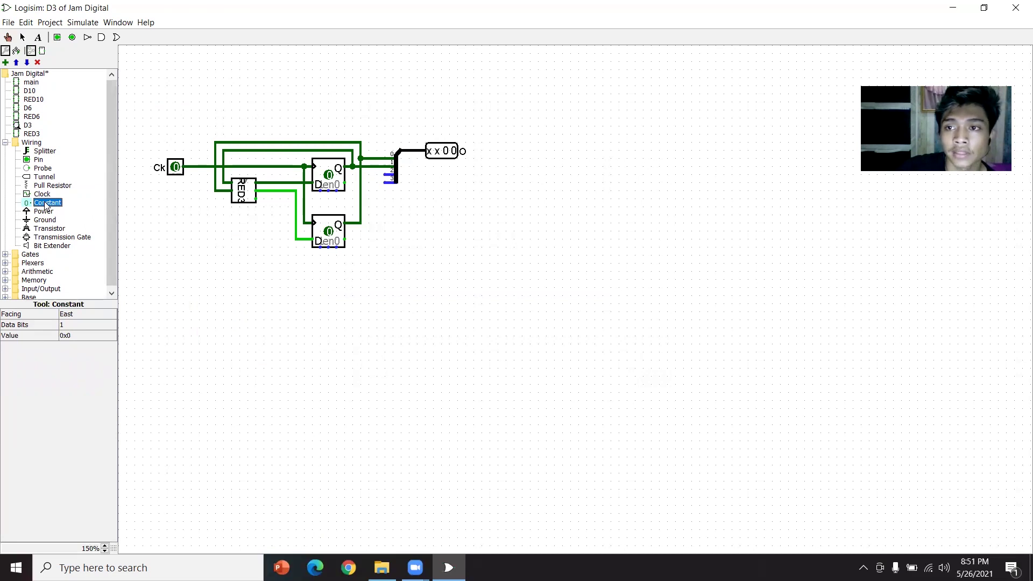
click(371, 175)
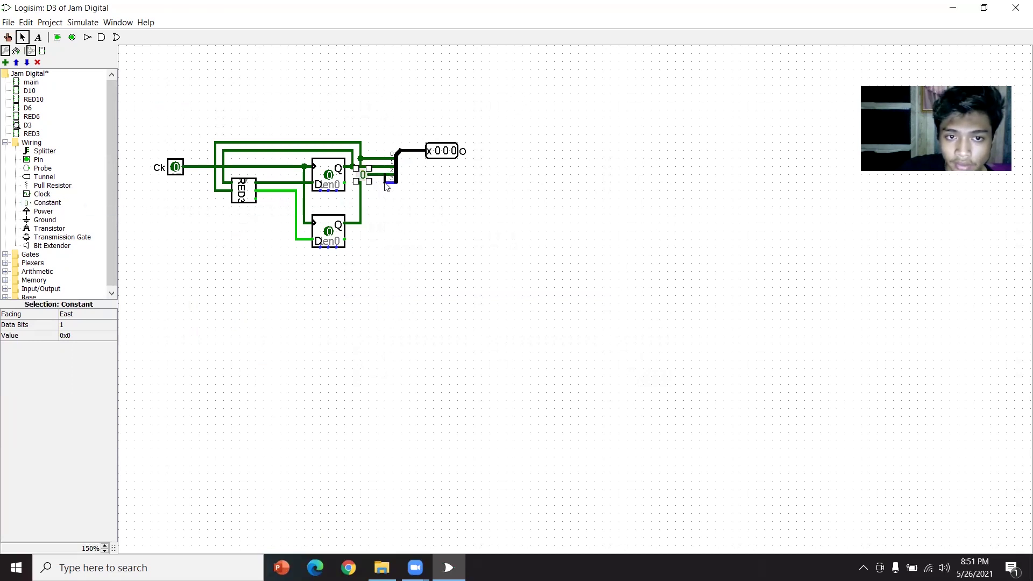
drag(386, 183, 370, 174)
click(406, 227)
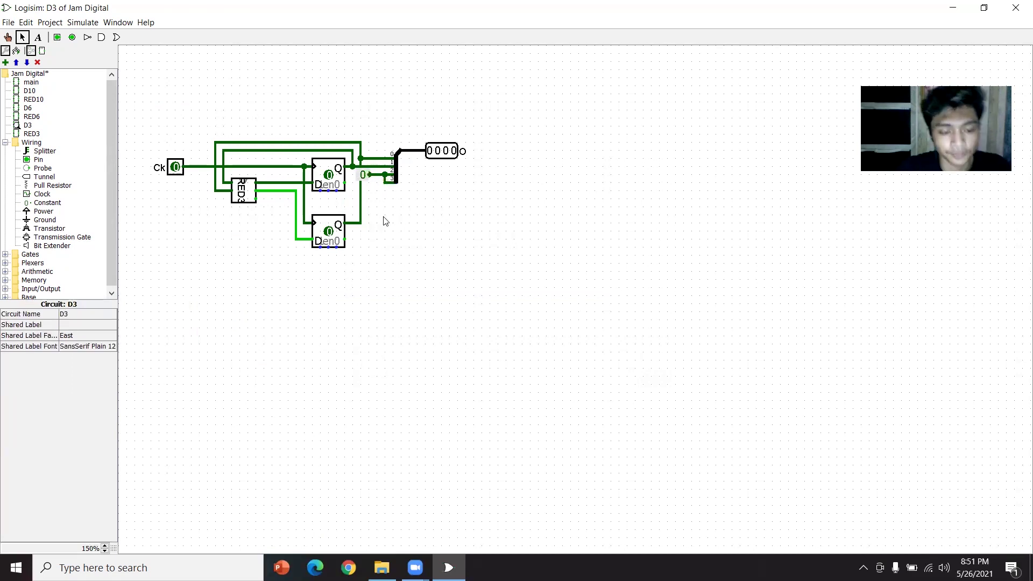
key(ctrl+z)
key(ctrl+z)
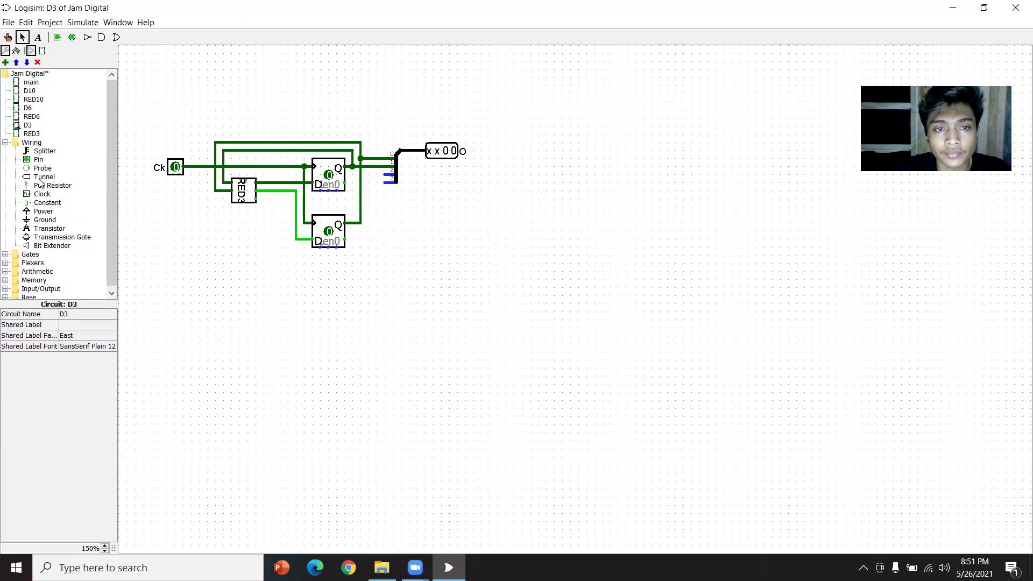
Place a 1-bit constant 0x0 beside the splitter and wire it to bits 2 and 3
click(45, 203)
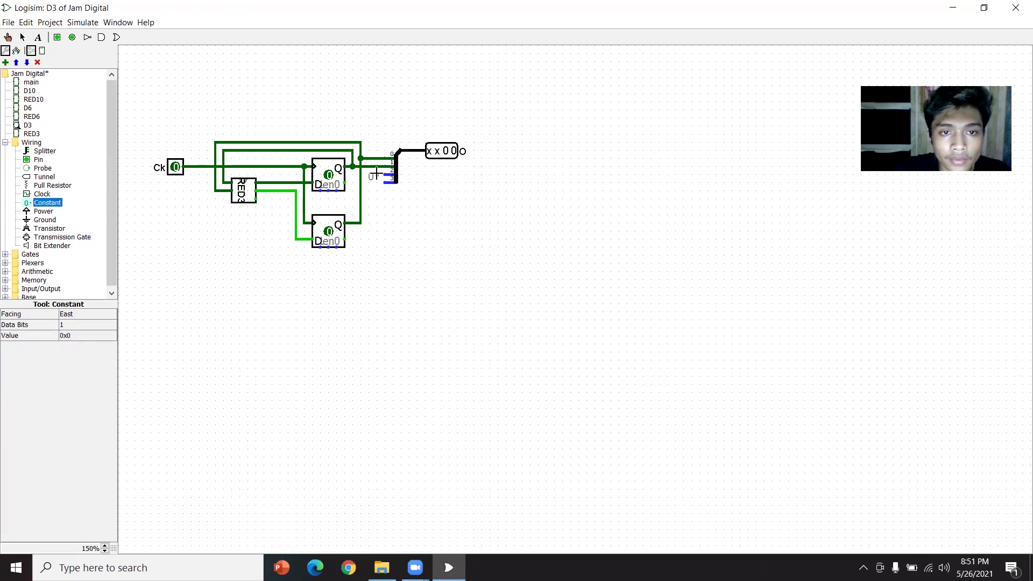
click(377, 175)
drag(383, 174, 385, 183)
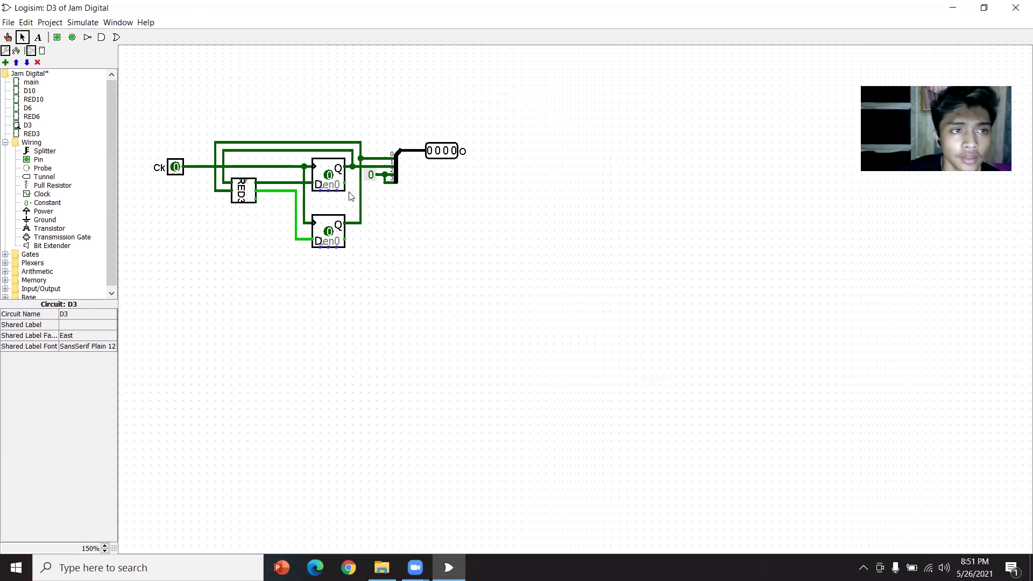
Add a 1-bit output pin labelled R below the splitter in D3 and wire it to RED3's lowest output
click(72, 38)
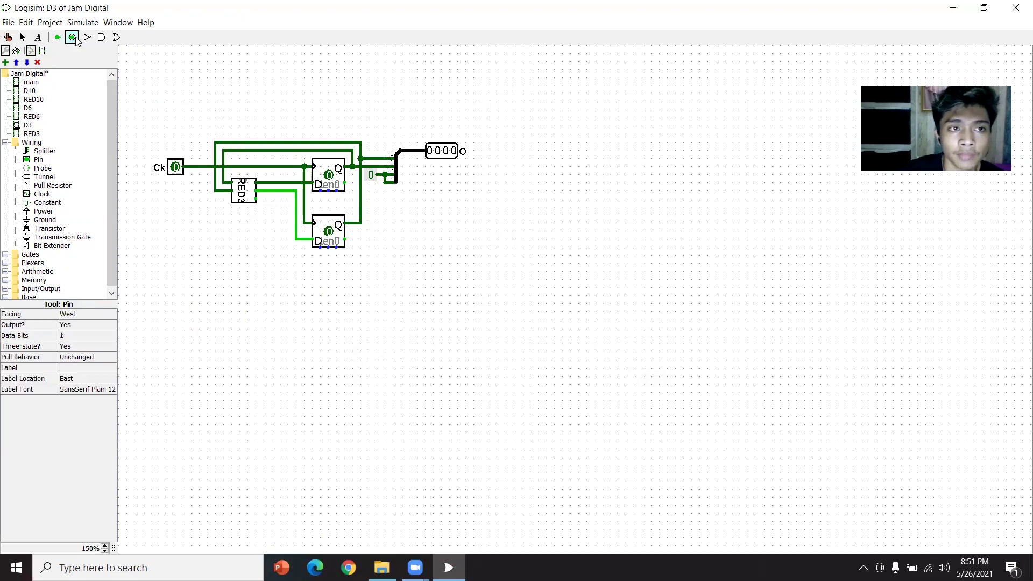
click(393, 203)
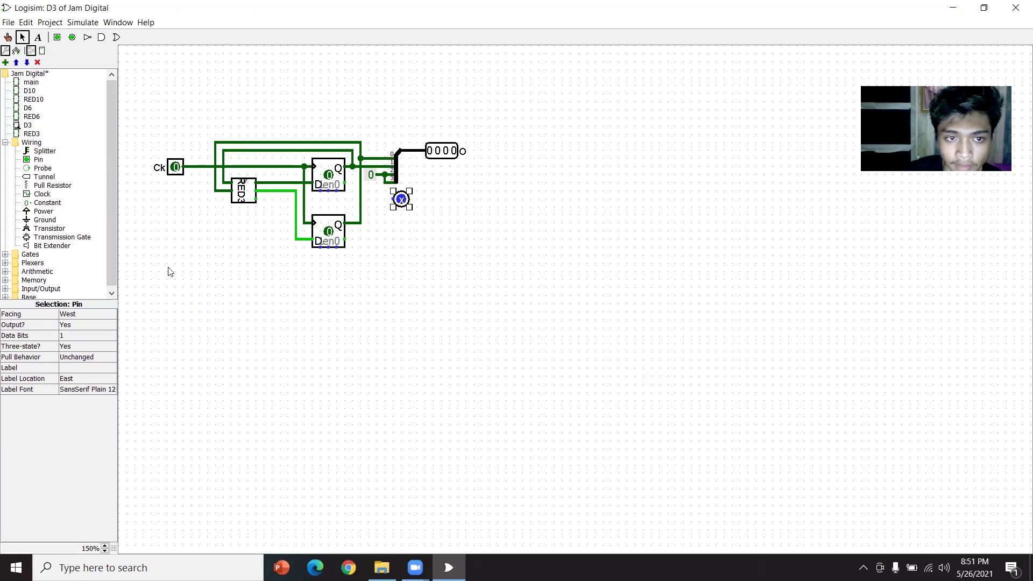
click(73, 369)
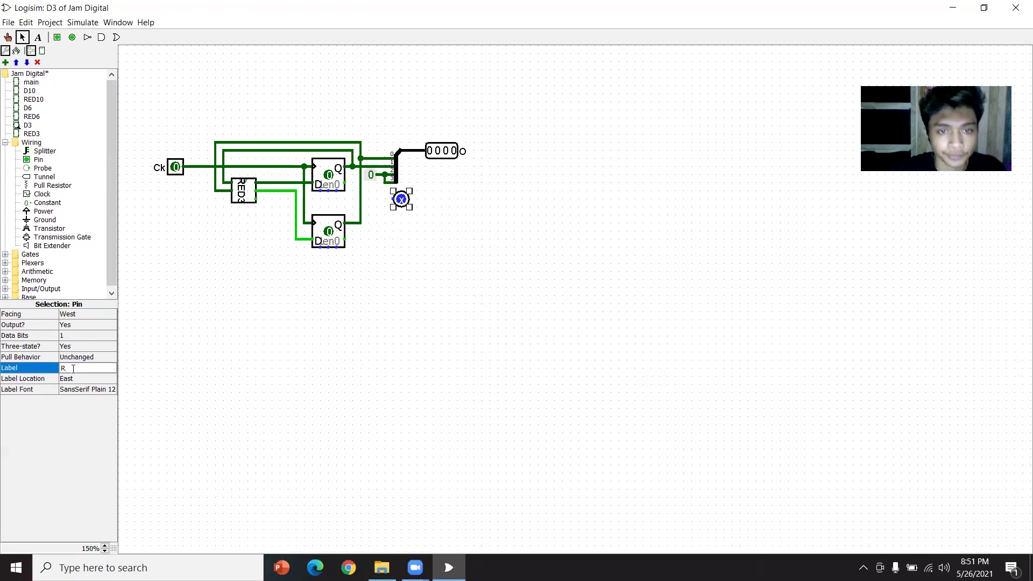
text(R)
key(Return)
drag(394, 200, 256, 199)
click(495, 296)
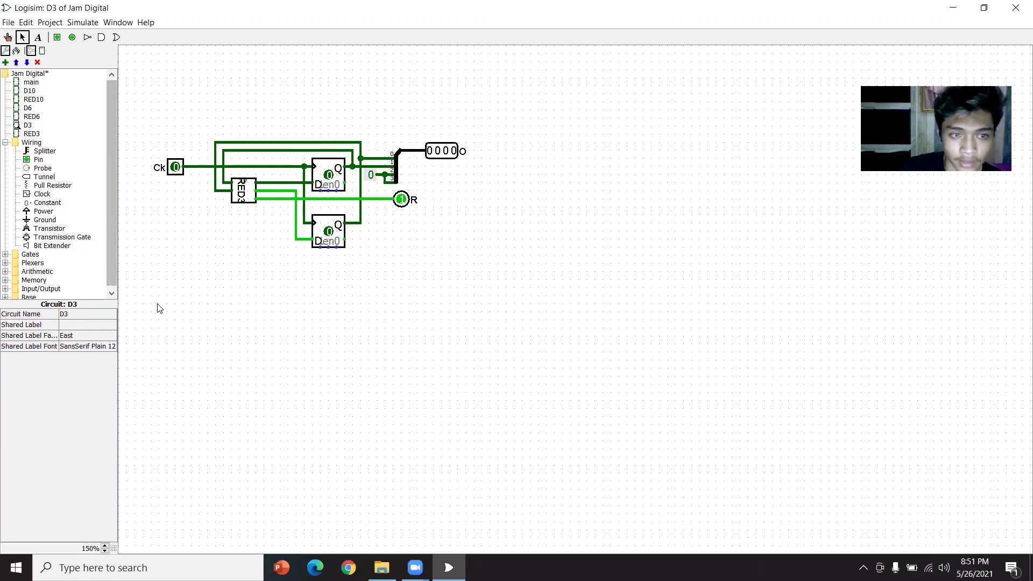
Set the D3 circuit's shared label to D3 and open the RED3 circuit
click(76, 324)
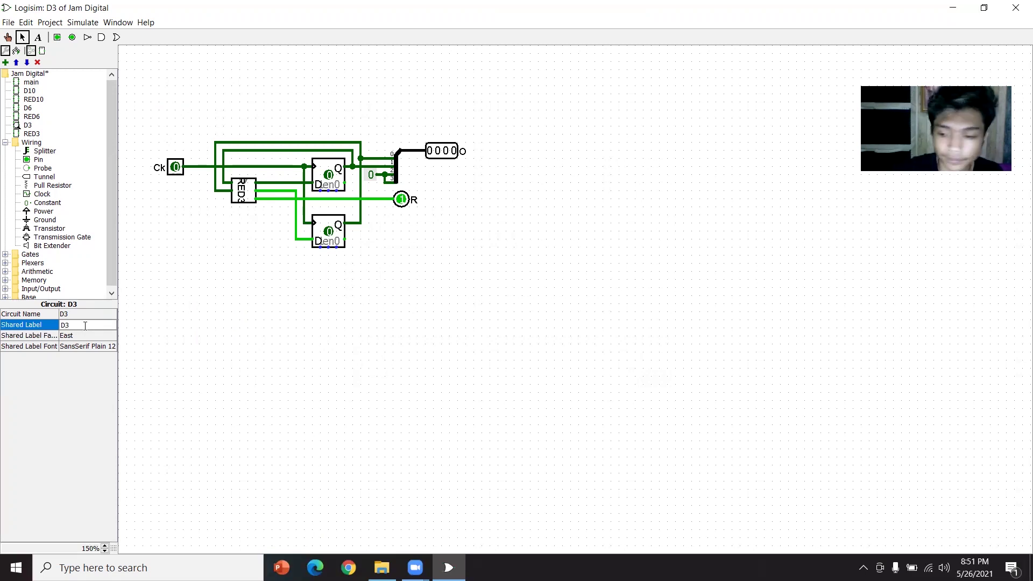
key(Return)
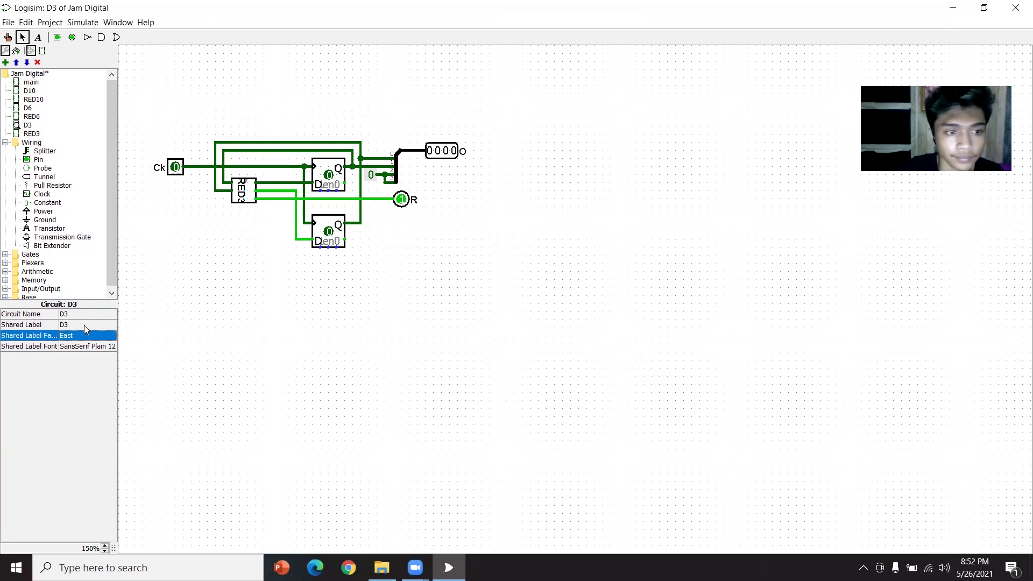
click(6, 143)
double_click(31, 134)
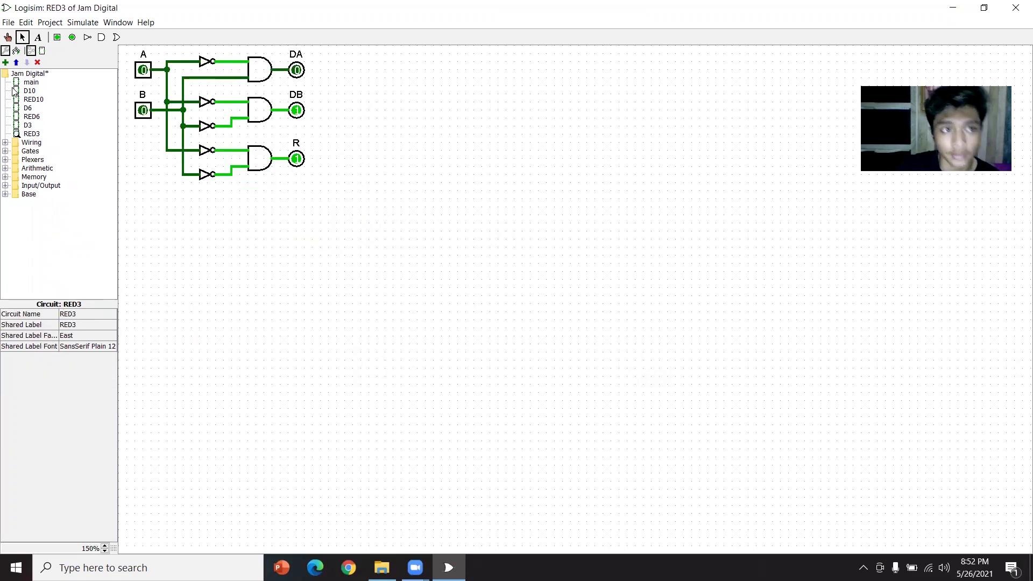
Add two new circuits named D24 and RED24 to the project
click(5, 66)
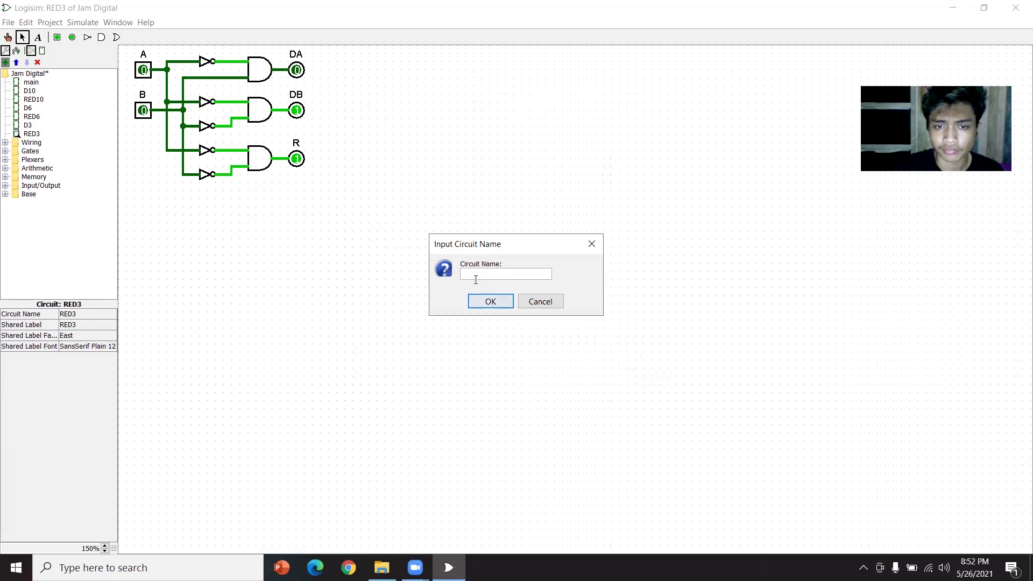
text(D)
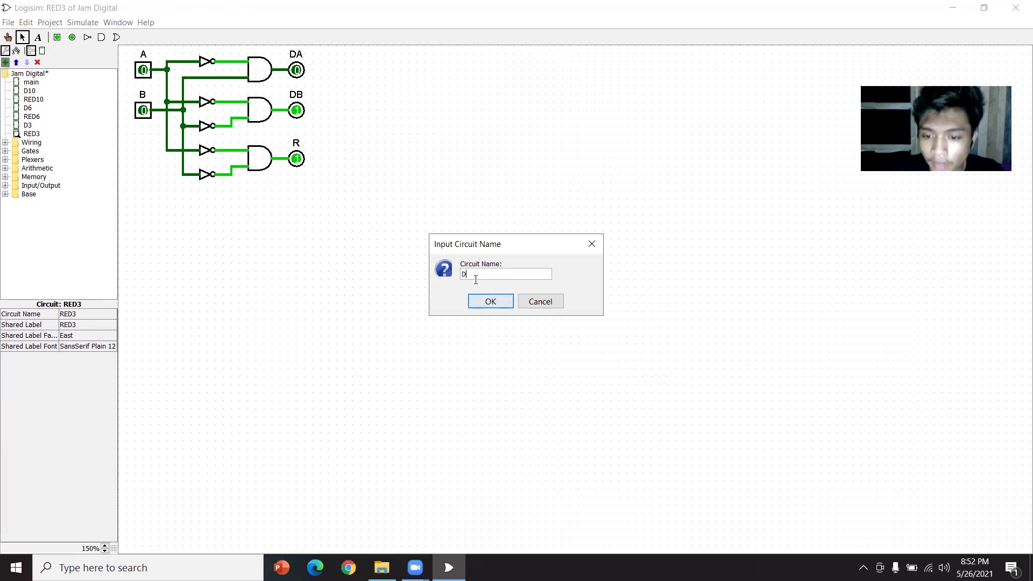
text(24)
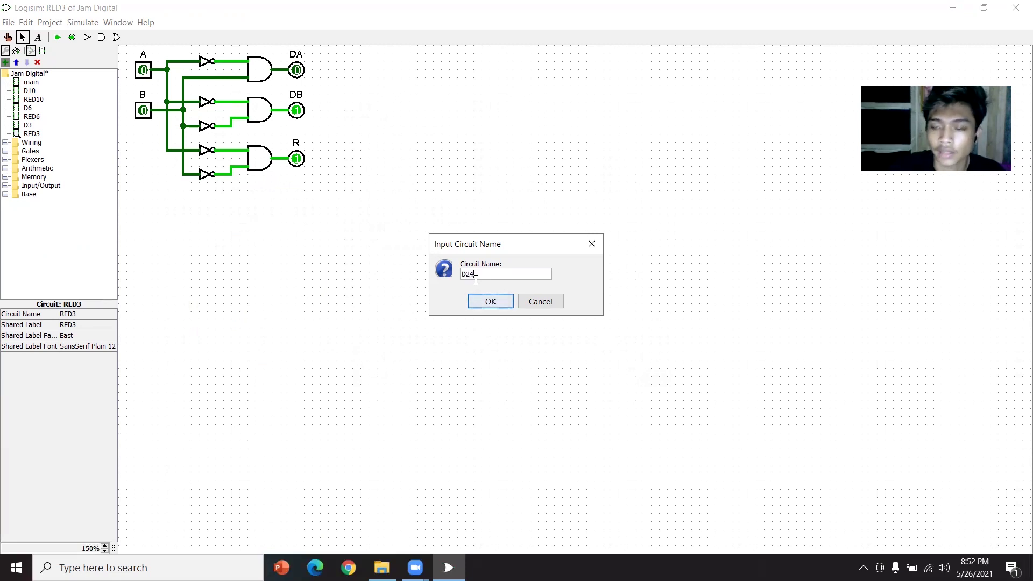
key(Return)
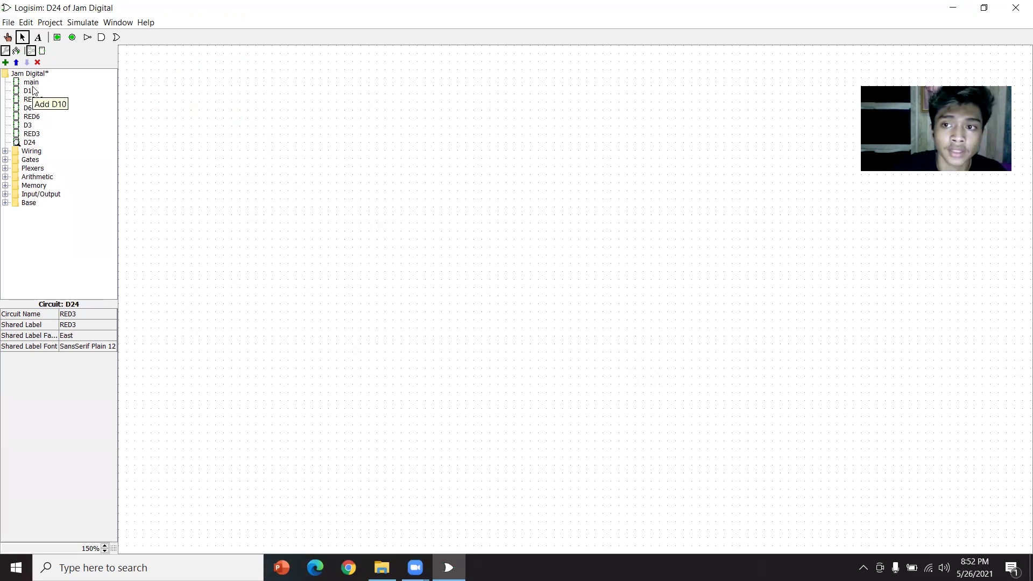
click(6, 62)
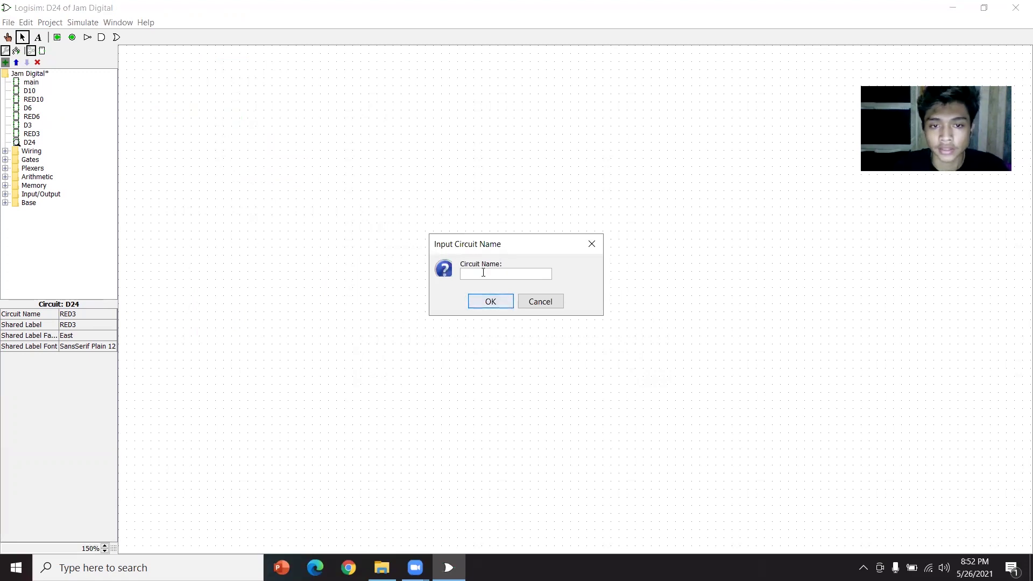
text(RED24)
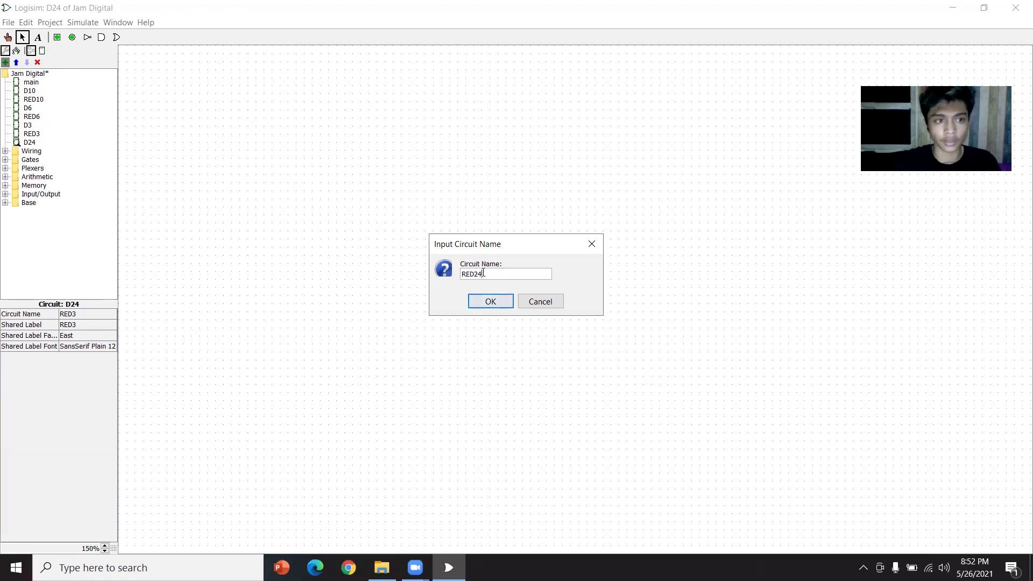
key(Return)
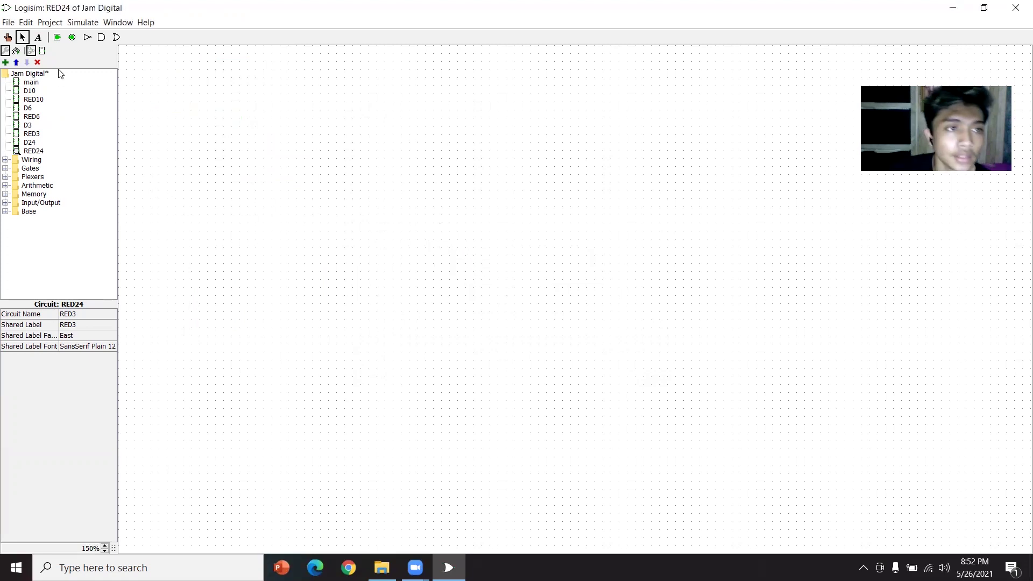
Open the combinational analysis of RED24 and add the inputs A, B, C, D and H10
click(50, 23)
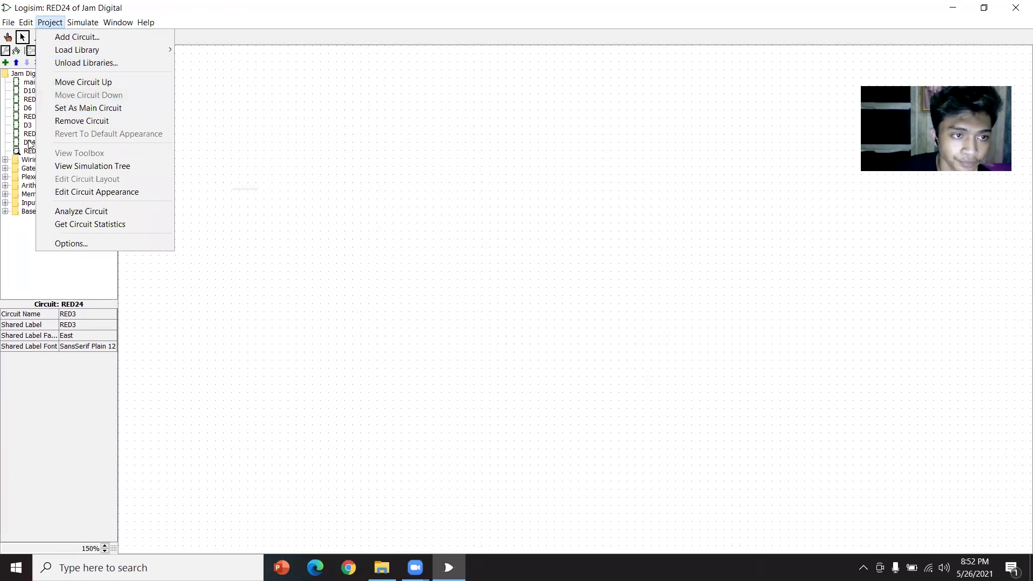
click(99, 214)
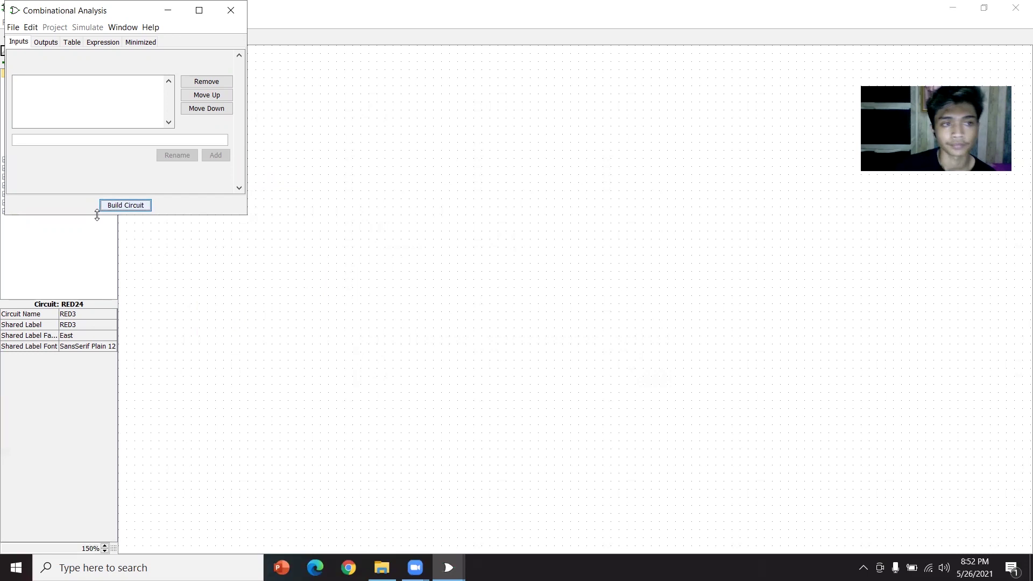
click(119, 139)
text(A)
key(Return)
text(B)
key(Return)
text(C)
key(Return)
text(D)
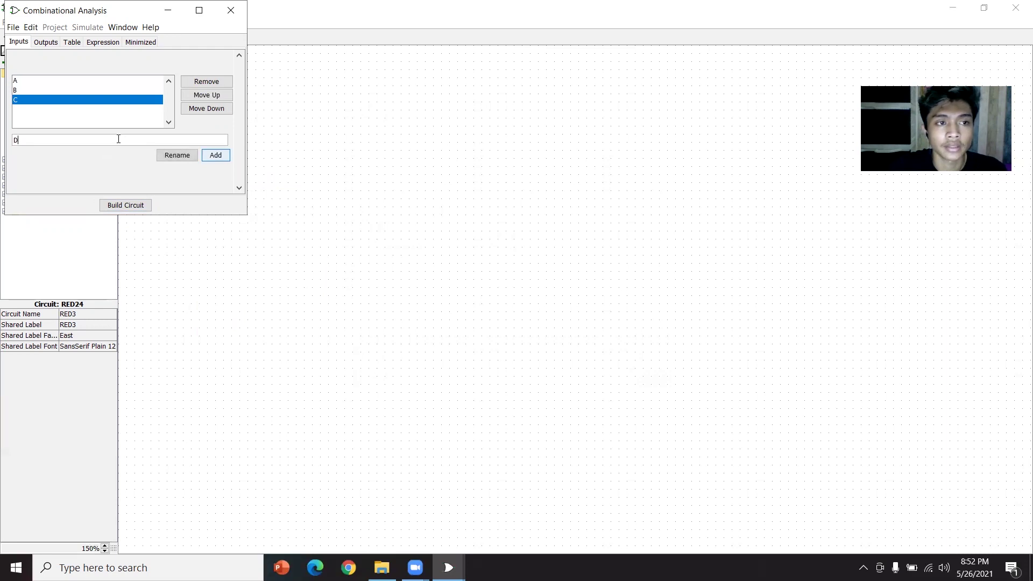
key(Return)
text(H10)
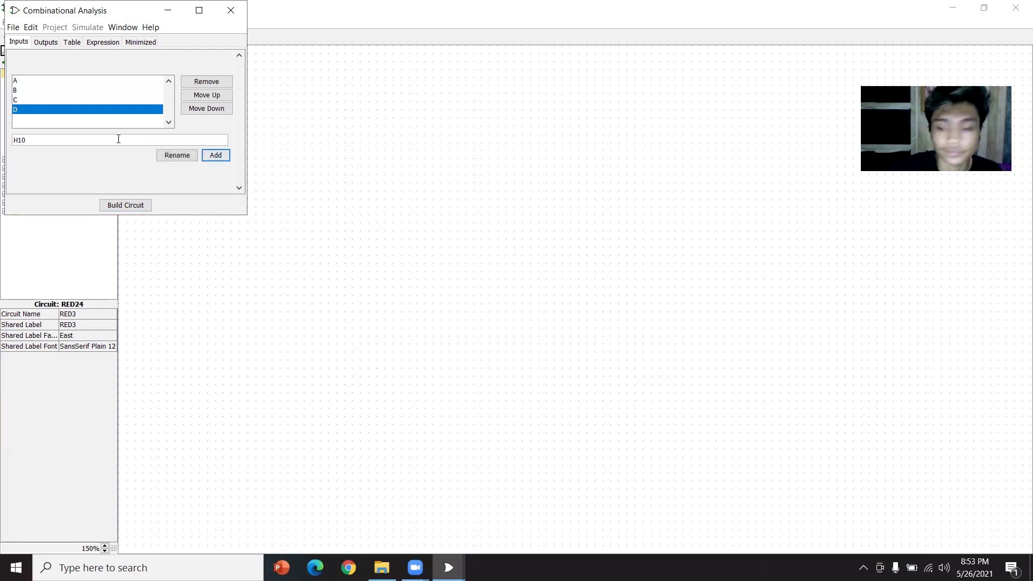
key(Return)
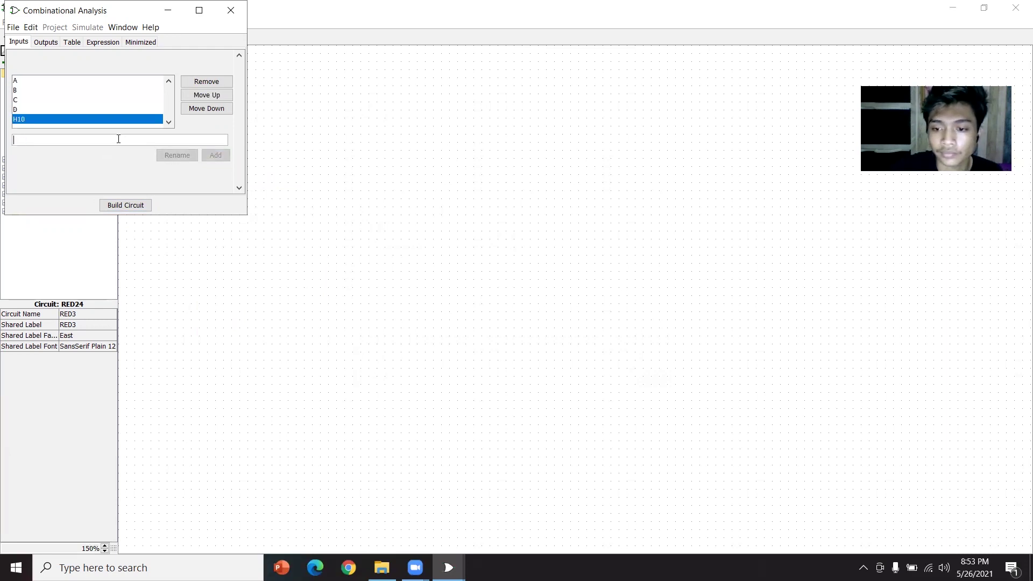
Add the outputs DA, DB, DC, DD and R to the RED24 analysis
click(45, 42)
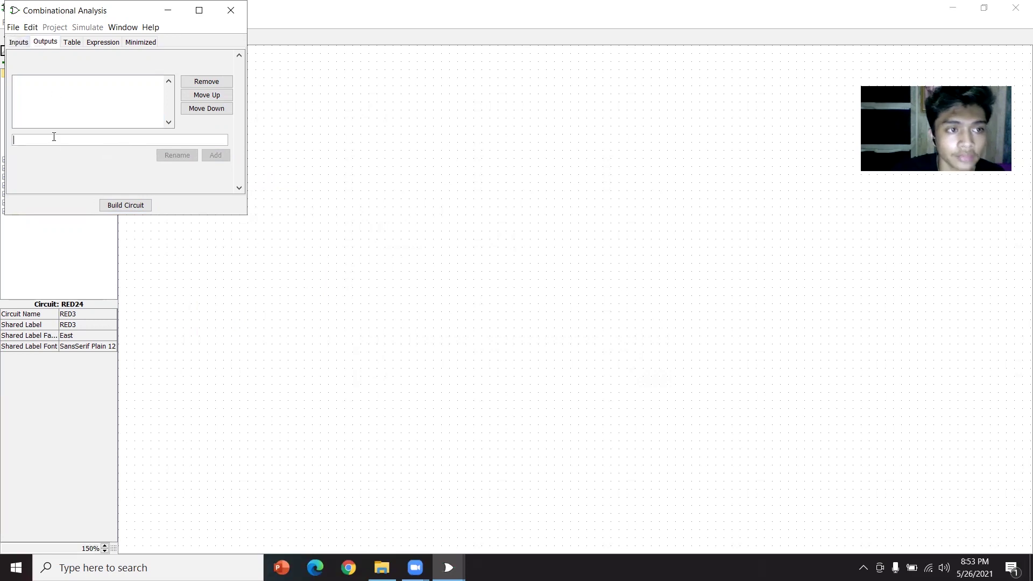
text(DA)
key(Return)
text(DB)
key(Return)
text(DC)
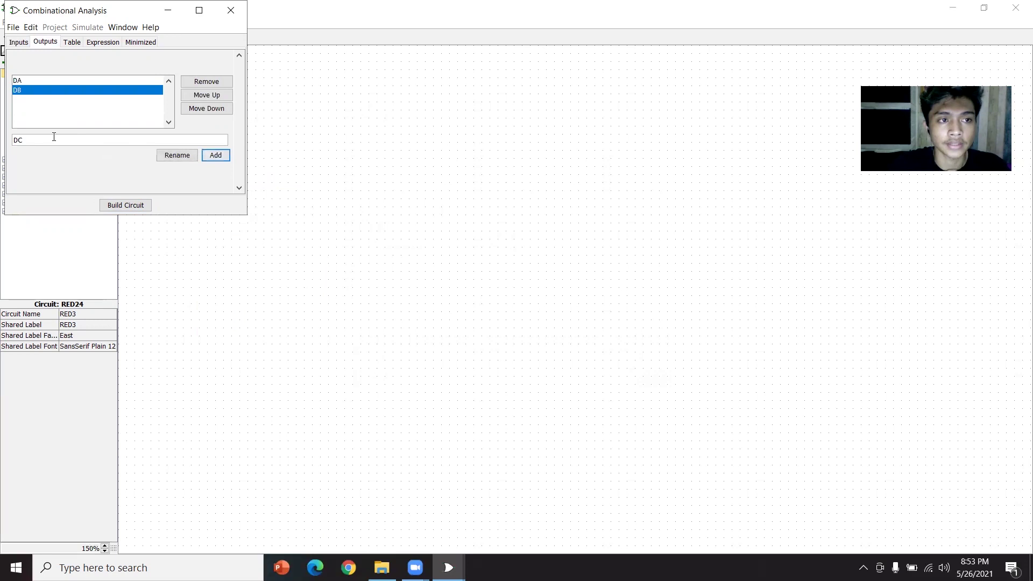
key(Return)
text(DD)
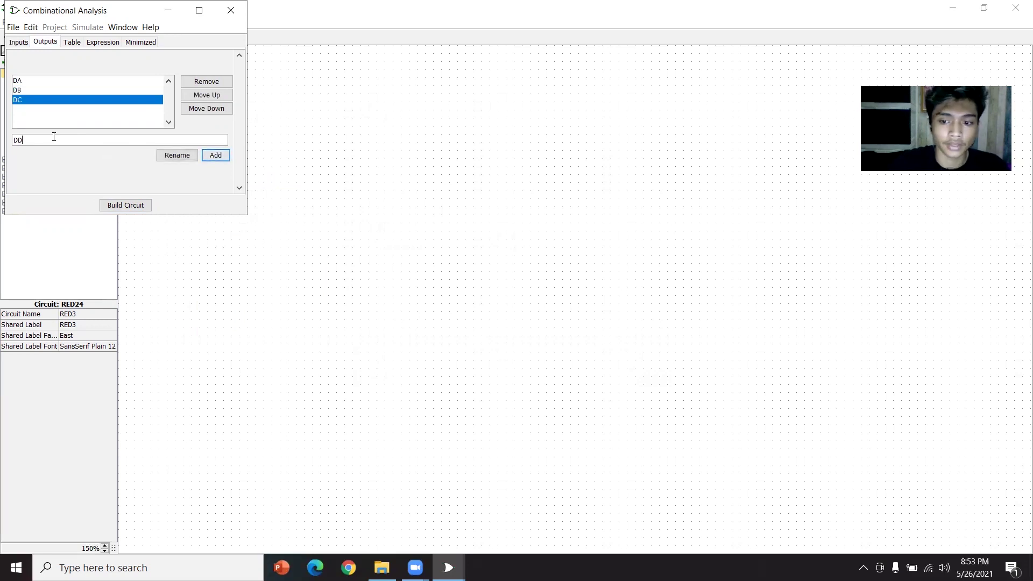
key(Return)
text(R)
key(Return)
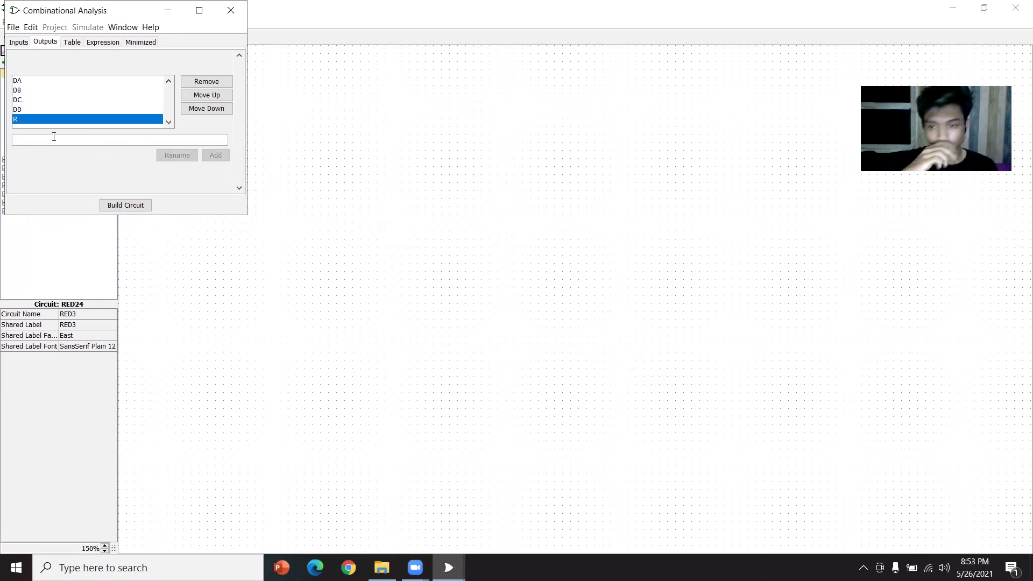
Build the circuit as RED24, replacing the existing one, and close the combinational analysis
click(126, 206)
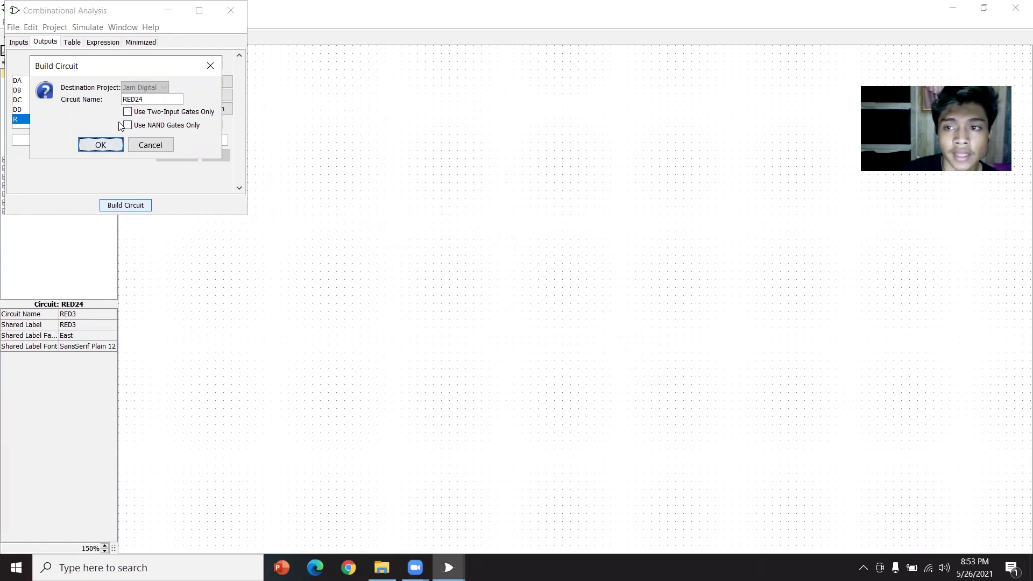
click(101, 144)
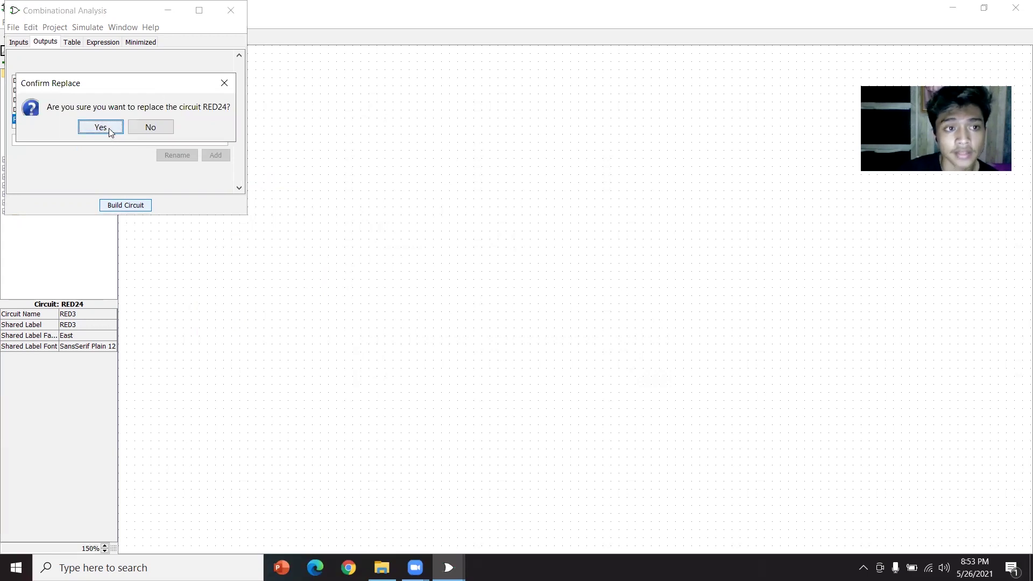
click(101, 127)
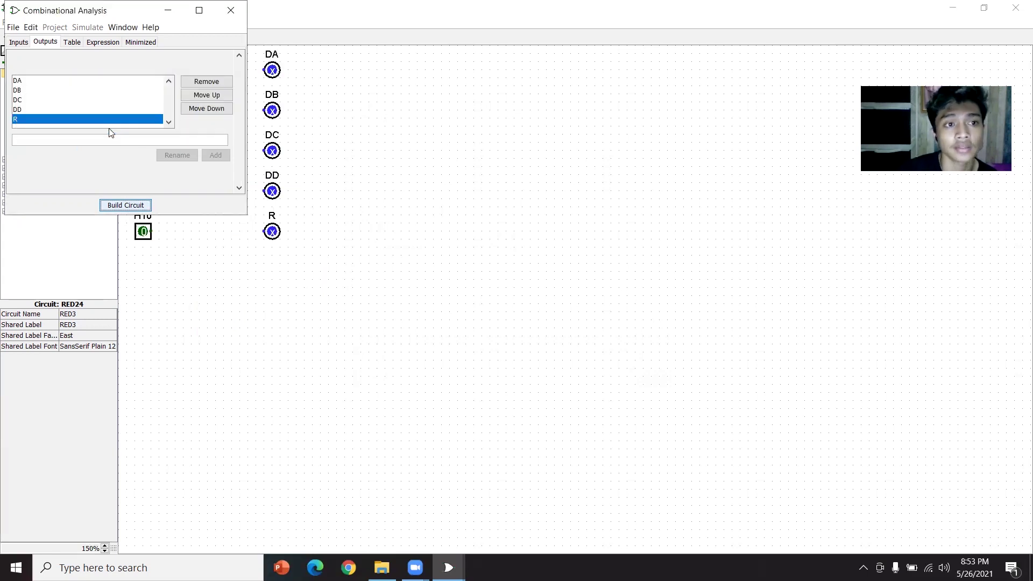
click(232, 12)
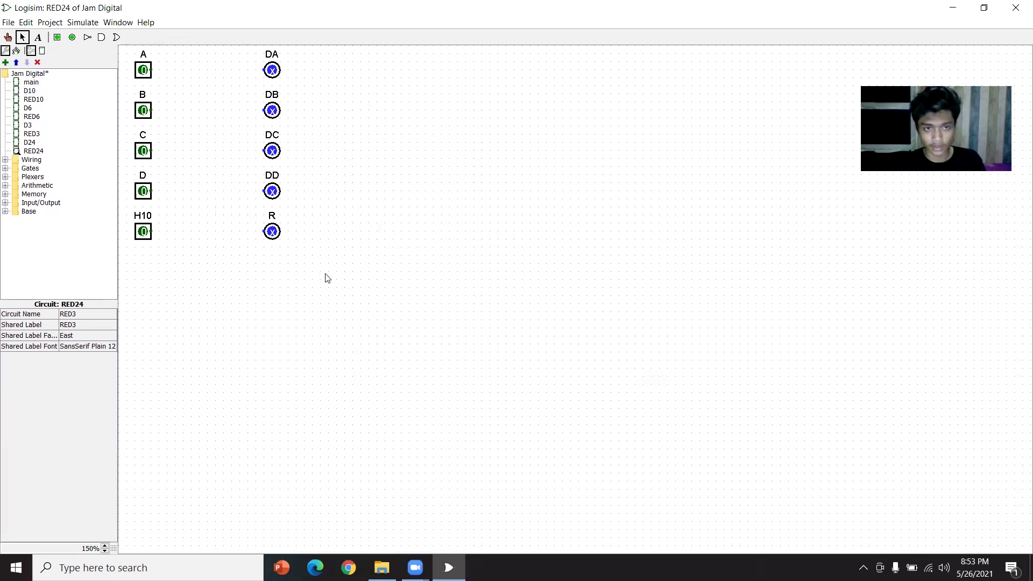
Move all of RED24's pins away from the canvas corner and shift the five output pins farther right of the inputs
drag(384, 288, 232, 52)
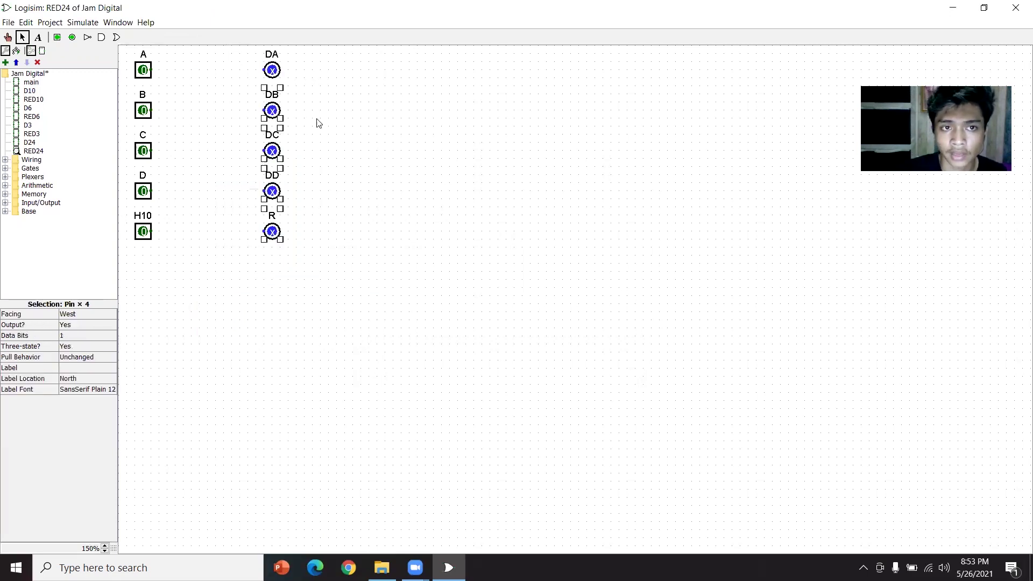
mouse_move(273, 71)
mouse_down()
mouse_move(683, 78)
mouse_move(264, 66)
mouse_up()
key(ctrl+a)
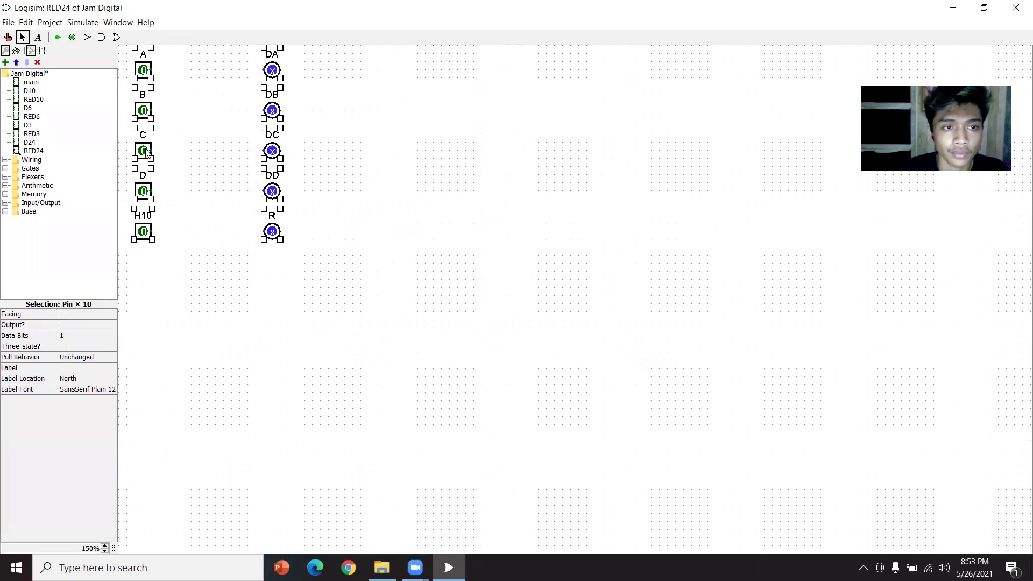
drag(146, 152, 252, 241)
drag(498, 350, 348, 125)
drag(377, 158, 643, 157)
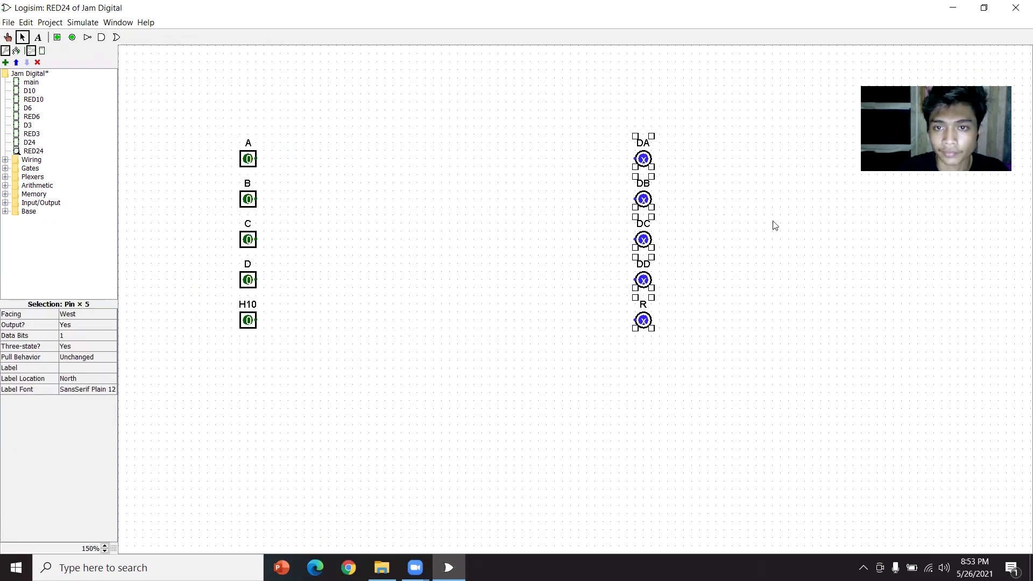
click(774, 225)
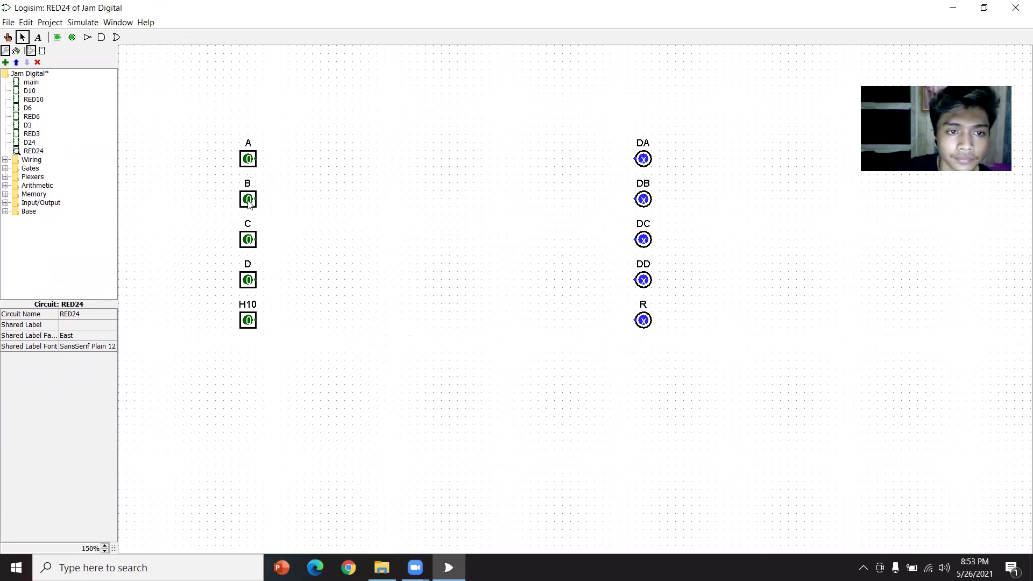
Move input pins B, C and D up so that A to D are closer together with even spacing
drag(249, 202, 249, 193)
drag(251, 241, 251, 224)
click(248, 280)
drag(248, 280, 248, 255)
click(347, 308)
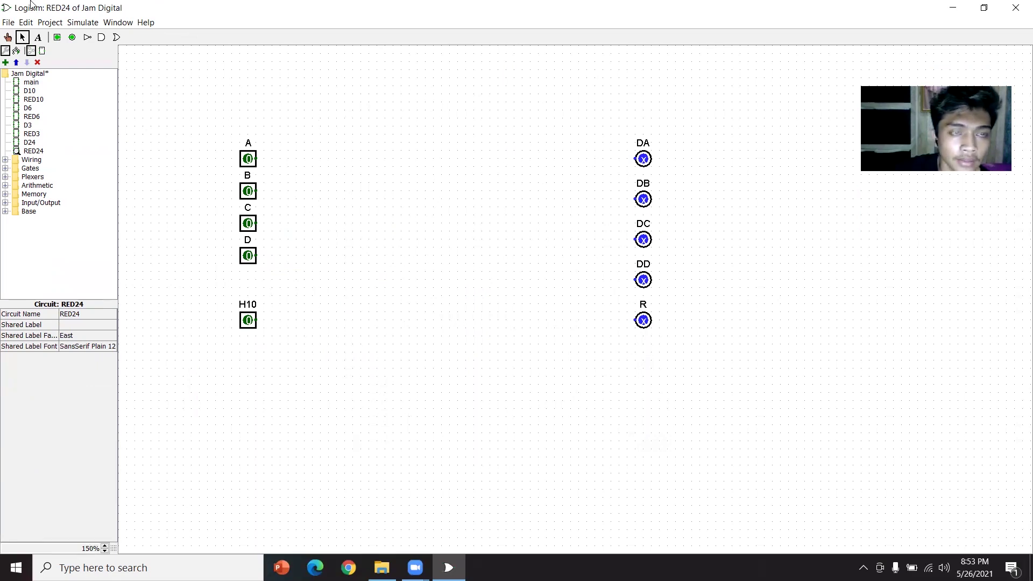
Place a RED10 subcircuit beside the input pins and wire A, B, C and D to its four inputs
click(28, 101)
click(329, 151)
drag(314, 154, 257, 256)
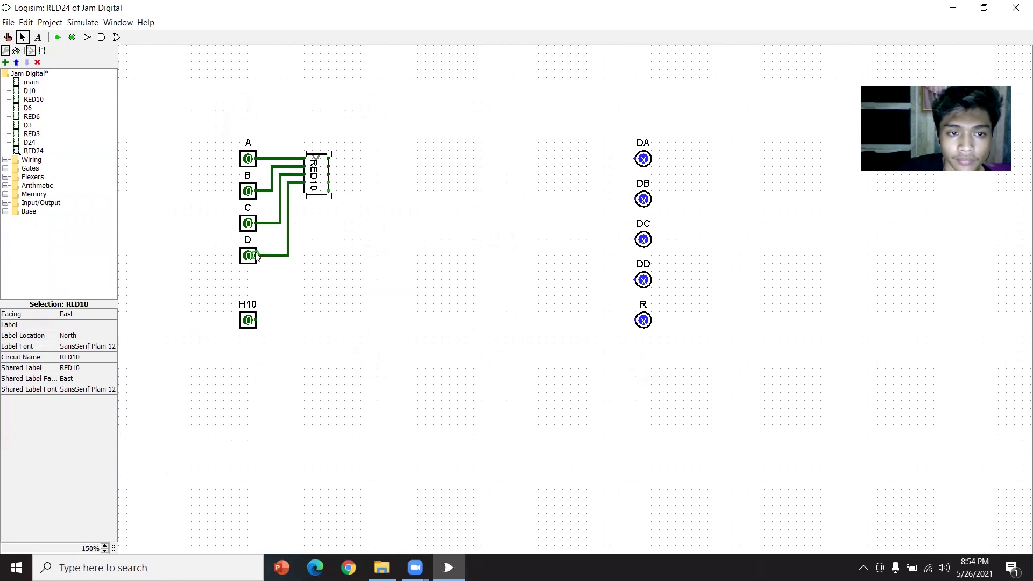
click(340, 282)
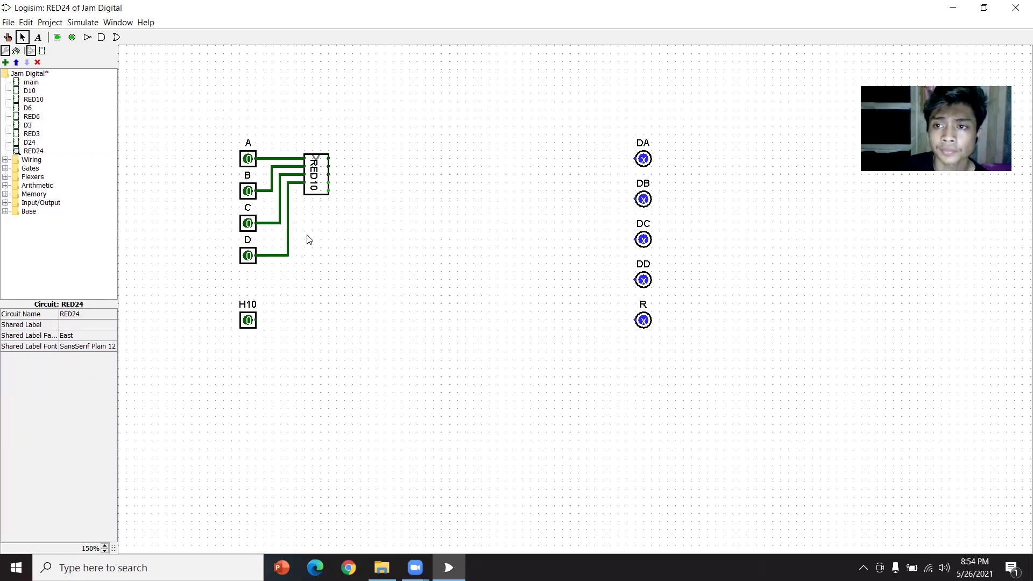
Place a splitter beside RED10's outputs and set both its fan out and its bit width in to 5
click(5, 159)
click(35, 169)
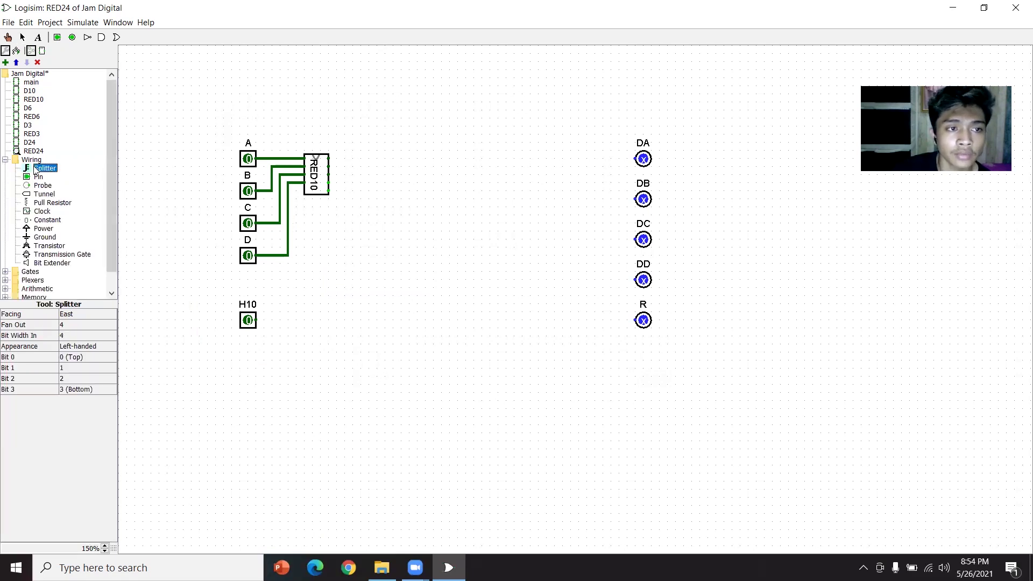
click(361, 183)
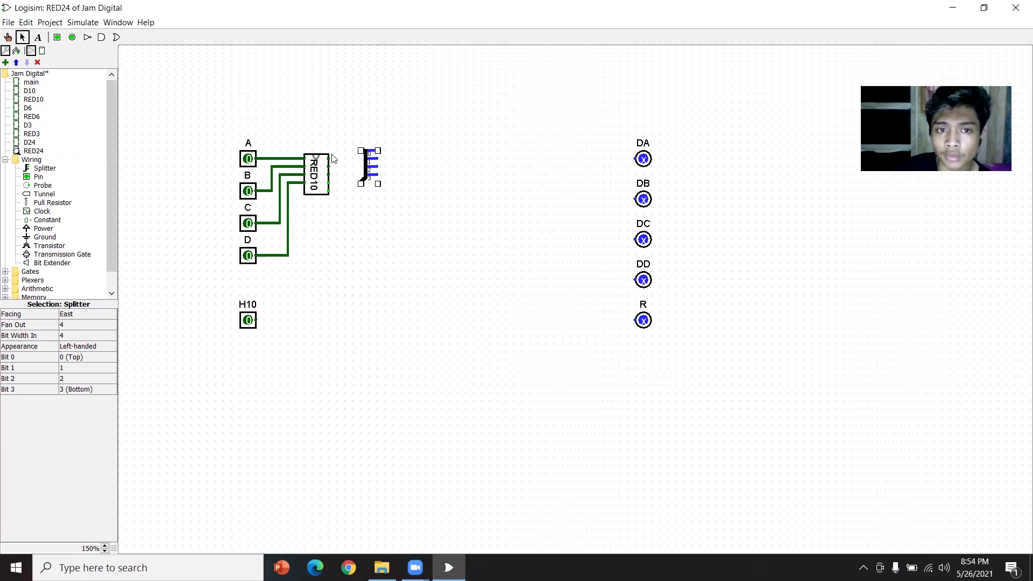
click(70, 324)
click(70, 344)
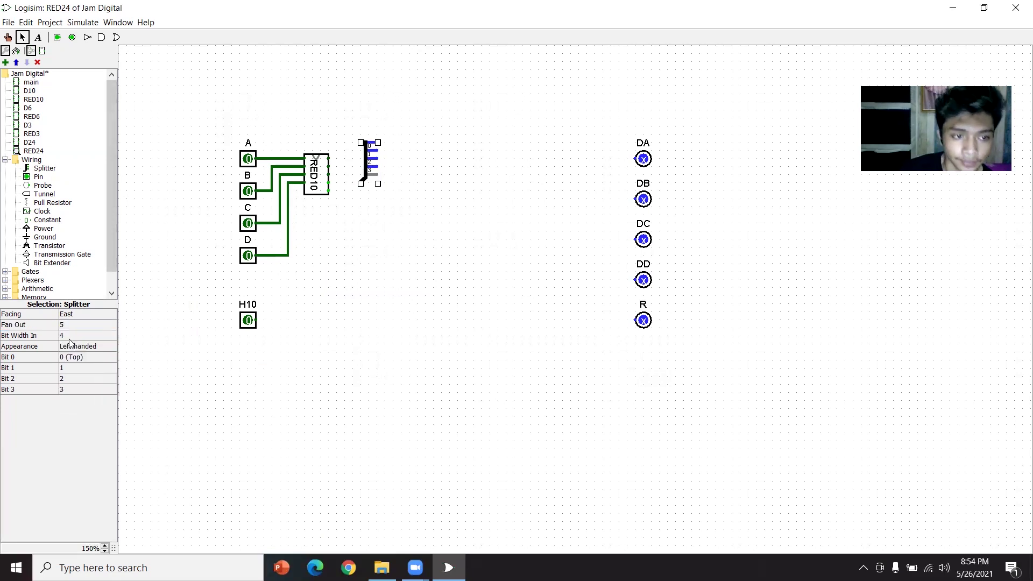
click(70, 335)
click(70, 356)
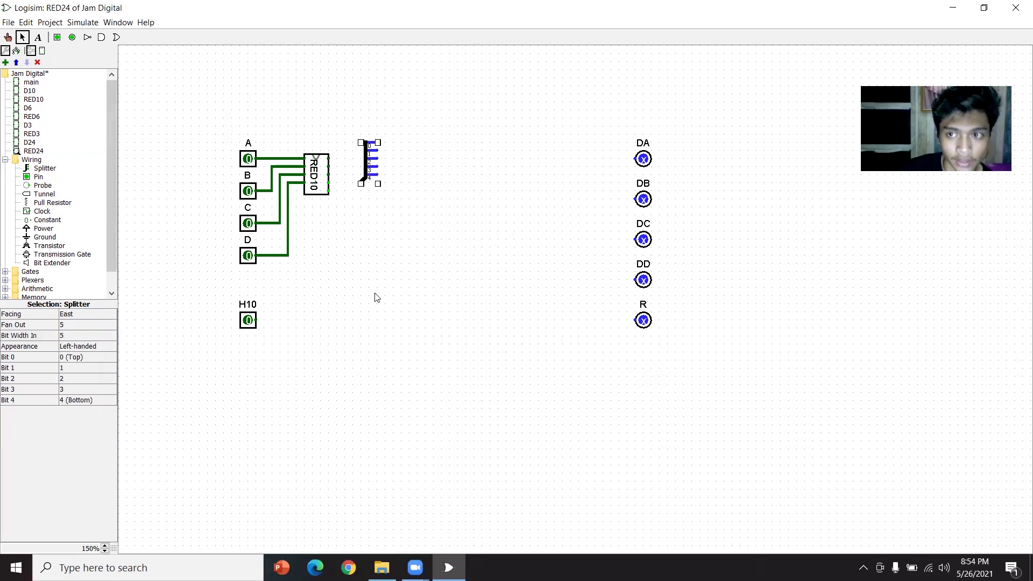
Face the splitter west and wire RED10's five outputs to its five branches
click(99, 315)
click(91, 350)
click(384, 243)
mouse_move(345, 202)
mouse_down()
mouse_move(371, 179)
mouse_move(369, 168)
mouse_move(330, 158)
mouse_move(344, 169)
mouse_move(329, 167)
mouse_move(340, 184)
mouse_move(329, 190)
mouse_up()
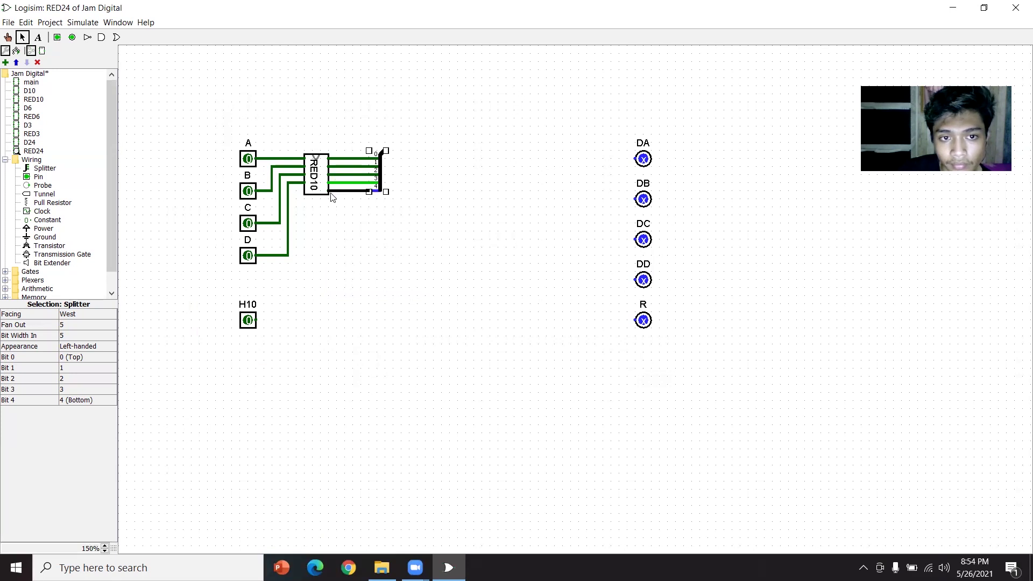
Move the five output pins DA, DB, DC, DD and R together farther right of the circuit
click(514, 112)
drag(542, 106, 710, 357)
drag(643, 320, 682, 318)
click(609, 342)
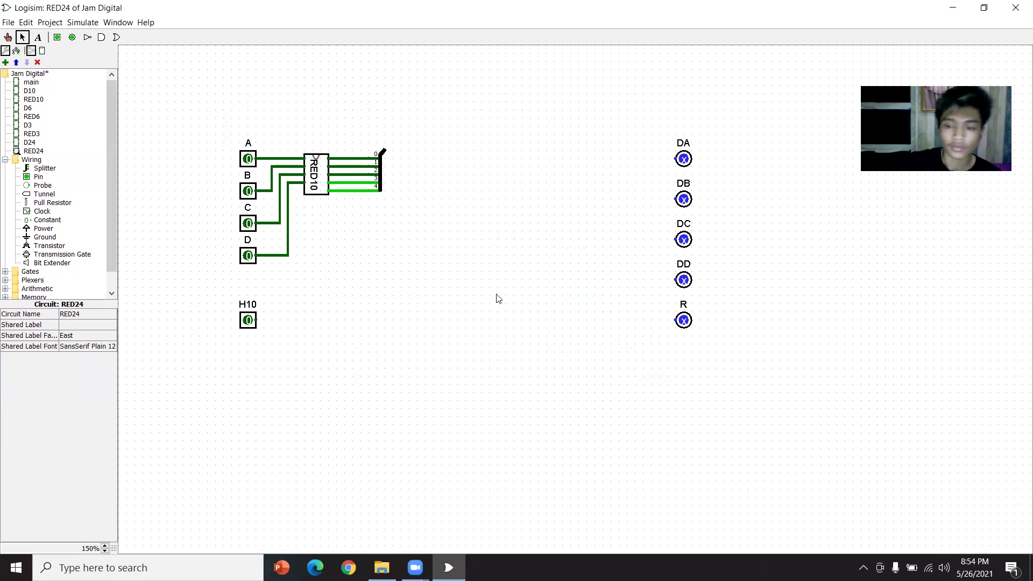
Set the H10 input pin to 4 data bits
click(252, 323)
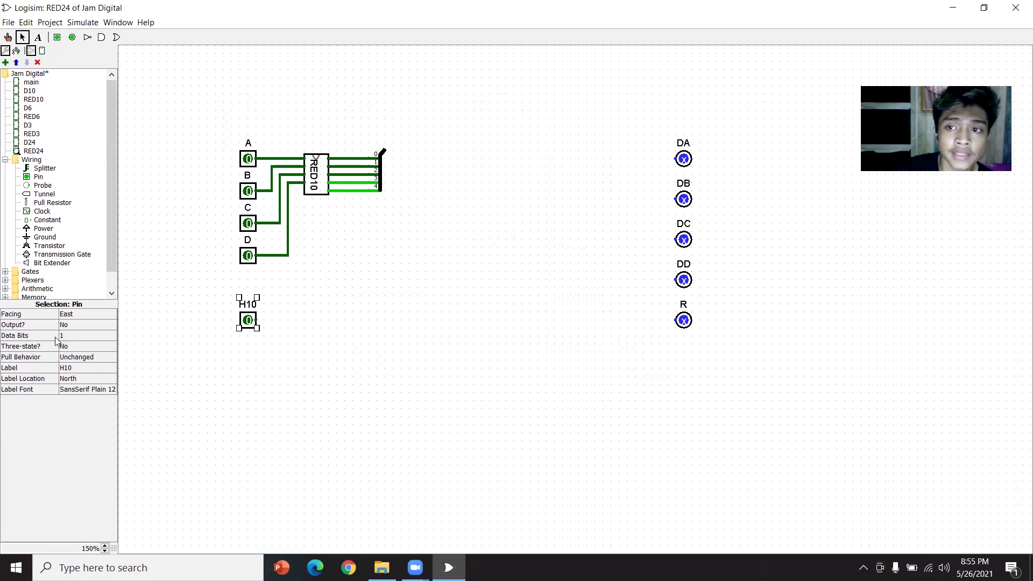
click(75, 335)
click(68, 377)
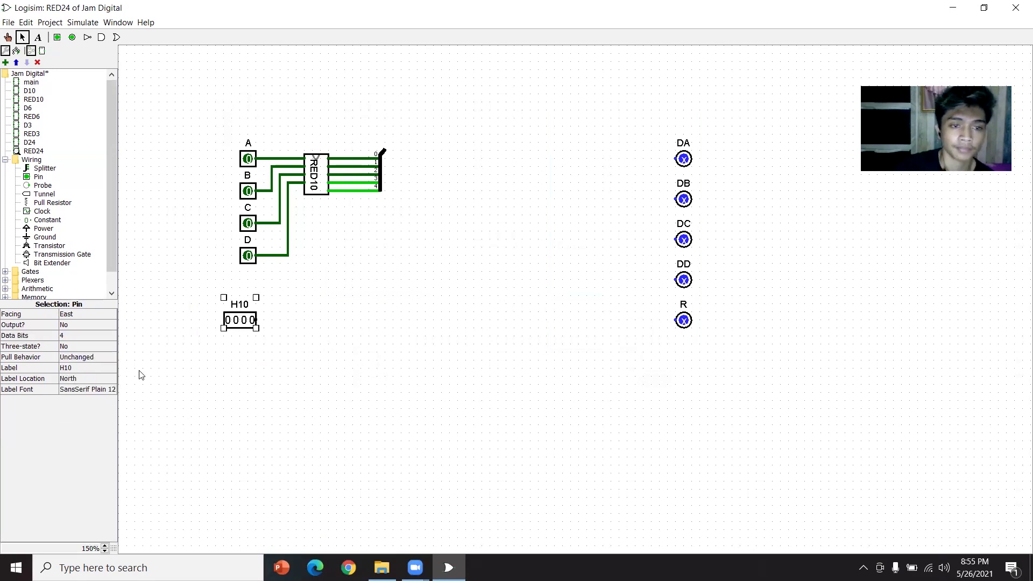
click(283, 373)
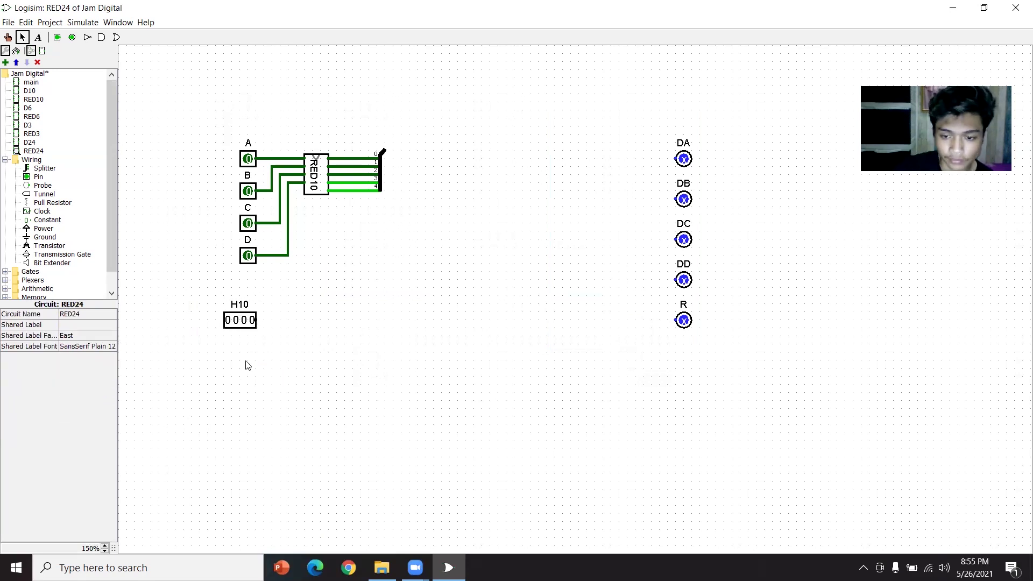
Place a 4-bit splitter with fan out 4 beside H10 and wire its combined end to the pin
click(45, 169)
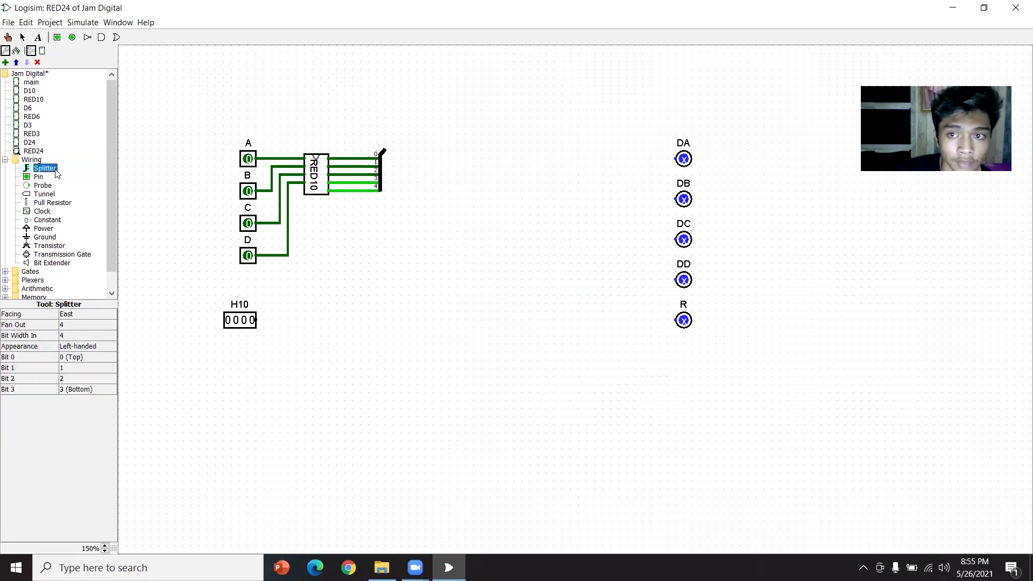
click(282, 316)
drag(280, 321, 264, 324)
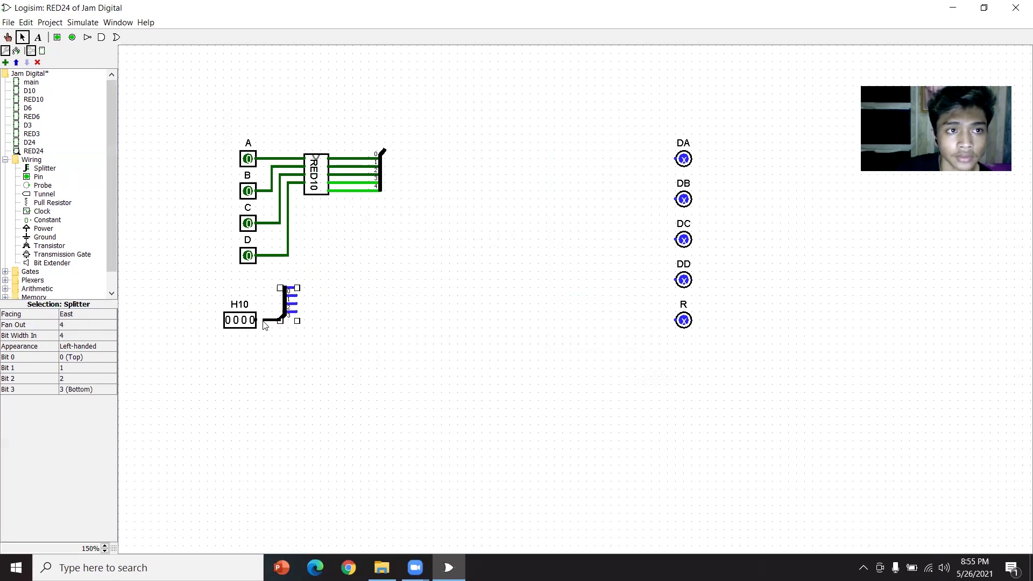
drag(264, 324, 257, 321)
click(293, 346)
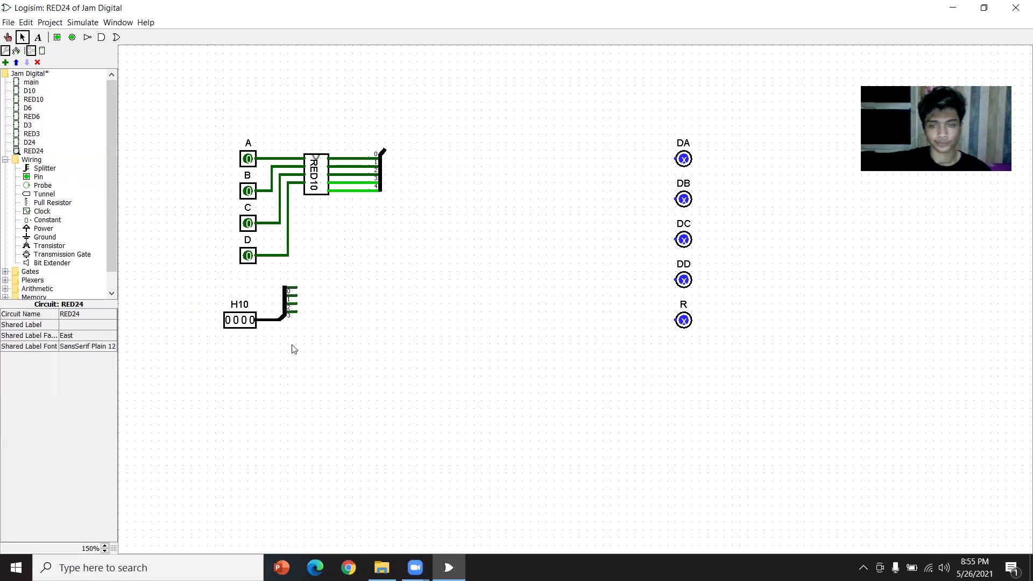
Place an AND gate below RED10 and set its gate size to Narrow with 4 inputs
click(5, 160)
click(4, 168)
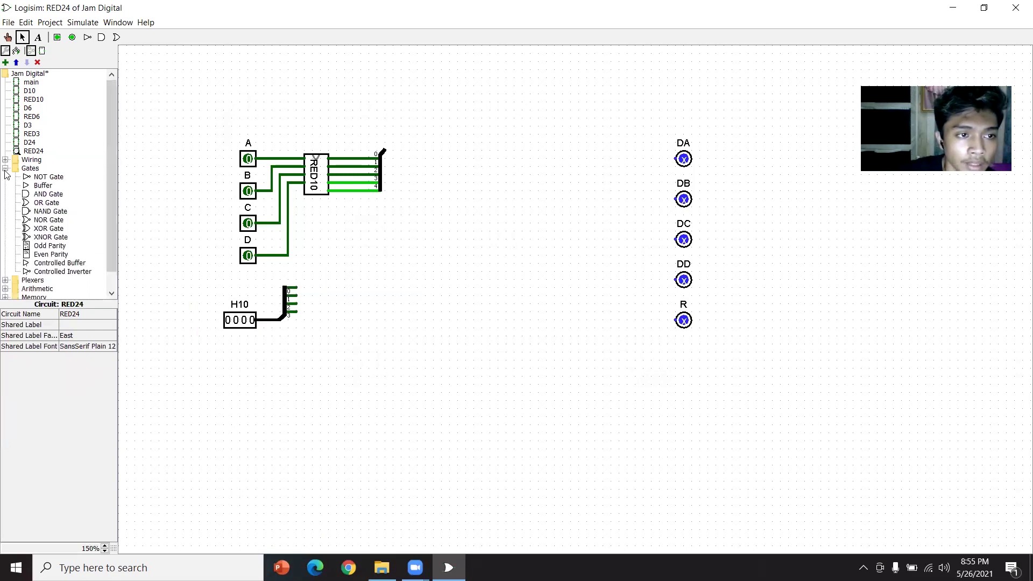
click(48, 194)
click(392, 256)
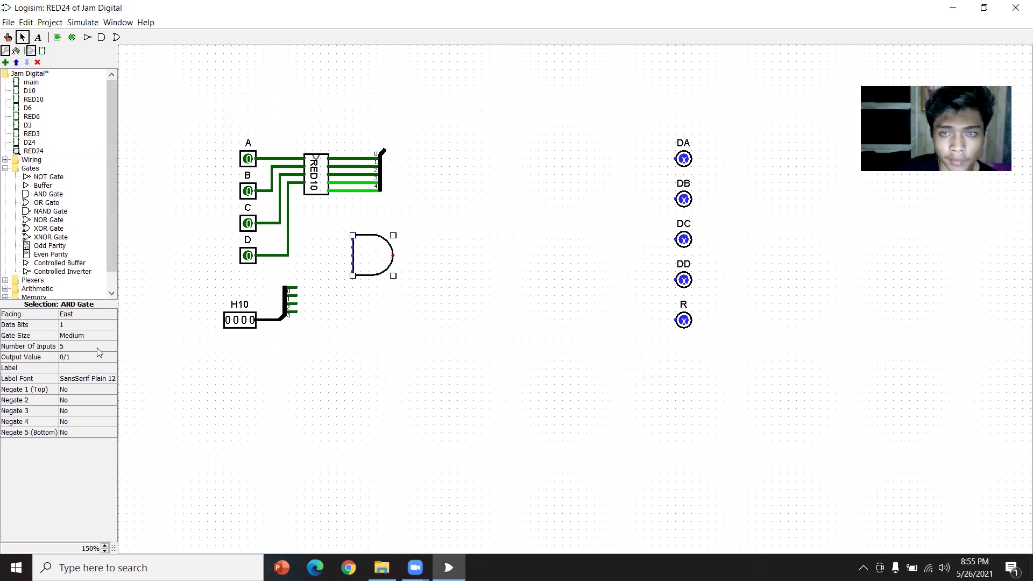
click(80, 337)
click(82, 346)
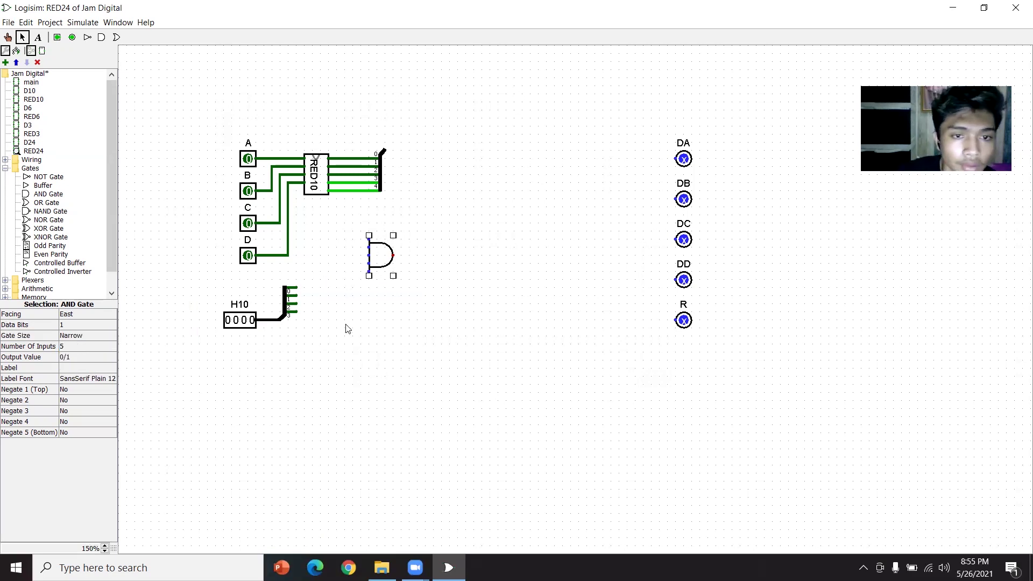
click(72, 346)
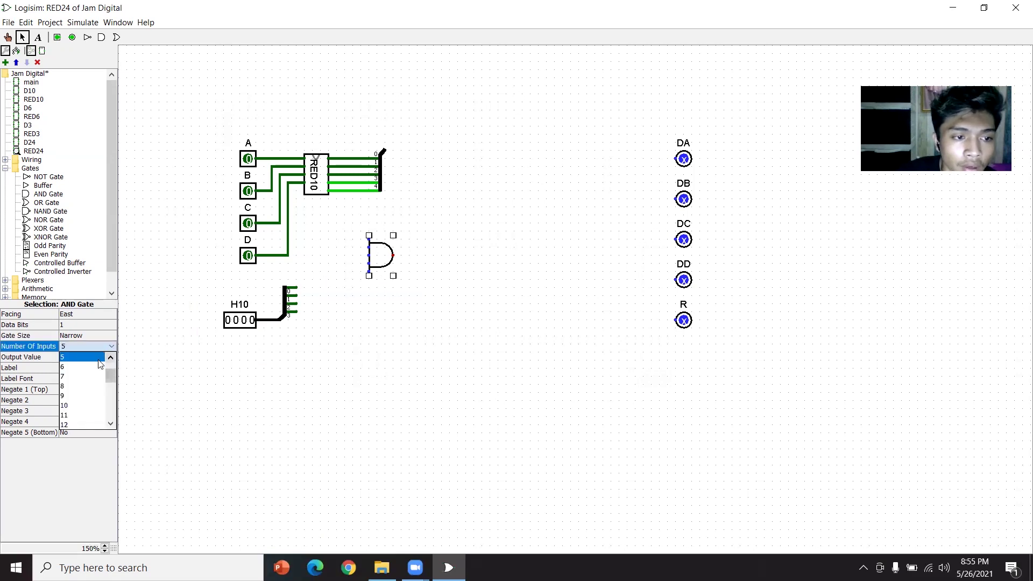
scroll(86, 376, up, 1)
click(95, 361)
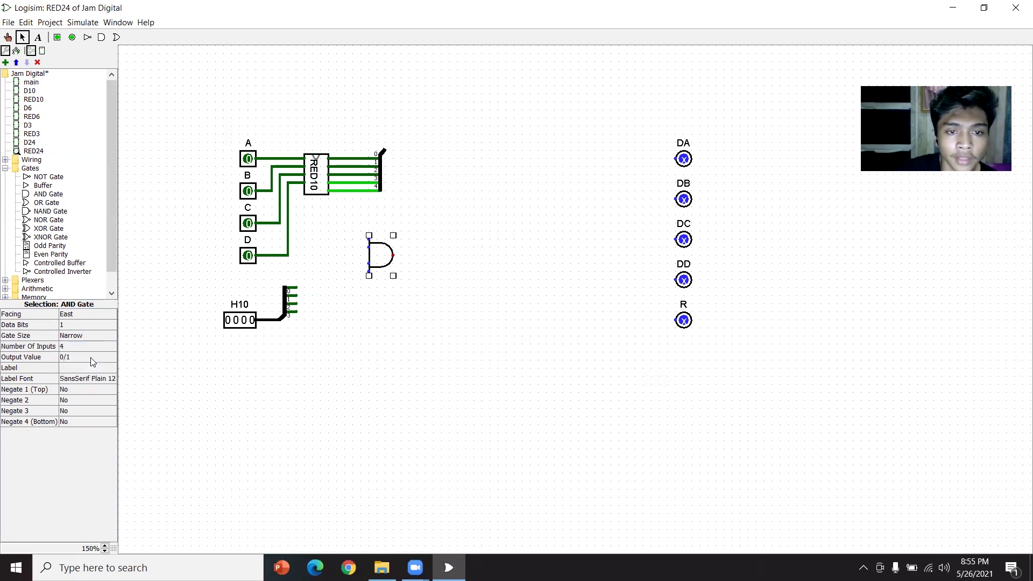
click(418, 342)
Move the AND gate closer to the input pins and wire C, D and H10's bit 1 to its first, second and fourth inputs
drag(383, 263, 361, 249)
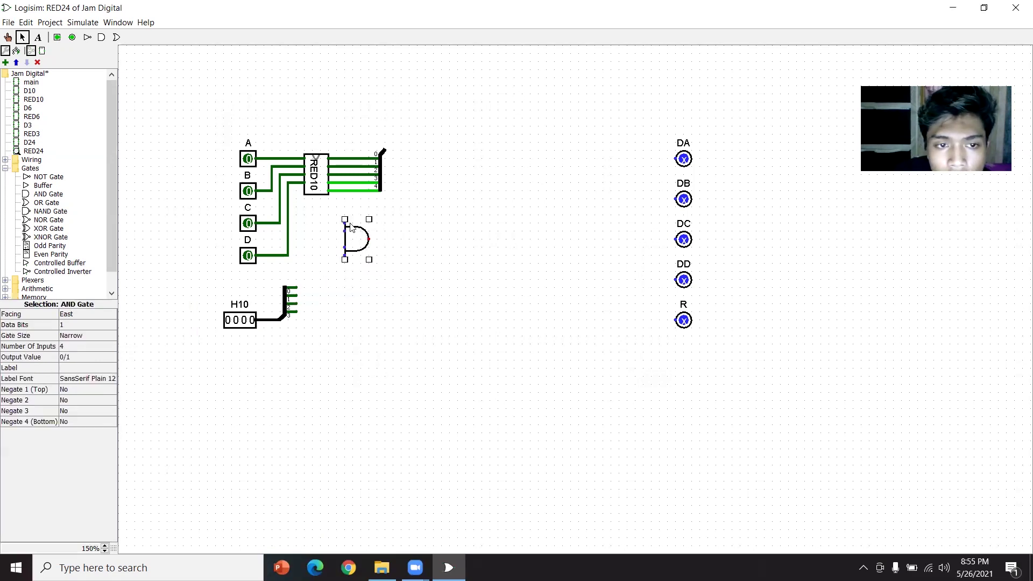
mouse_move(345, 223)
mouse_down()
mouse_move(279, 222)
mouse_move(300, 232)
mouse_move(288, 231)
mouse_up()
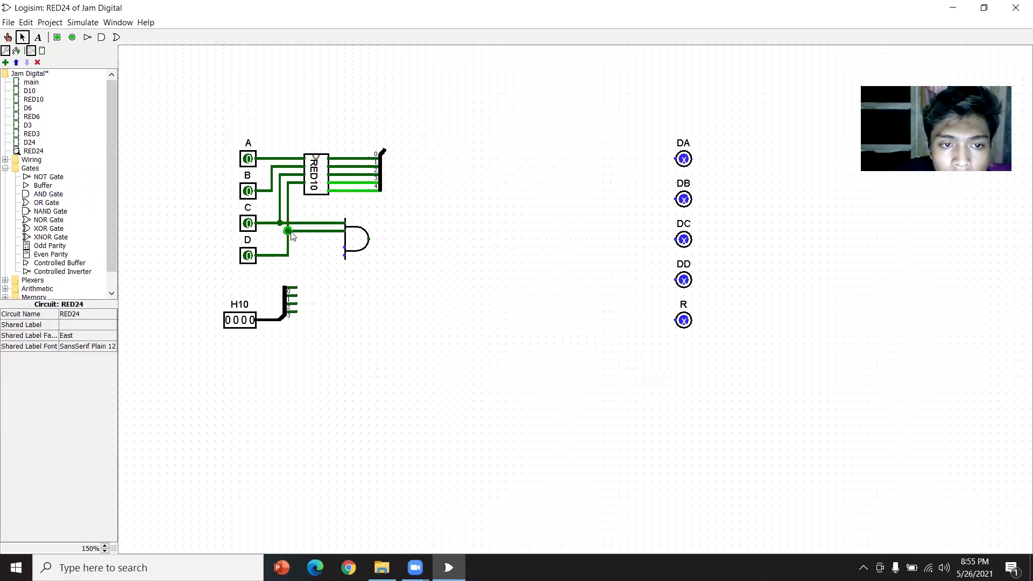
drag(344, 257, 296, 295)
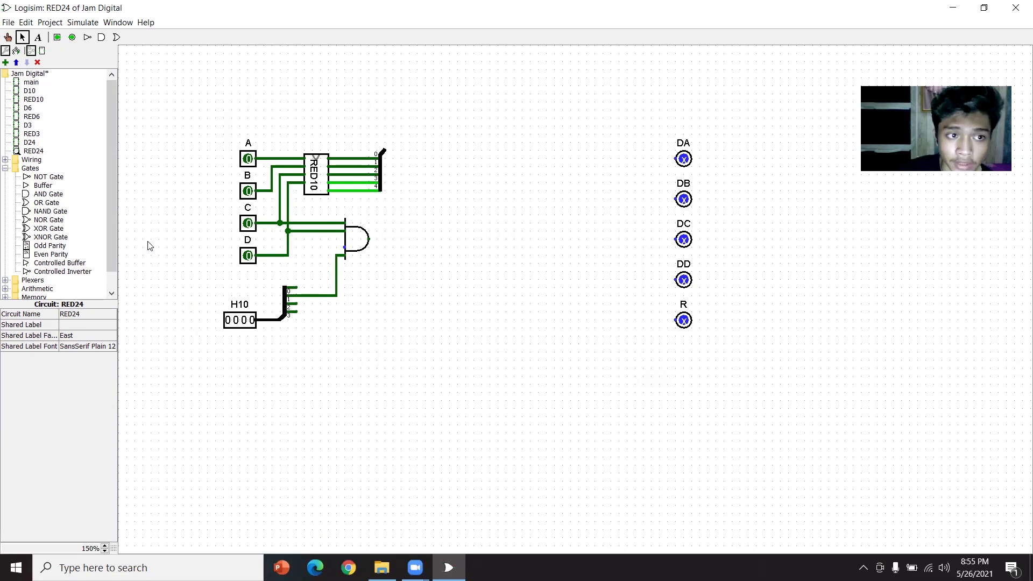
Place a Narrow NOT gate at the H10 splitter's bit 0 and wire its output to the AND gate's third input
click(48, 176)
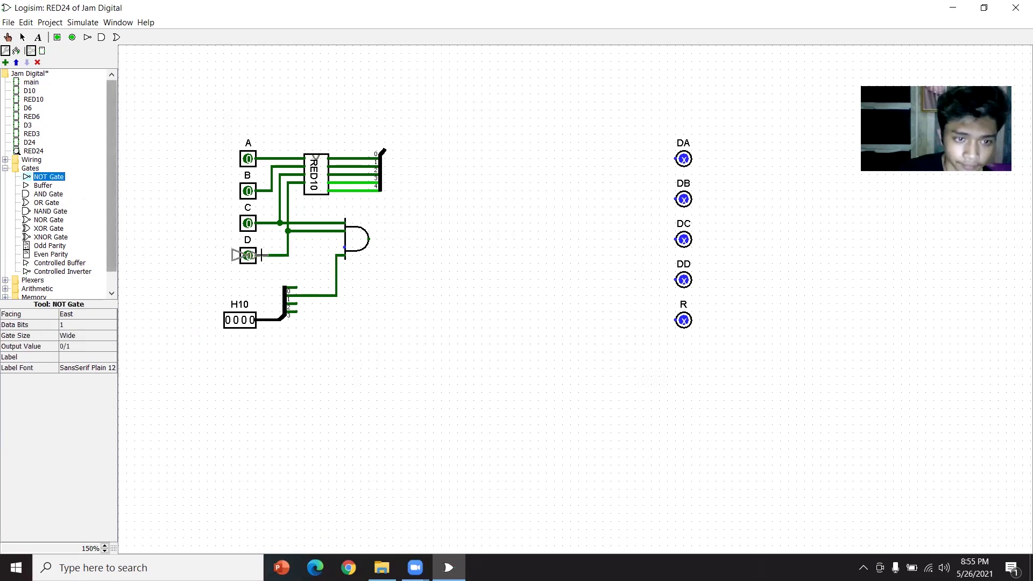
click(327, 288)
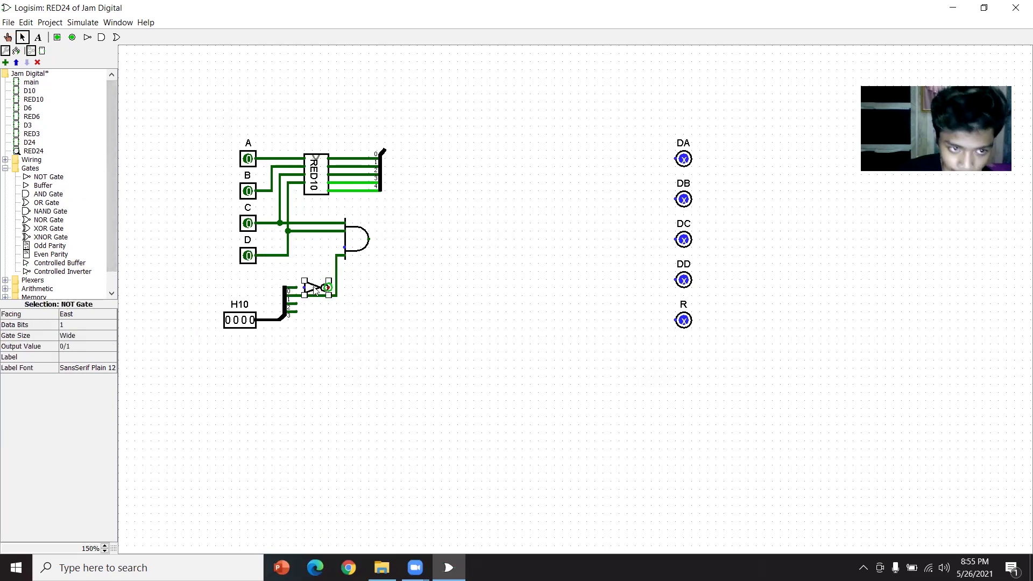
click(93, 333)
click(87, 347)
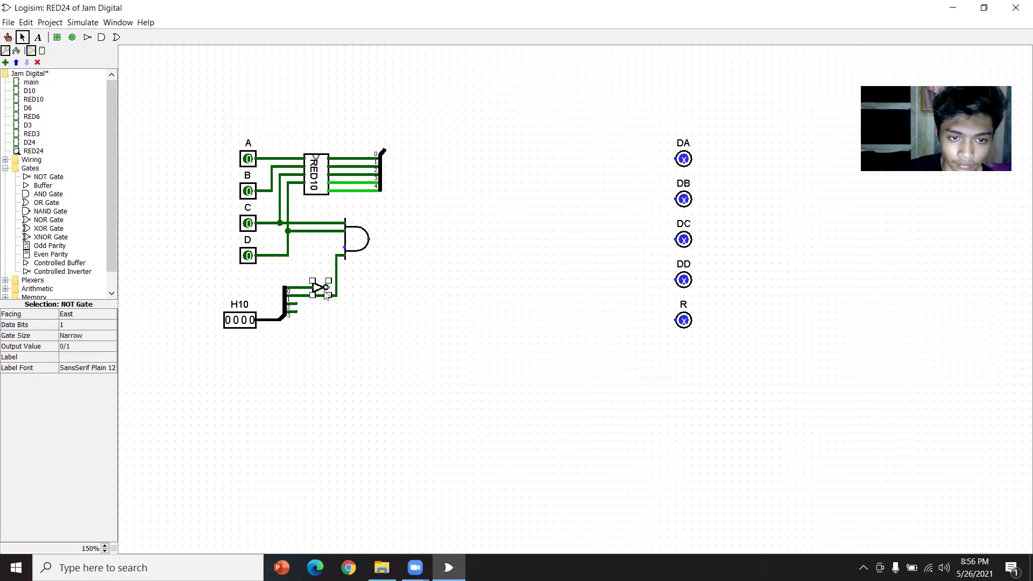
drag(327, 288, 345, 248)
click(380, 299)
drag(319, 287, 311, 287)
click(376, 333)
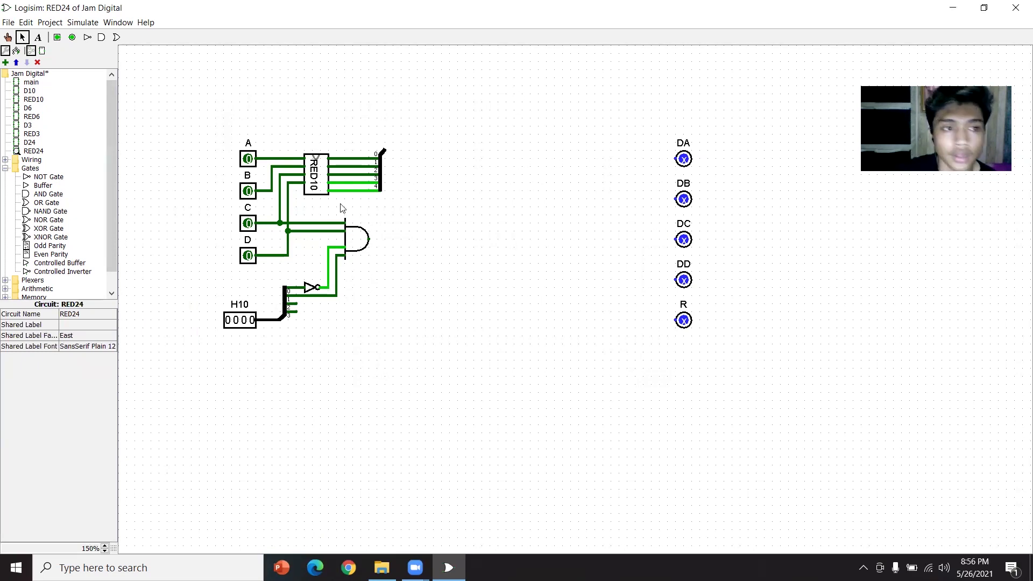
Place a multiplexer with 5 data bits right of RED10 and wire the five-bit splitter's combined end to its first data input
scroll(27, 216, down, 1)
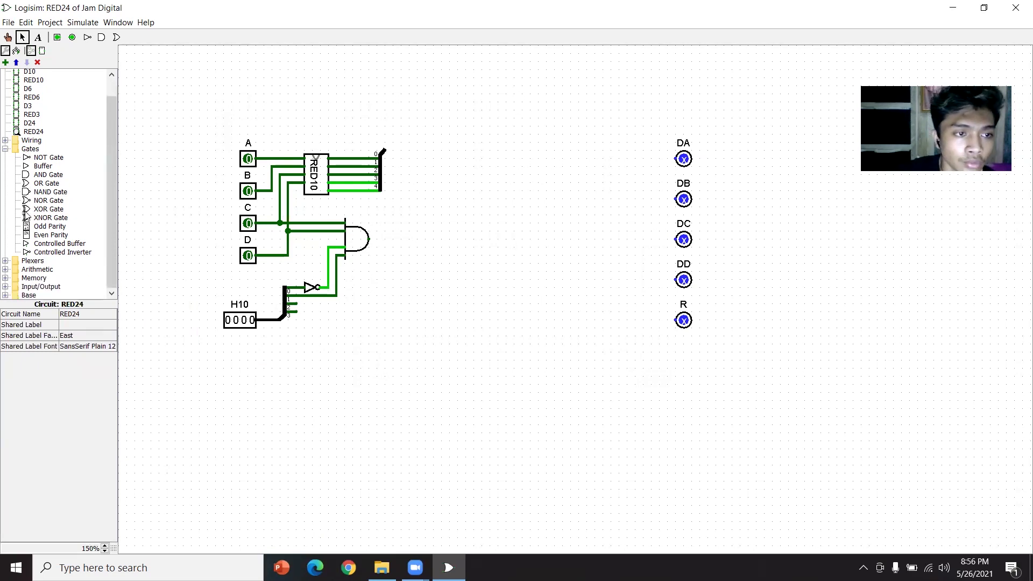
click(5, 261)
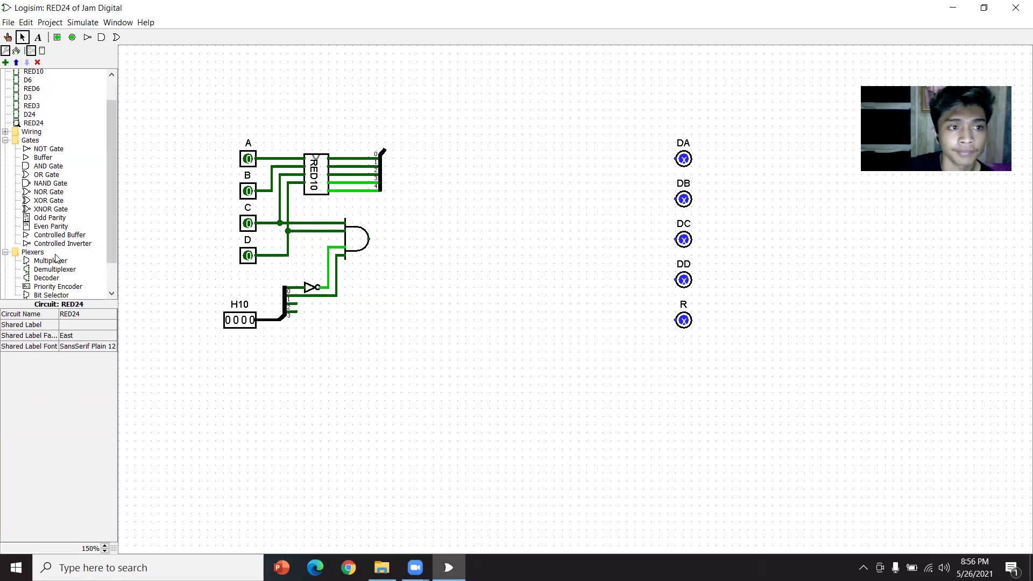
click(5, 140)
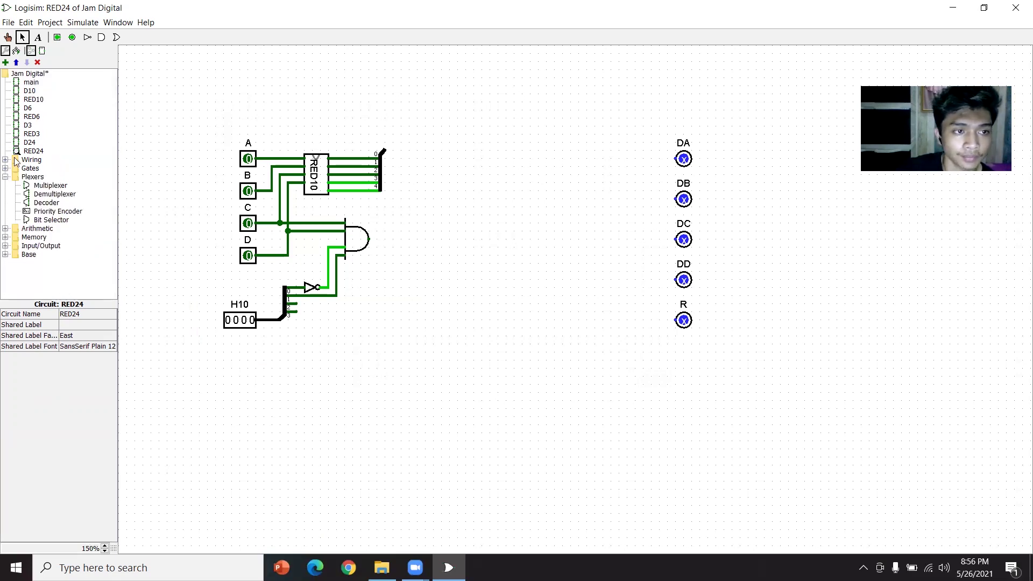
drag(50, 185, 183, 189)
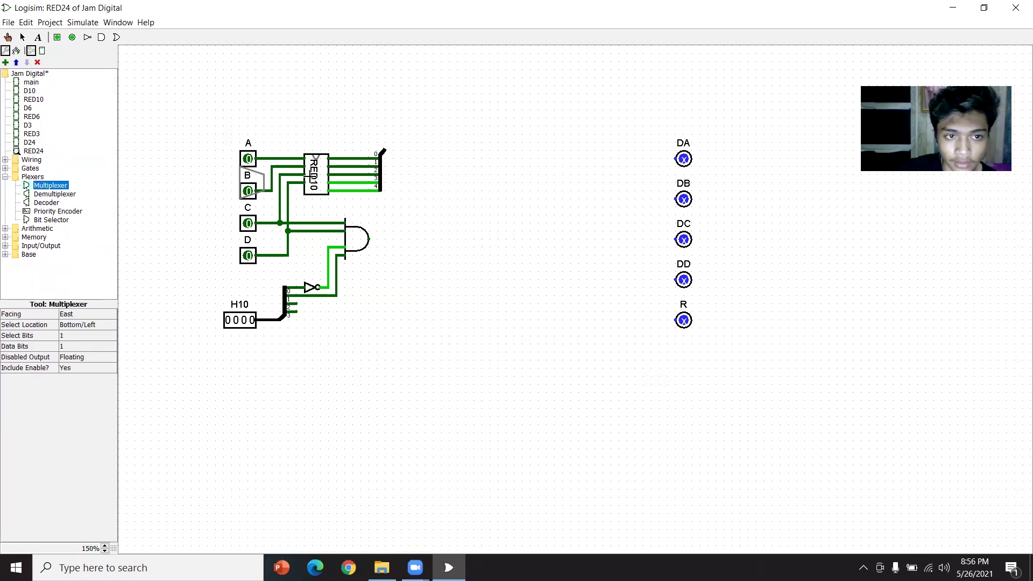
click(441, 143)
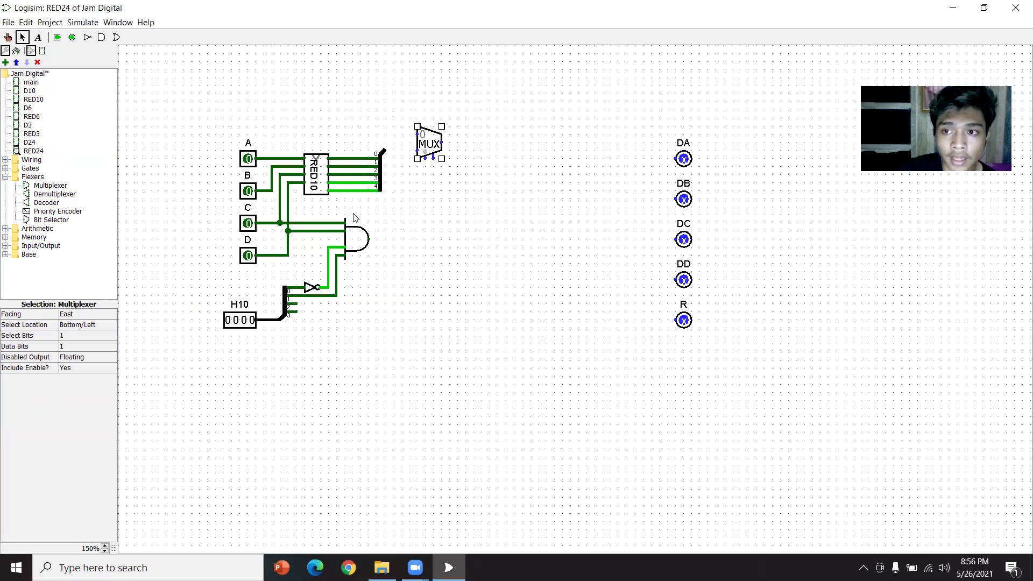
click(95, 346)
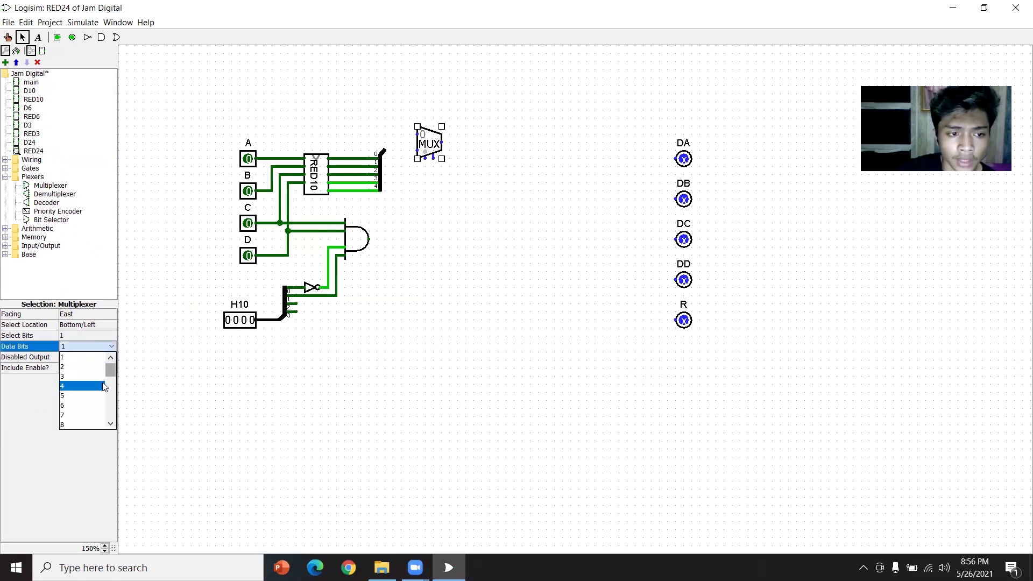
click(82, 395)
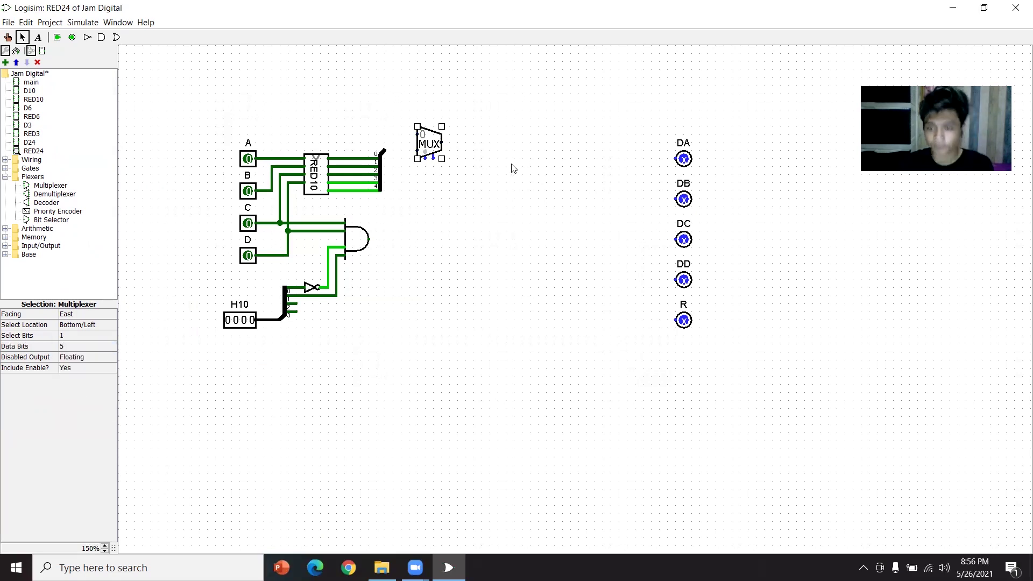
drag(430, 141, 392, 153)
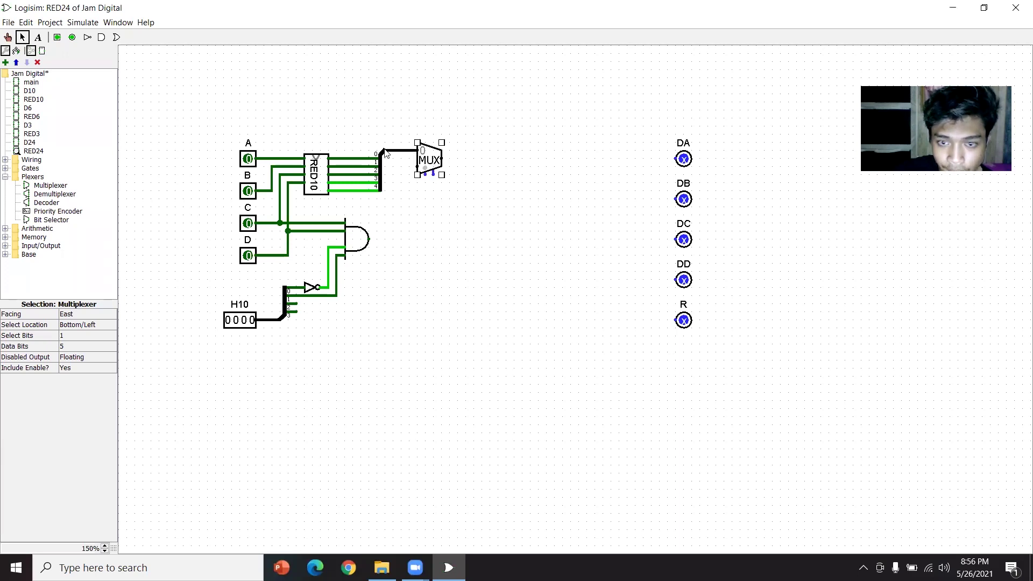
click(424, 248)
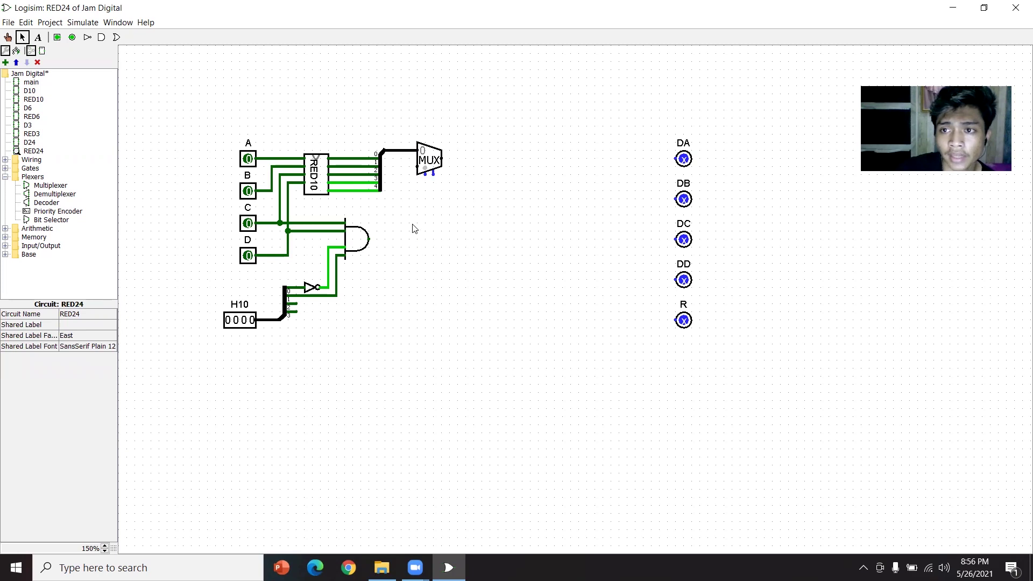
Duplicate the five-bit splitter and position the copy at the multiplexer's second data input
click(380, 177)
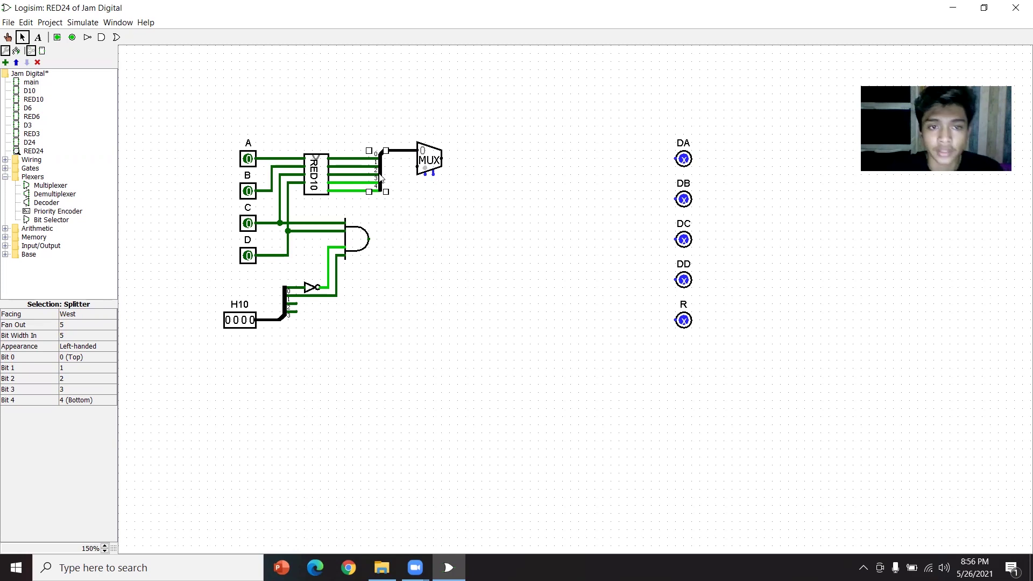
drag(379, 178, 403, 191)
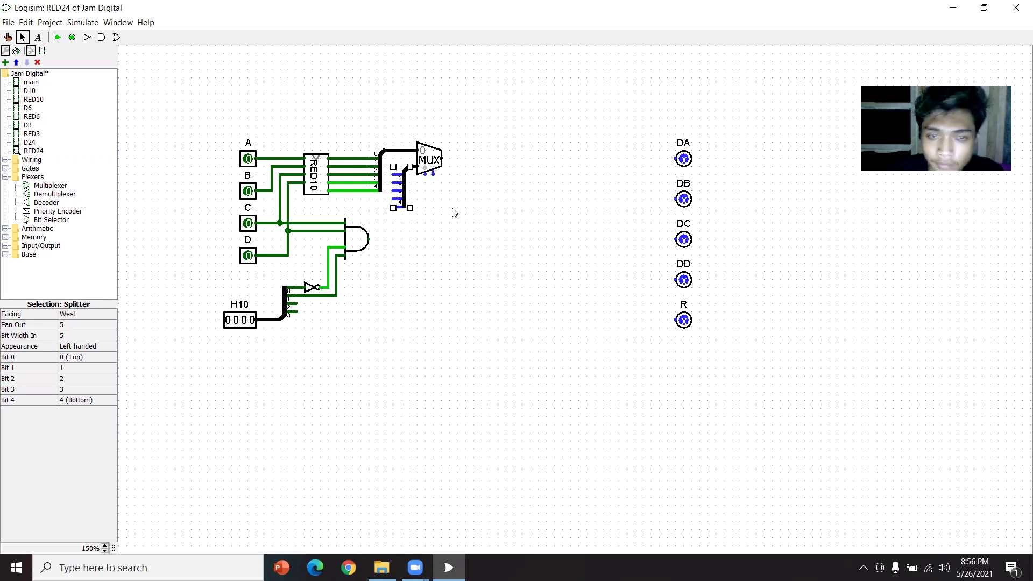
Place a 1-bit constant 0x0 beside the second five-bit splitter and wire it to the splitter's bits 0 to 3
click(461, 229)
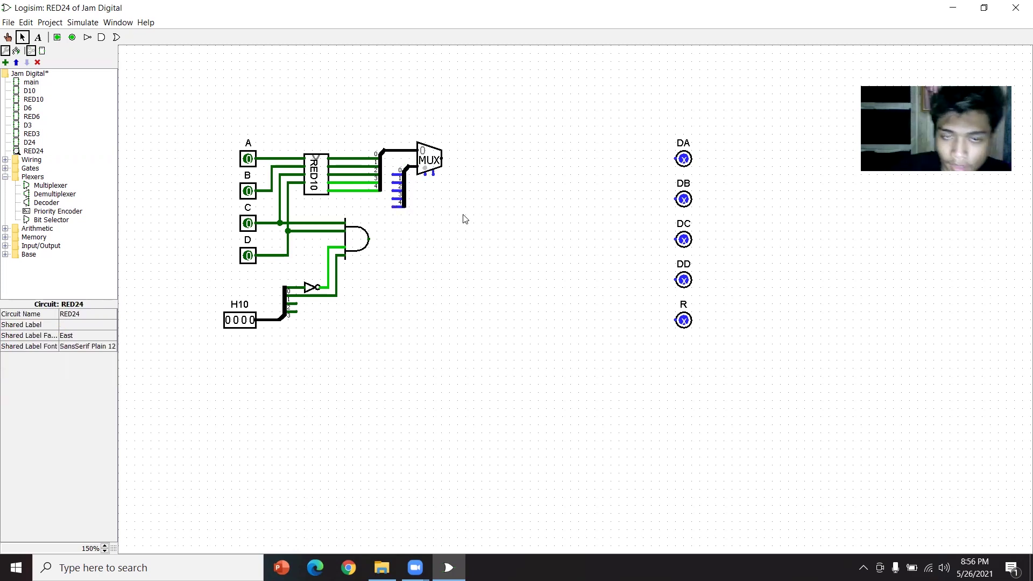
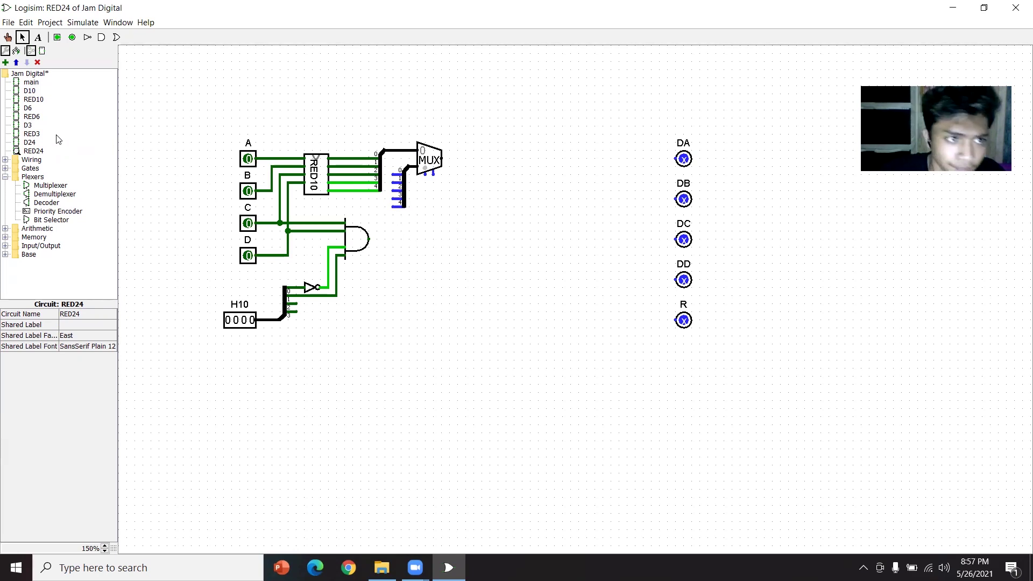
click(5, 160)
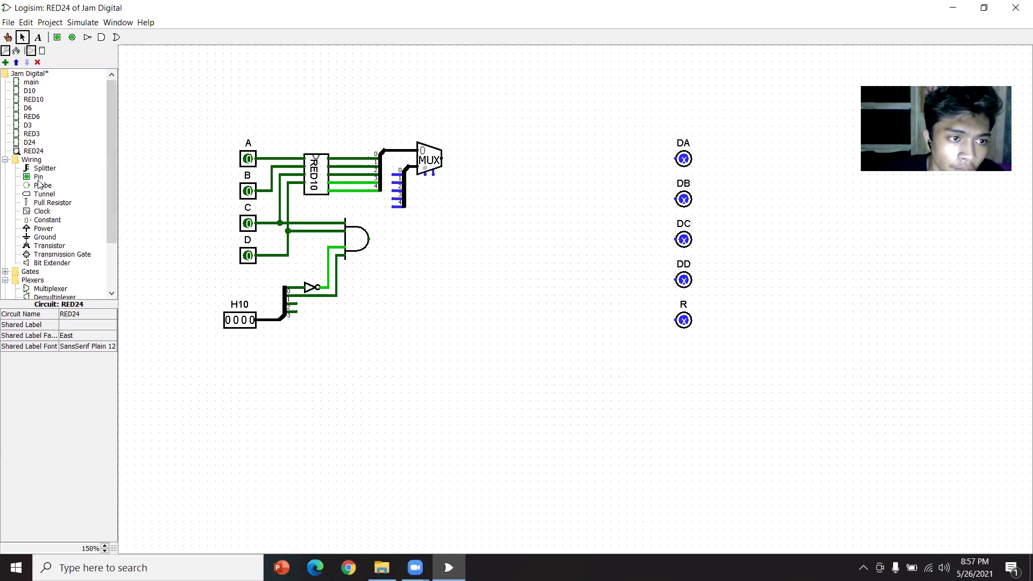
click(49, 221)
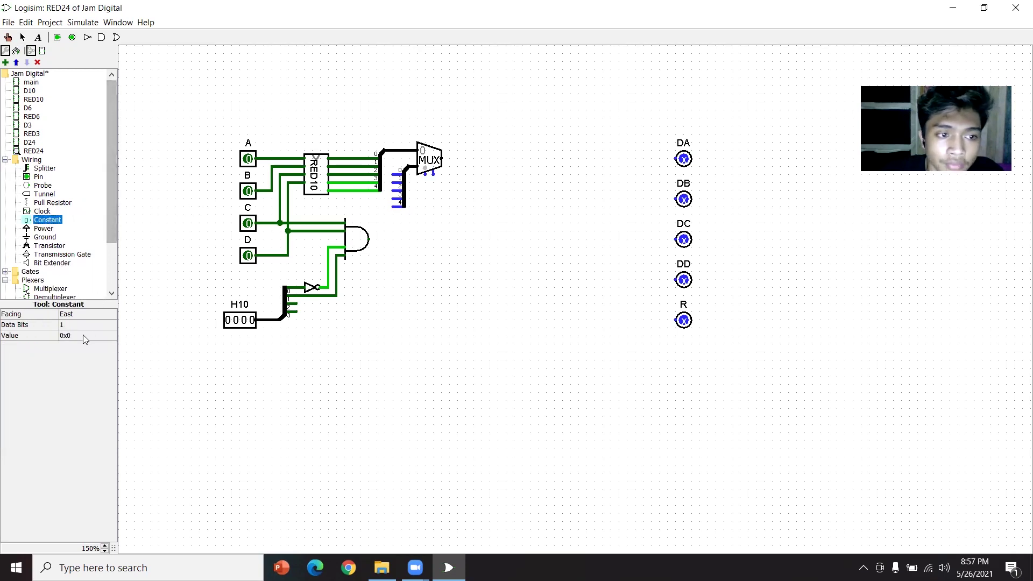
click(379, 201)
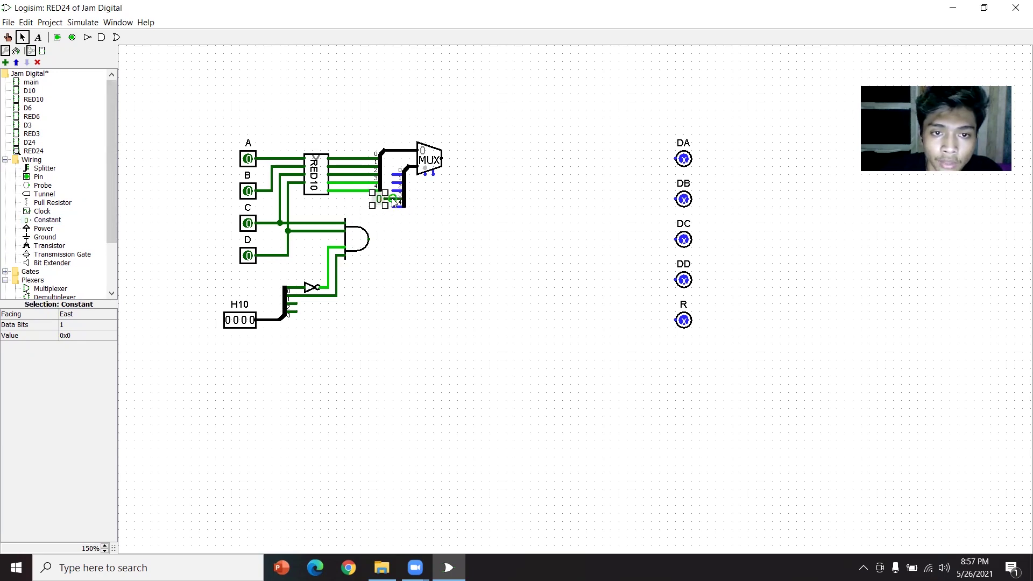
click(401, 233)
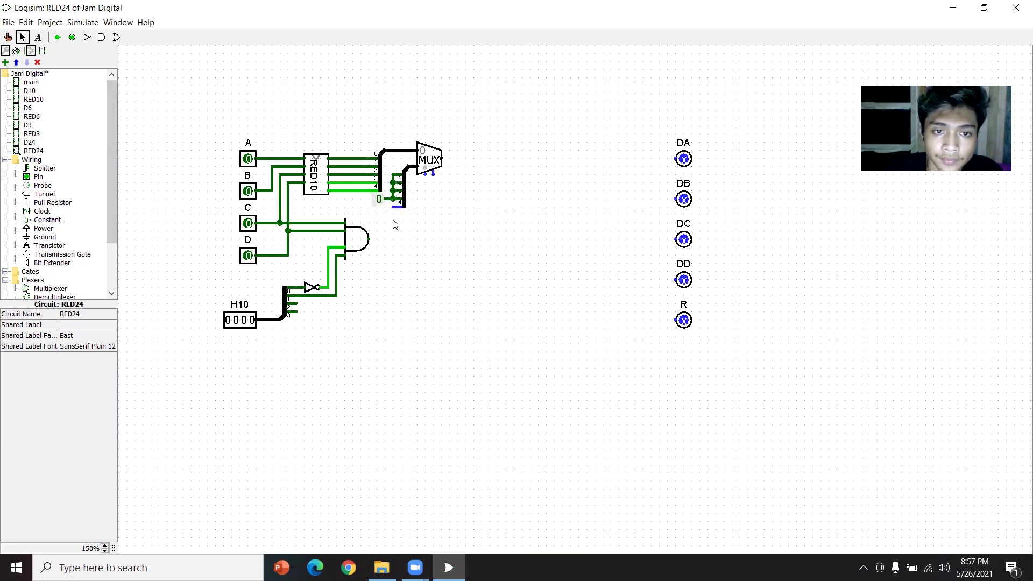
Wire the second splitter's bit 4 to RED10's fifth output and the AND gate's output to the multiplexer's select input
drag(394, 206, 353, 190)
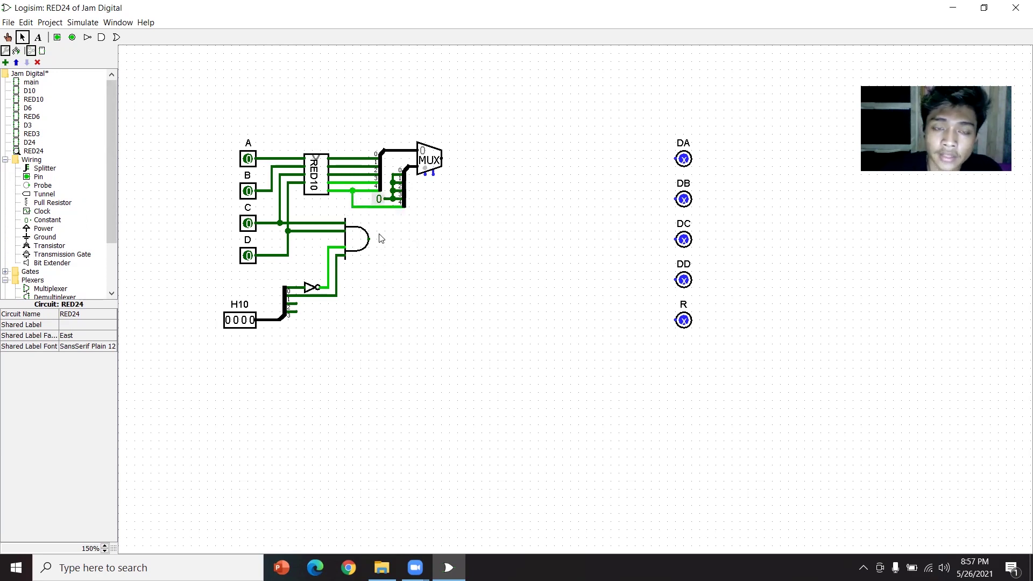
drag(371, 244, 425, 173)
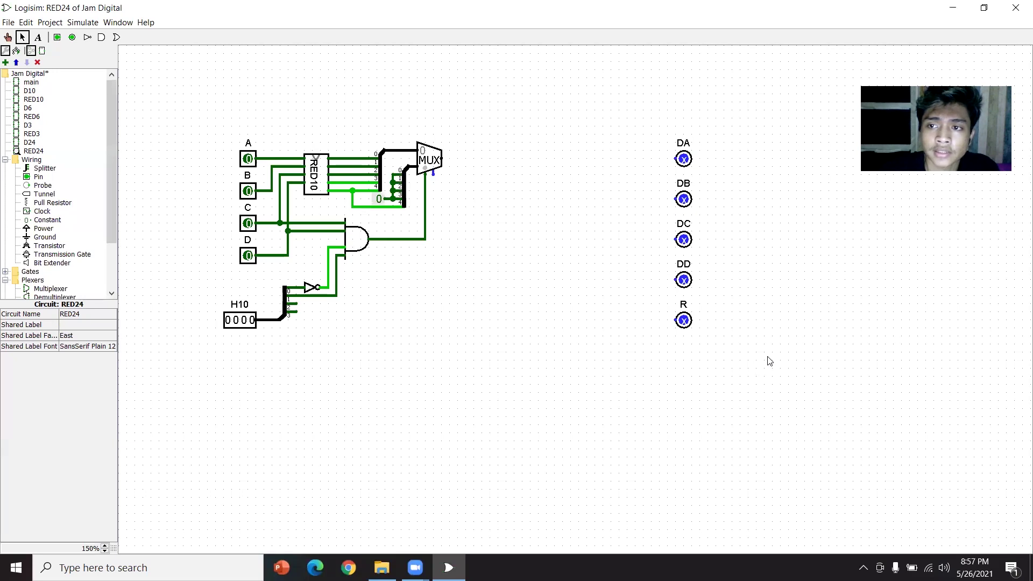
Place an east-facing splitter right of the multiplexer with a fan out of 5 and a bit width of 5
click(45, 168)
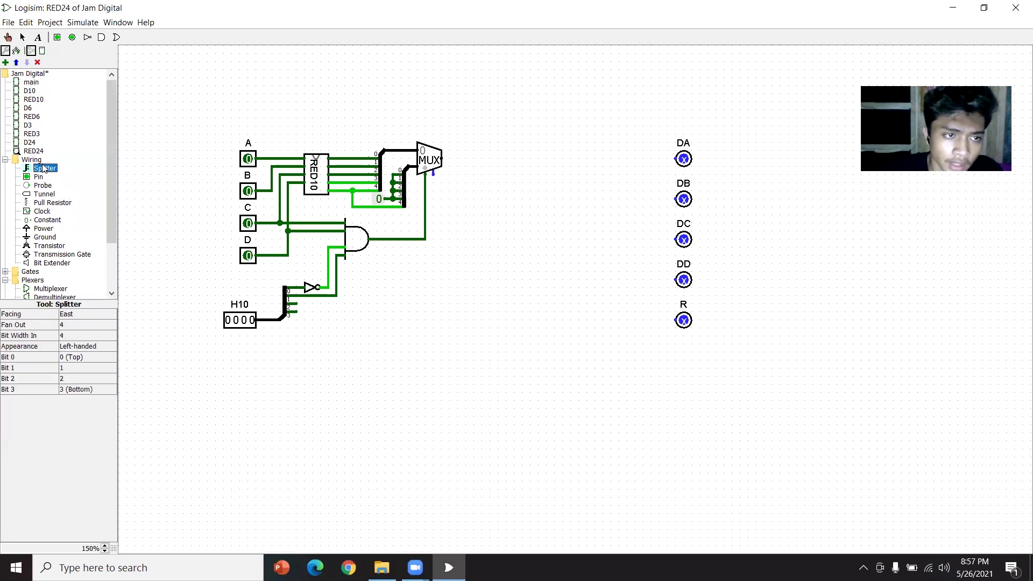
click(477, 171)
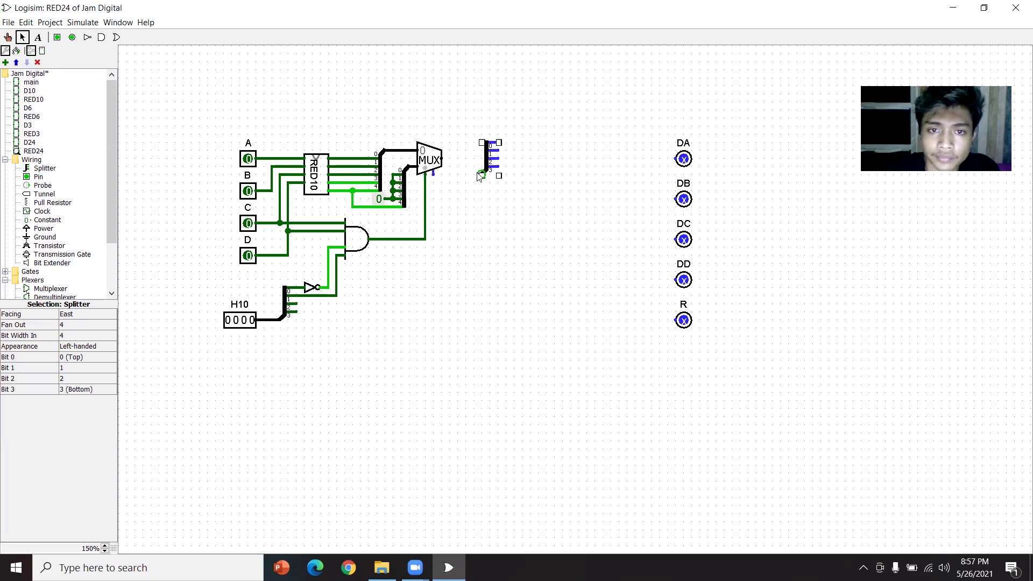
click(80, 326)
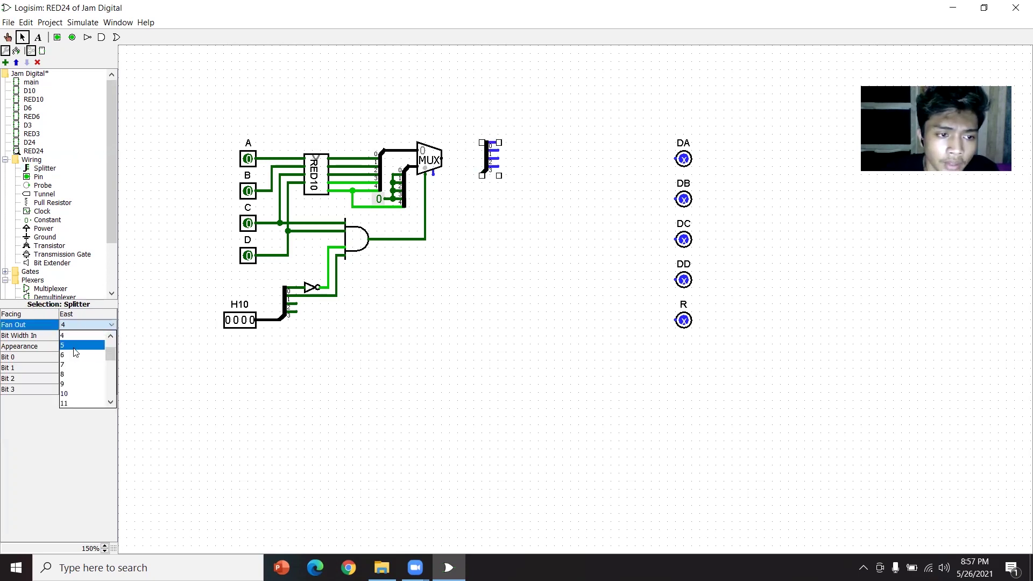
click(75, 351)
click(76, 335)
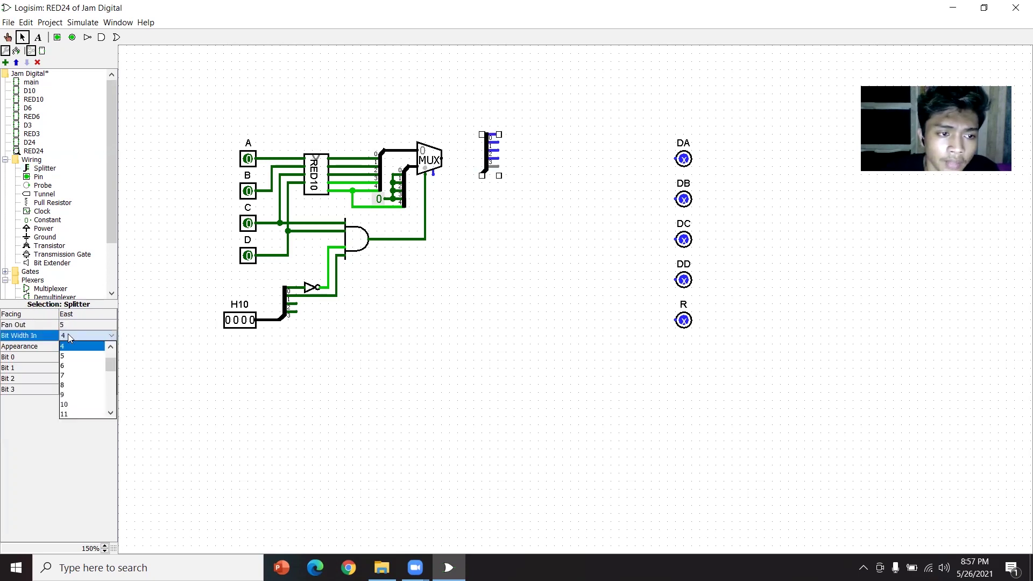
click(75, 366)
click(623, 263)
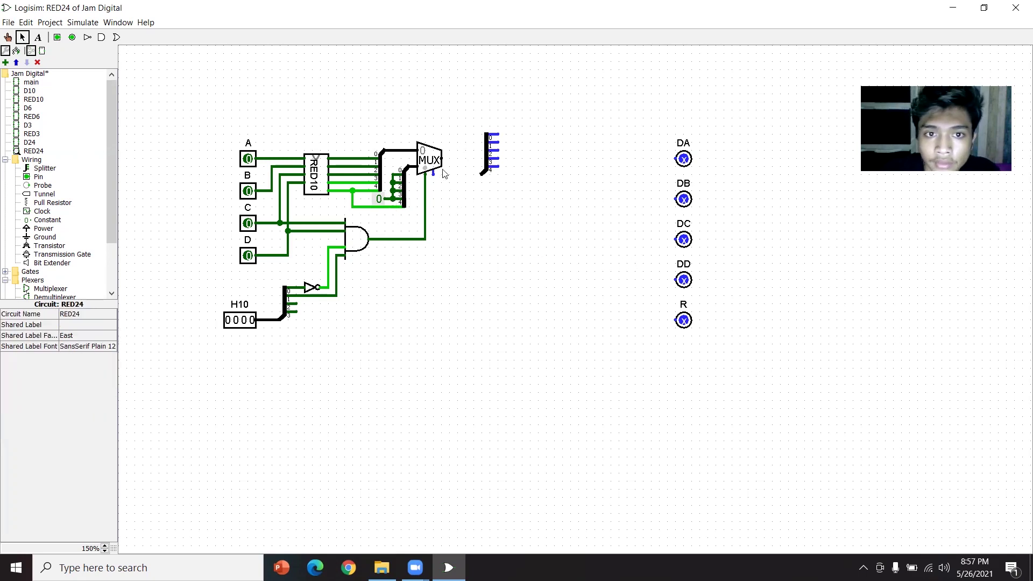
Wire the multiplexer's output to the new splitter's combined end and shift the five output pins up slightly
mouse_move(444, 164)
mouse_down()
mouse_move(478, 177)
mouse_move(498, 143)
mouse_up()
click(510, 198)
drag(657, 129, 683, 305)
click(725, 280)
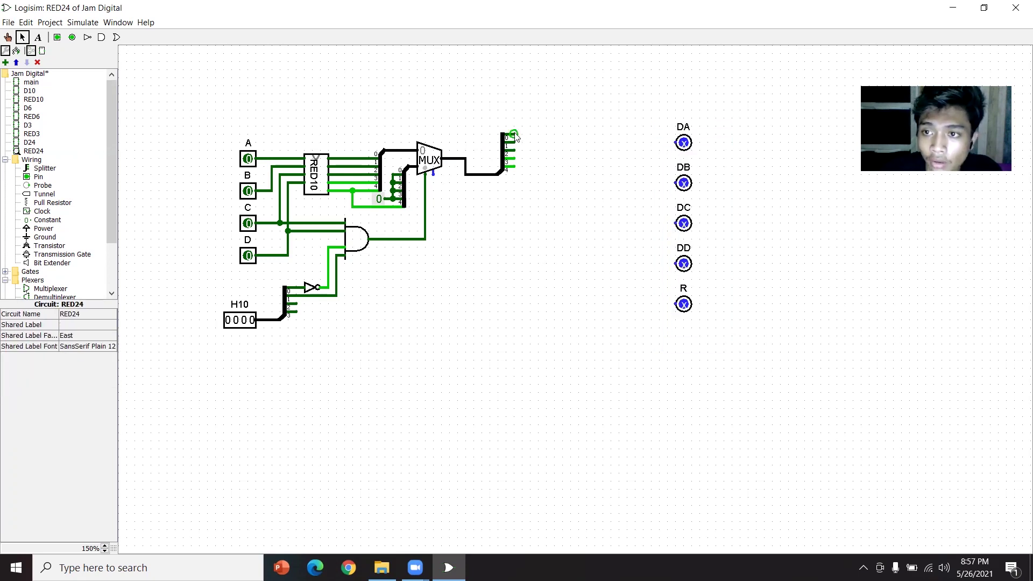
Wire the output splitter's bits 0 to 4 to the pins DA, DB, DC, DD and R in order
drag(514, 134, 669, 143)
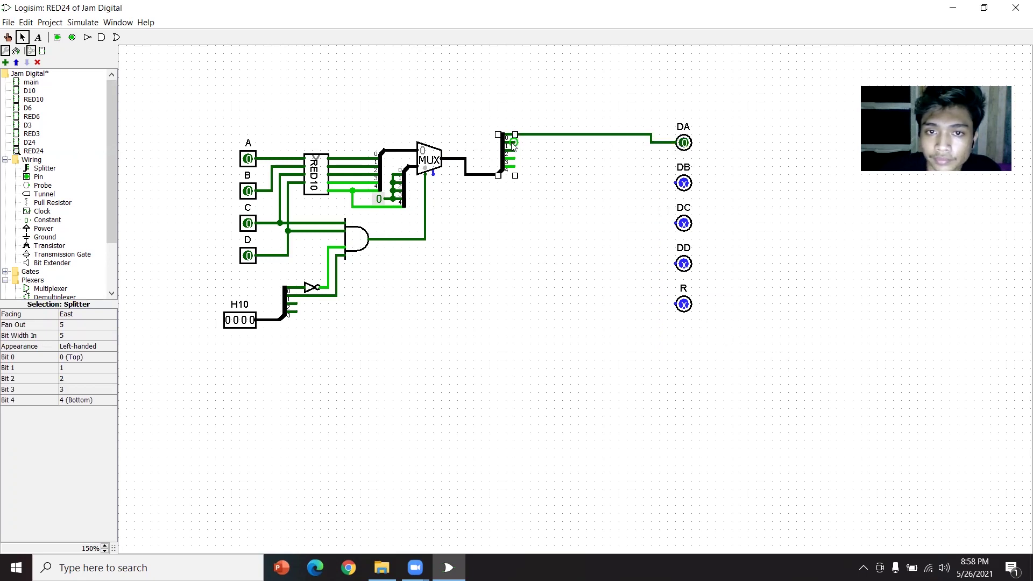
mouse_move(513, 144)
mouse_down()
mouse_move(642, 142)
mouse_move(647, 184)
mouse_move(663, 183)
mouse_up()
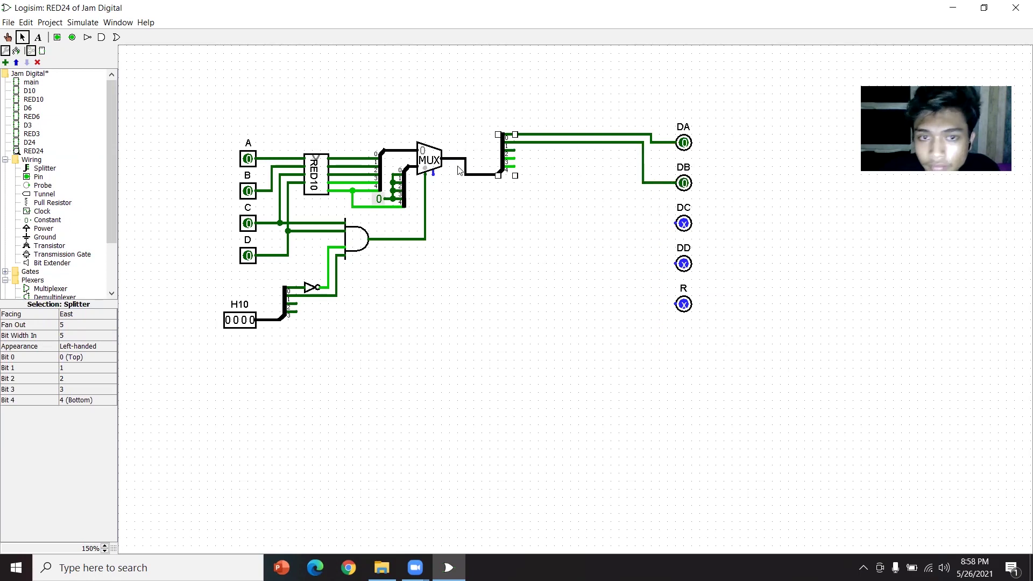
mouse_move(515, 149)
mouse_down()
mouse_move(613, 152)
mouse_move(644, 193)
mouse_move(636, 224)
mouse_move(677, 223)
mouse_move(516, 161)
mouse_move(625, 164)
mouse_move(626, 264)
mouse_move(679, 263)
mouse_up()
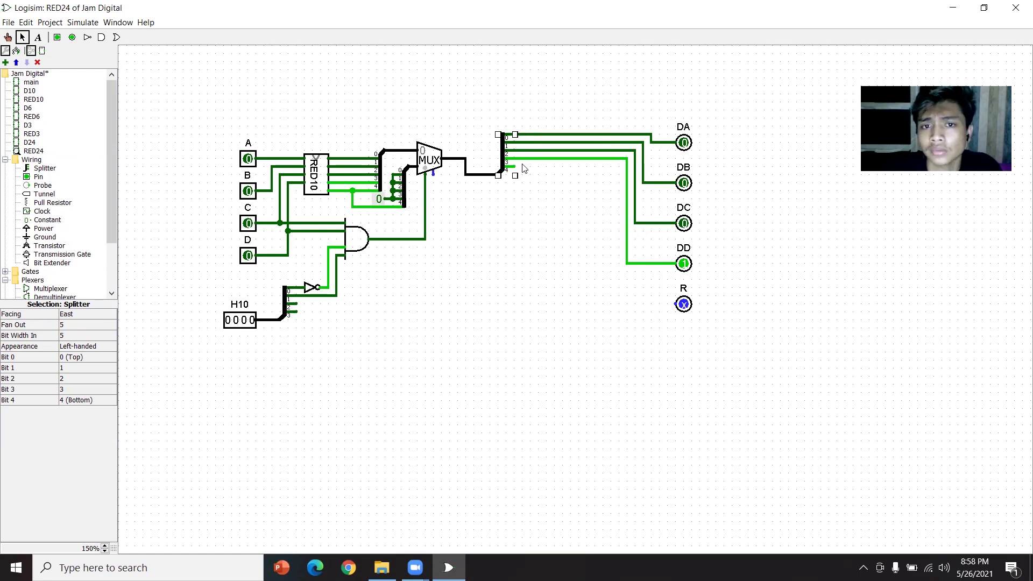
drag(515, 170, 676, 304)
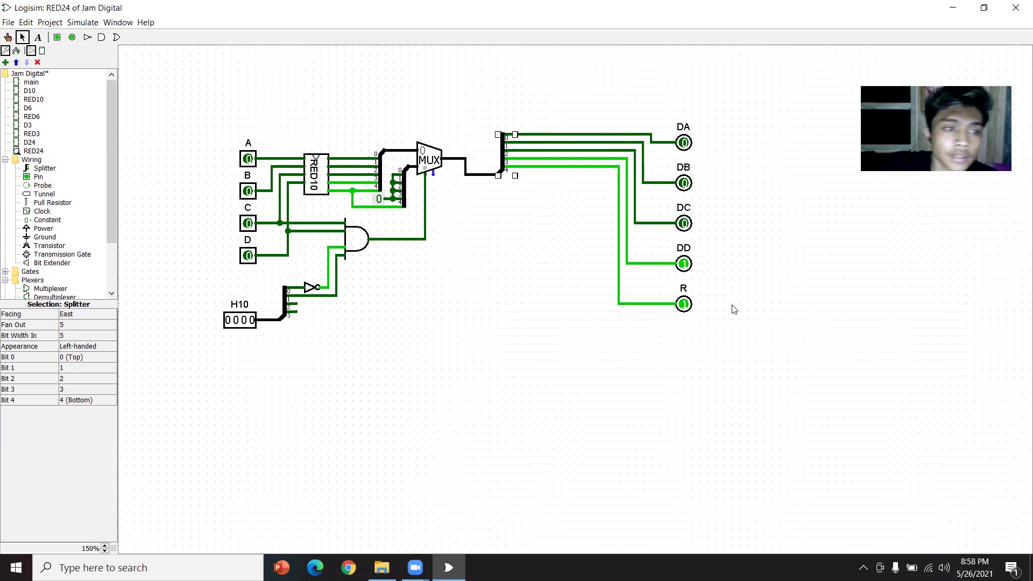
Set the RED24 circuit's shared label to RED24
click(6, 159)
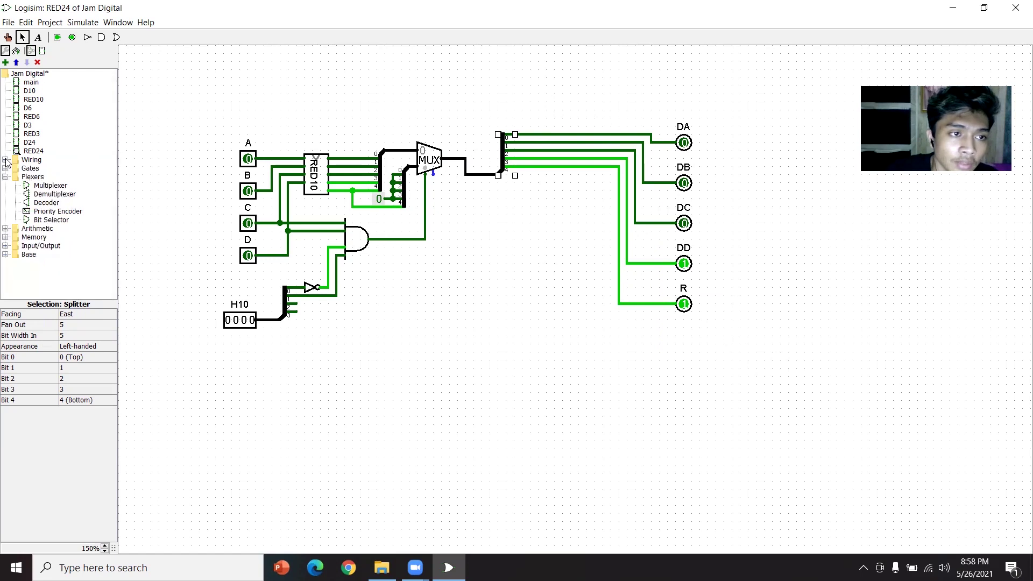
click(34, 151)
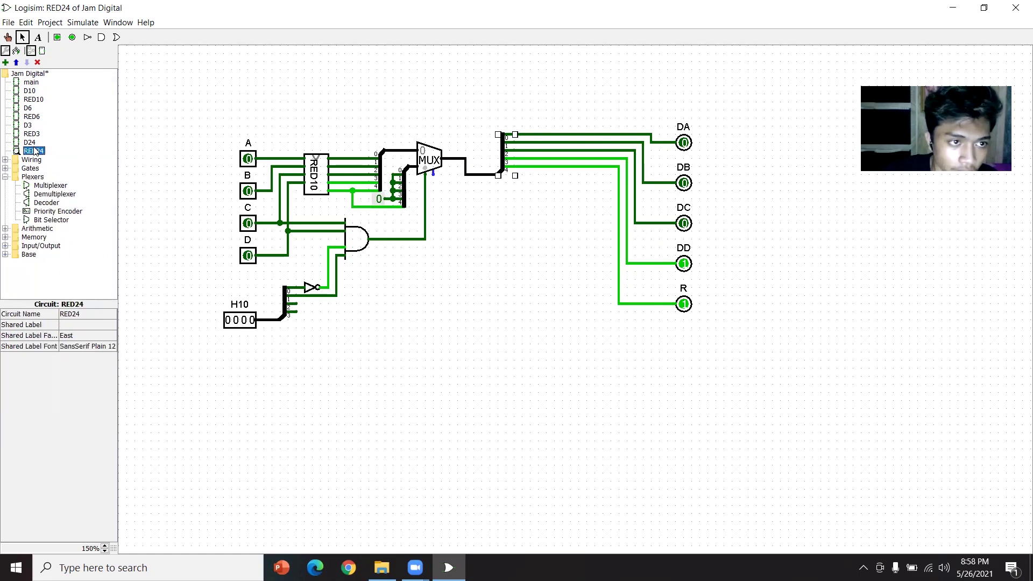
click(68, 325)
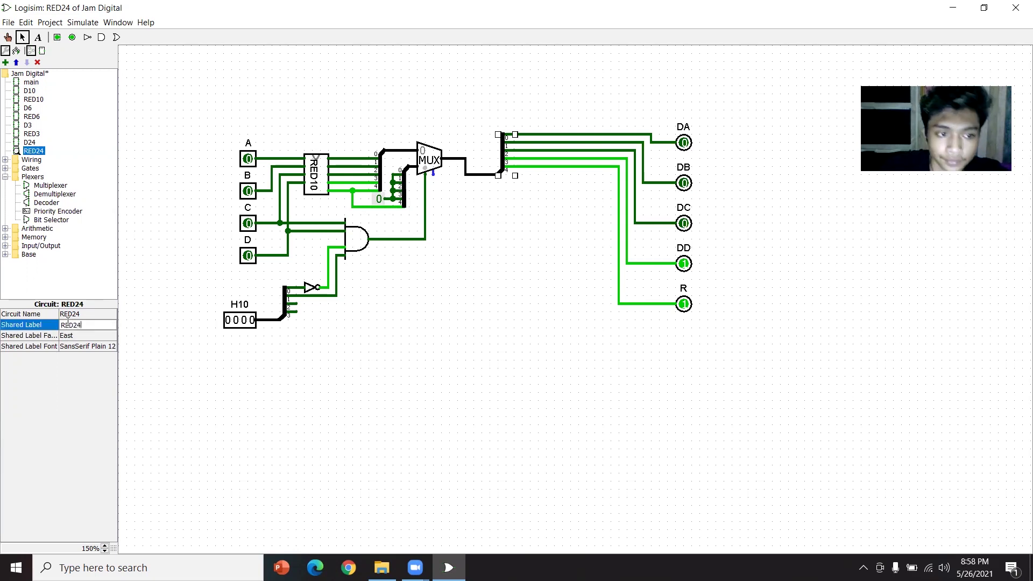
key(Return)
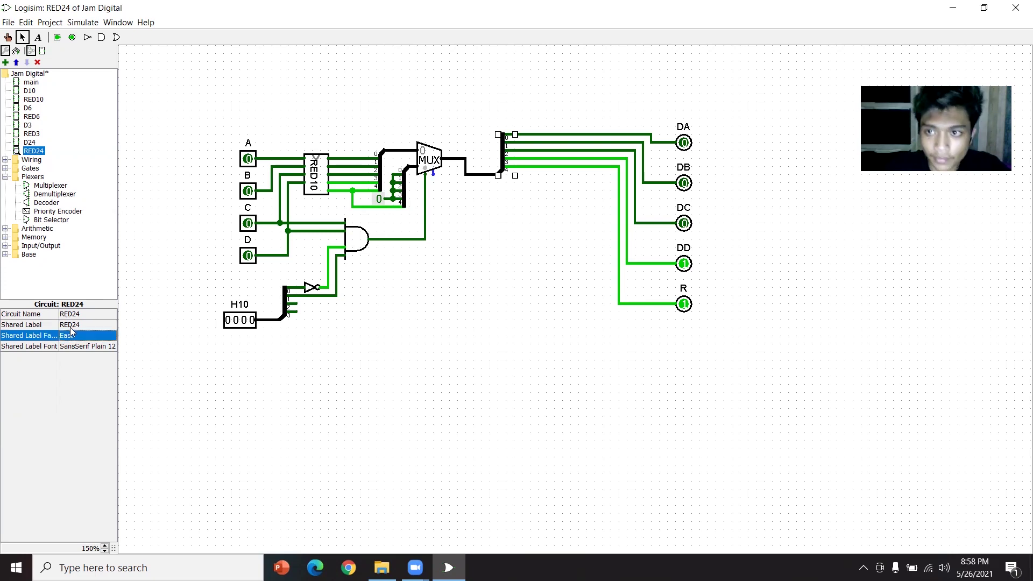
Open the empty D24 circuit and place a RED24 subcircuit in it
double_click(30, 143)
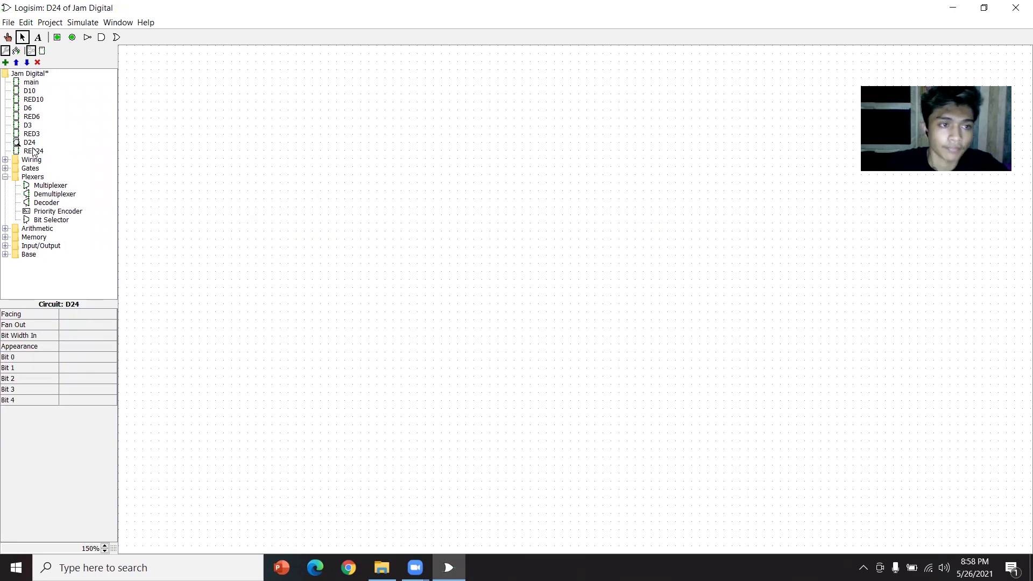
click(33, 143)
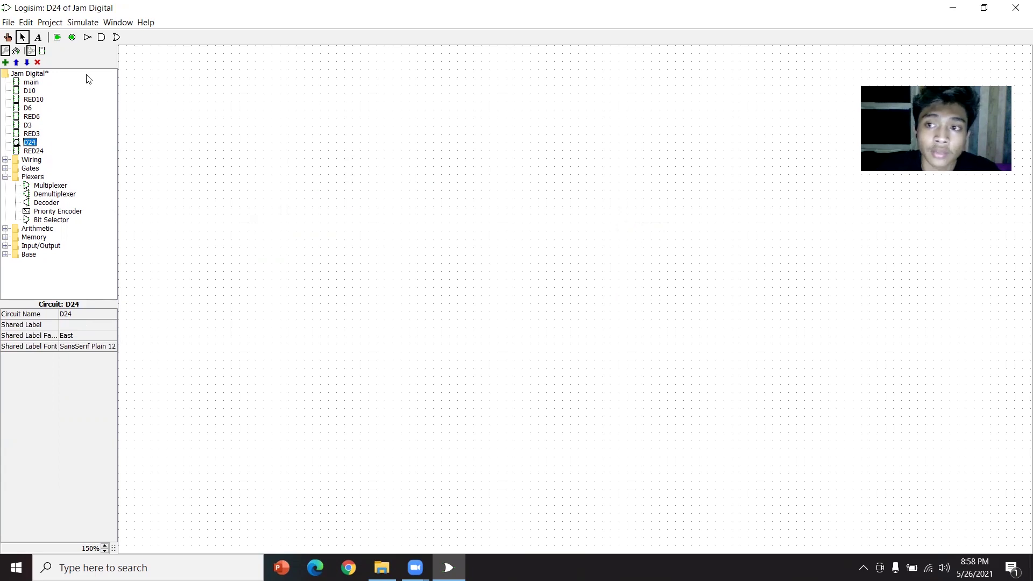
click(34, 151)
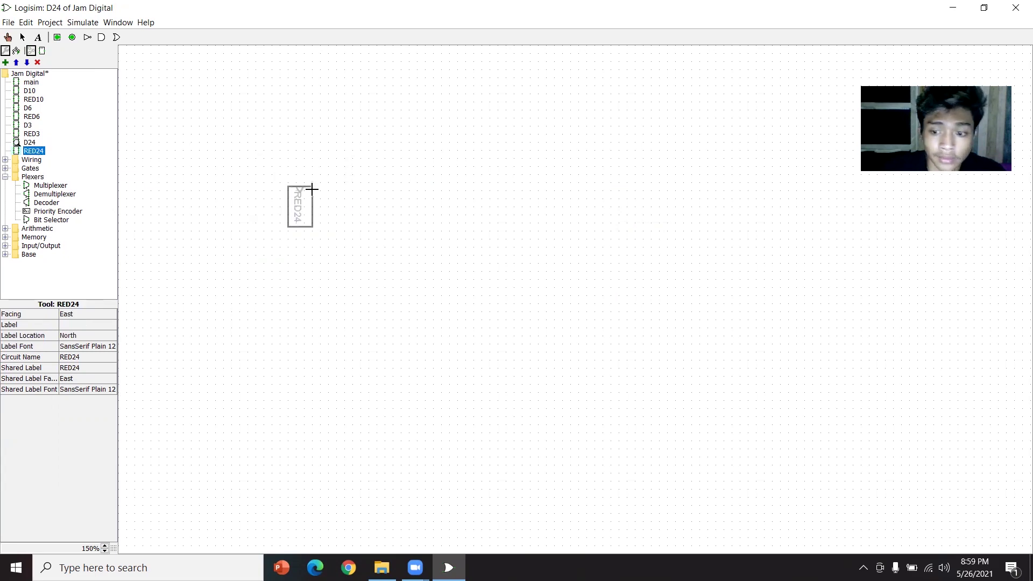
click(312, 189)
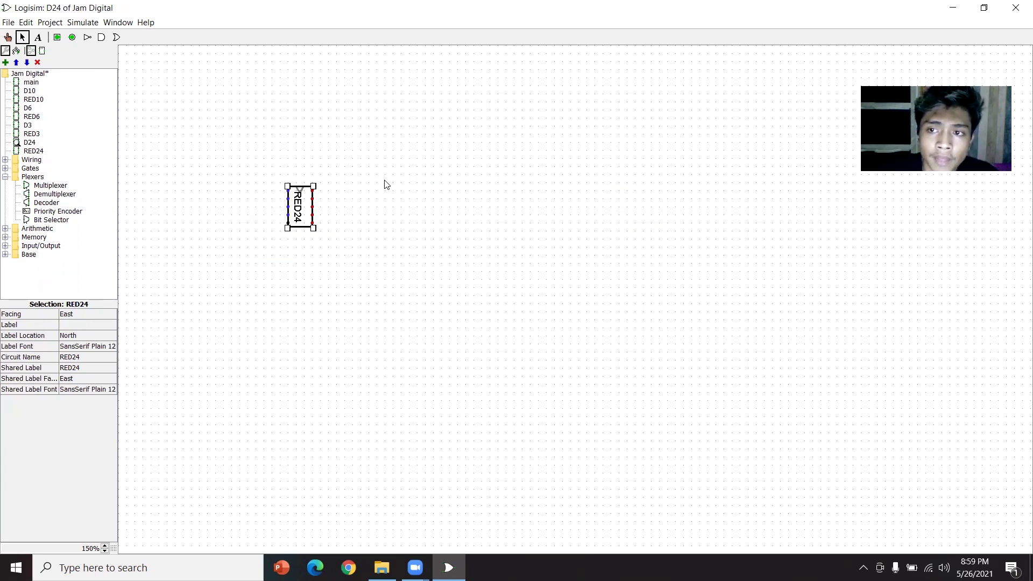
Place a D flip-flop right of RED24 and duplicate it into a vertical column of four evenly spaced flip-flops
click(5, 177)
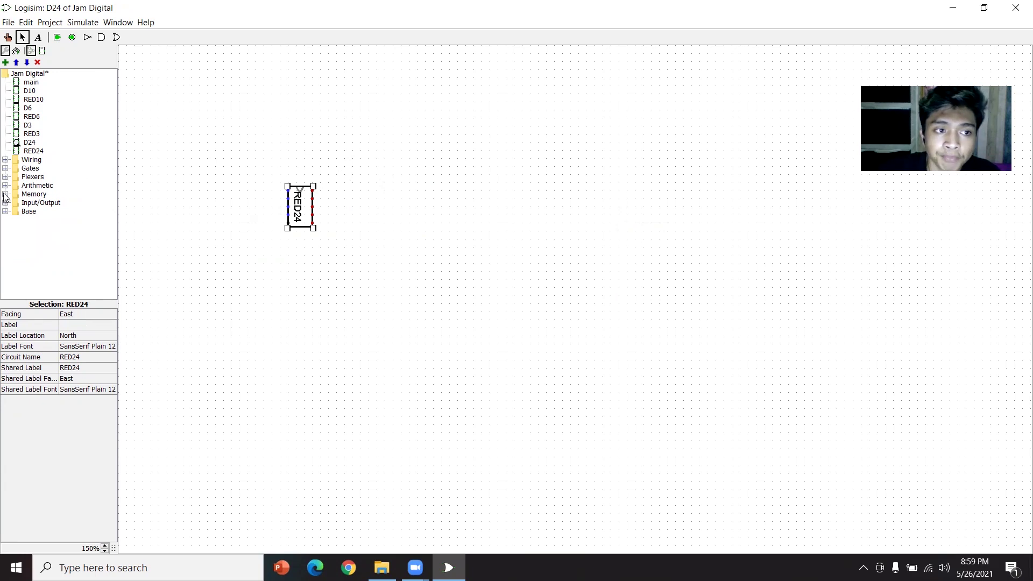
click(5, 194)
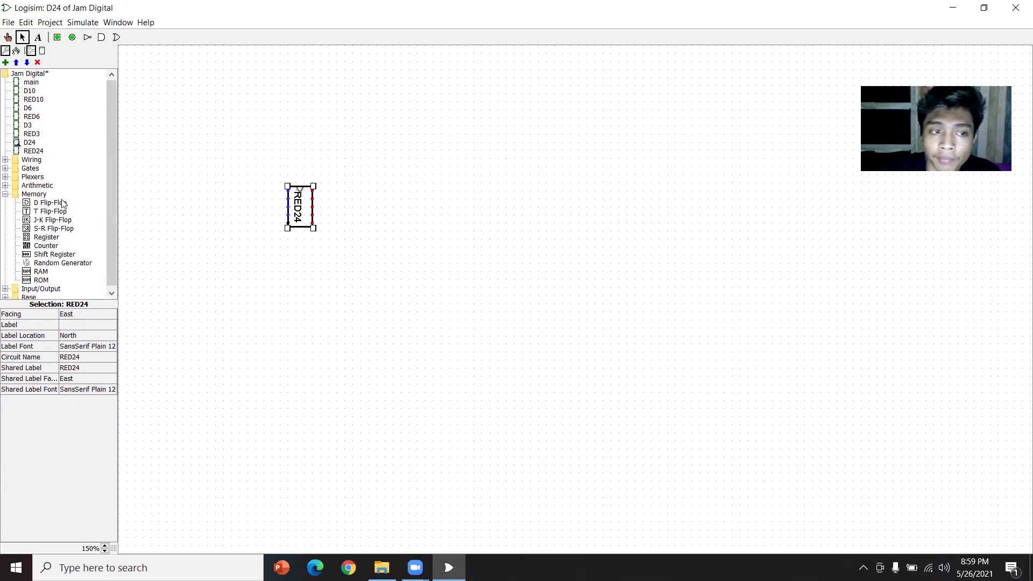
click(60, 203)
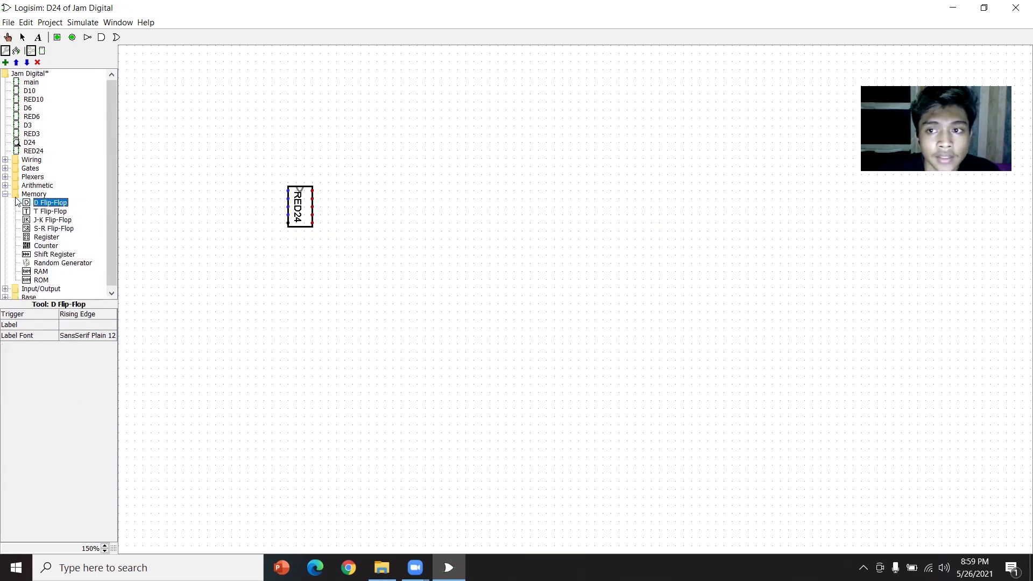
click(387, 171)
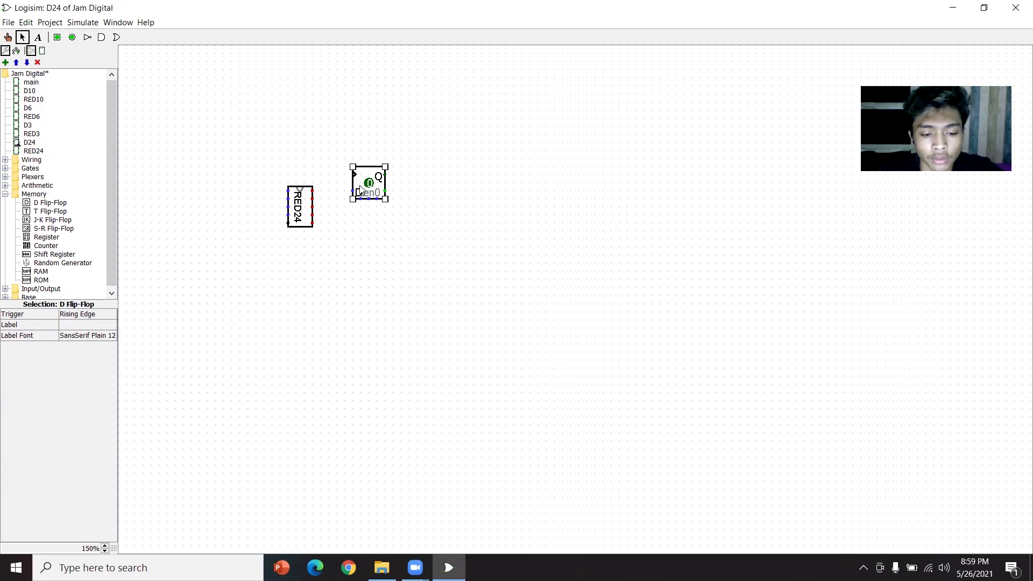
key(ctrl+d)
drag(361, 189, 360, 233)
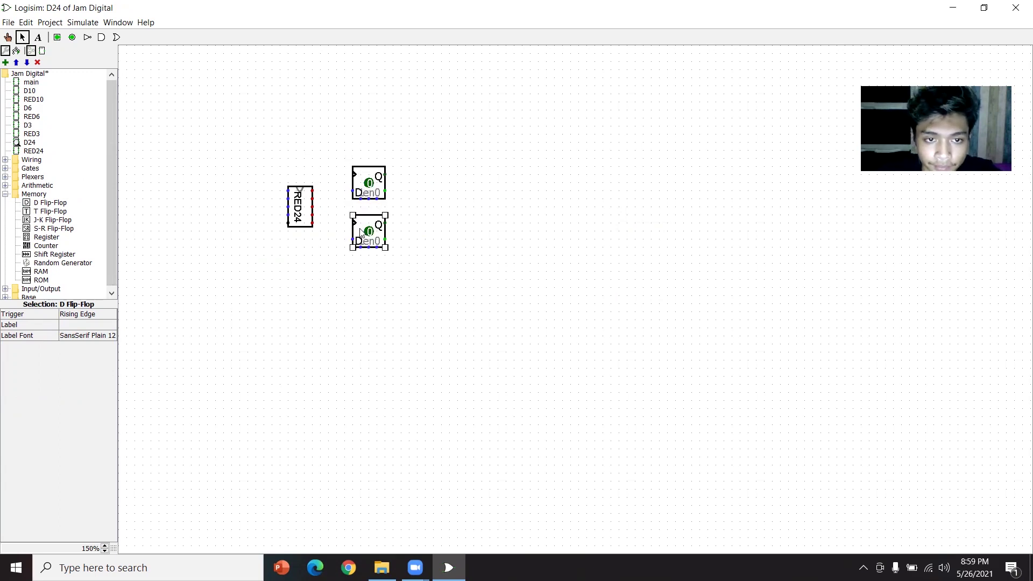
shift+click(370, 187)
key(ctrl+d)
drag(370, 187, 372, 279)
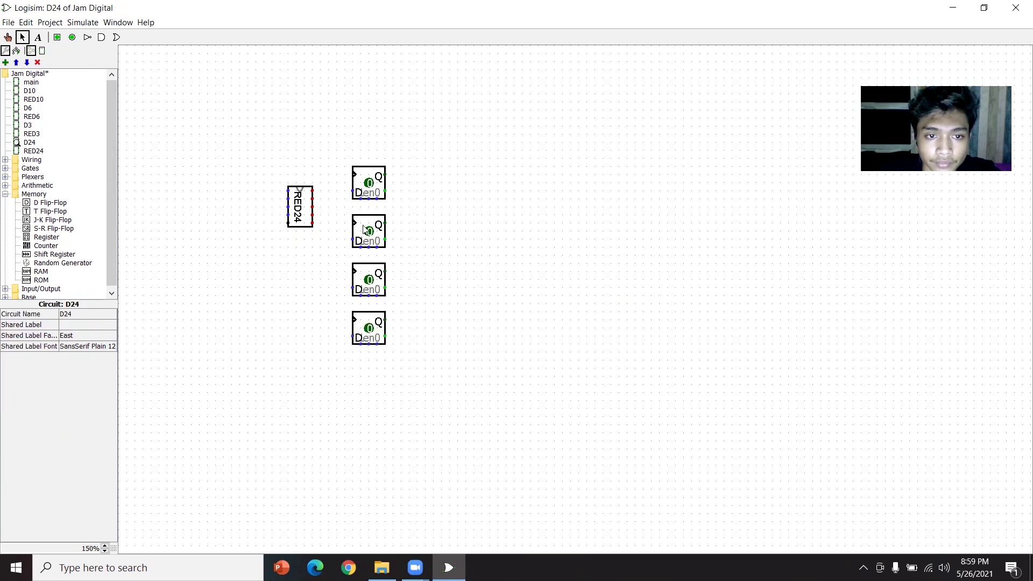
Wire RED24's first four outputs to the D inputs of the four flip-flops in order, from top to bottom
mouse_move(353, 189)
mouse_down()
mouse_move(280, 204)
mouse_move(338, 200)
mouse_move(341, 240)
mouse_move(354, 239)
mouse_up()
drag(289, 206, 353, 287)
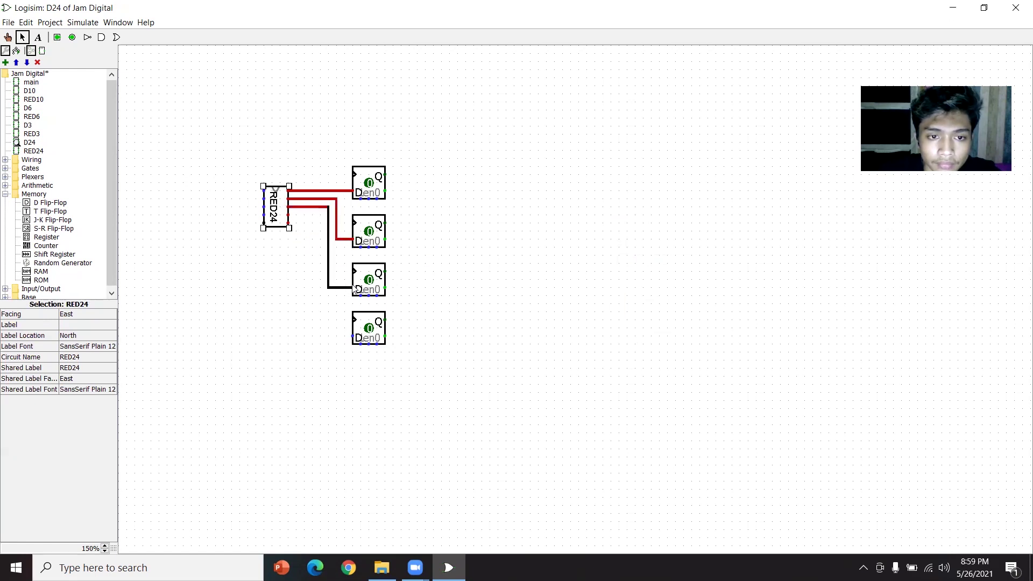
mouse_move(289, 215)
mouse_down()
mouse_move(323, 220)
mouse_move(323, 316)
mouse_move(353, 335)
mouse_up()
click(420, 382)
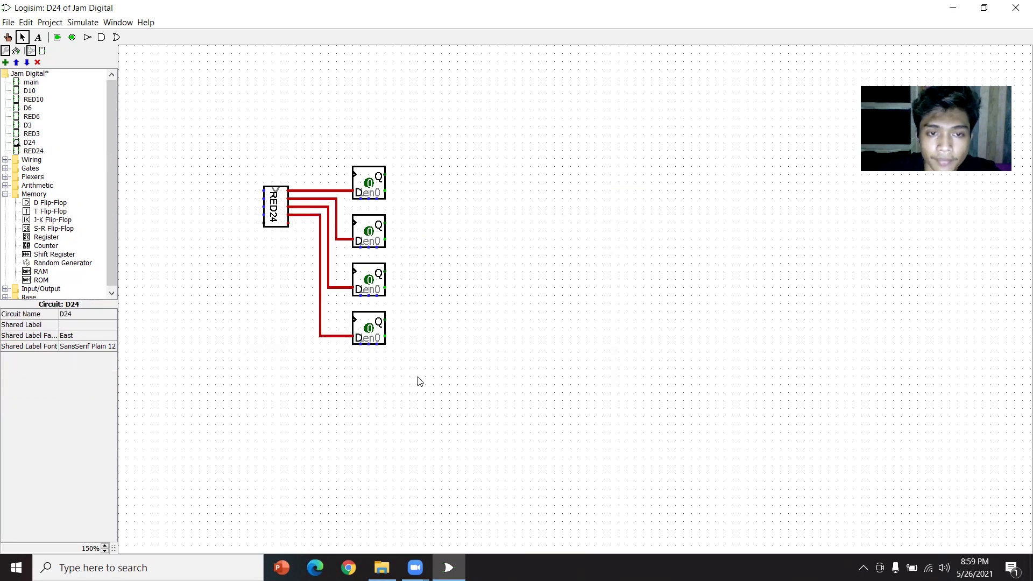
Join the clock inputs of all four D flip-flops with a common vertical wire
click(350, 320)
drag(350, 320, 353, 175)
click(435, 228)
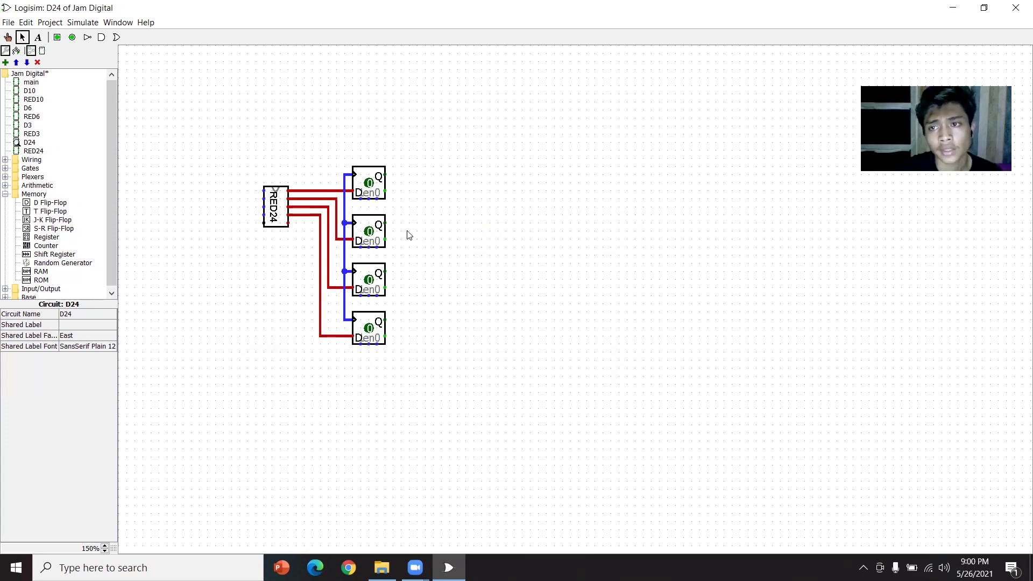
Place a 1-bit input pin left of RED24 and wire it to the common clock line of the four flip-flops
click(57, 37)
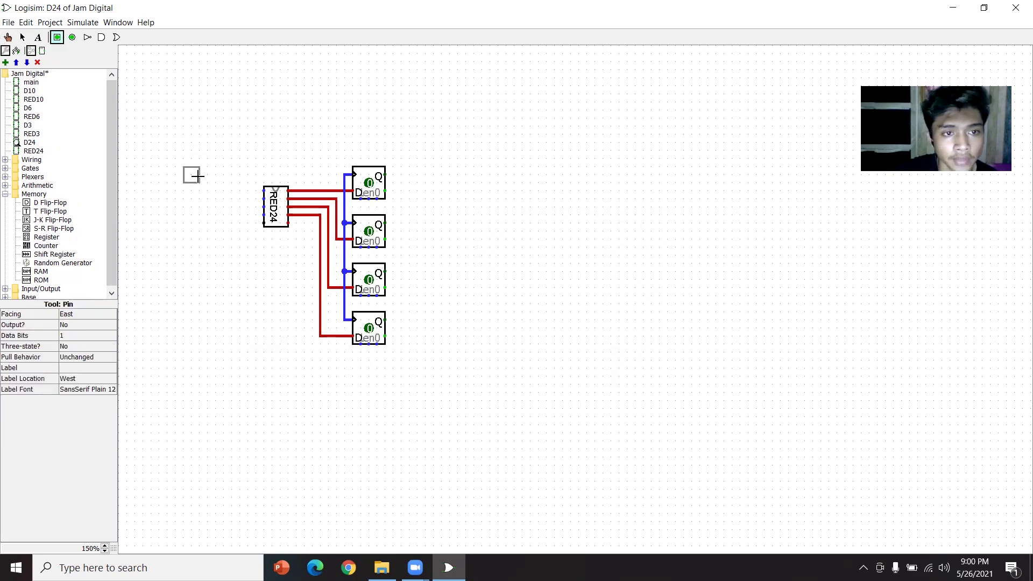
click(200, 175)
drag(202, 175, 344, 175)
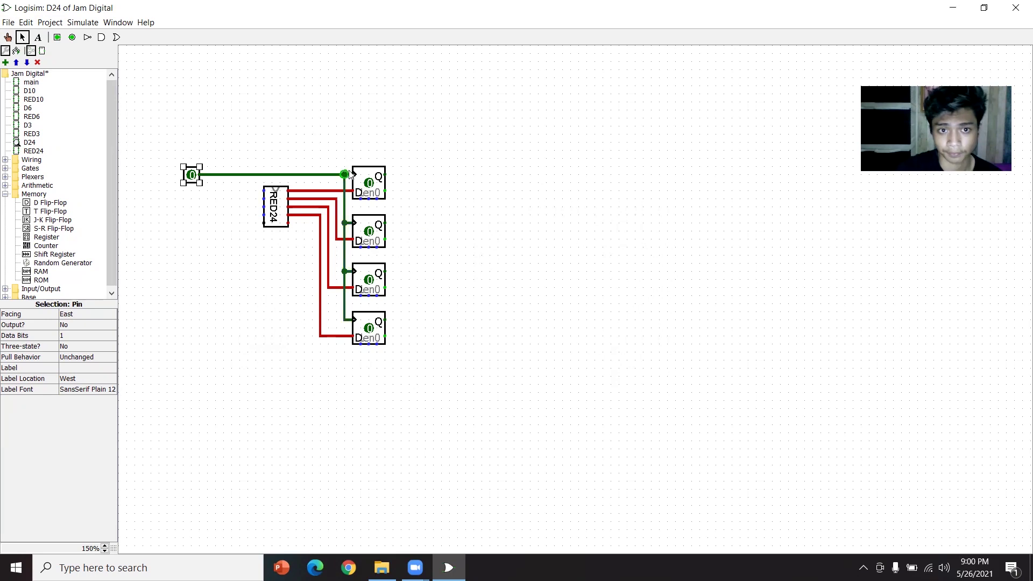
click(439, 170)
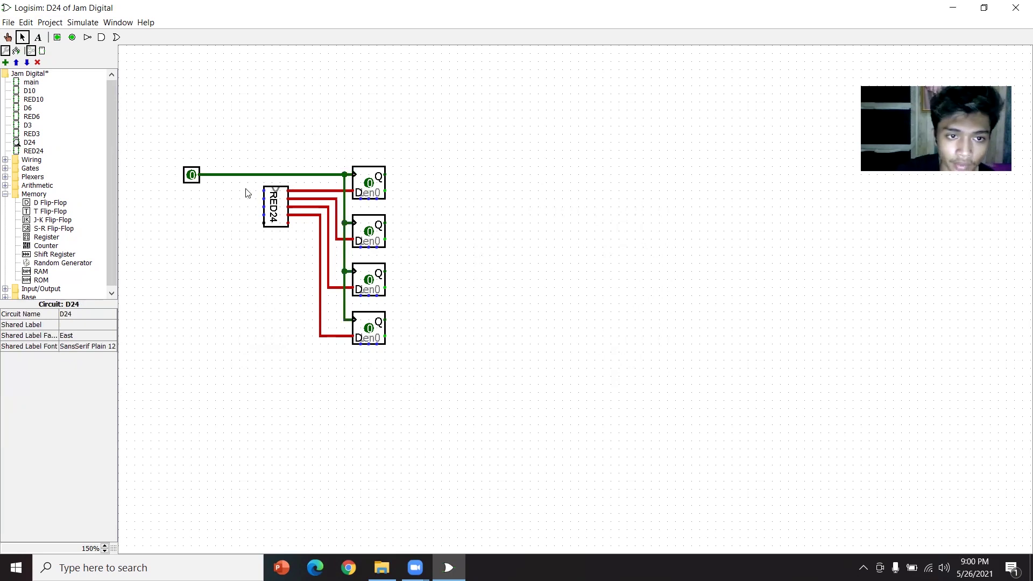
Wire the Q outputs of the four flip-flops back to RED24's first four inputs in order, looping above the circuit
drag(264, 190, 393, 174)
click(267, 204)
drag(255, 202, 386, 223)
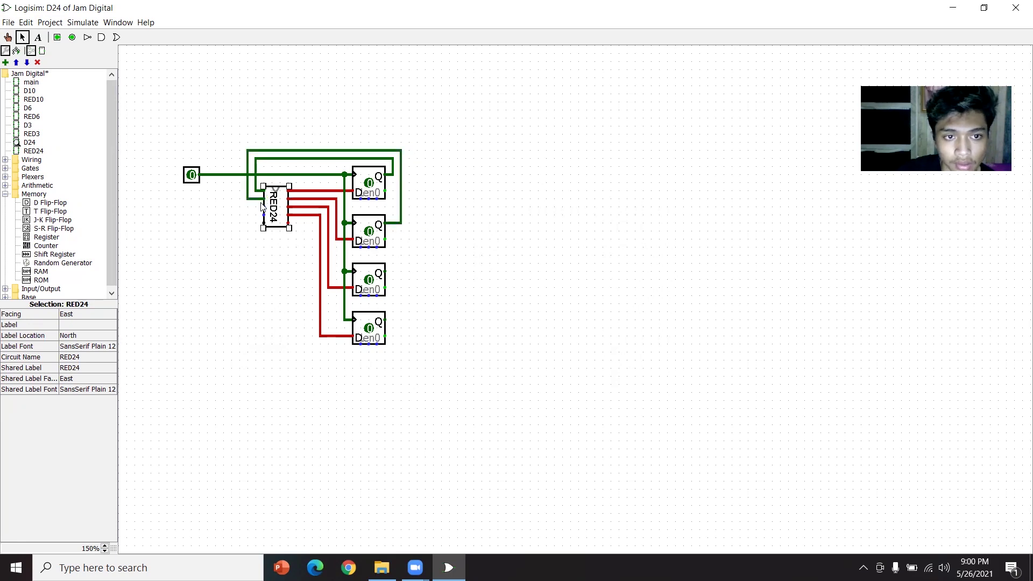
drag(264, 207, 386, 272)
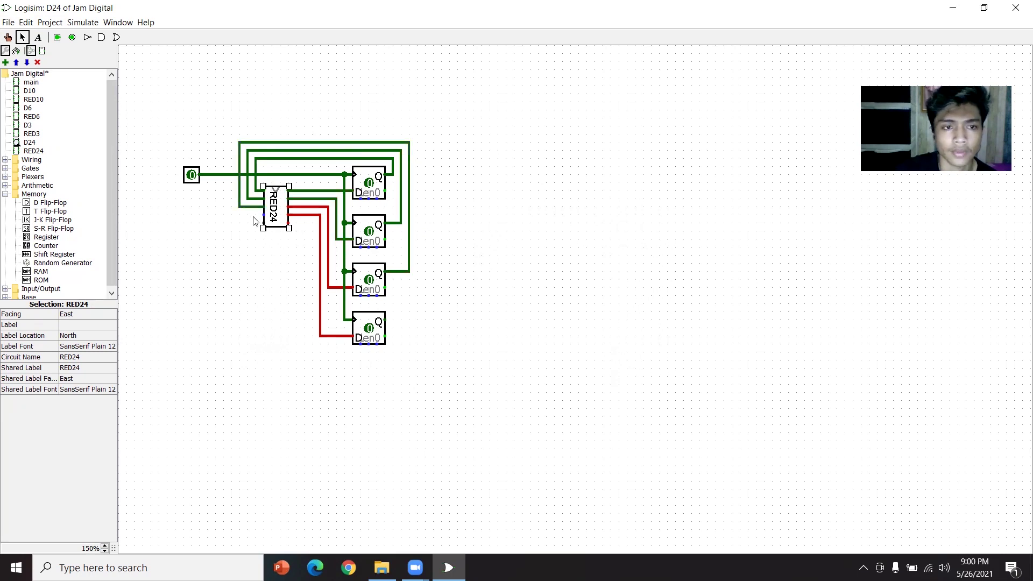
drag(263, 215, 234, 220)
drag(232, 200, 418, 136)
drag(417, 135, 387, 320)
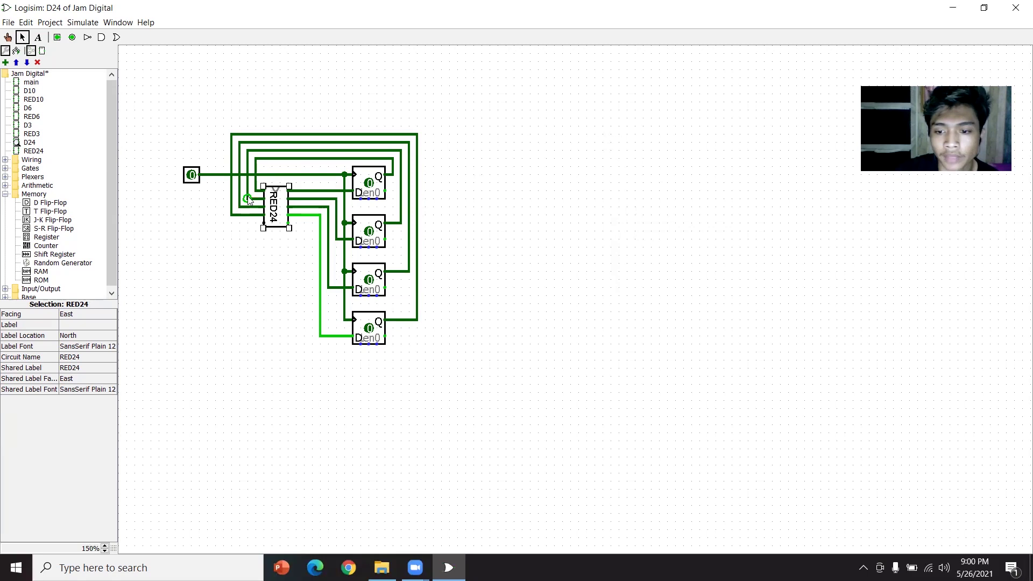
Place a 4-bit input pin labelled H10 left of RED24 and wire it to RED24's last input
click(57, 37)
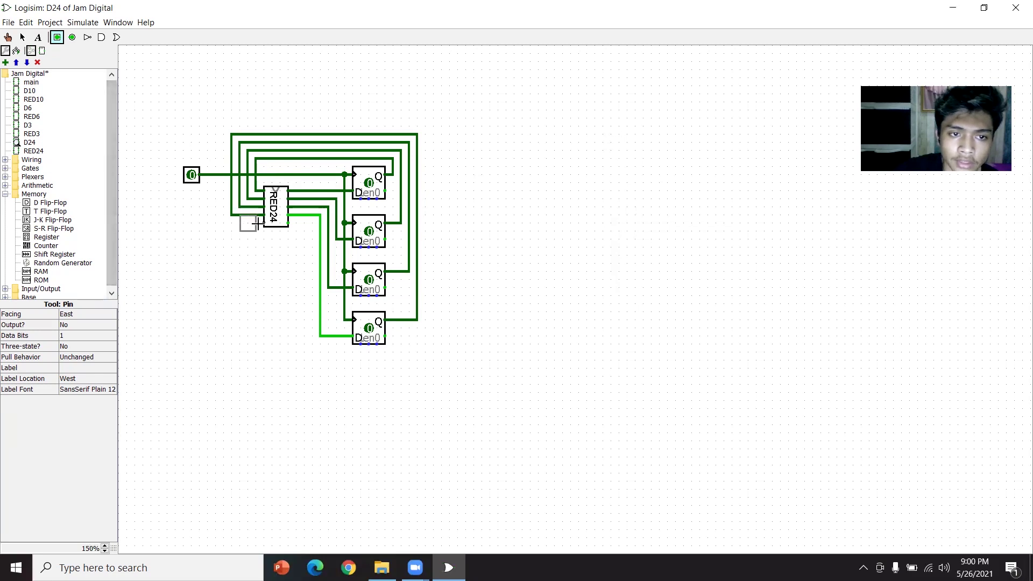
click(194, 222)
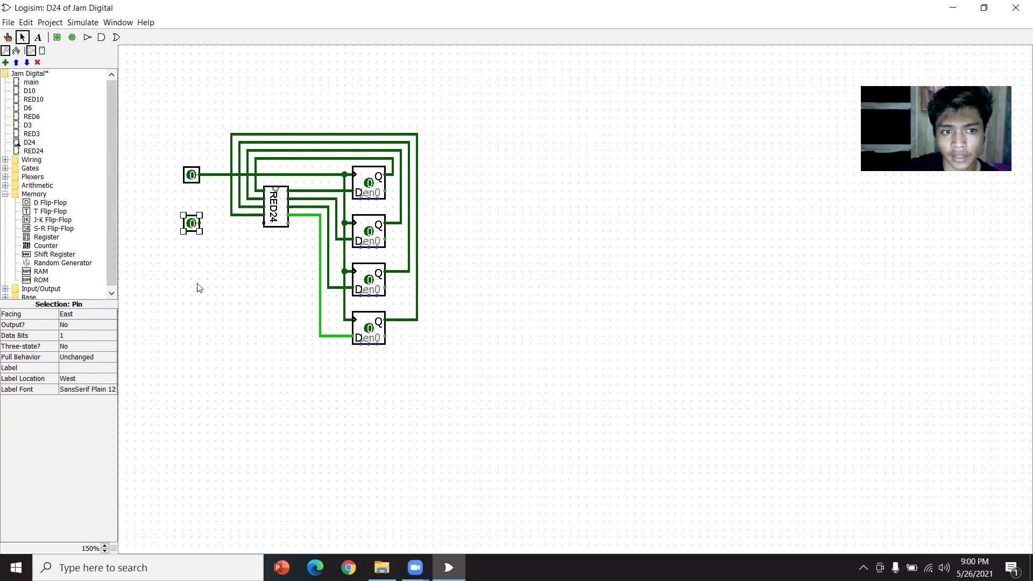
click(74, 335)
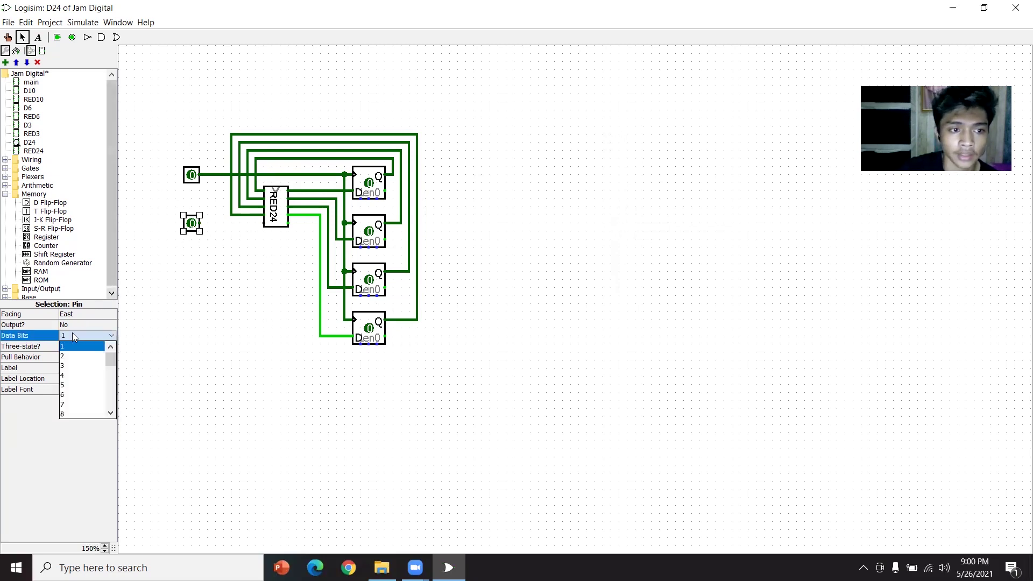
click(69, 374)
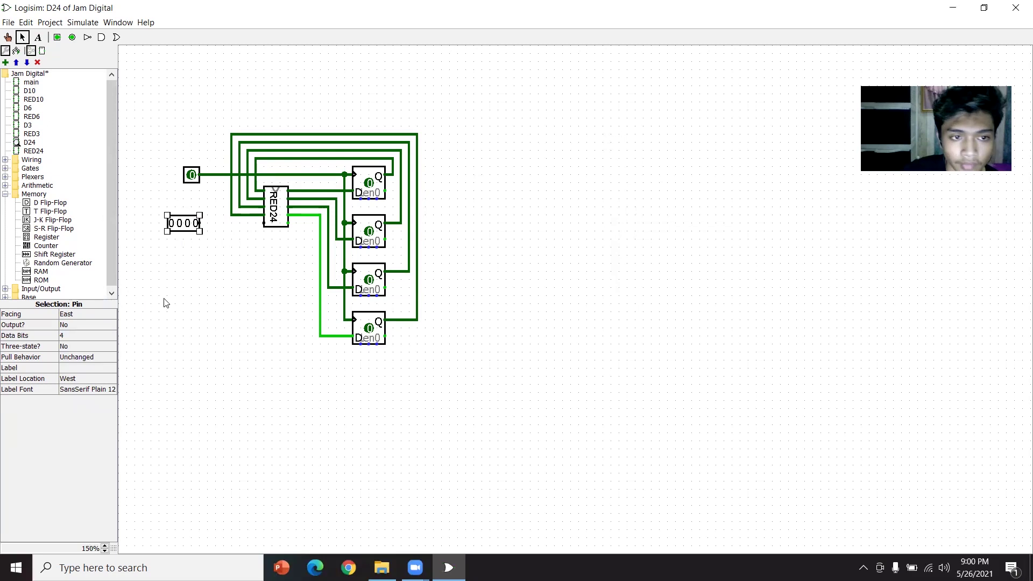
click(81, 368)
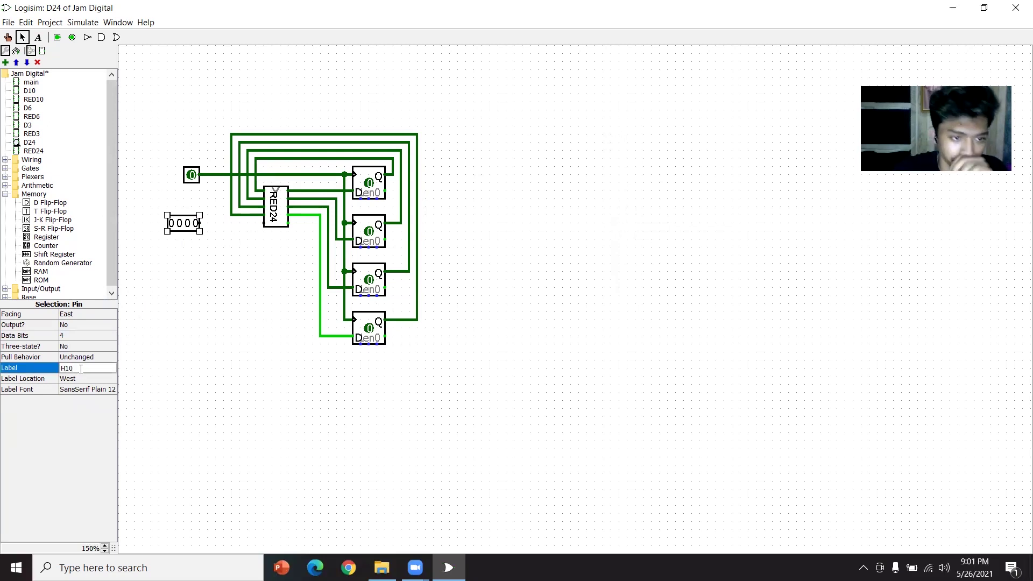
text(H10)
key(Return)
drag(200, 222, 265, 223)
click(267, 301)
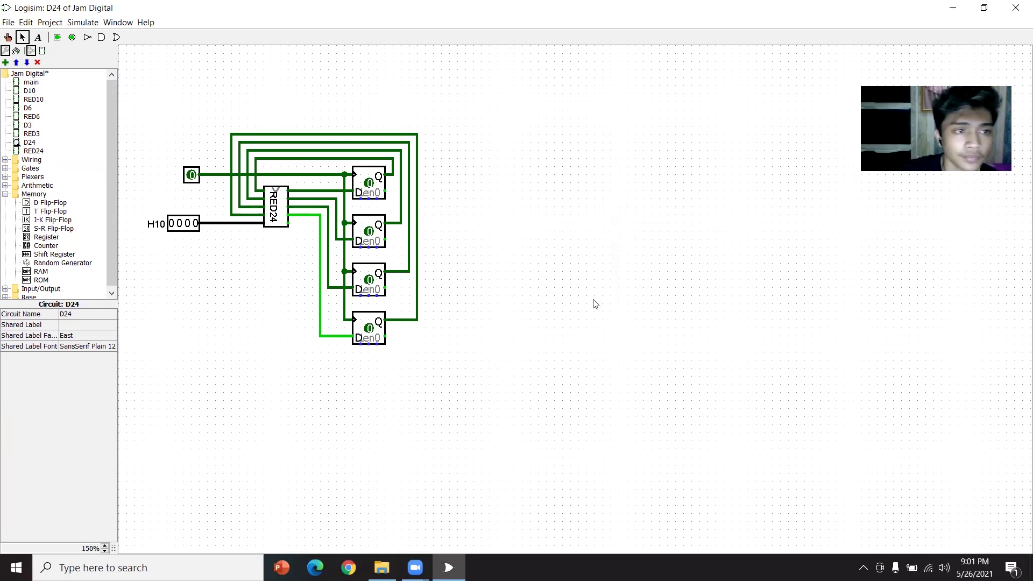
Place a 4-bit splitter with fan out 4 facing West, above and to the right of the flip-flop column
click(6, 195)
click(6, 159)
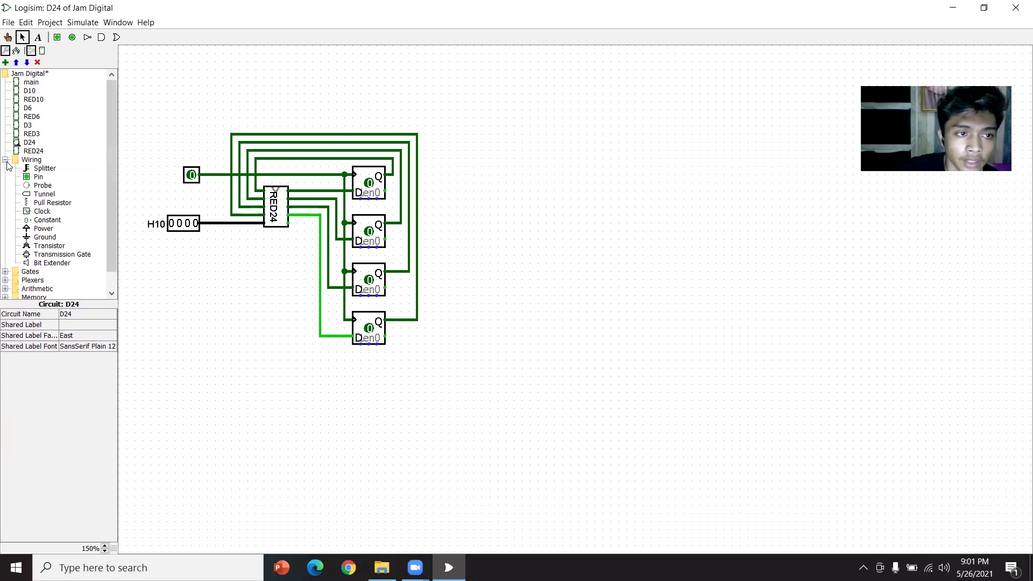
click(37, 168)
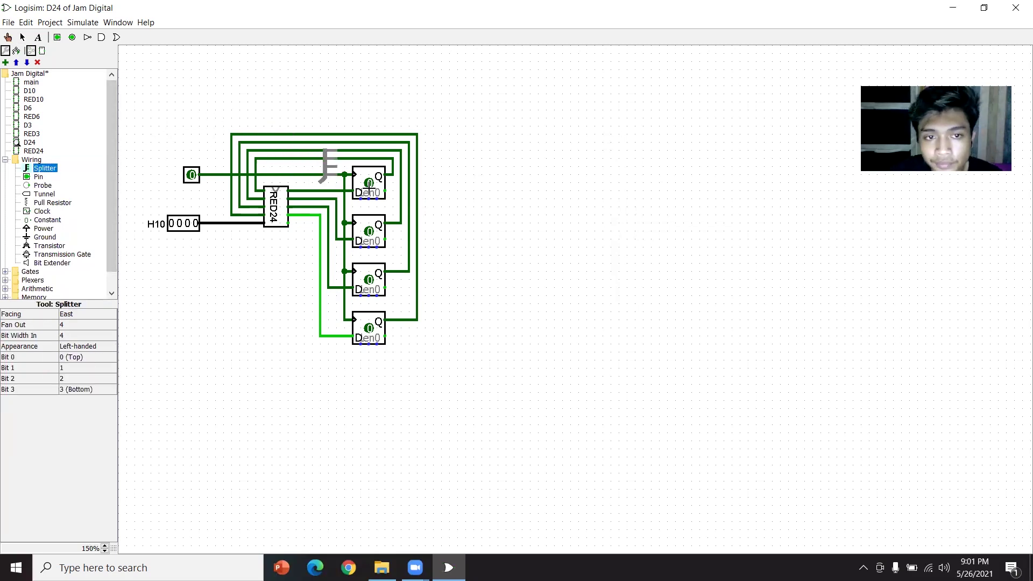
click(458, 156)
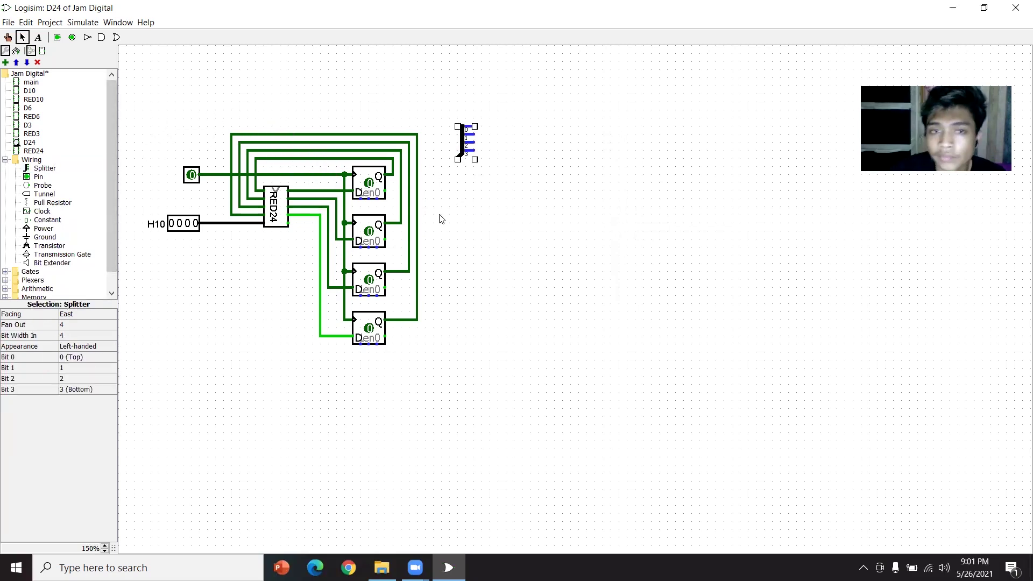
click(73, 316)
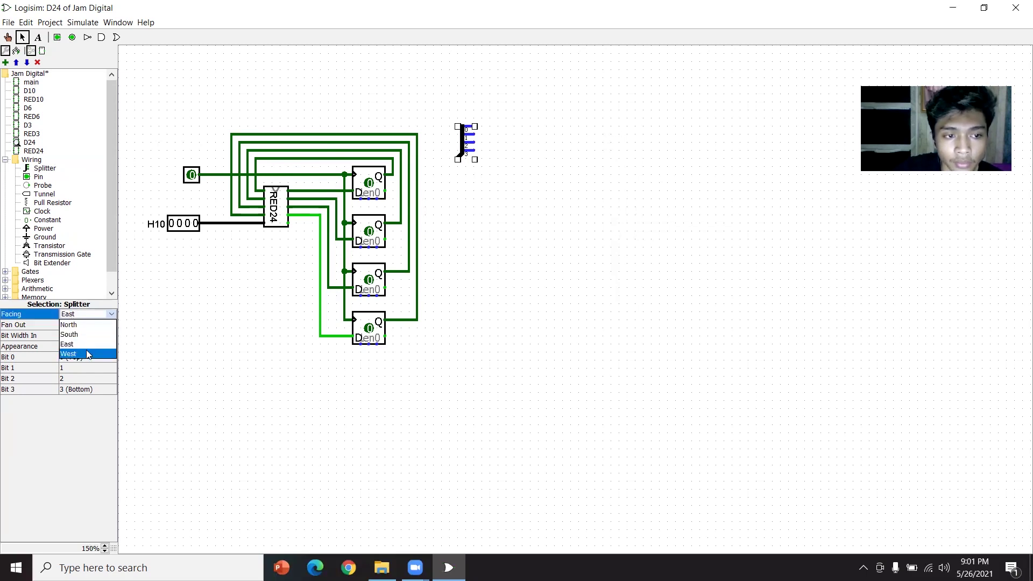
click(86, 351)
click(519, 240)
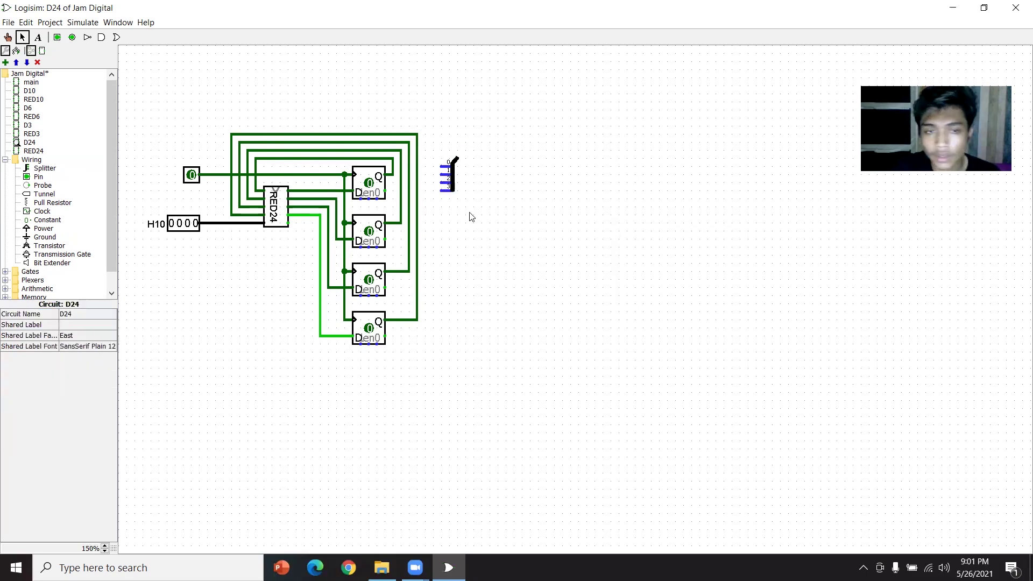
drag(450, 187, 466, 164)
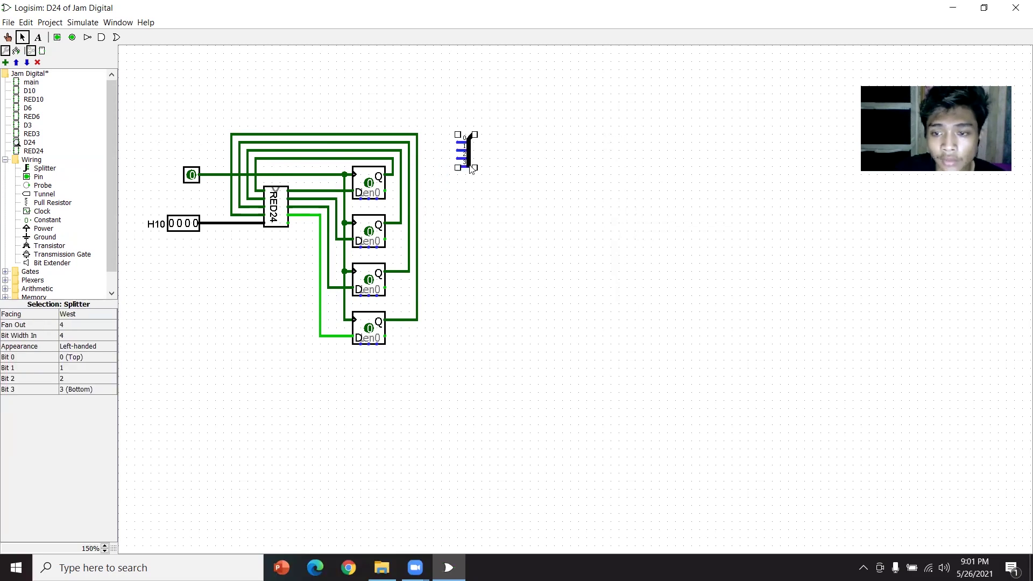
click(501, 216)
Place a 4-bit output pin labelled O right of the splitter and wire it to the splitter's combined end
click(72, 38)
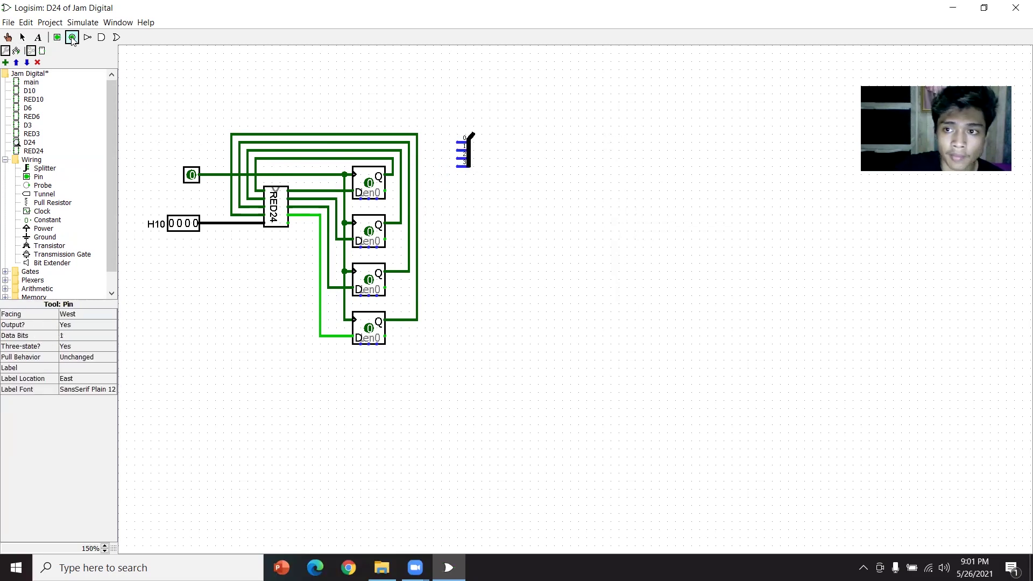
click(512, 135)
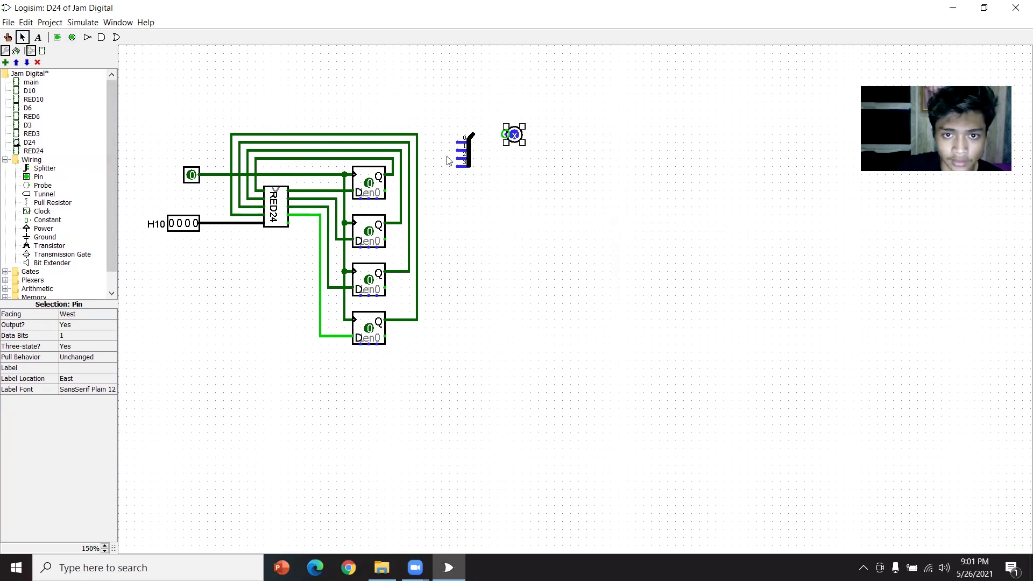
click(74, 336)
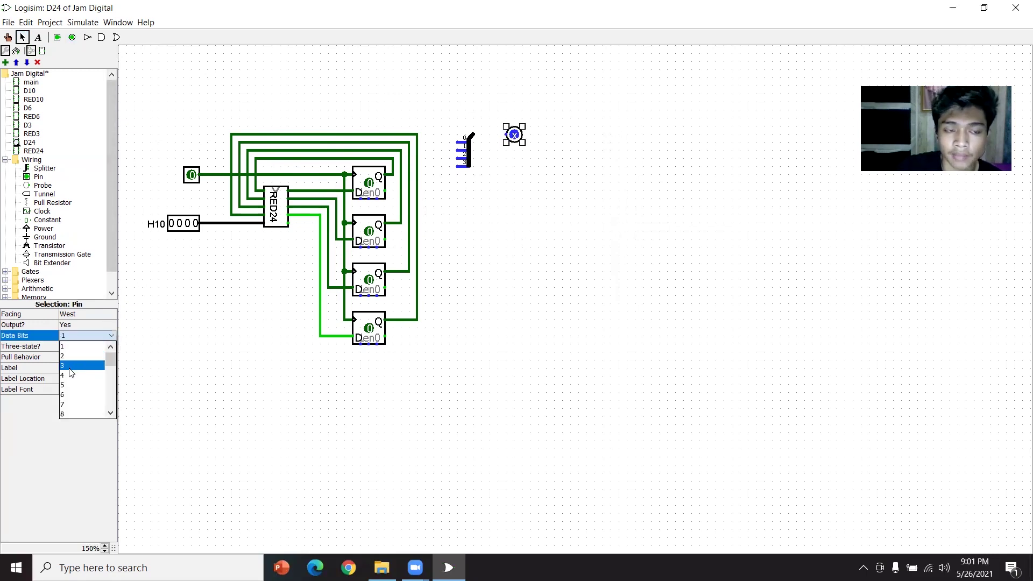
click(68, 375)
click(76, 370)
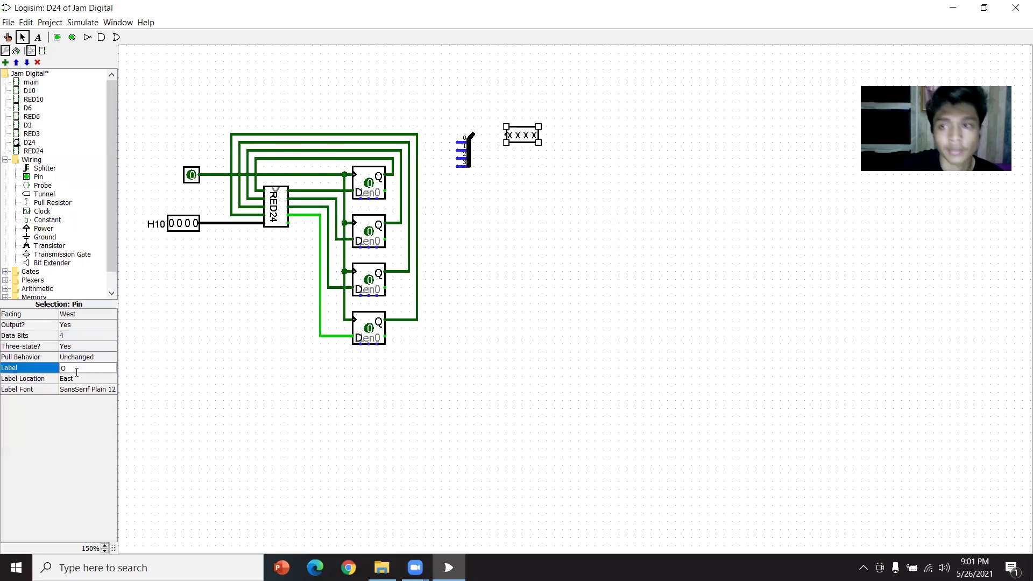
key(Return)
click(492, 171)
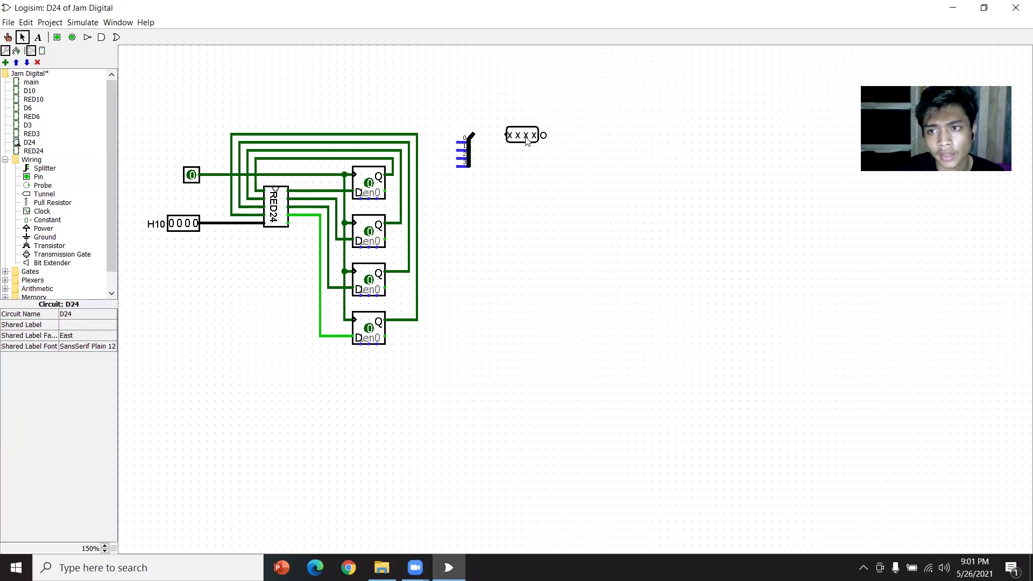
drag(506, 136, 473, 137)
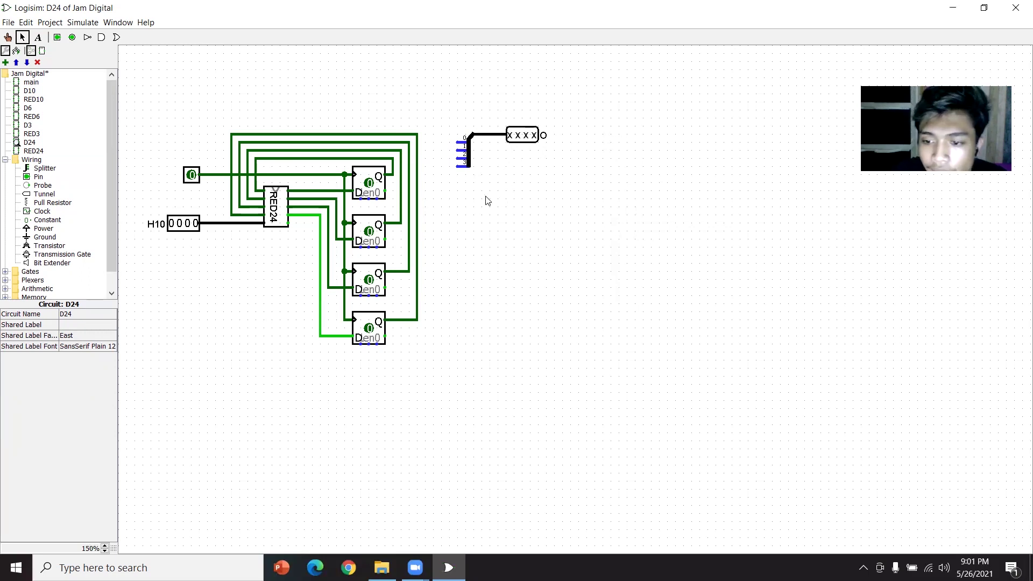
Align the splitter and pin O with the four feedback wires and connect each splitter branch to its feedback wire
drag(581, 197, 449, 107)
drag(463, 165, 393, 168)
click(446, 170)
drag(453, 150, 416, 134)
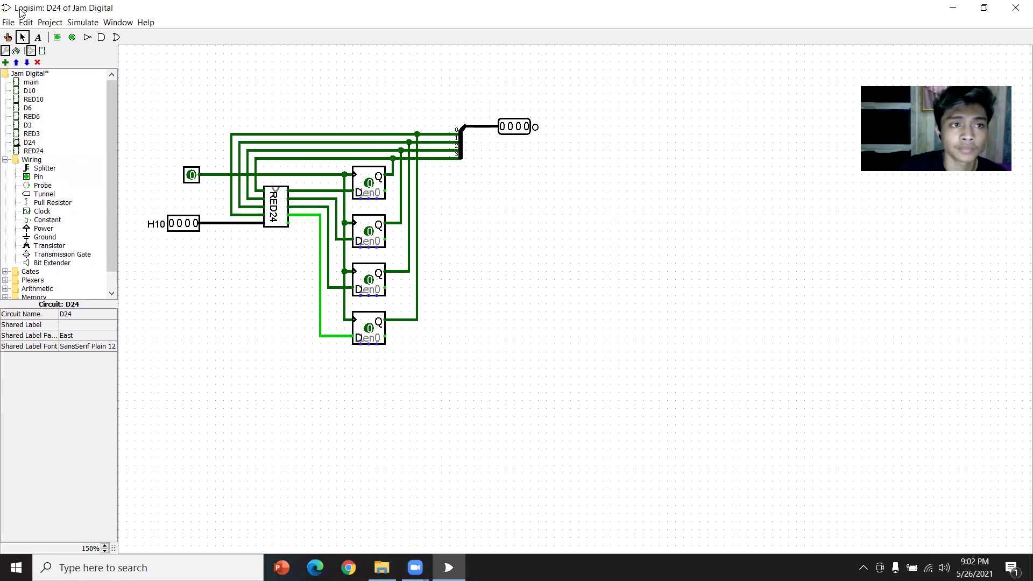
Place a 1-bit output pin labelled R right of the flip-flops and wire it to RED24's last output
click(71, 36)
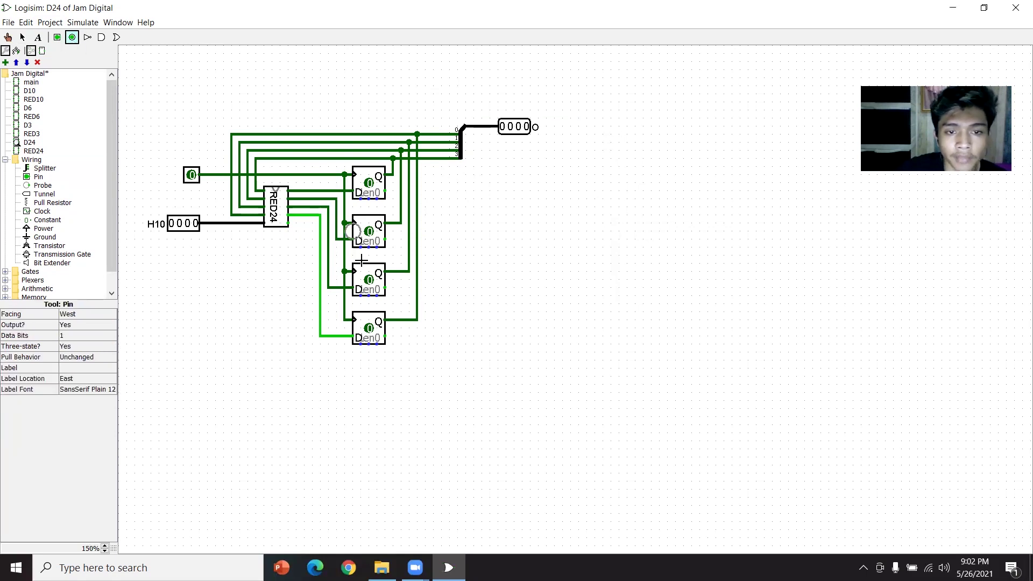
click(443, 304)
click(103, 367)
text(R)
key(Return)
mouse_move(291, 225)
mouse_down()
mouse_move(312, 232)
mouse_move(313, 305)
mouse_move(443, 304)
mouse_up()
click(520, 340)
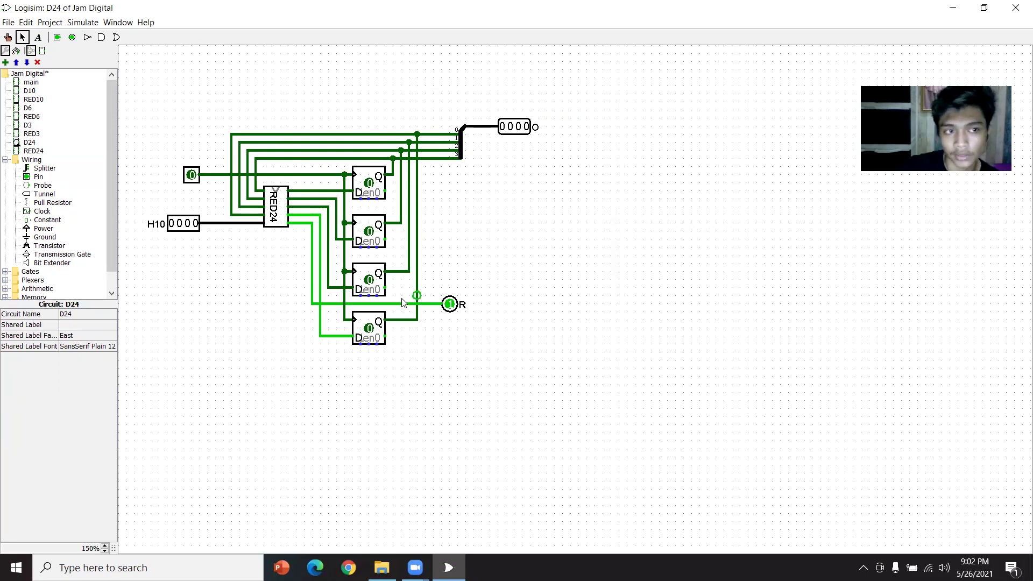
Set the D24 circuit's shared label to D24 and open the RED24 circuit
click(70, 323)
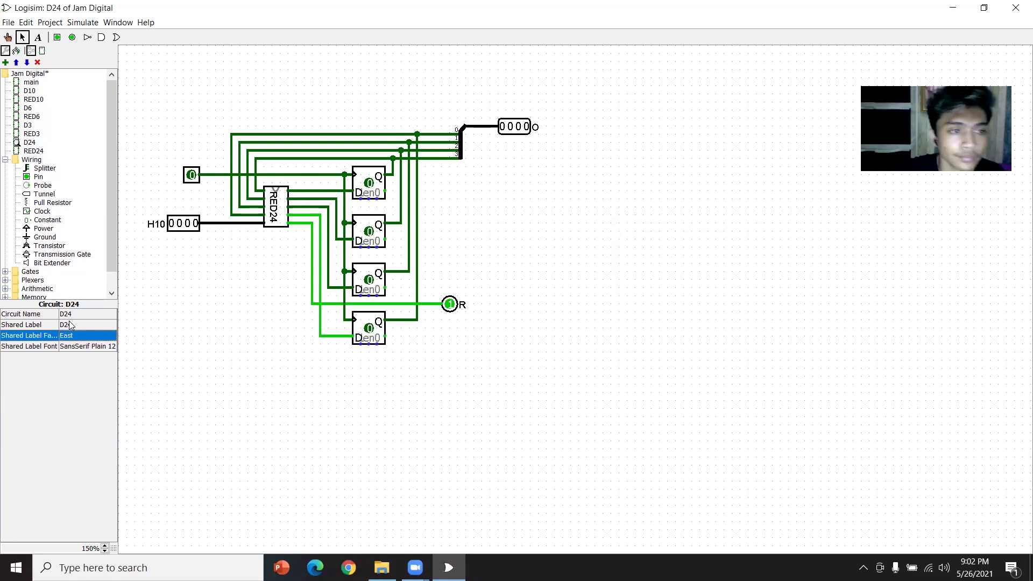
double_click(34, 151)
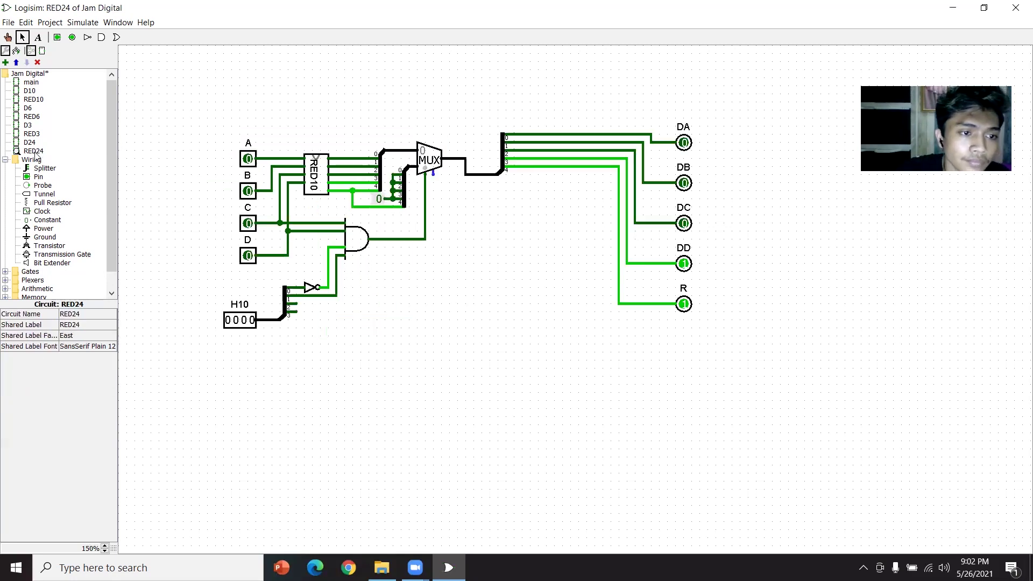
click(4, 159)
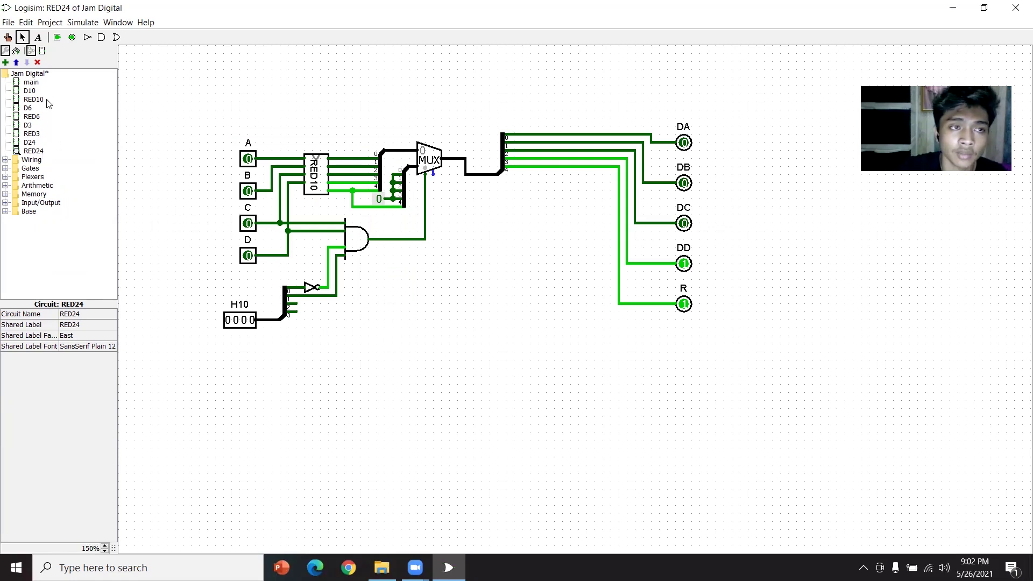
Create a new circuit named Jam and place a D10 subcircuit in its lower left area
click(5, 63)
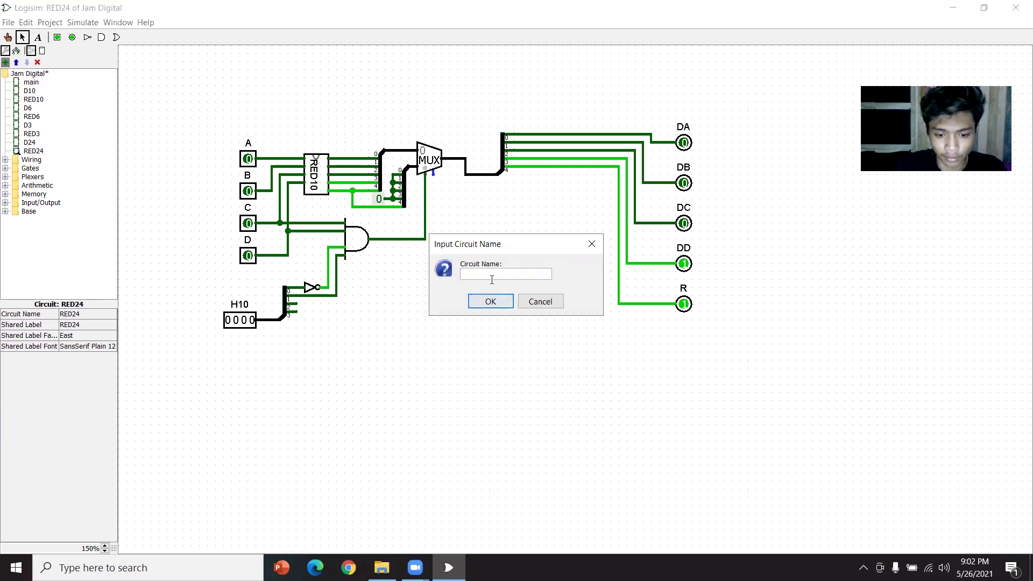
text(Jam)
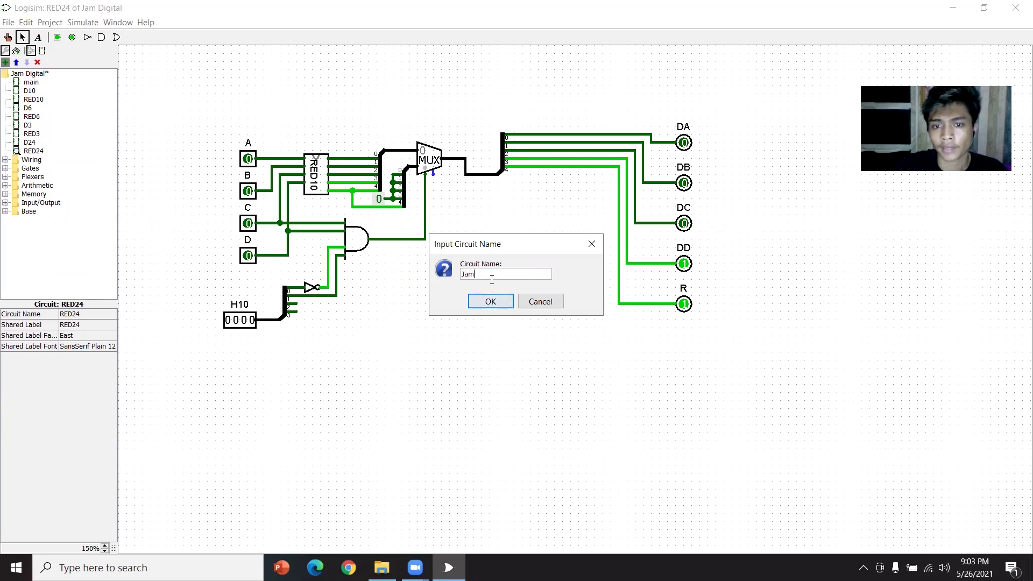
key(Return)
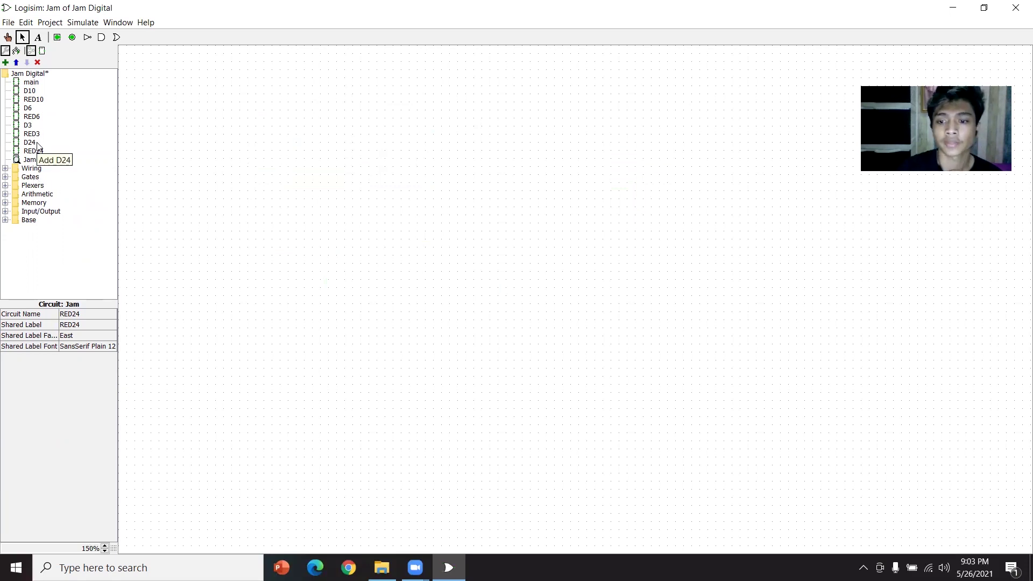
click(30, 92)
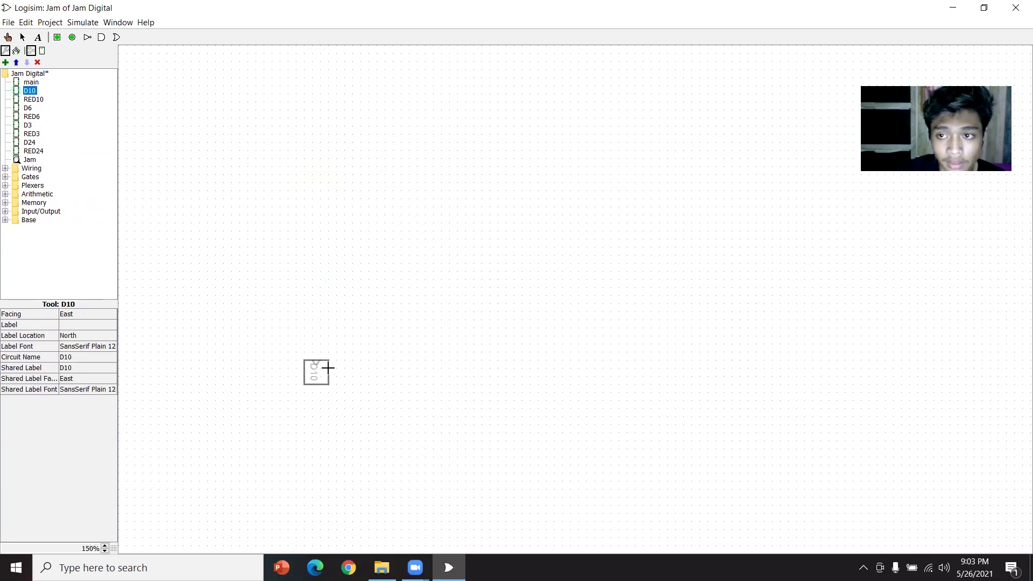
click(361, 377)
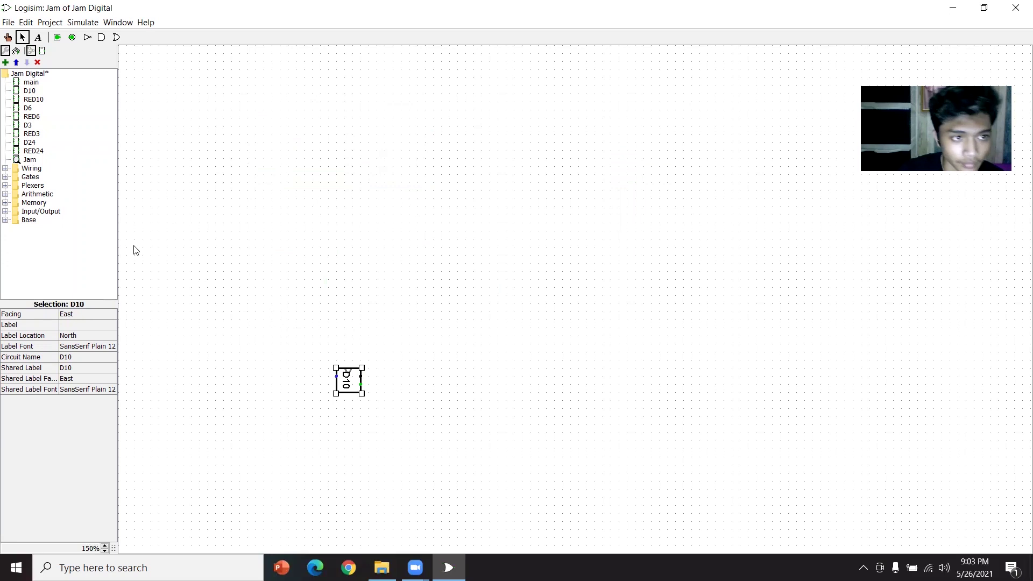
Place a D6 subcircuit directly above D10 and duplicate the D6/D10 pair above them in the same column
click(28, 108)
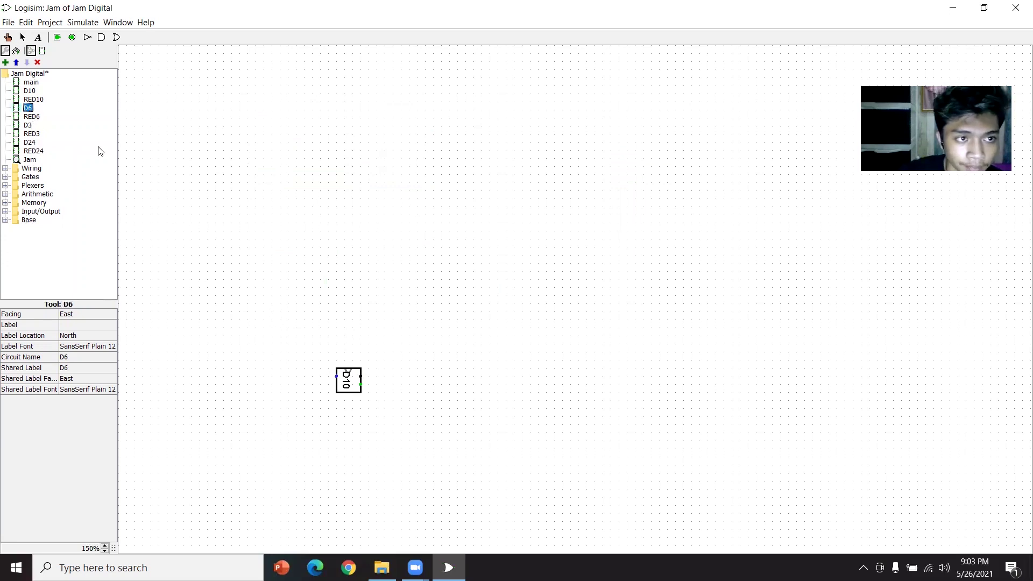
click(360, 323)
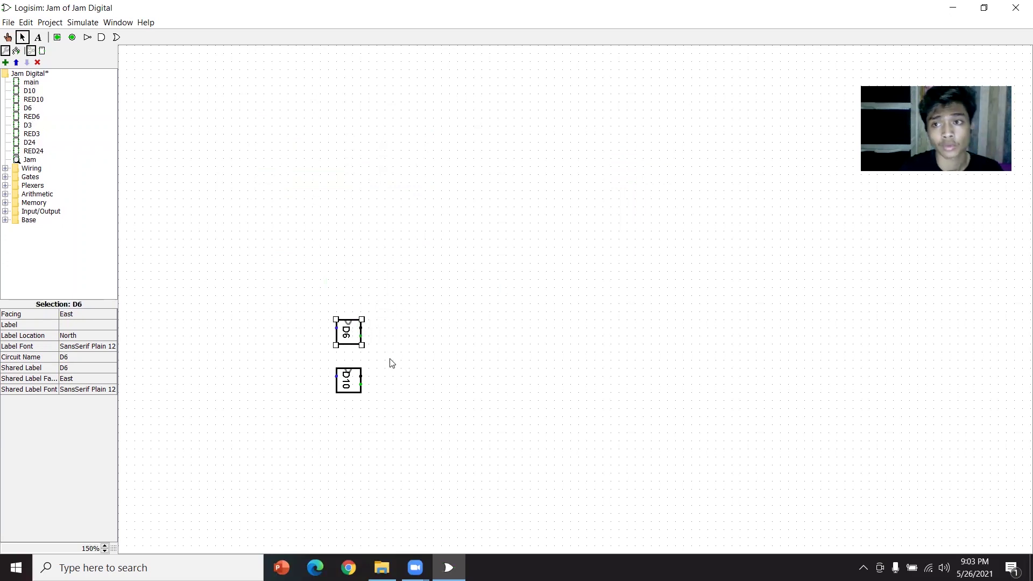
shift+click(347, 390)
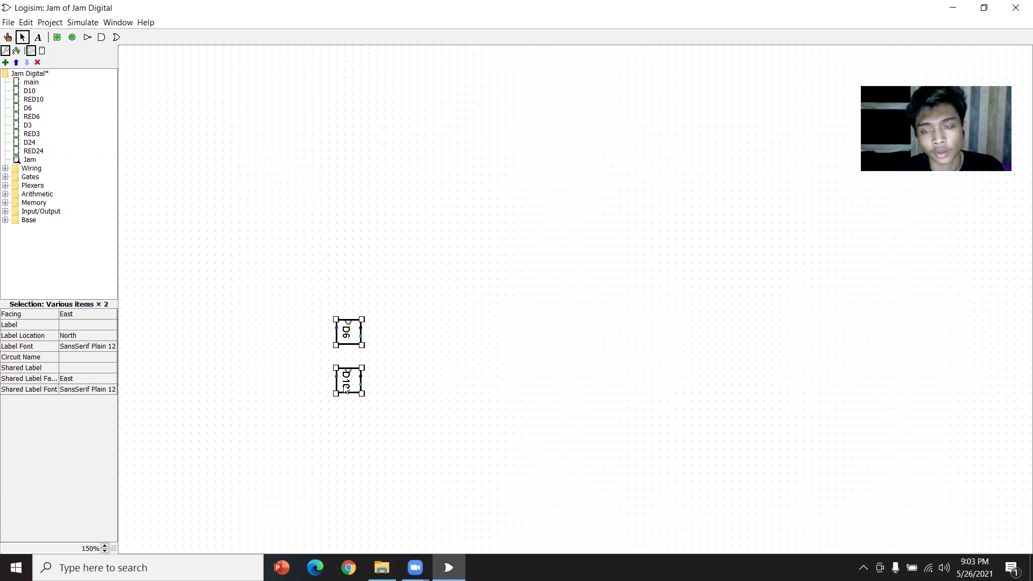
drag(350, 382, 347, 291)
click(412, 351)
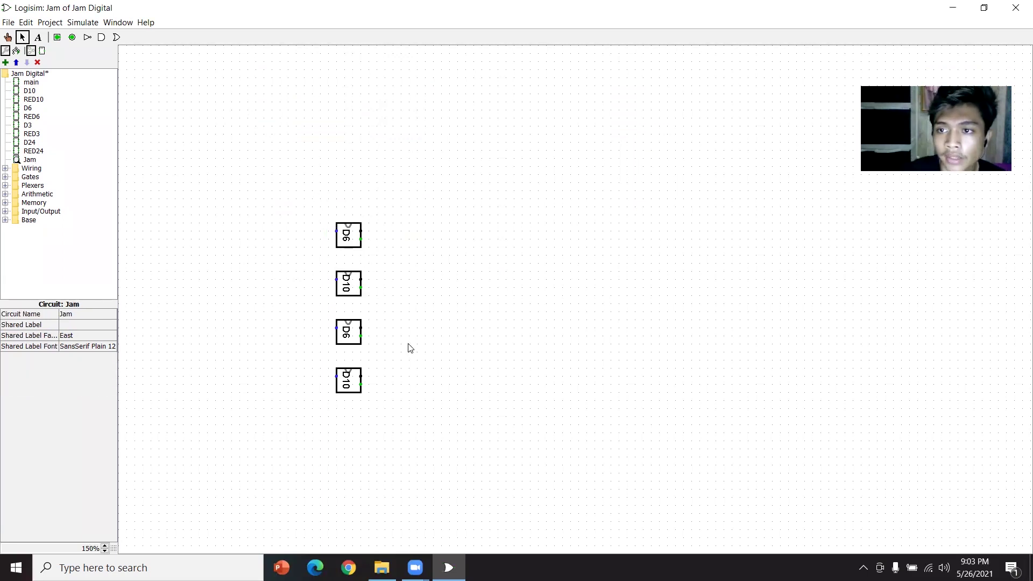
Add a D24 and a D3 subcircuit atop the column and shift all six subcircuits down and slightly left
click(30, 142)
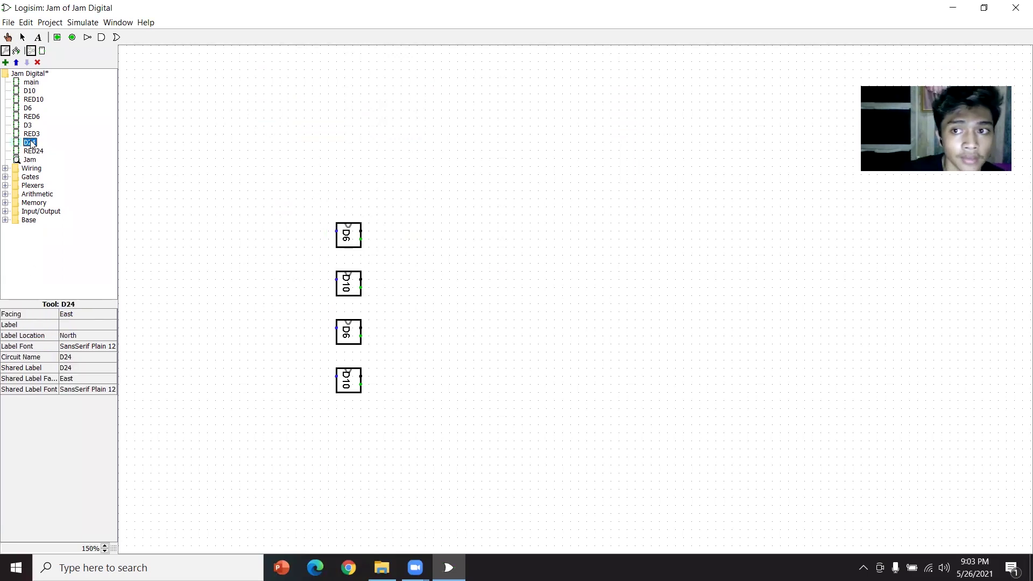
click(361, 186)
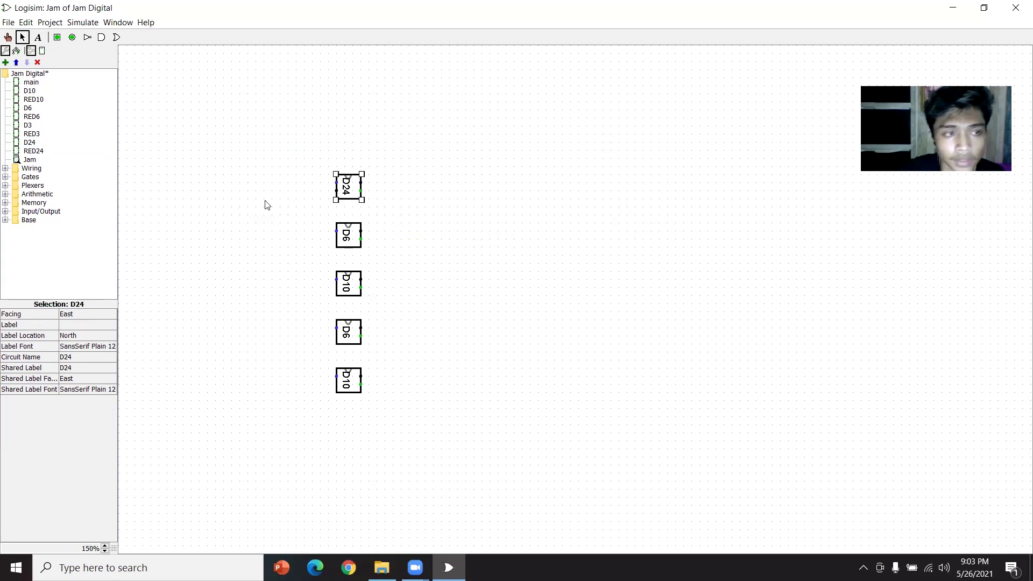
click(28, 125)
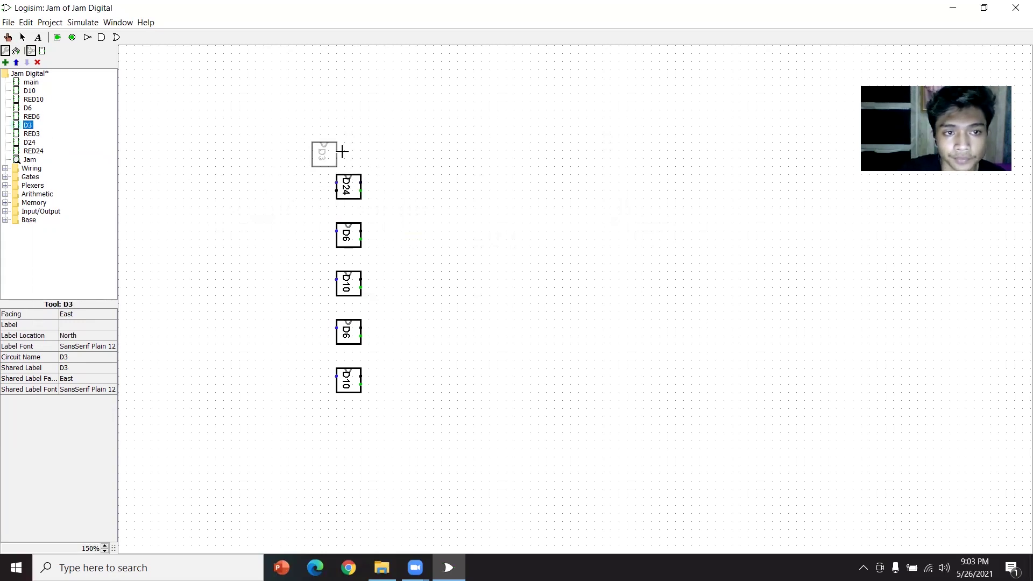
click(358, 133)
drag(428, 430, 299, 118)
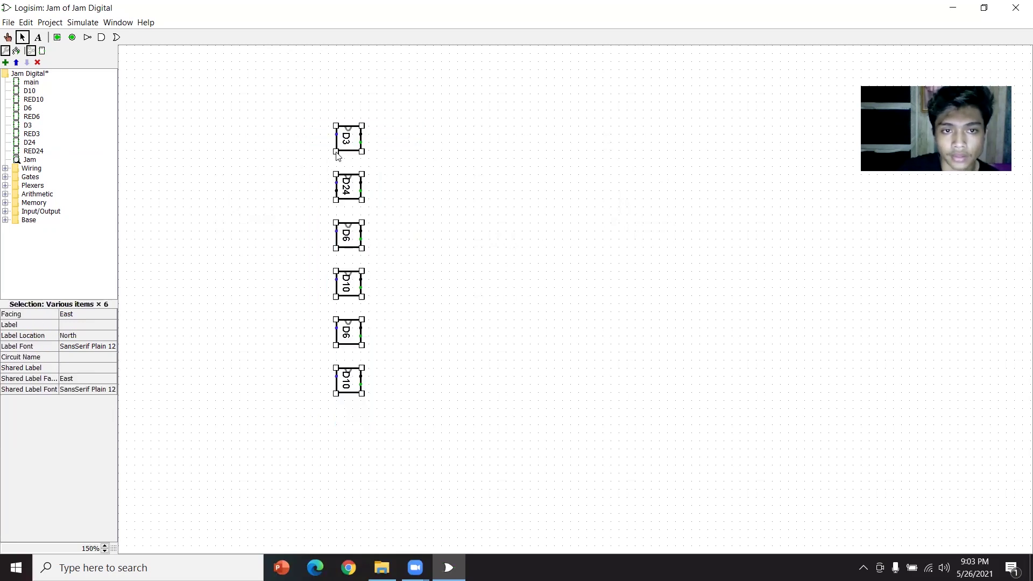
drag(338, 156, 321, 221)
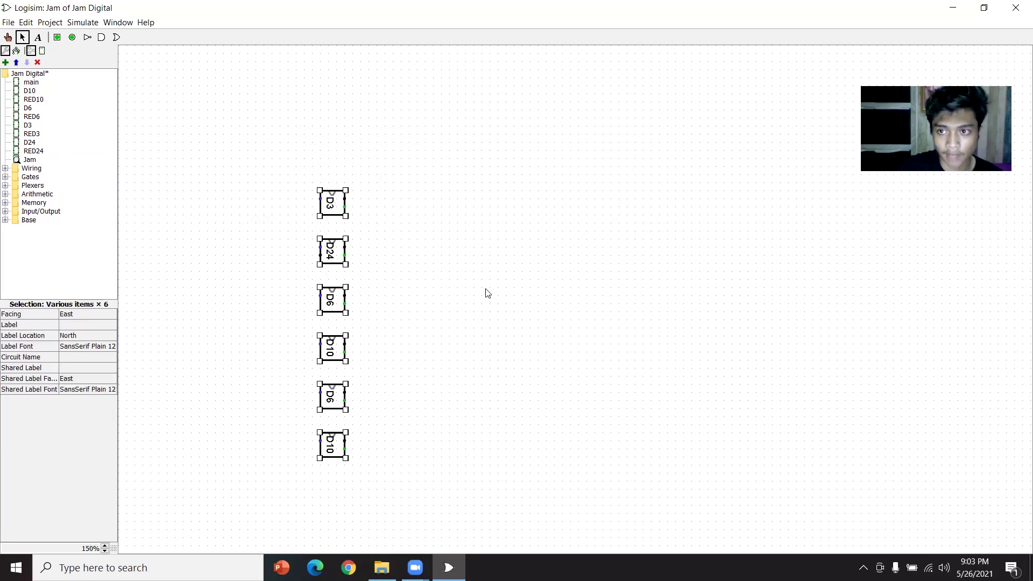
click(487, 293)
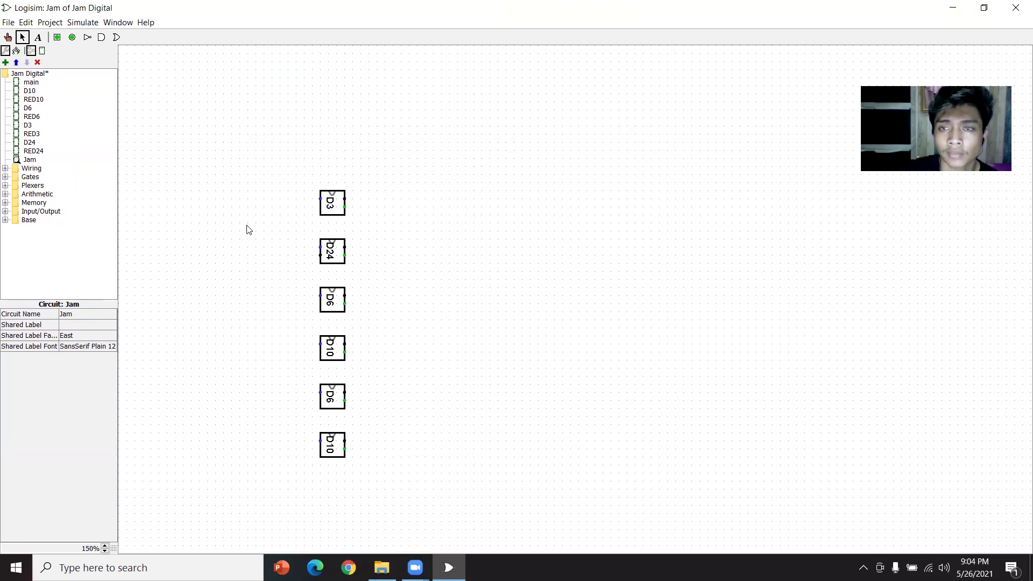
Chain the six subcircuits by wiring each one's lower right output to the left input of the subcircuit above
mouse_move(321, 198)
mouse_down()
mouse_move(312, 231)
mouse_move(353, 232)
mouse_move(353, 258)
mouse_move(314, 247)
mouse_move(313, 279)
mouse_move(353, 279)
mouse_move(350, 300)
mouse_move(312, 327)
mouse_move(352, 328)
mouse_up()
drag(353, 328, 346, 451)
click(324, 348)
click(323, 393)
click(410, 431)
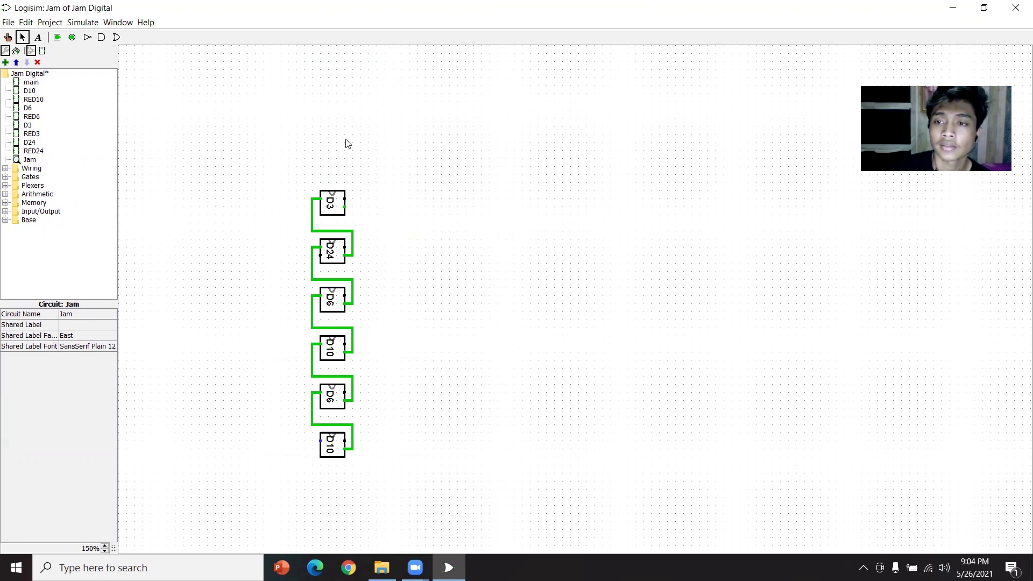
Place six Hex Digit Displays in a row above the subcircuits, grouped in three spaced pairs
click(6, 211)
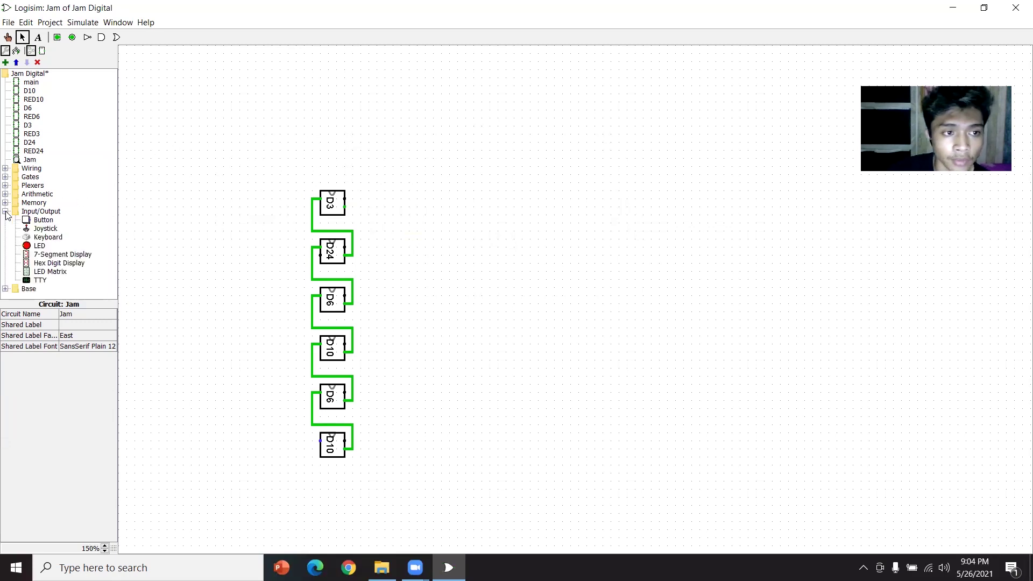
click(57, 263)
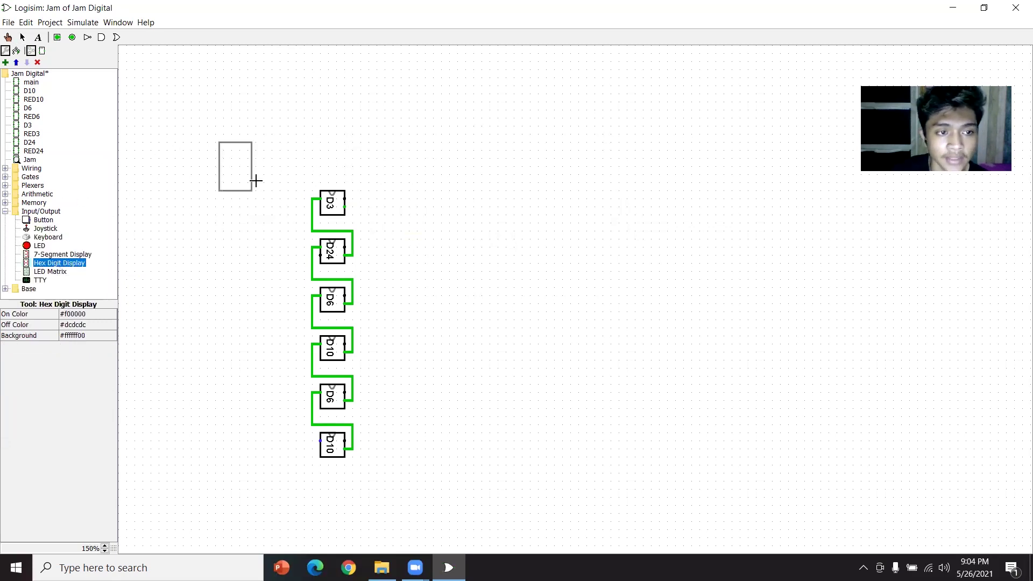
click(408, 160)
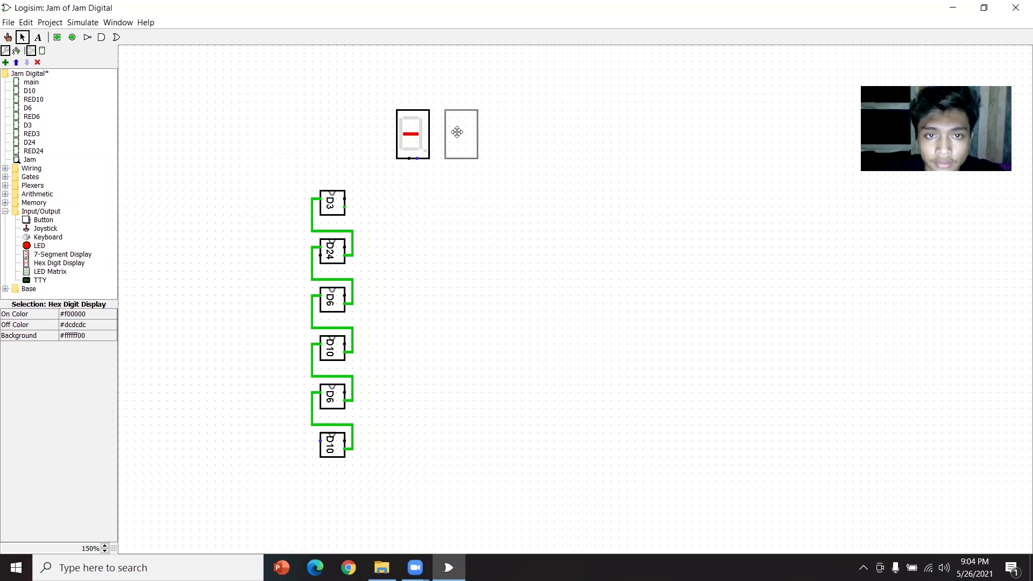
click(453, 135)
drag(482, 172, 504, 133)
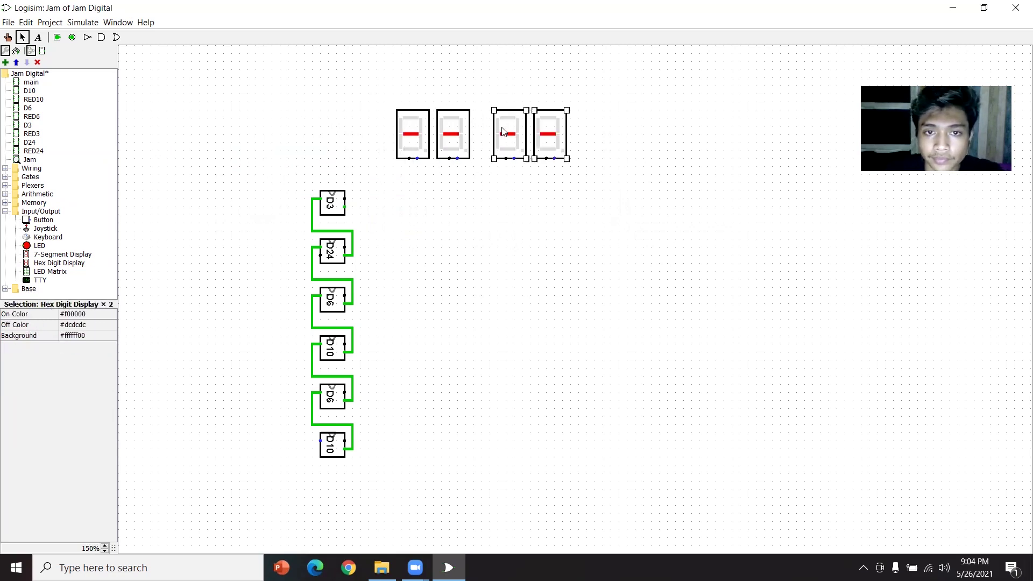
key(ctrl+v)
drag(417, 137, 612, 138)
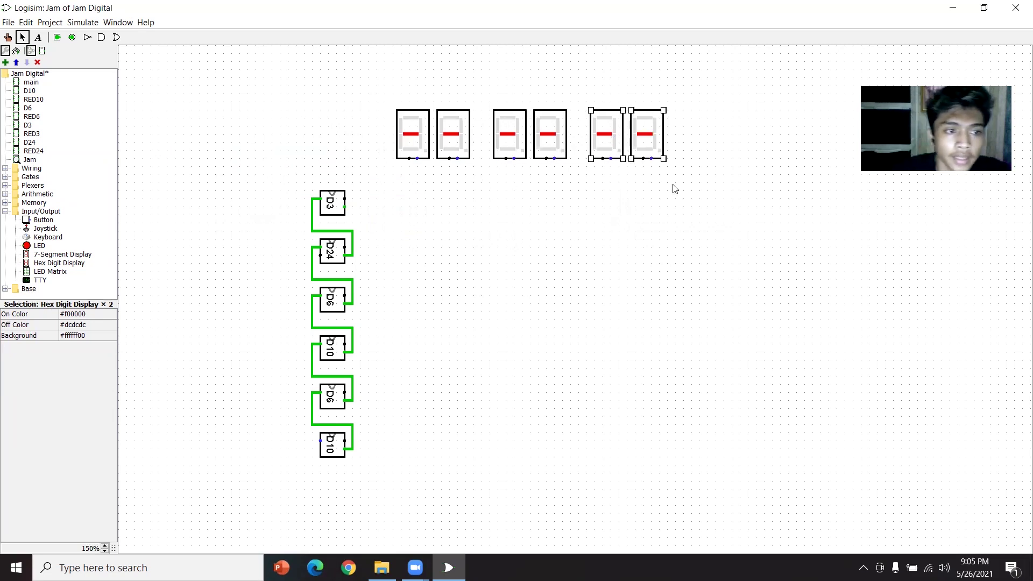
click(715, 167)
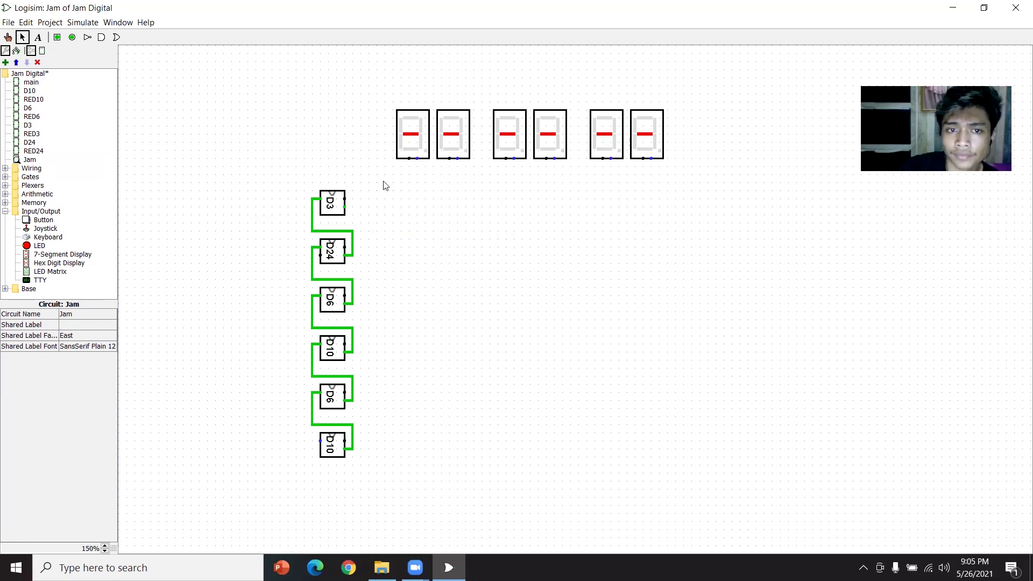
Wire the data outputs of D3, D24, D6, D10, D6 and D10 to the six hex displays in order
drag(344, 199, 409, 158)
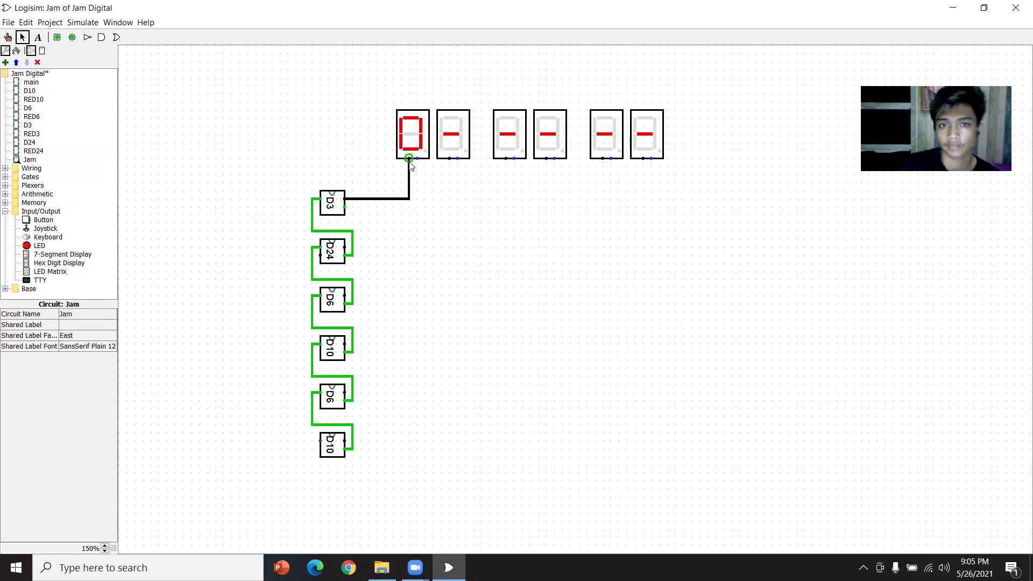
mouse_move(354, 243)
mouse_down()
mouse_move(437, 247)
mouse_move(451, 159)
mouse_up()
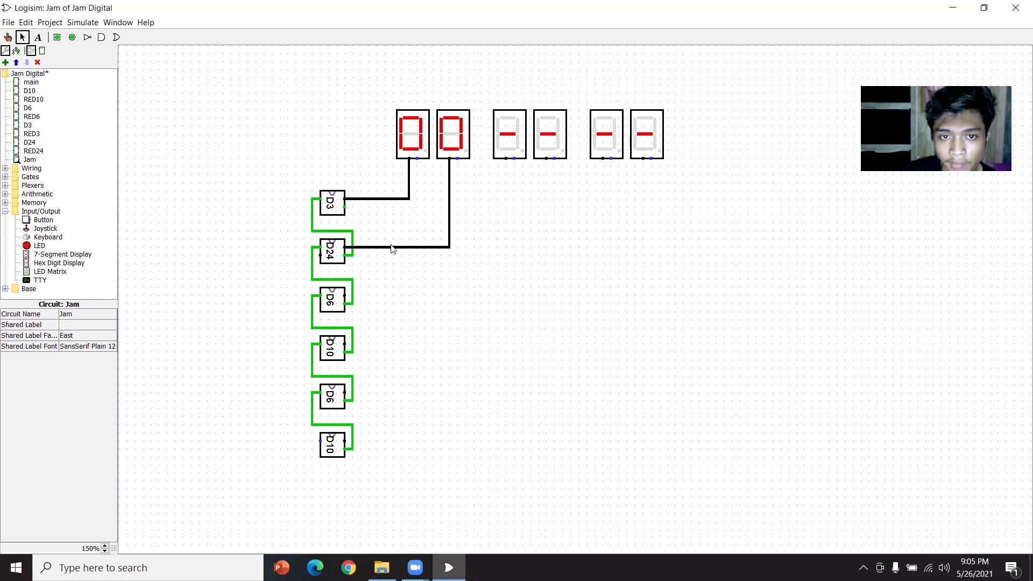
drag(344, 296, 506, 159)
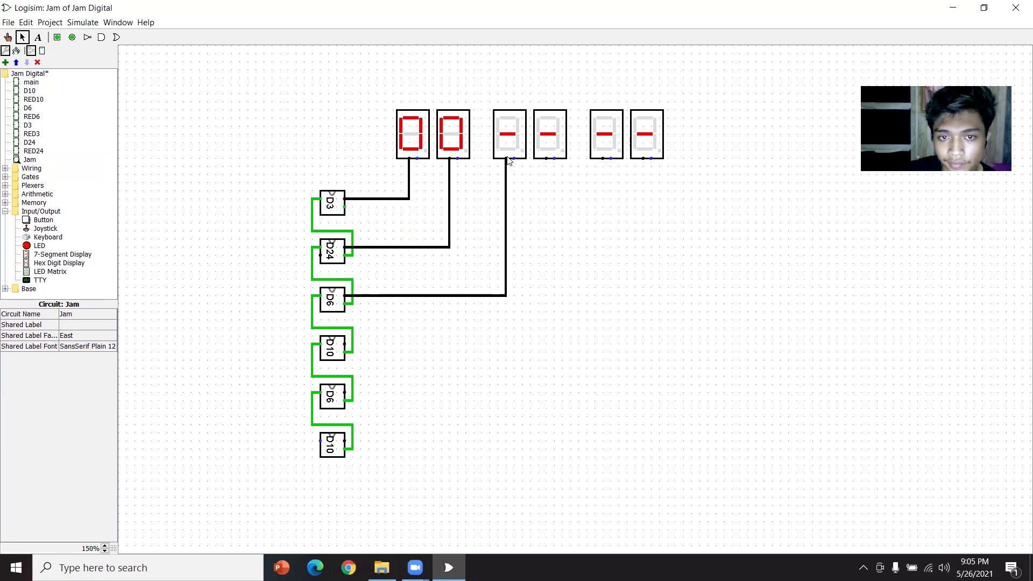
drag(344, 344, 546, 160)
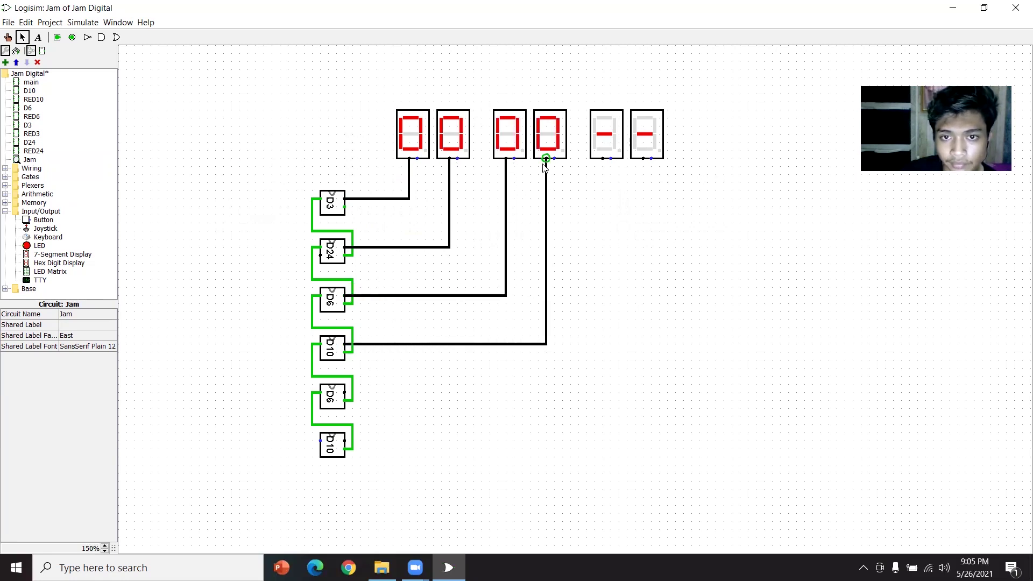
drag(345, 392, 603, 159)
drag(344, 440, 645, 160)
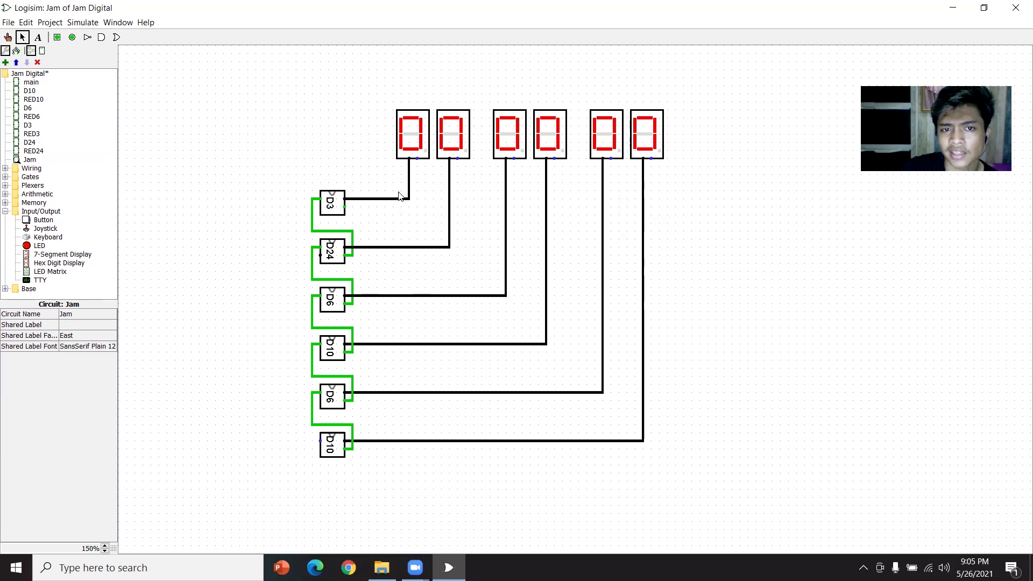
Try connecting D24's carry output to D3's lower right output instead of D3's left input
click(315, 202)
key(Delete)
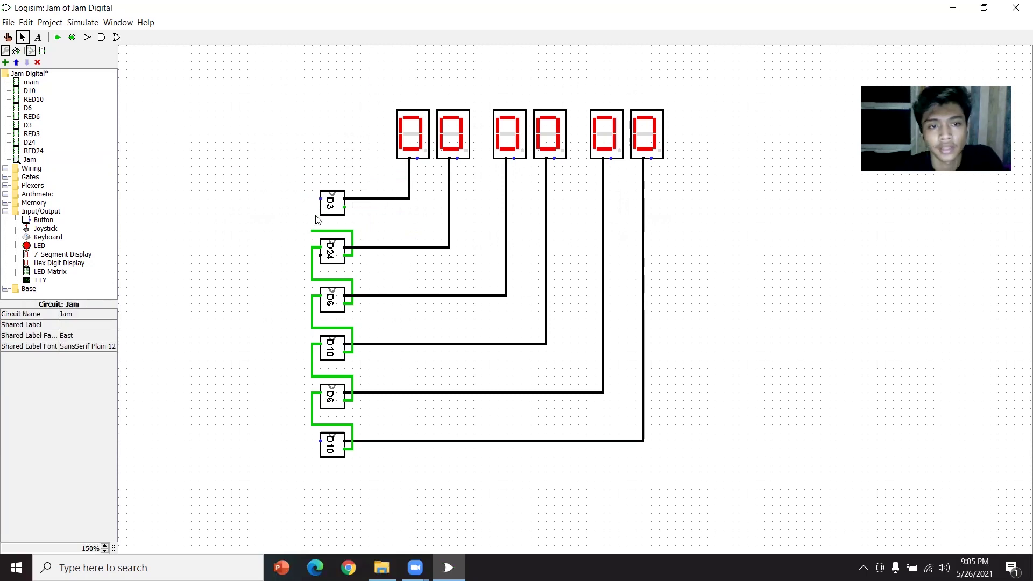
drag(312, 231, 345, 210)
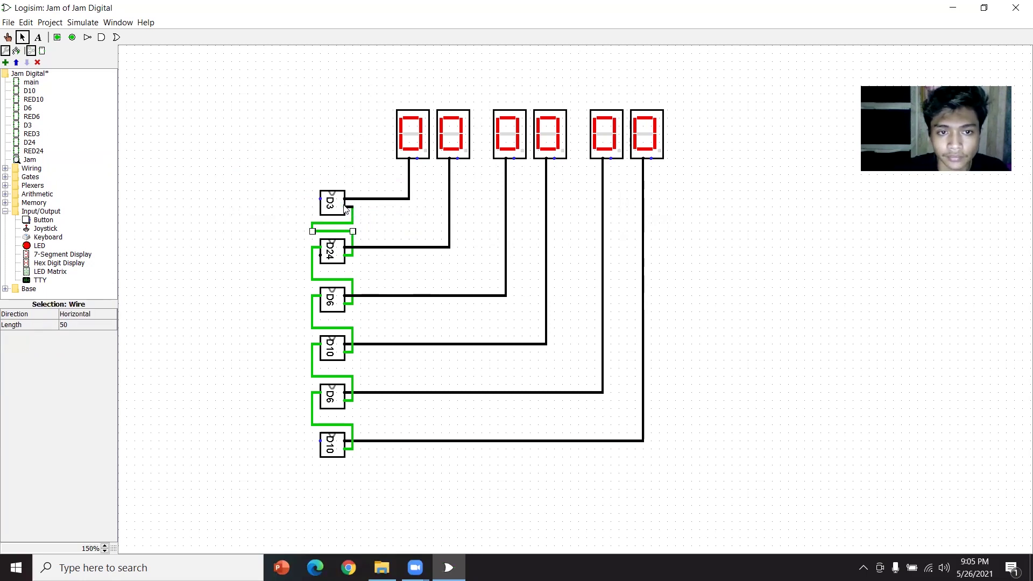
click(378, 223)
Try wiring D3's data output to the first display's decimal-point input, and undo all the D3 wiring changes
click(409, 165)
click(411, 161)
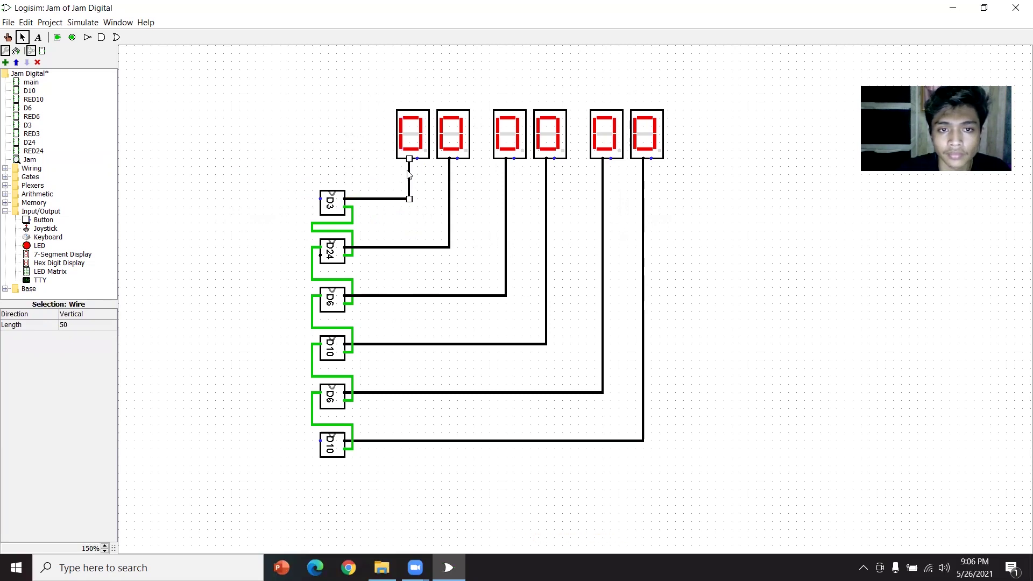
key(Delete)
drag(410, 199, 417, 158)
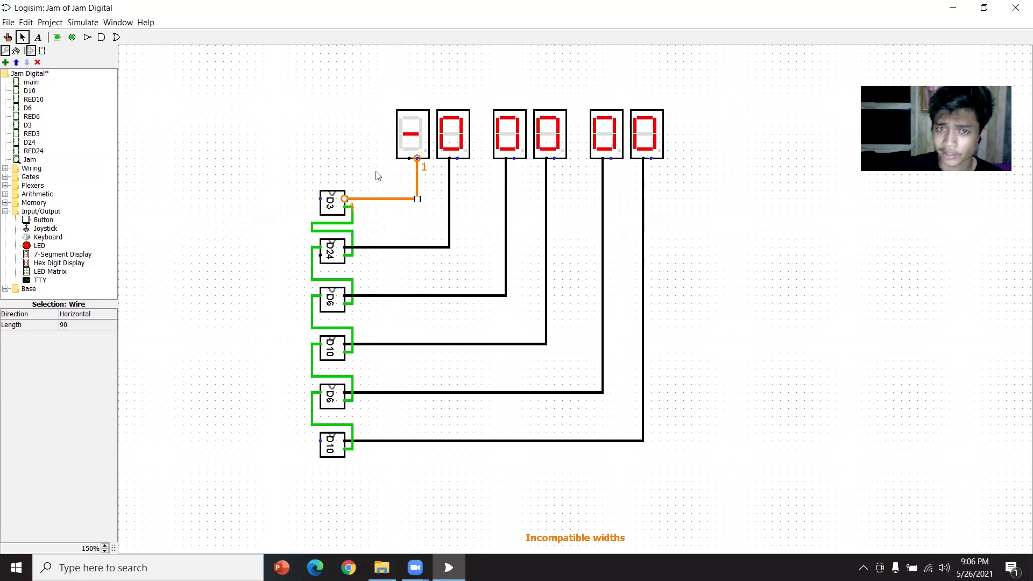
key(ctrl+z)
key(ctrl+z)
key(ctrl+z)
key(ctrl+z)
click(421, 224)
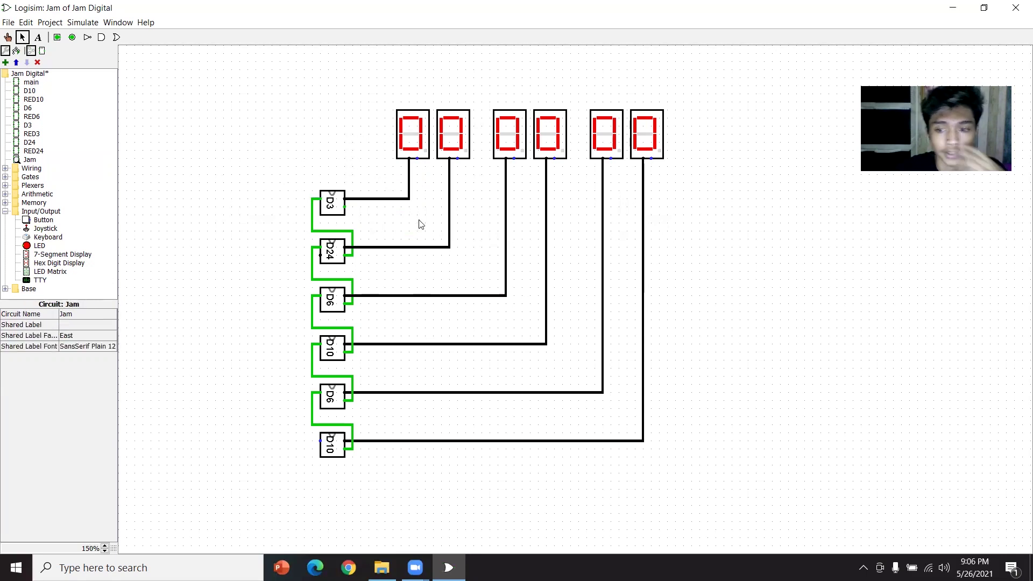
Wire D24's lower left input to D3's data output, and place a clock wired to the bottom D10's left input
mouse_move(320, 255)
mouse_down()
mouse_move(304, 257)
mouse_move(308, 184)
mouse_move(352, 183)
mouse_move(352, 199)
mouse_up()
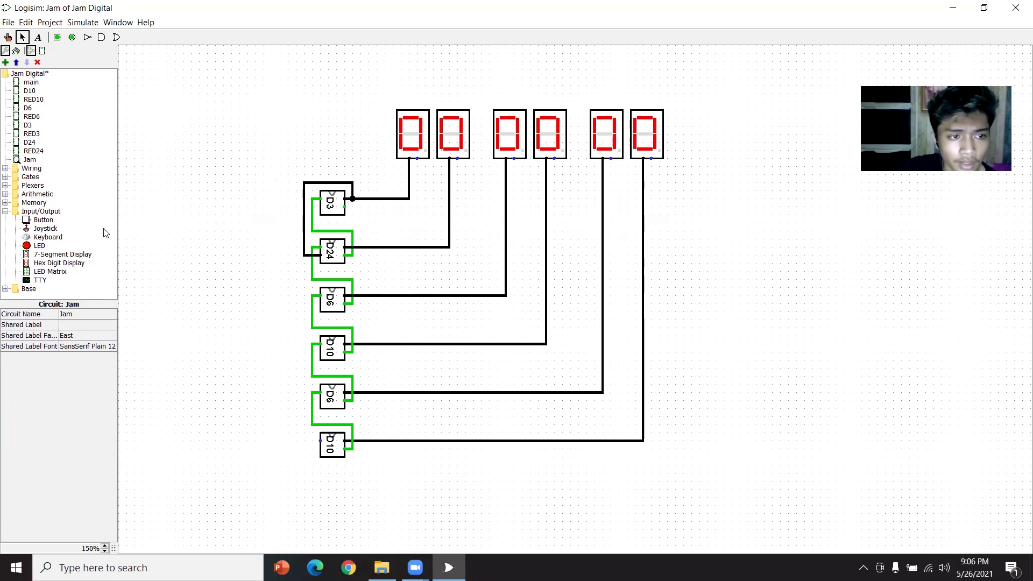
click(5, 210)
click(5, 168)
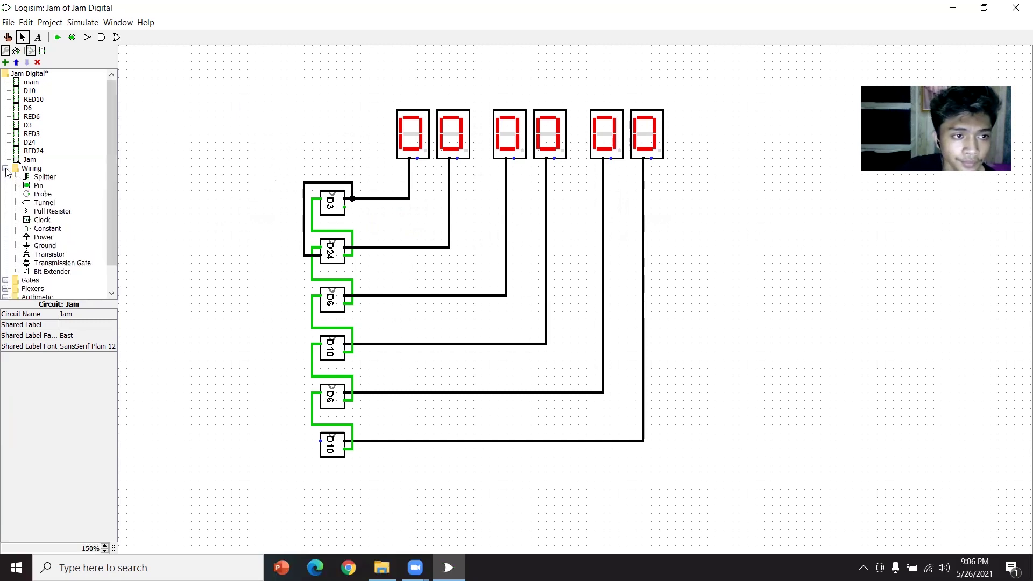
click(42, 219)
click(268, 441)
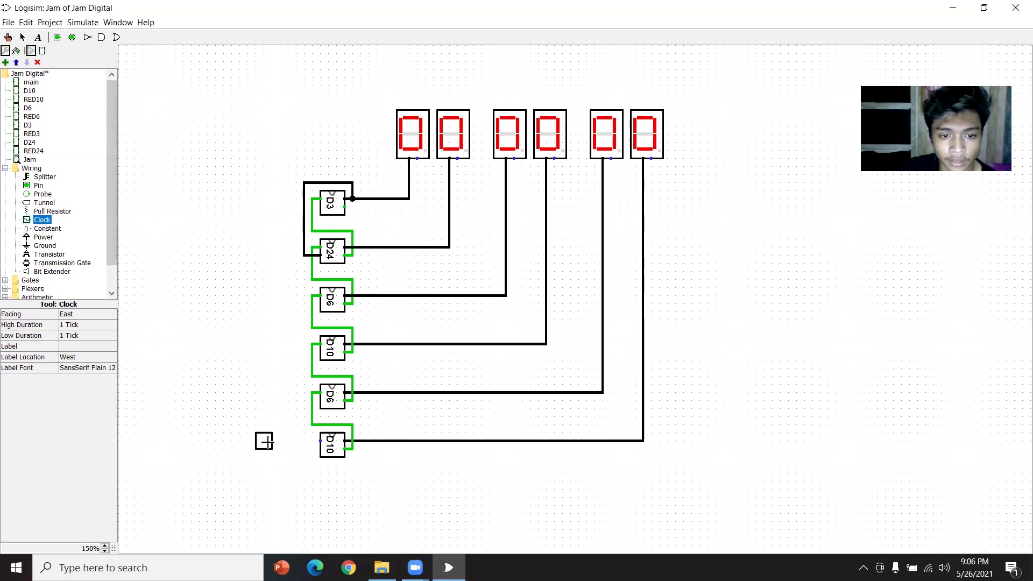
drag(274, 443, 320, 442)
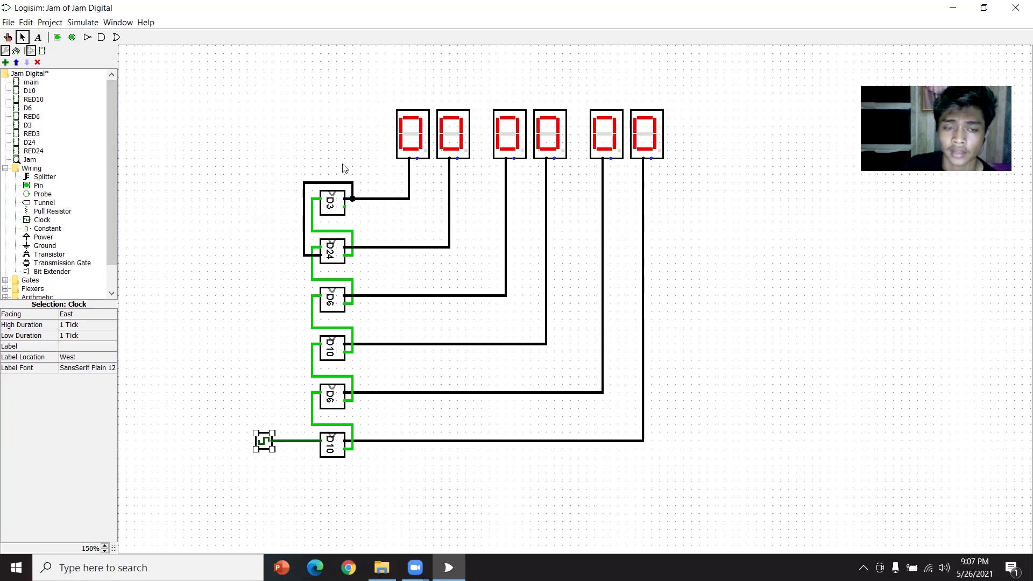
click(264, 152)
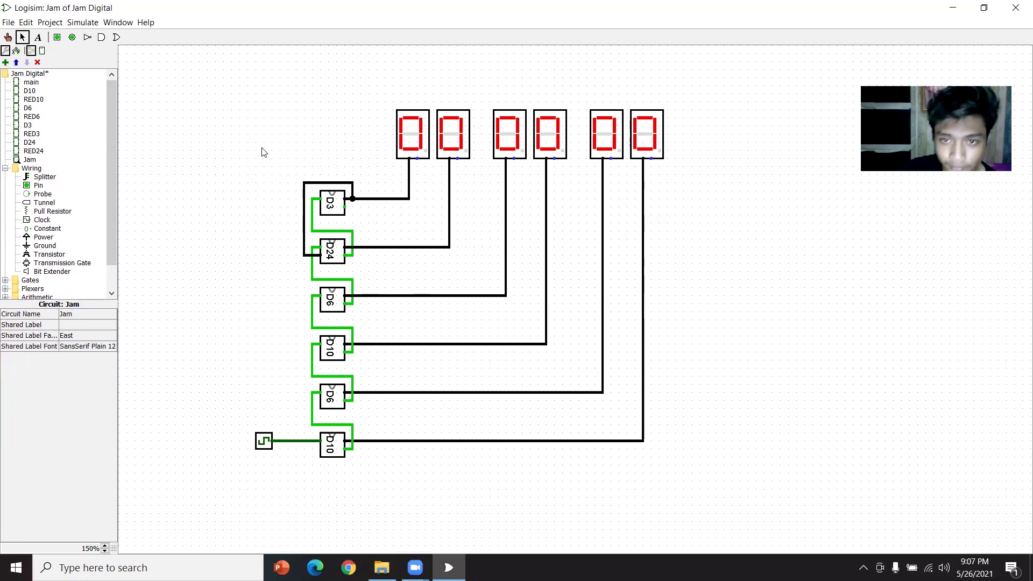
drag(212, 70, 690, 484)
click(759, 398)
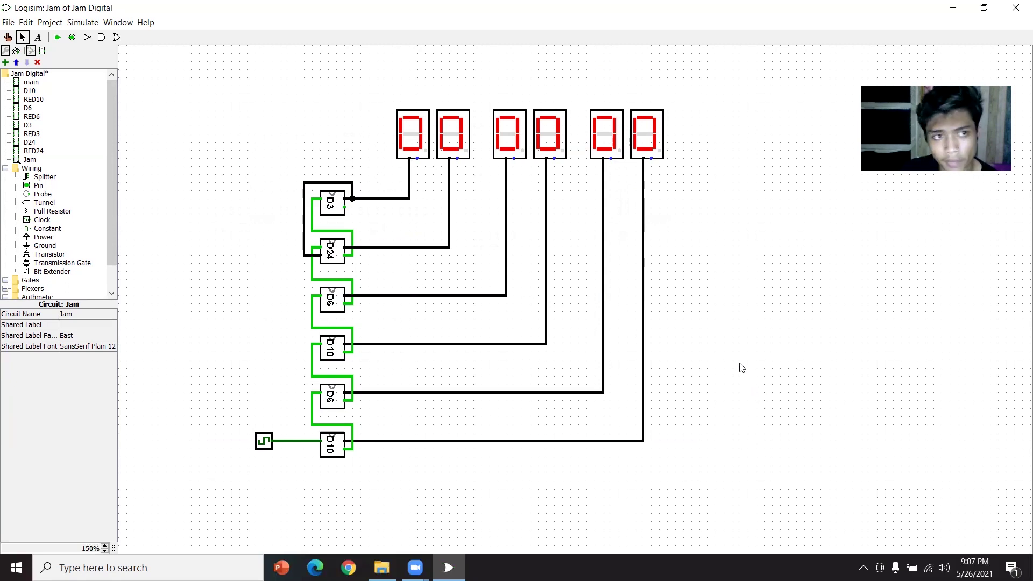
Set the simulation's tick frequency to 64 Hz and enable ticking to run the clock circuit
click(83, 23)
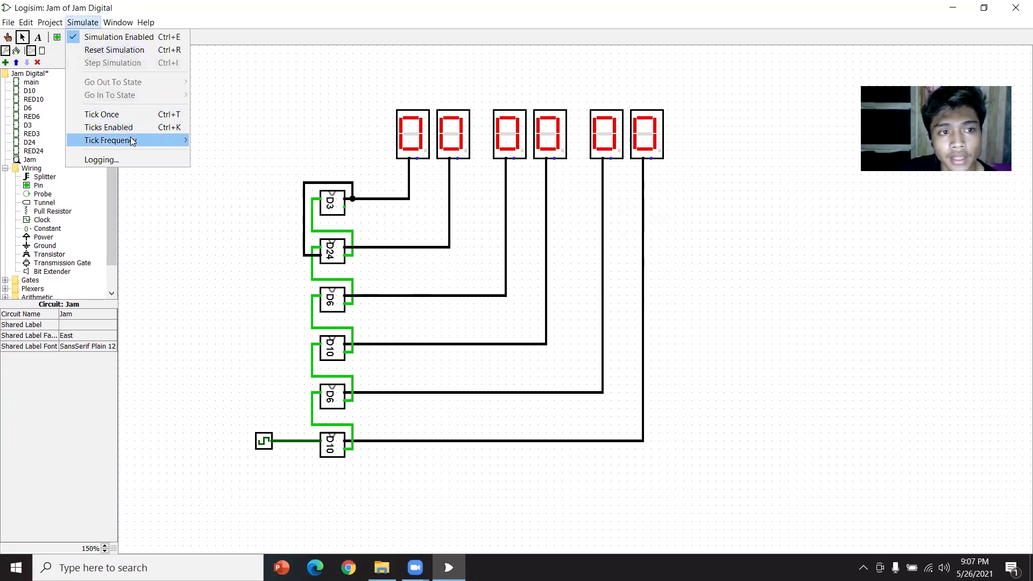
mouse_move(133, 141)
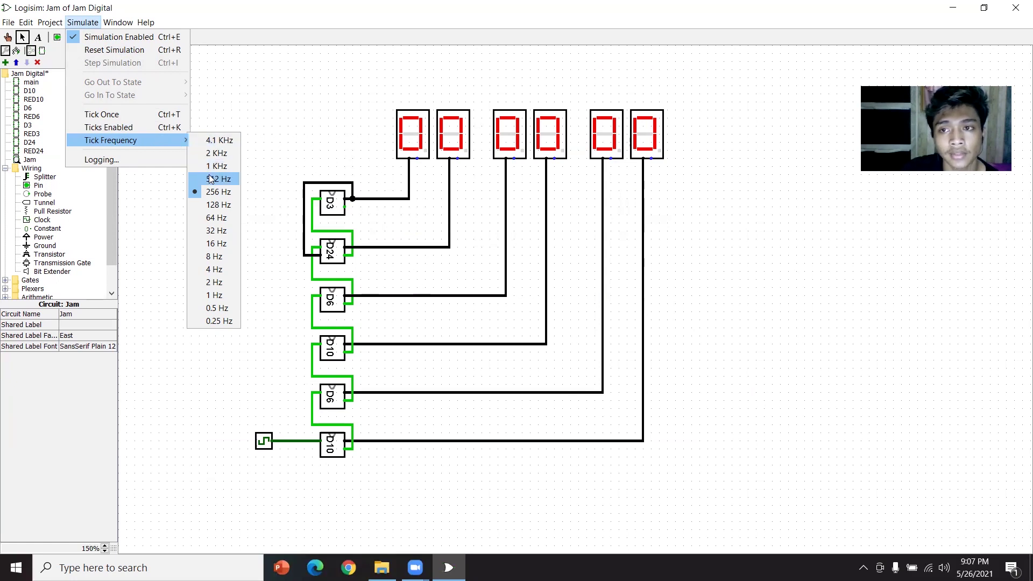
click(226, 219)
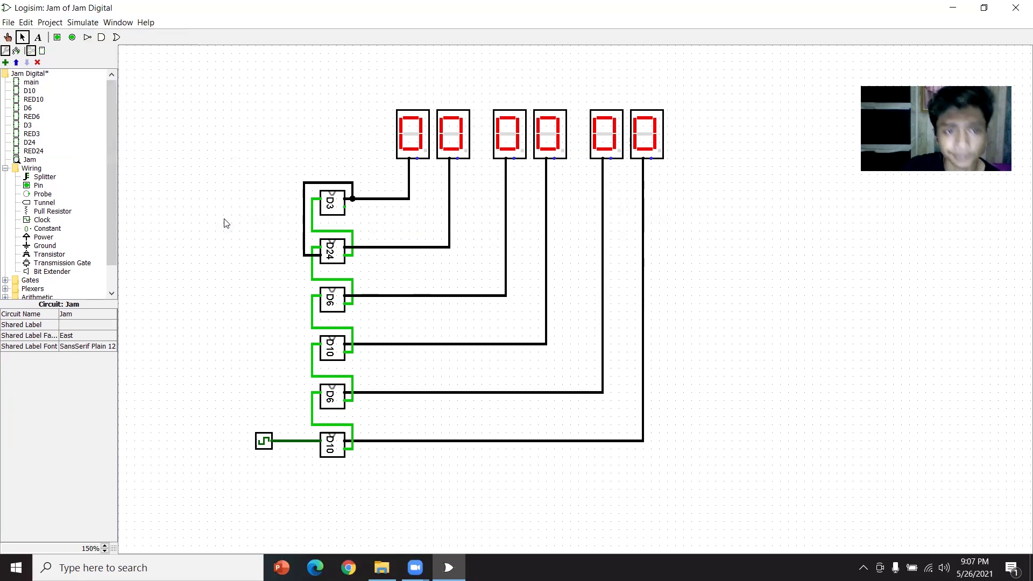
click(89, 22)
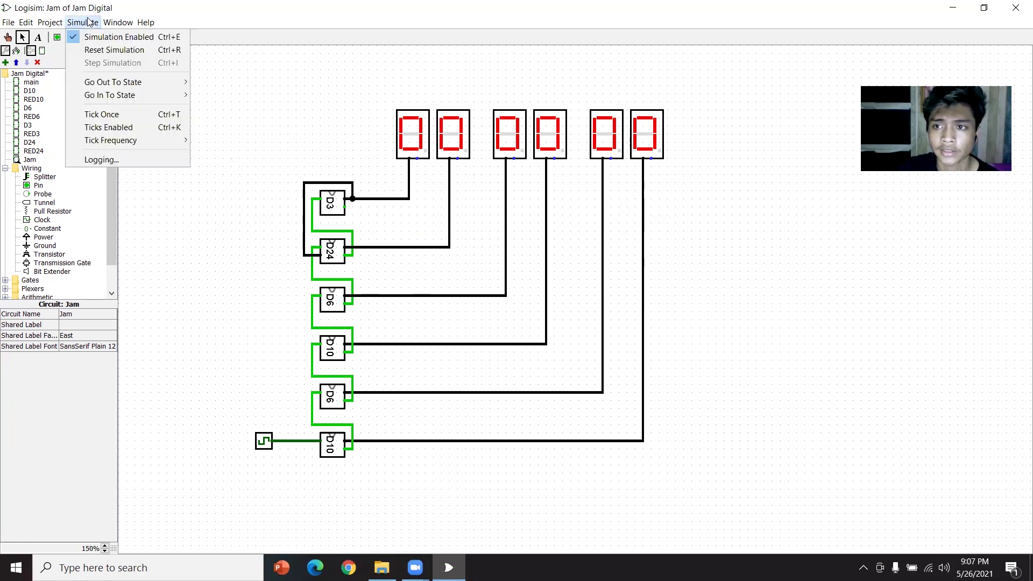
click(128, 131)
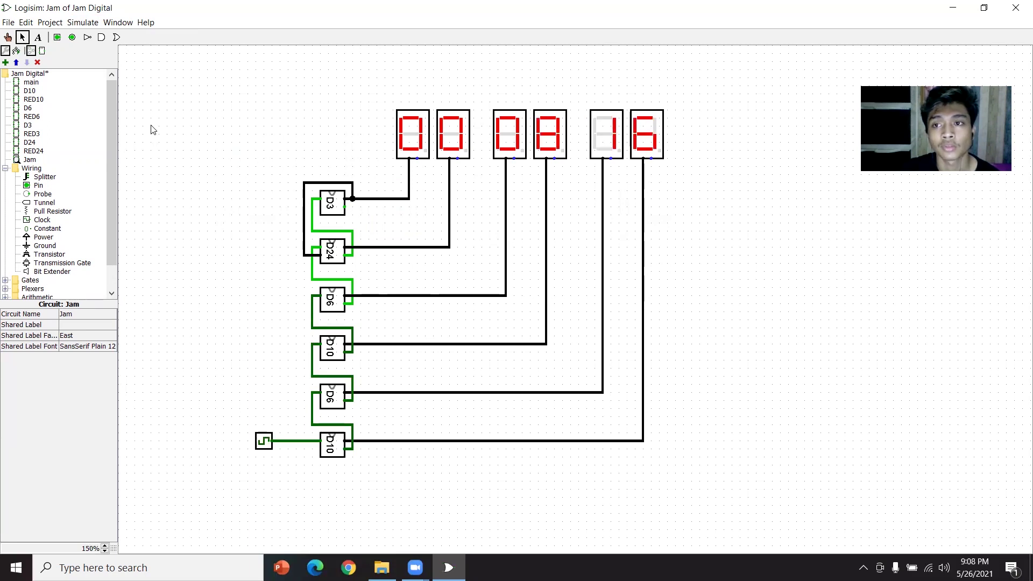
Pause the running clock by disabling the simulation ticks, and enable them again
click(82, 22)
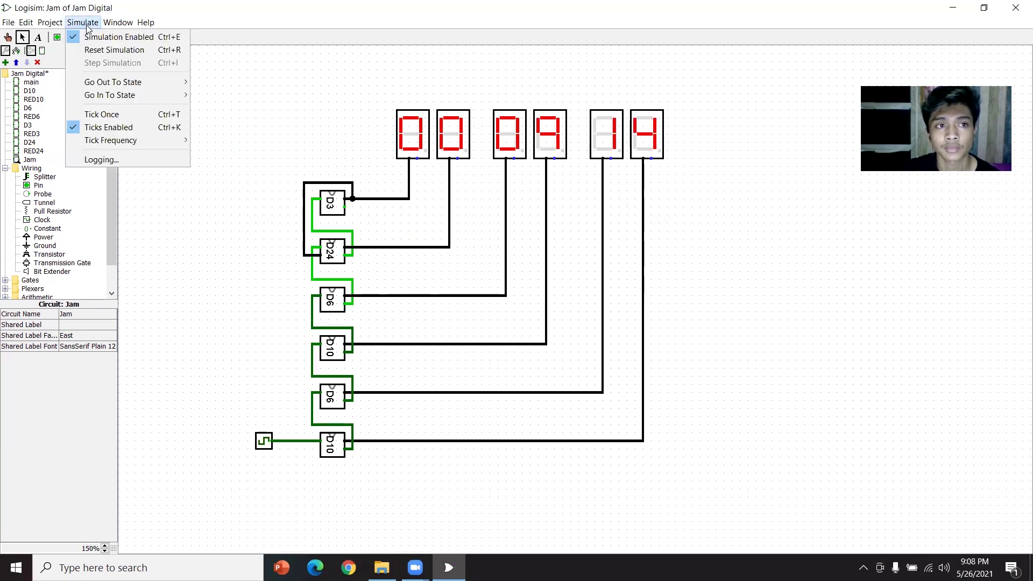
click(117, 125)
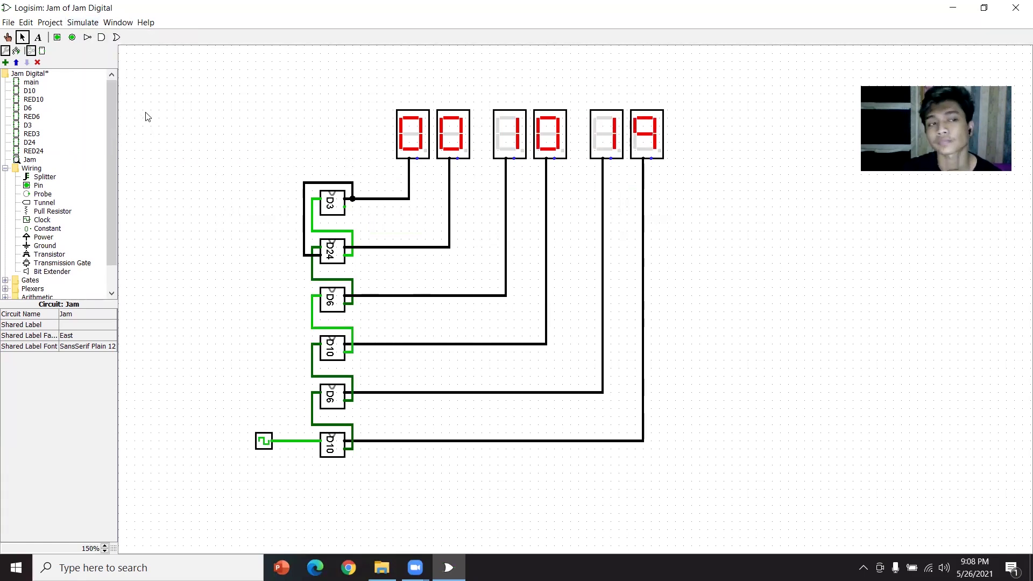
click(84, 23)
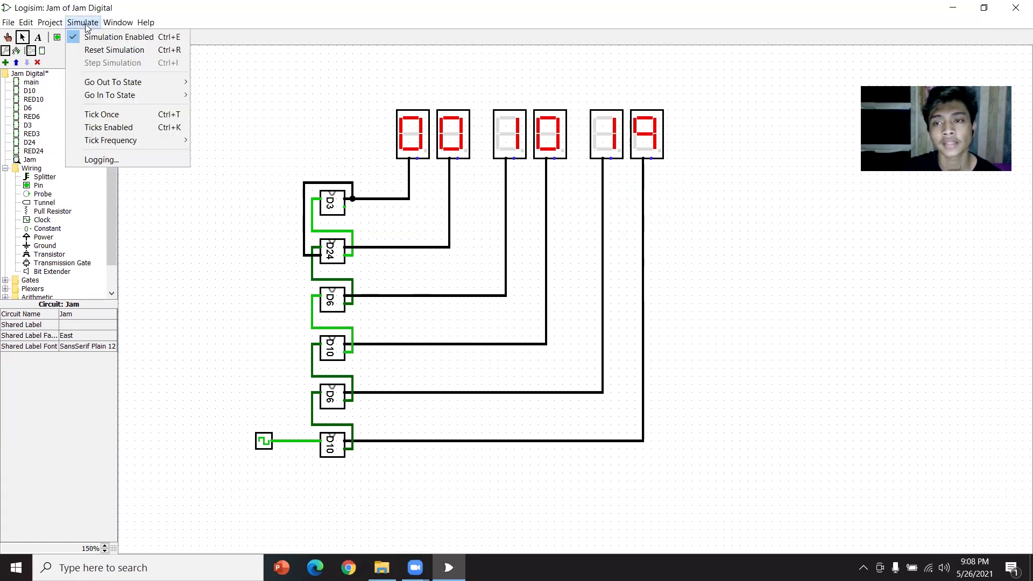
click(101, 125)
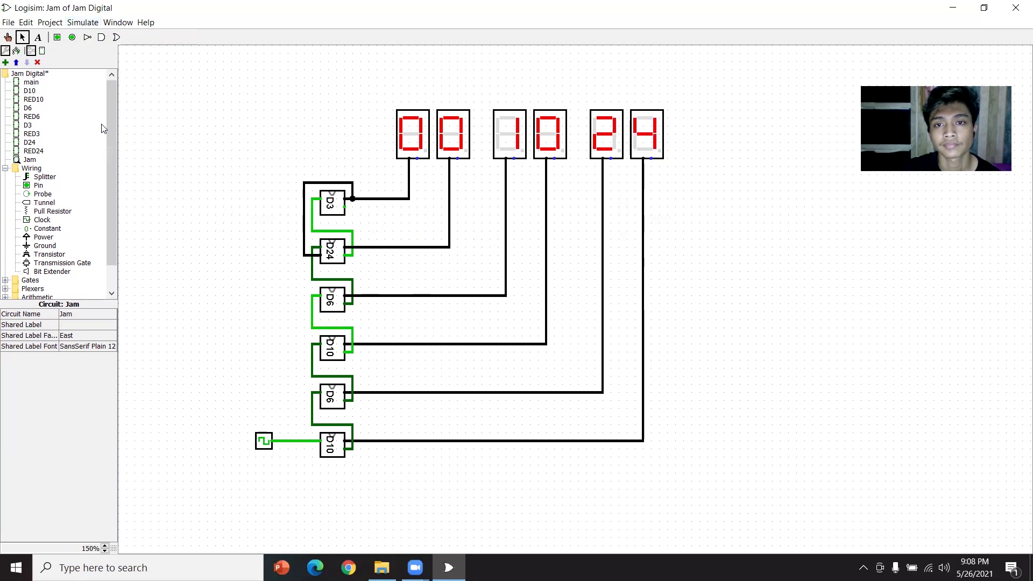
Raise the running simulation's tick frequency to 512 Hz
click(83, 22)
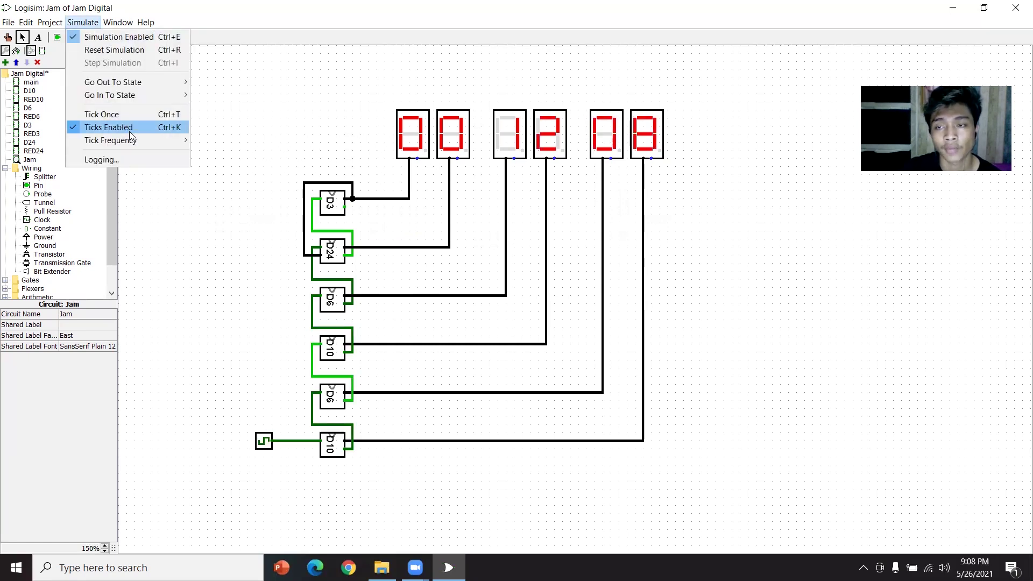
mouse_move(131, 141)
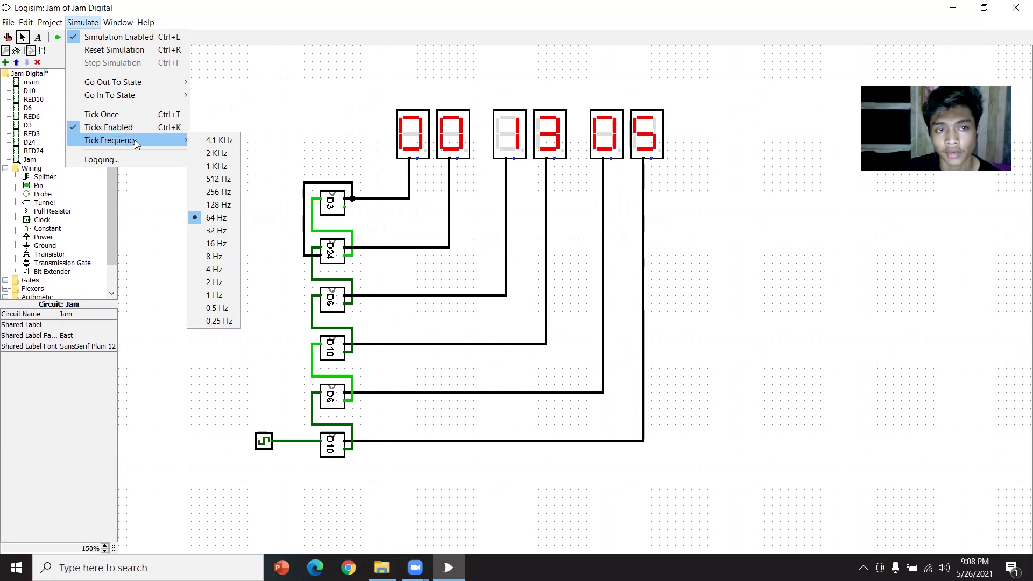
click(222, 181)
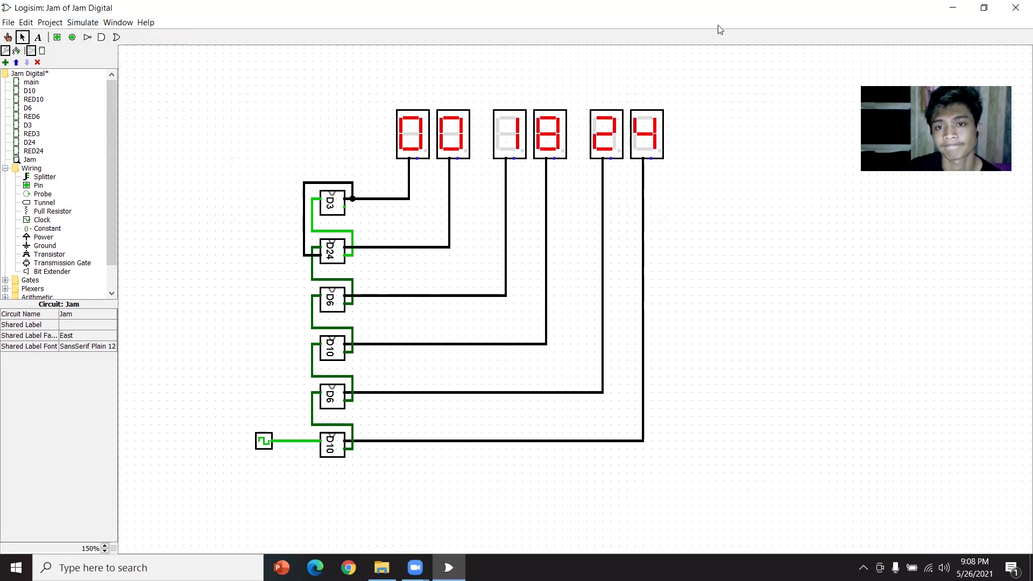